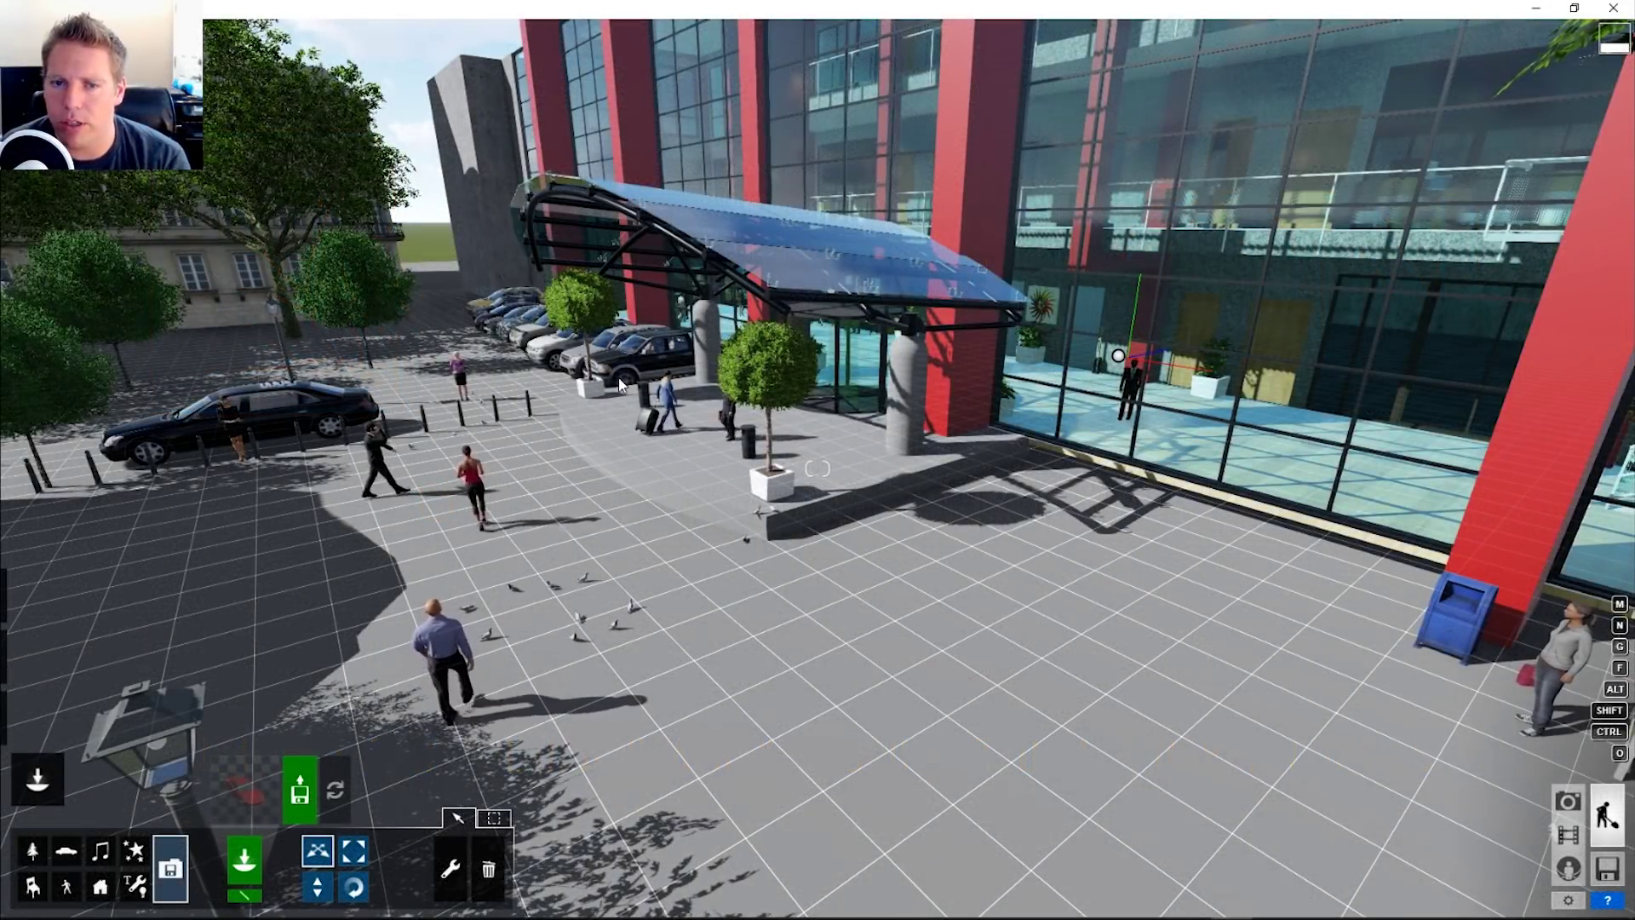
Step: Choose the Bamboo2_Cluster_RT model from the small leaf trees in the Nature Library for placement
right_click_drag(620, 386, 438, 501)
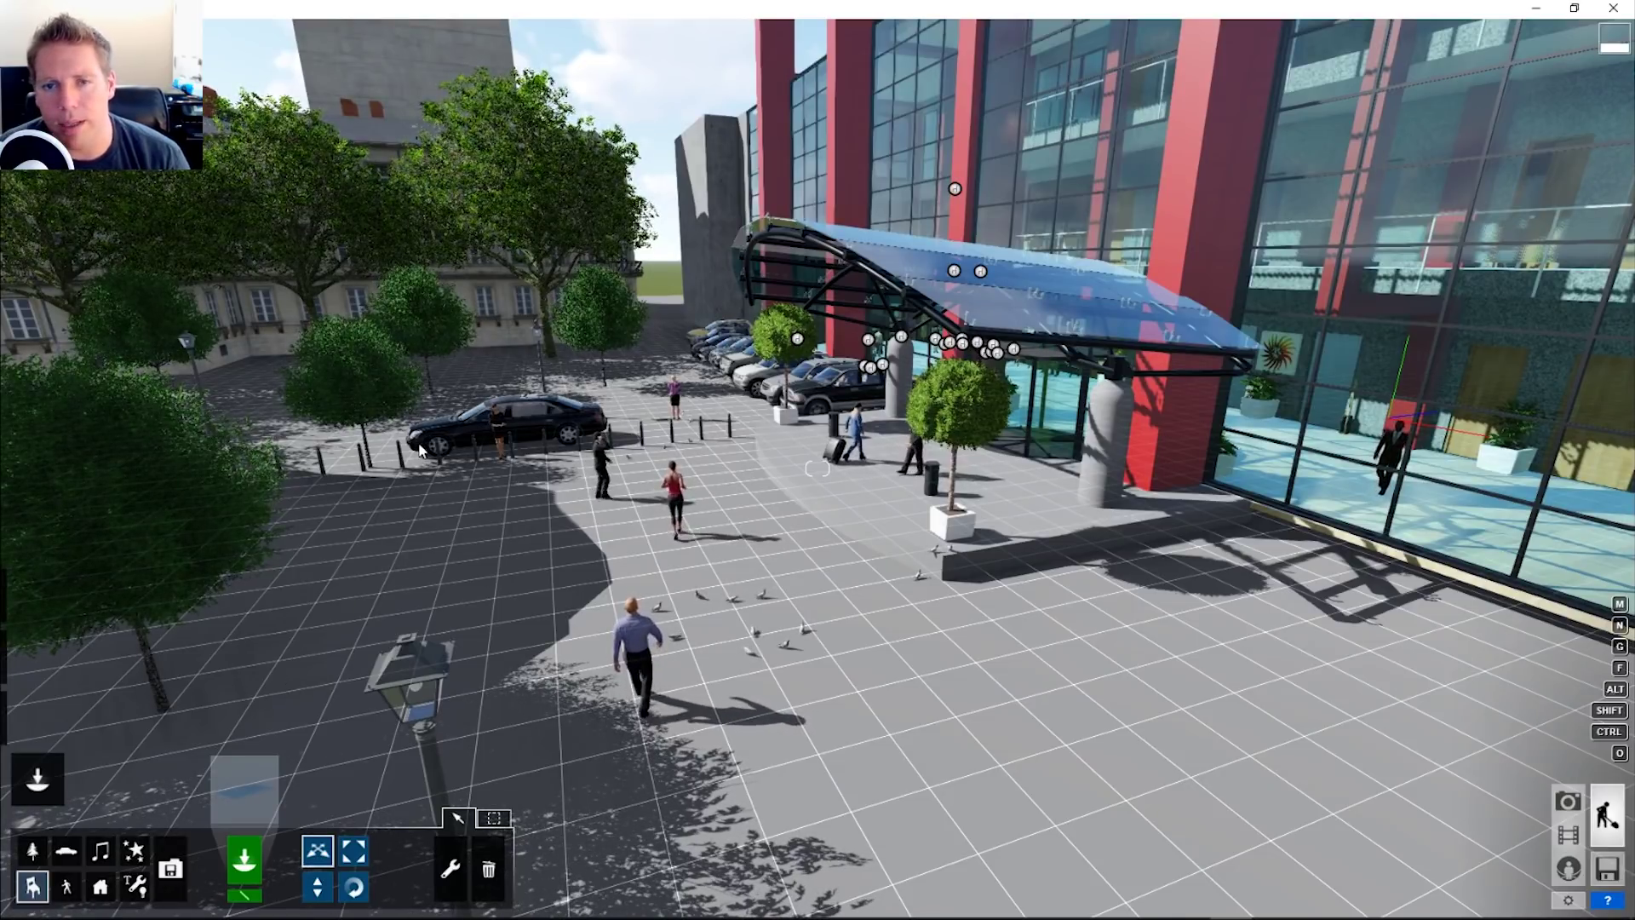
right_click_drag(423, 449, 478, 459)
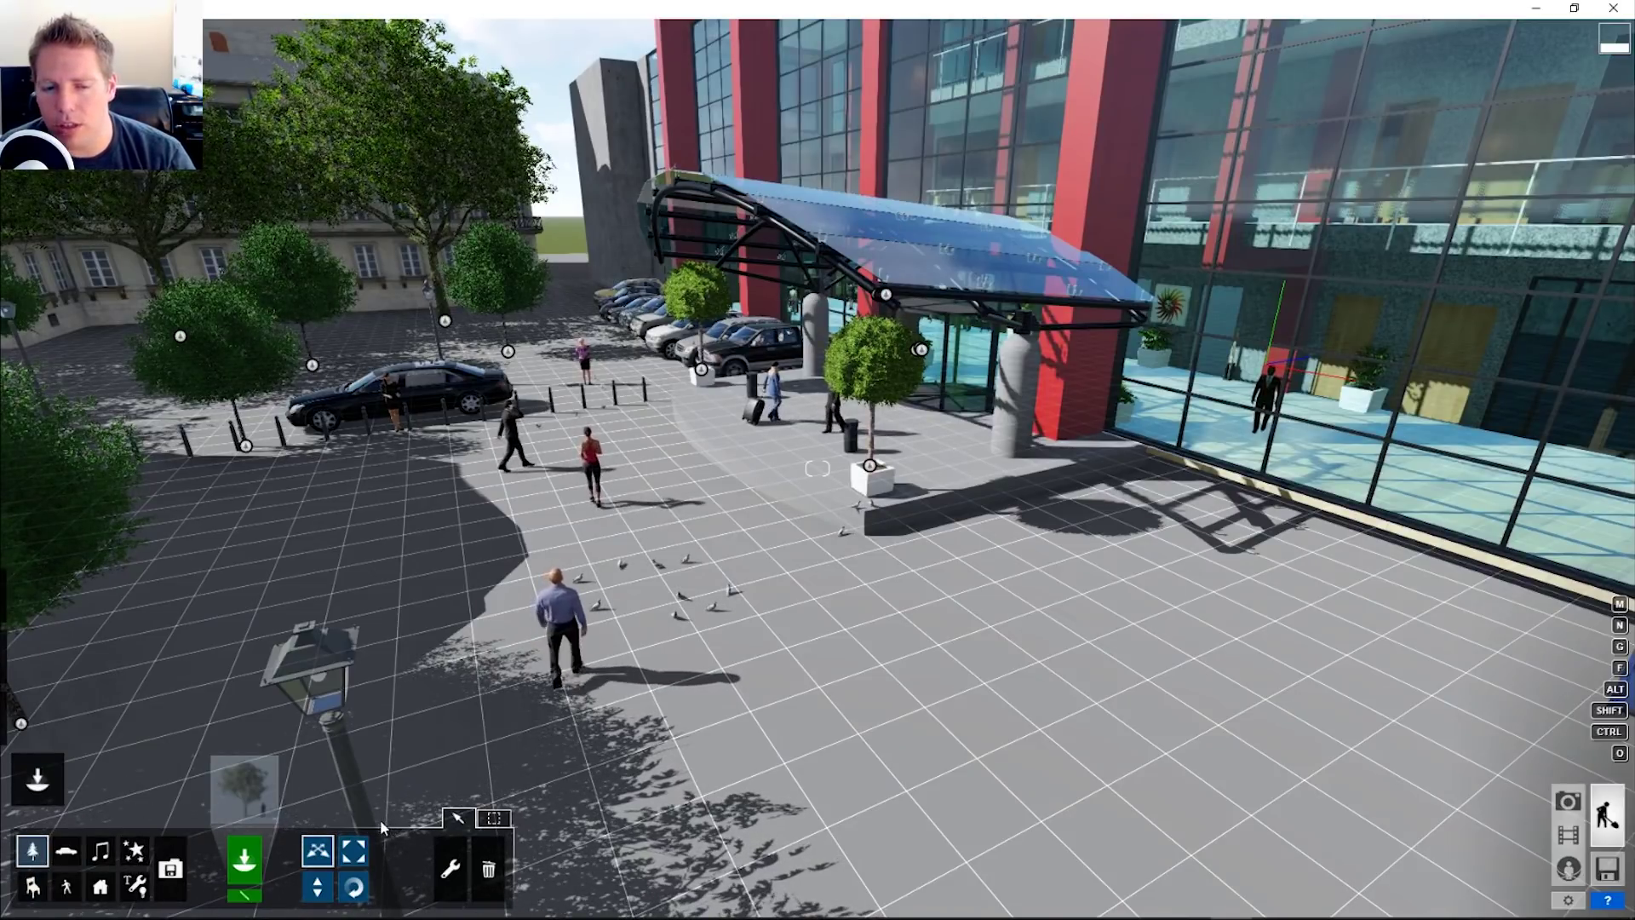
left_click(258, 806)
left_click(675, 511)
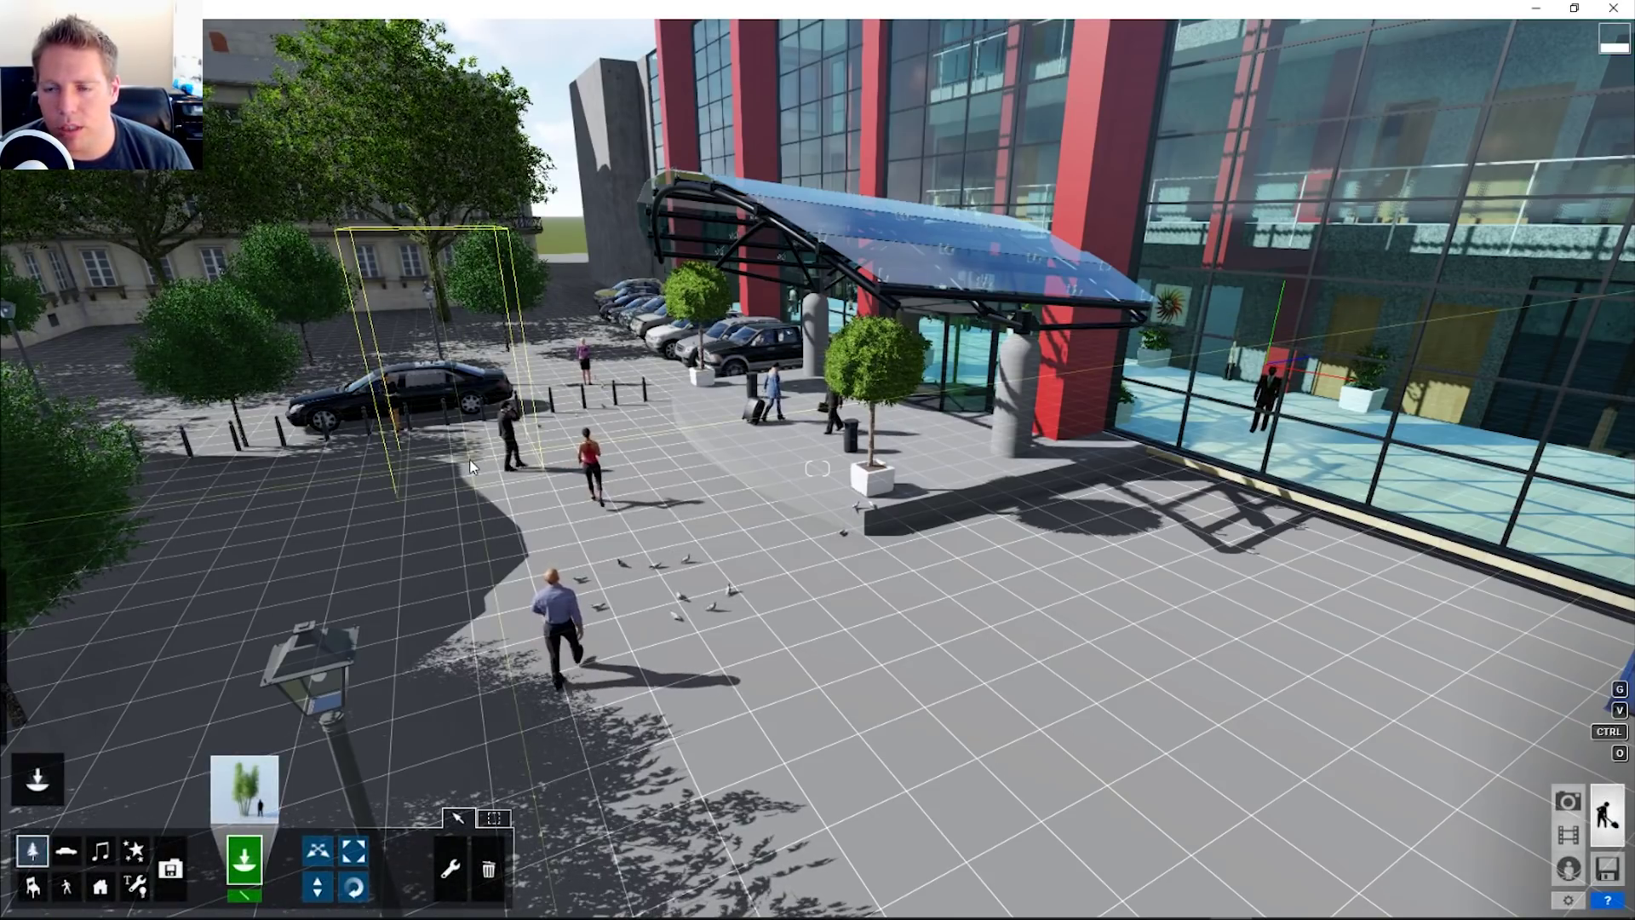
Step: Place the bamboo cluster on the open paving in front of the glass facade and show its additional tree properties
right_click_drag(468, 458, 593, 442)
key("w")
key("w")
key("s")
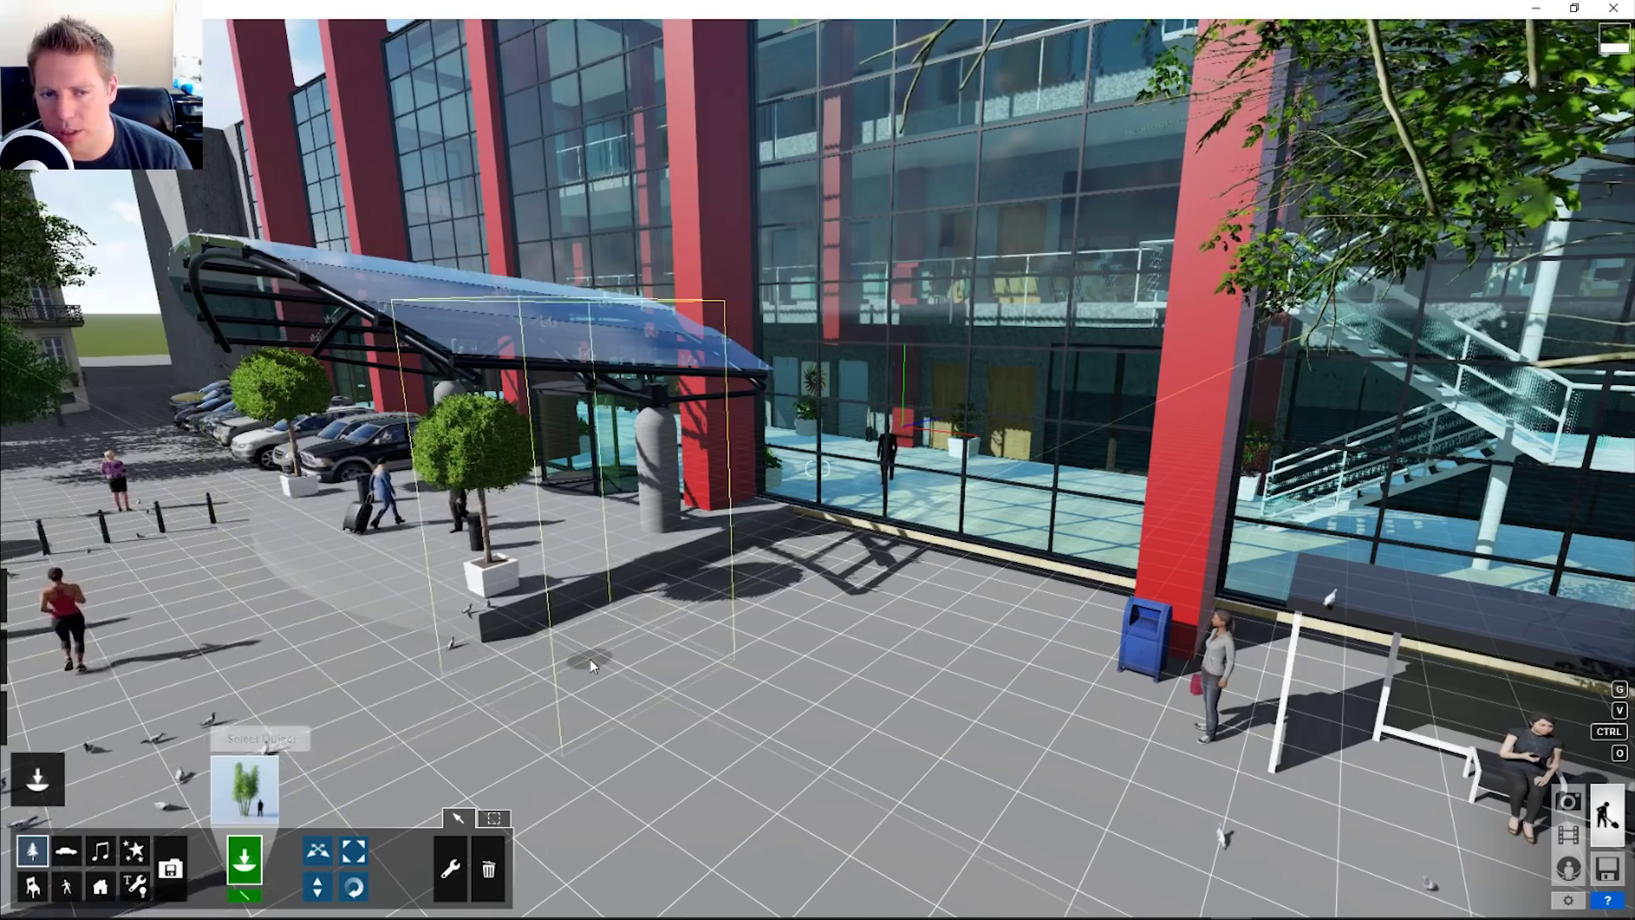
right_click_drag(595, 661, 575, 656)
scroll(575, 656, "down", 3)
scroll(576, 657, "up", 2)
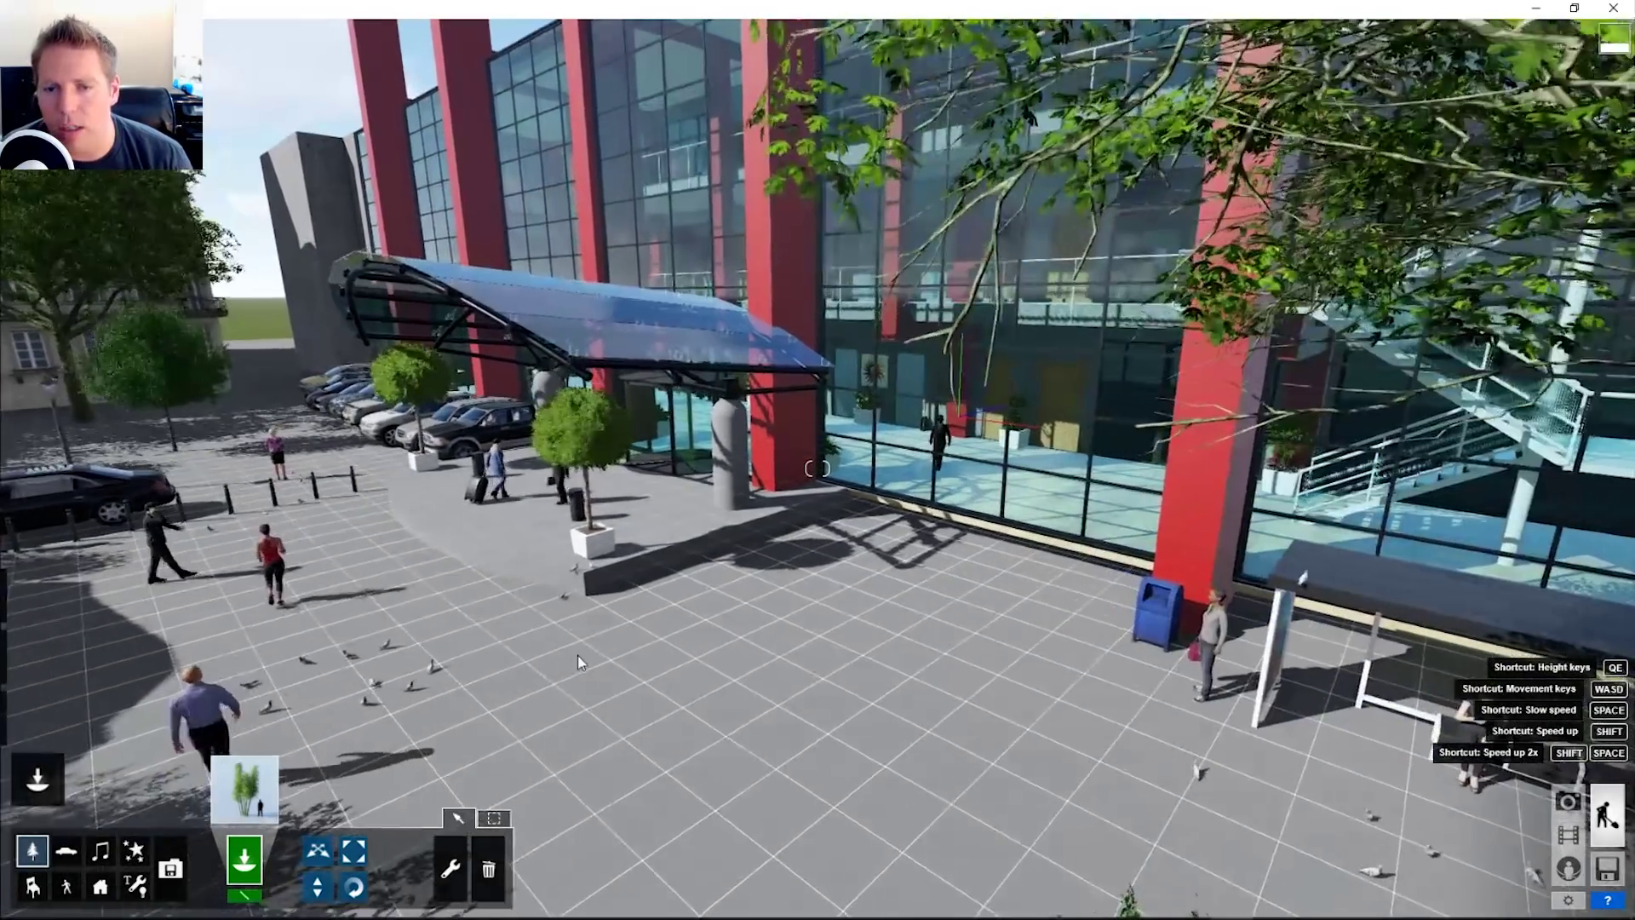
scroll(577, 656, "up", 3)
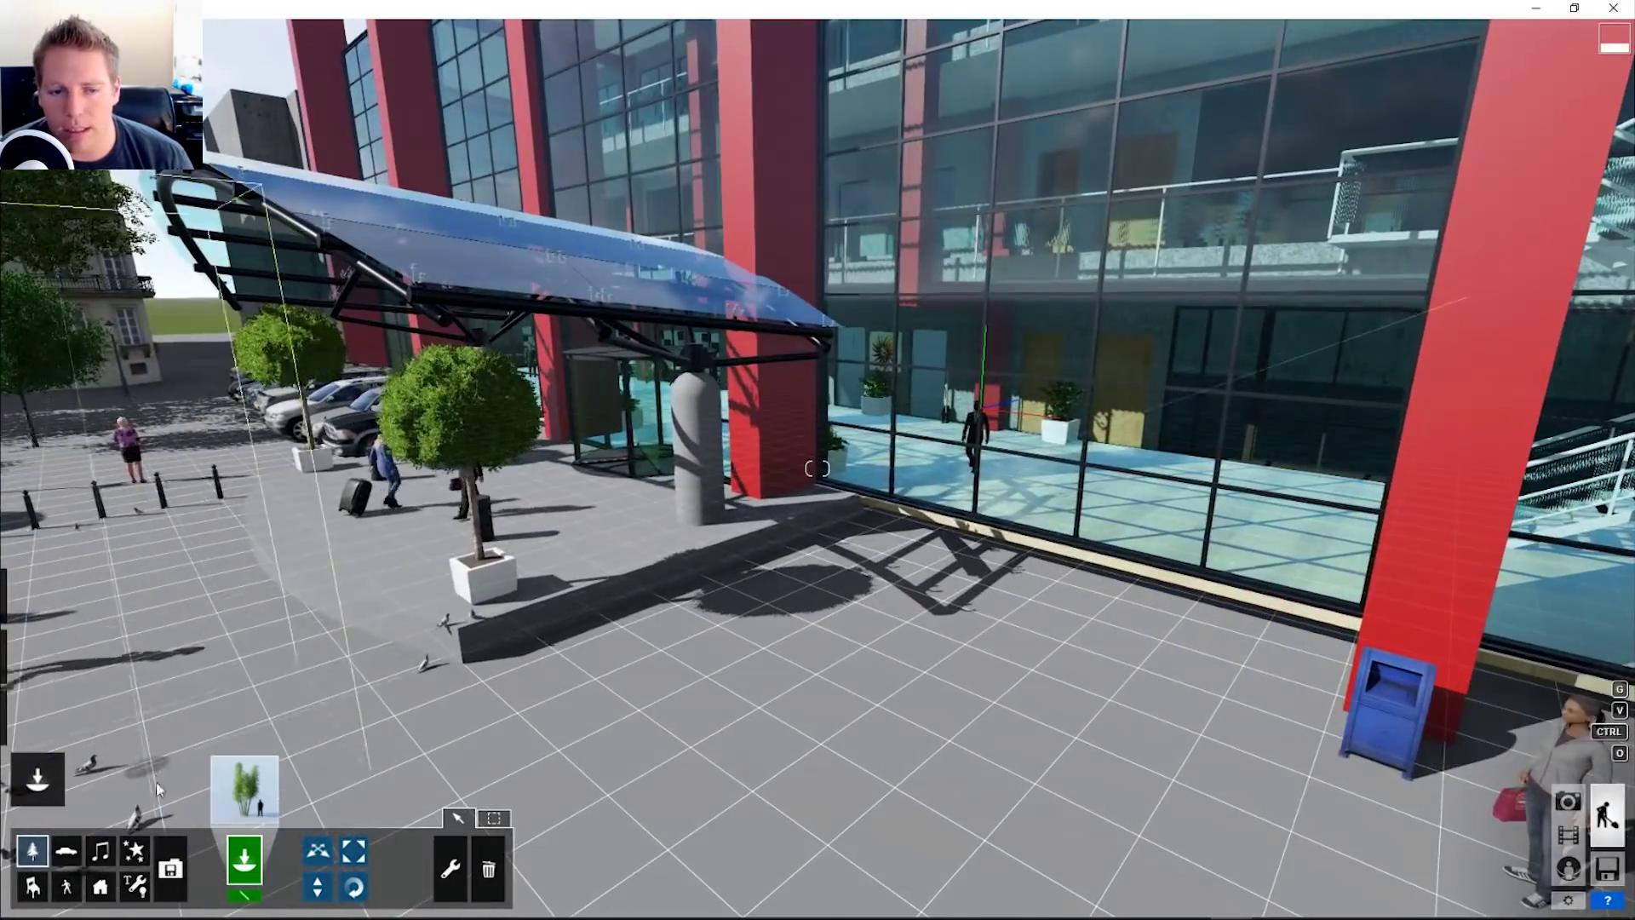
left_click_drag(899, 717, 848, 730)
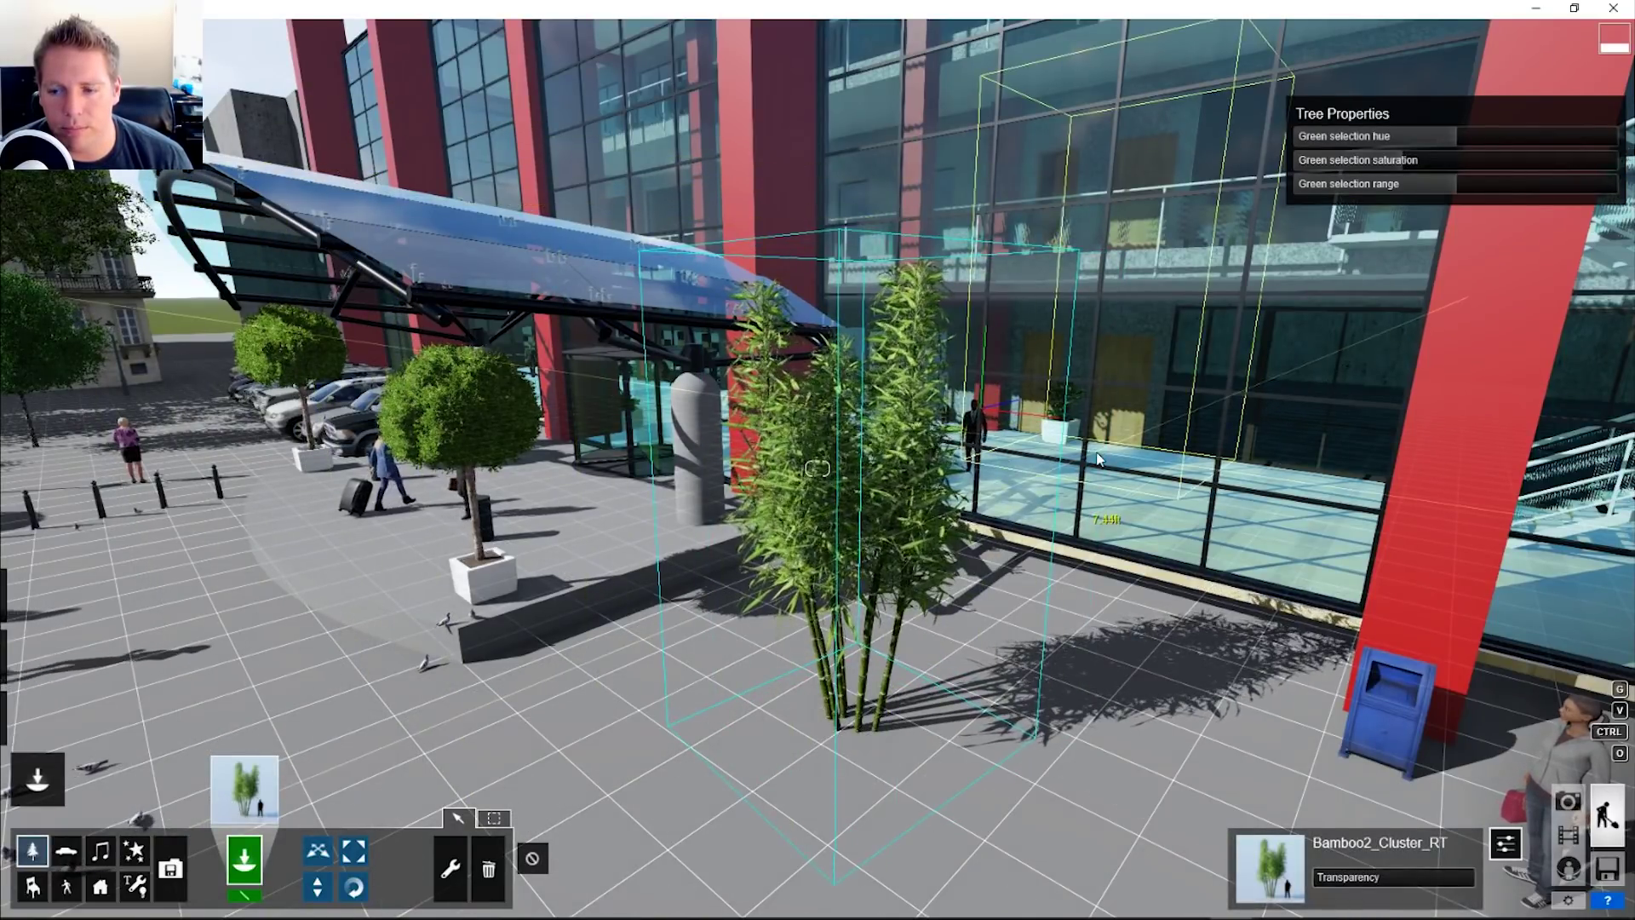
left_click(1505, 852)
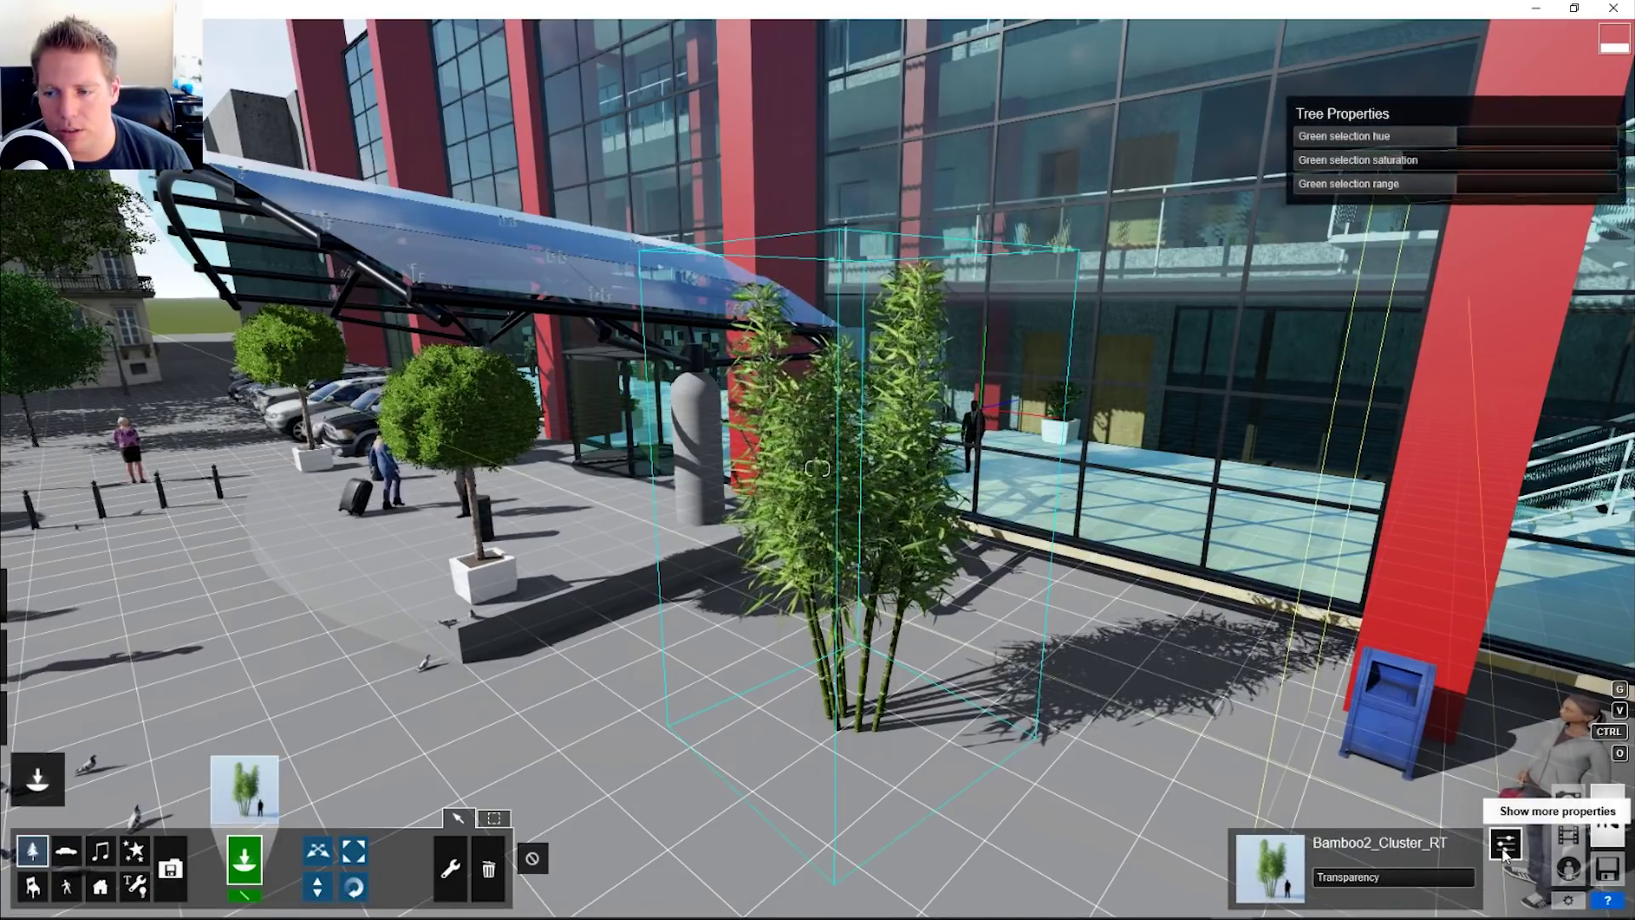
left_click(1503, 851)
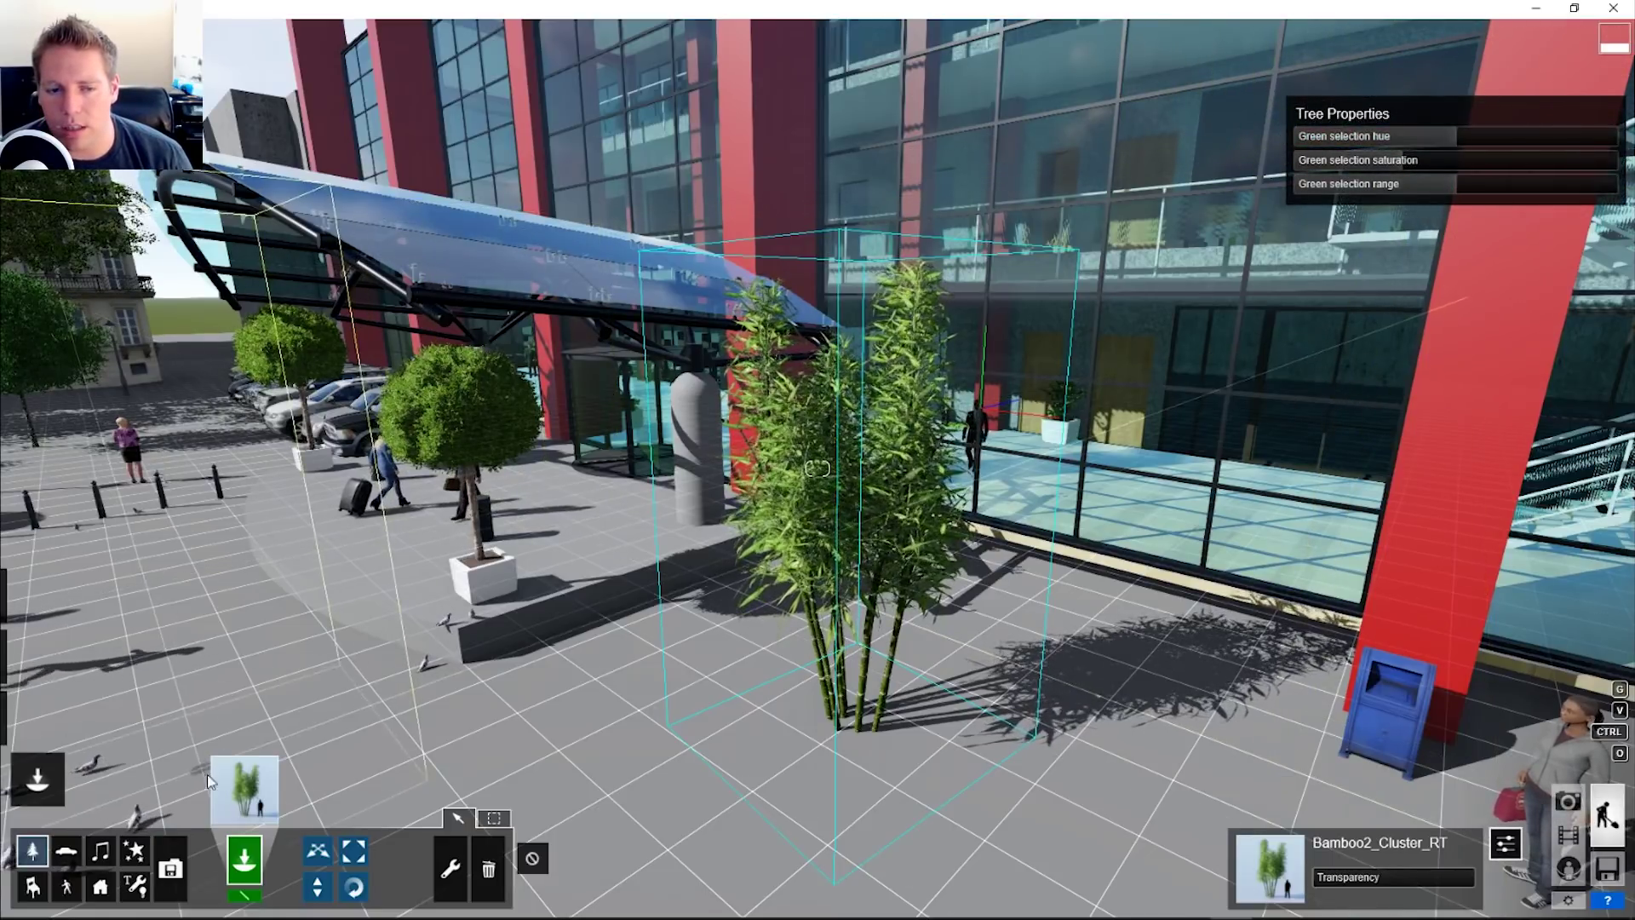
Step: Pick Blue_Fescue from the grasses in the Nature Library and place it on the paving near the bamboo
left_click(264, 788)
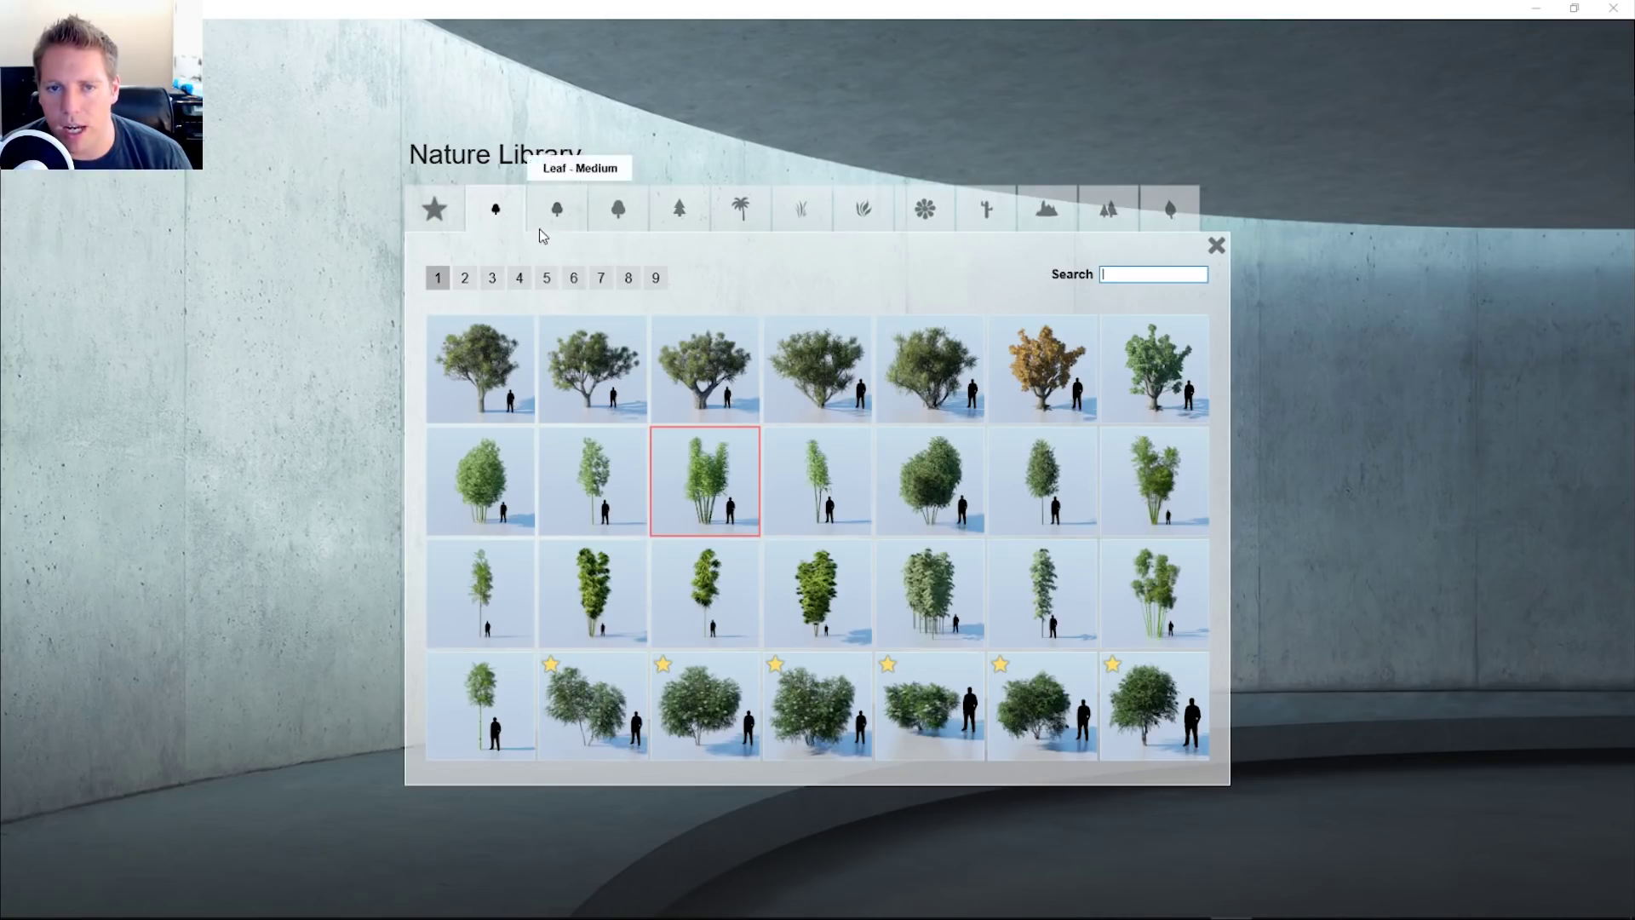
left_click(802, 213)
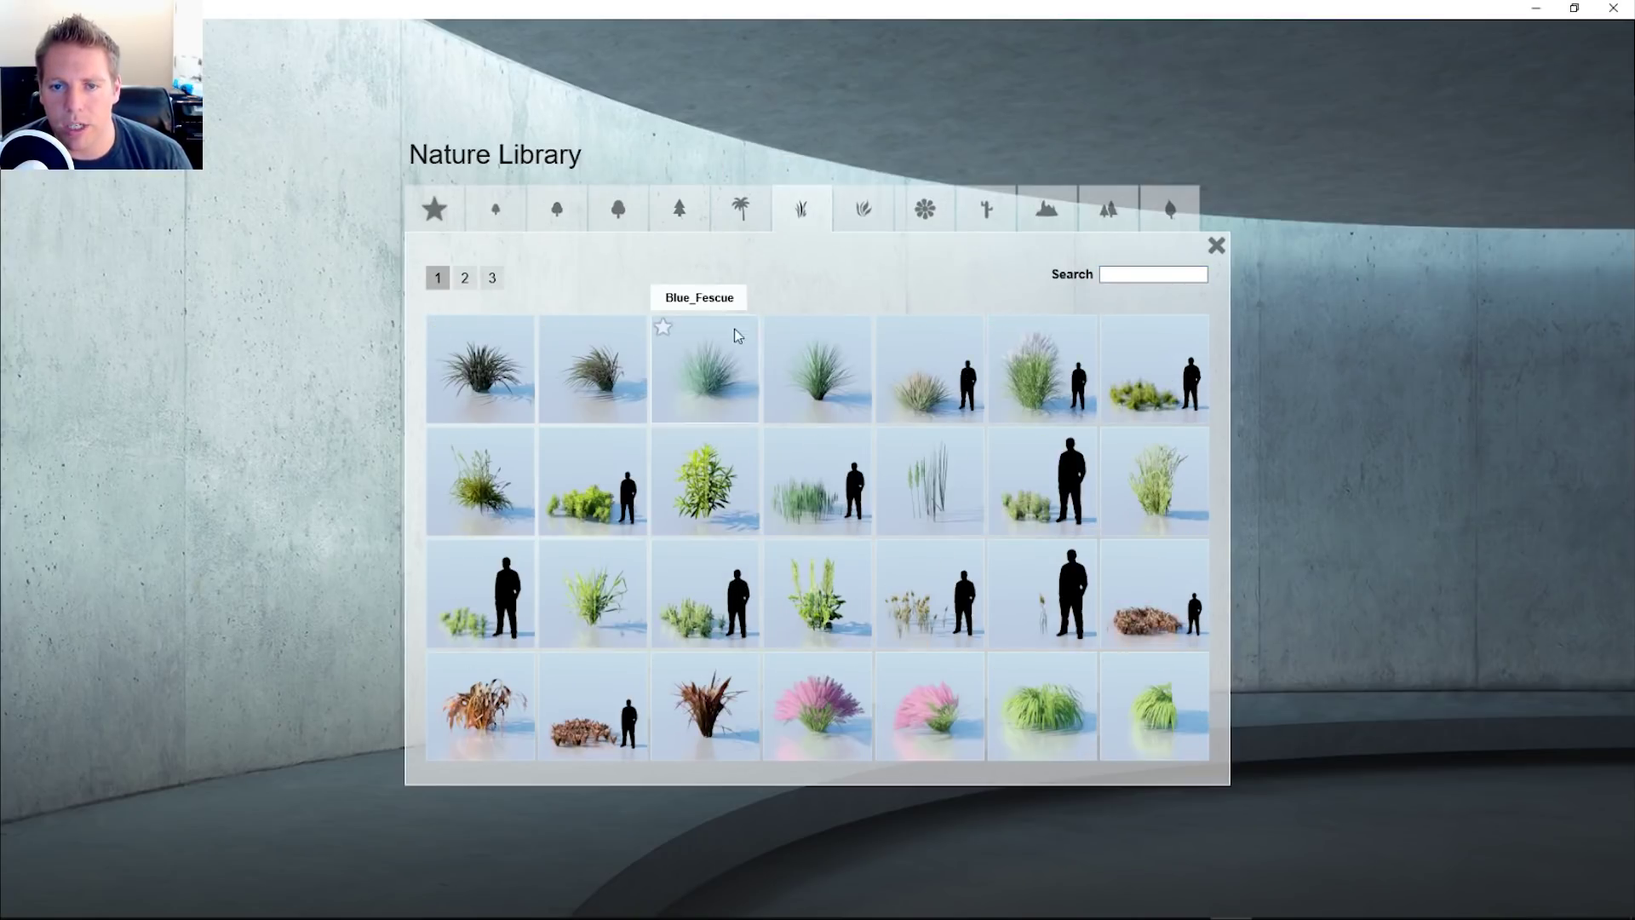
left_click(704, 367)
scroll(839, 486, "up", 3)
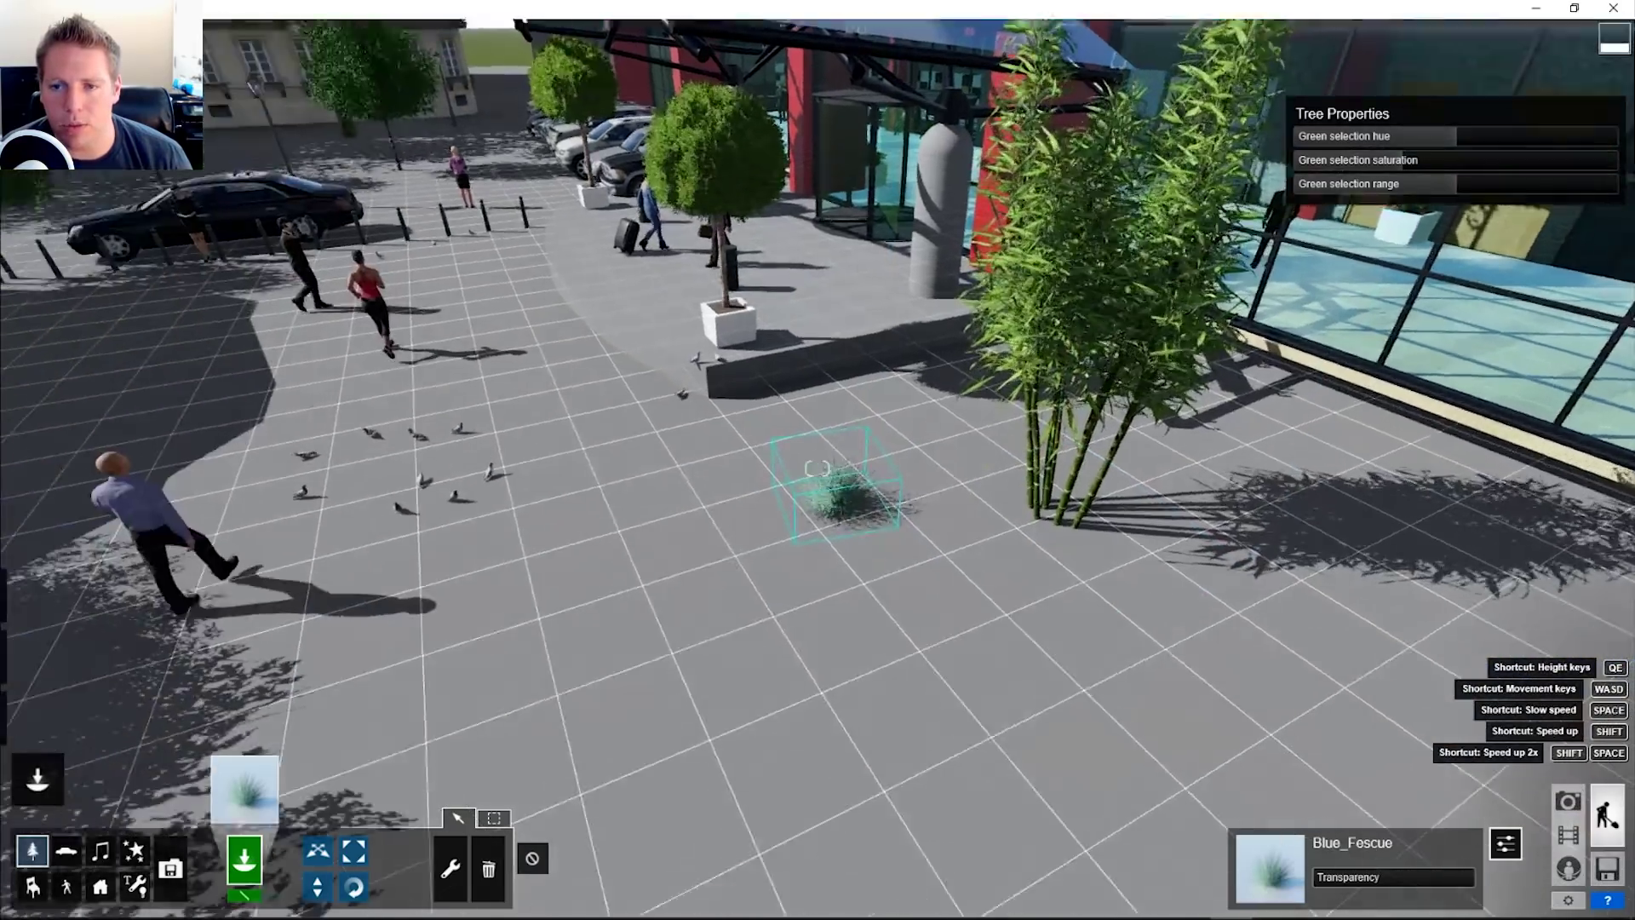
key("w")
right_click_drag(817, 468, 890, 379)
key("s")
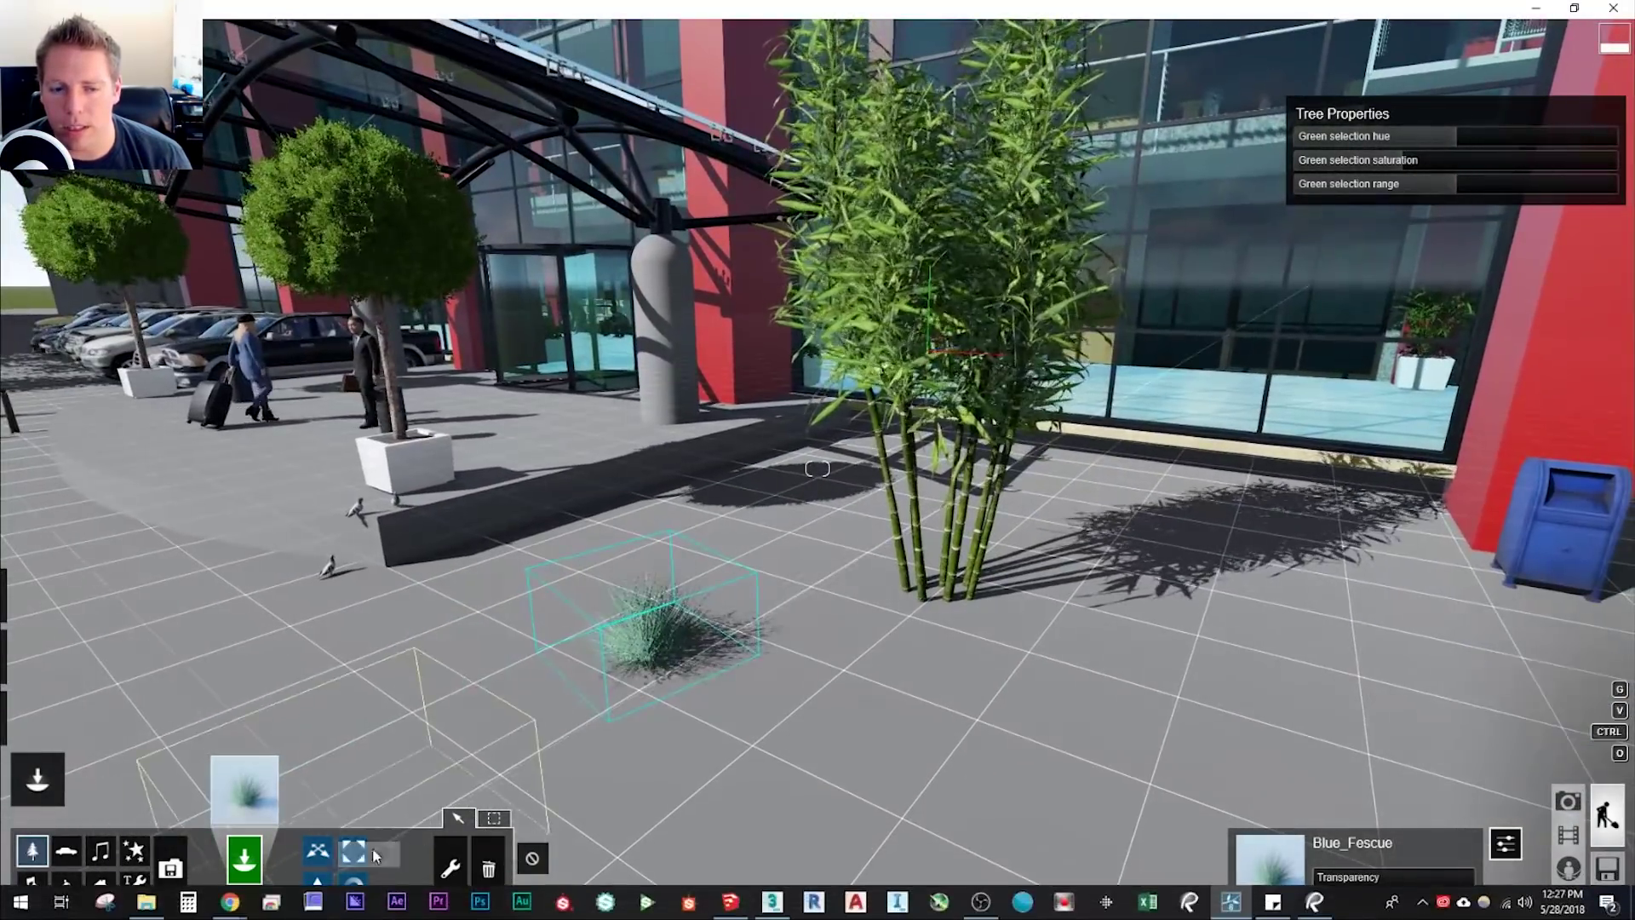
Step: Recolour the Blue_Fescue bright green with a green selection hue of 0.6 and a saturation of 2.1
left_click(319, 851)
scroll(652, 652, "up", 3)
scroll(652, 652, "down", 2)
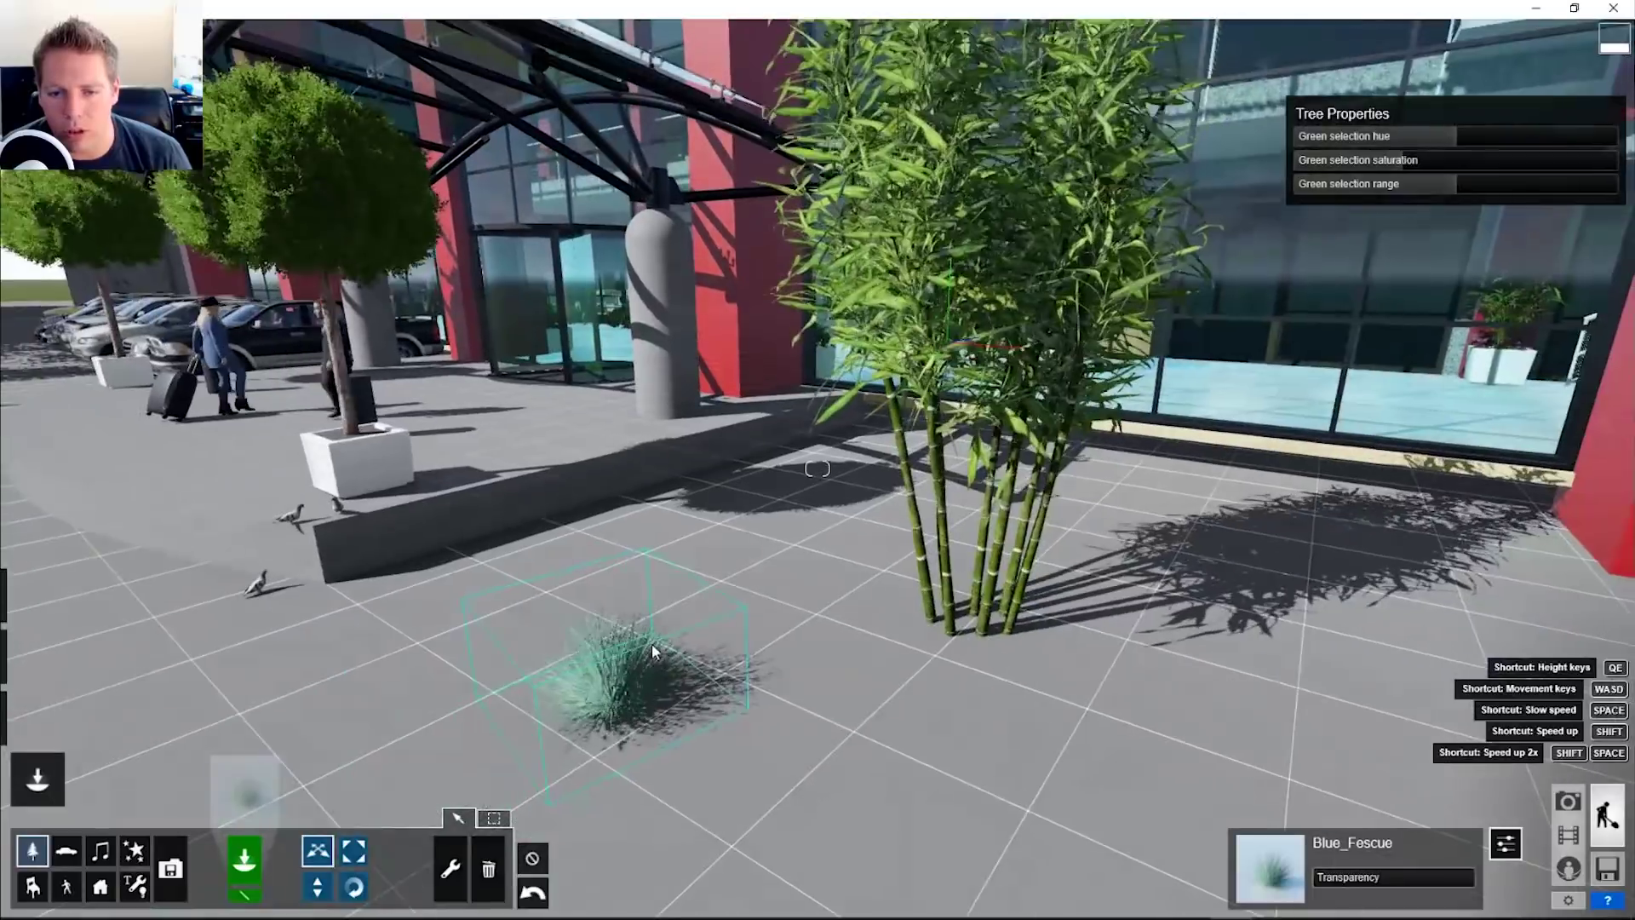
right_click_drag(653, 653, 631, 724)
key("w")
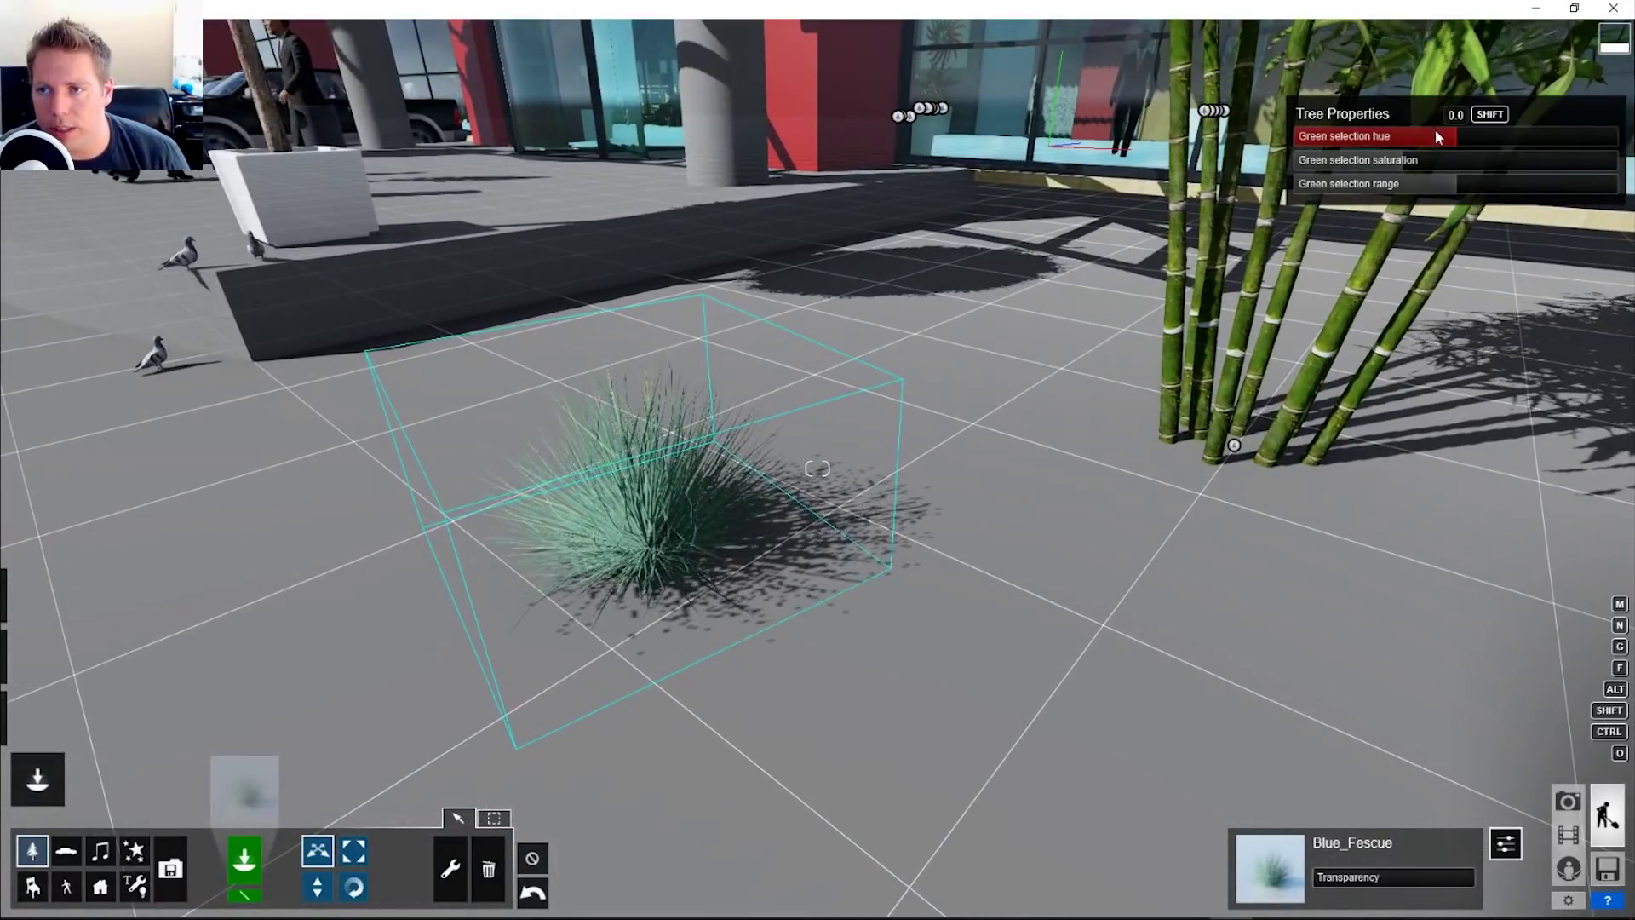
left_click_drag(1436, 136, 1471, 147)
left_click_drag(1595, 189, 1358, 129)
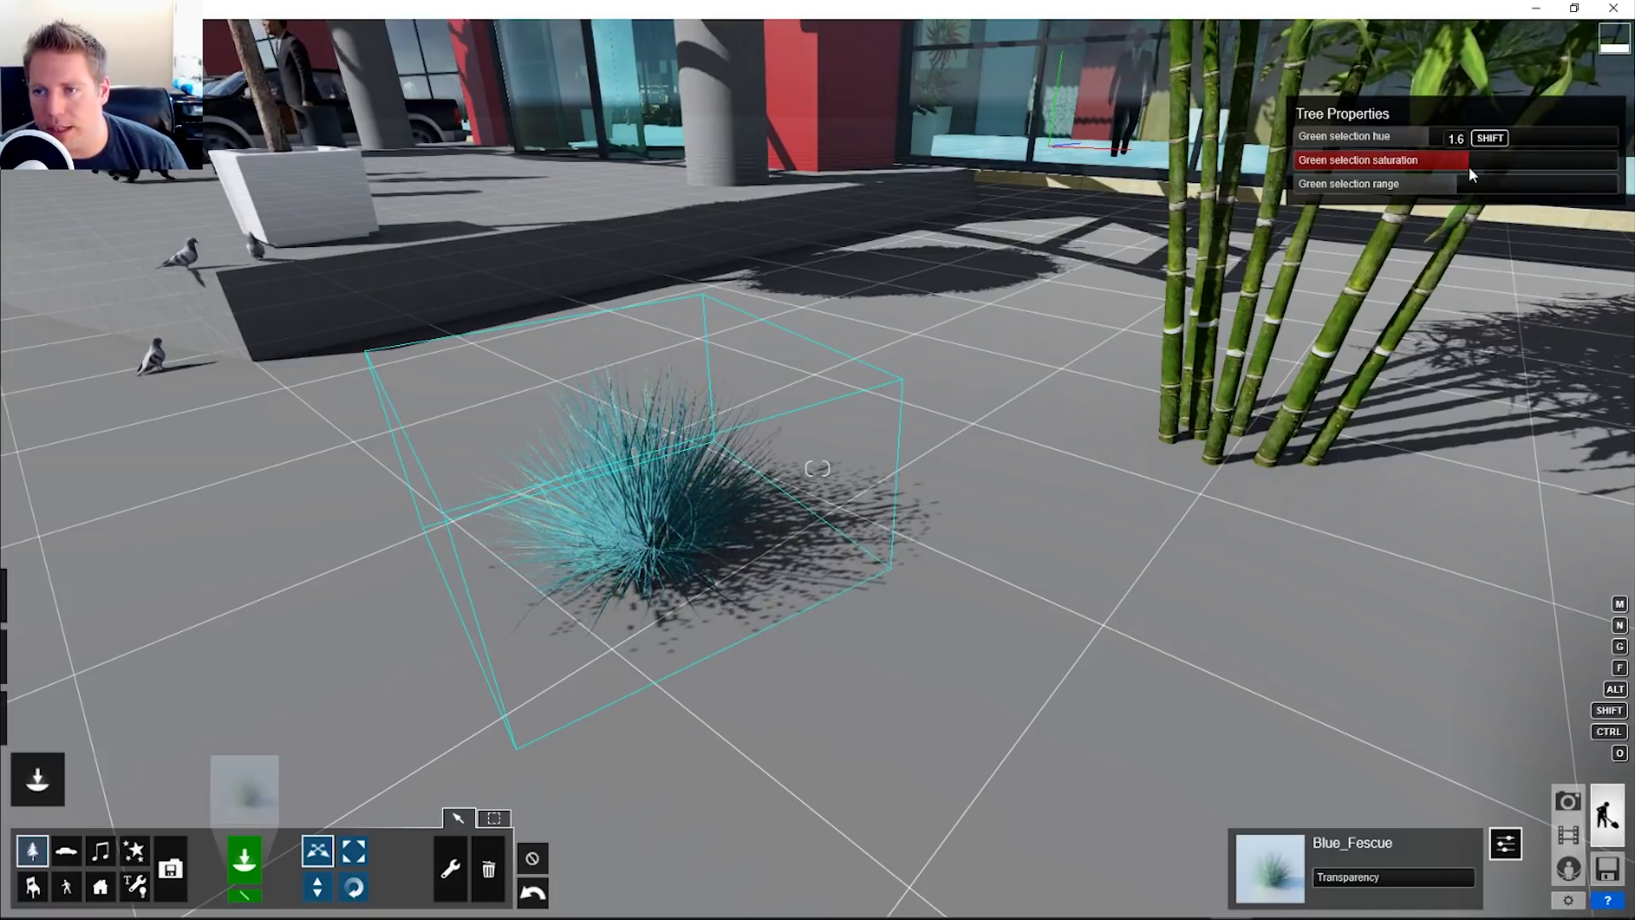
mouse_move(1468, 166)
left_mouse_down()
mouse_move(1566, 155)
mouse_move(1489, 141)
left_mouse_up()
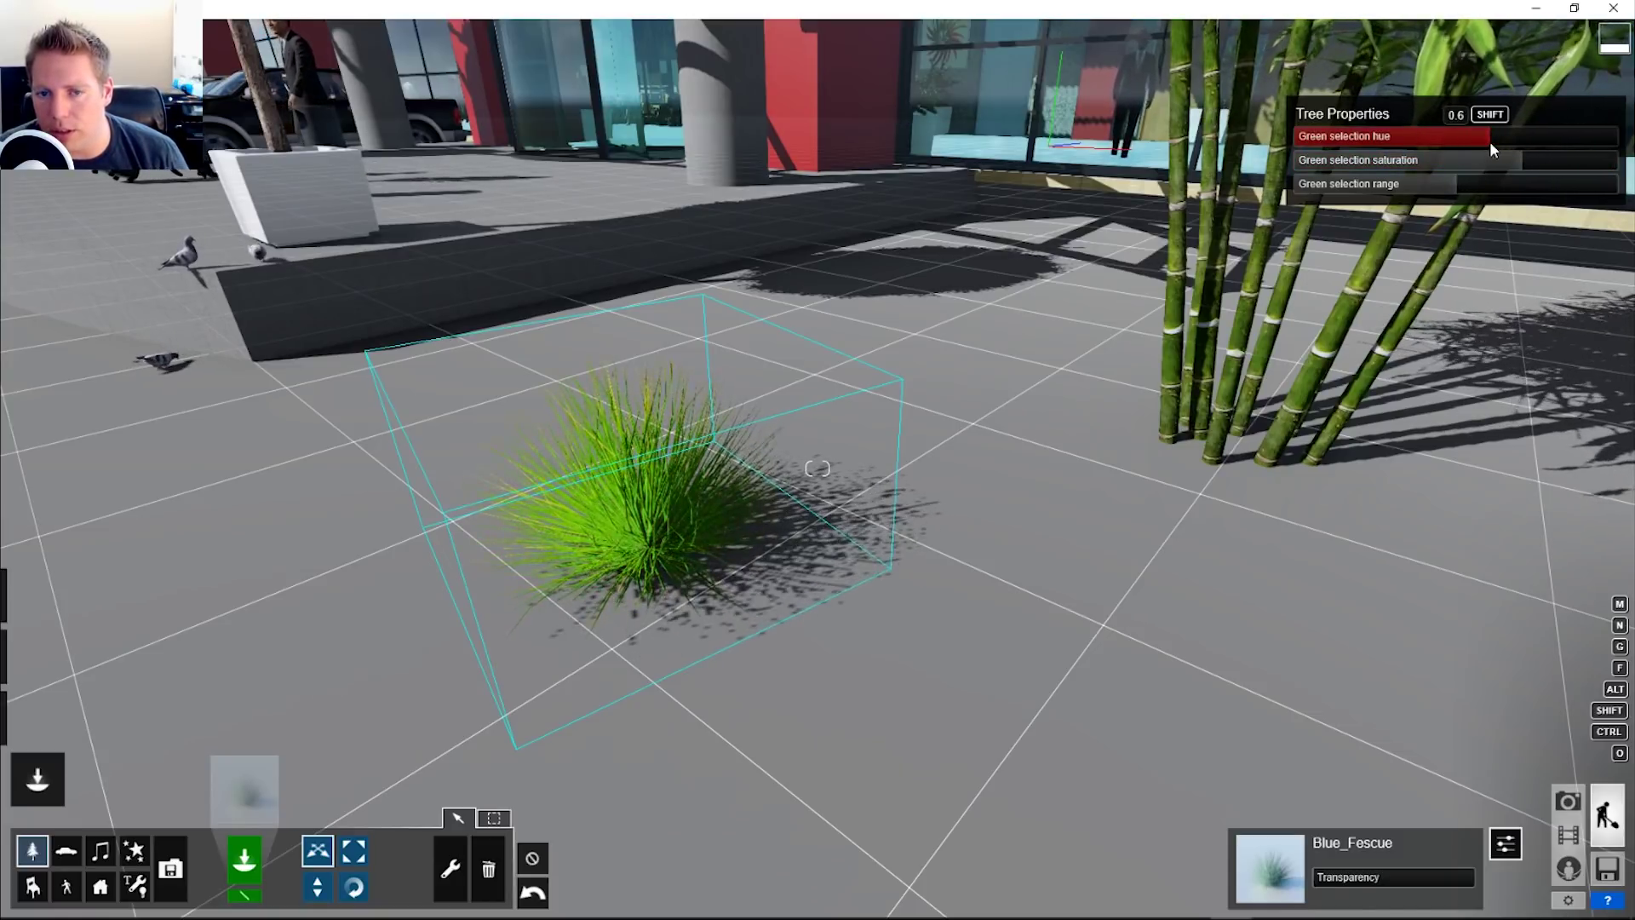
Step: Narrow the Blue_Fescue's green selection range and shift its hue further up the scale
left_click_drag(1547, 194, 1308, 205)
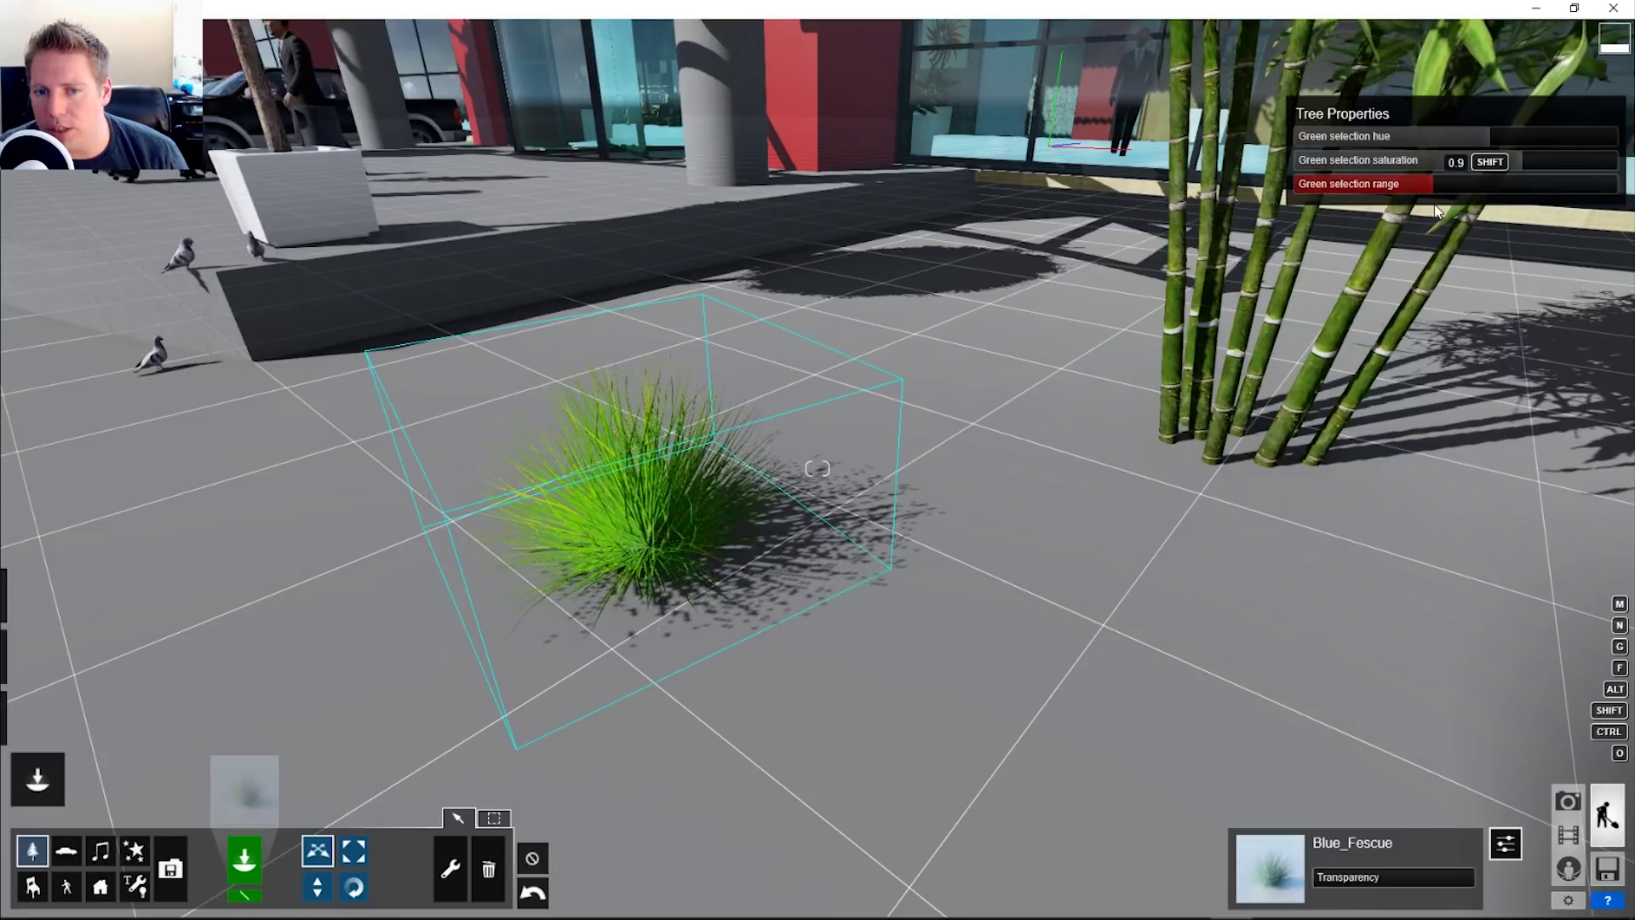
left_click_drag(1500, 143, 1538, 143)
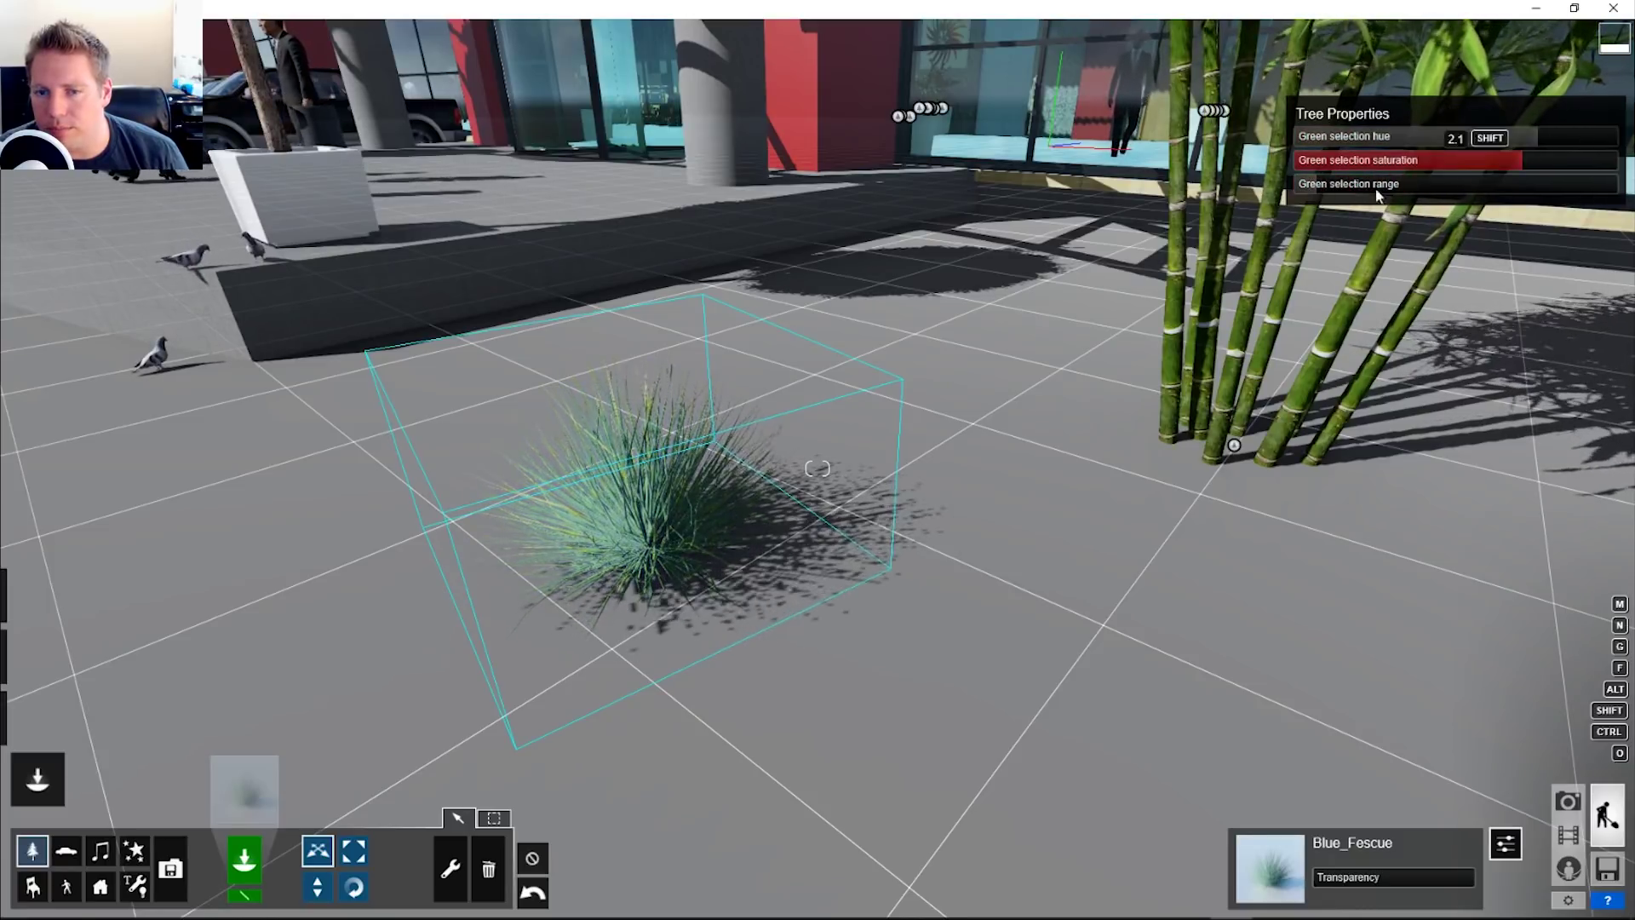
left_click_drag(1404, 184, 1378, 187)
Step: Raise the Blue_Fescue's green selection hue to the maximum for pink blade tips and fine-tune its green selection range
right_click_drag(1053, 314, 945, 362)
key("w")
key("w")
right_click_drag(817, 468, 824, 399)
key("w")
key("s")
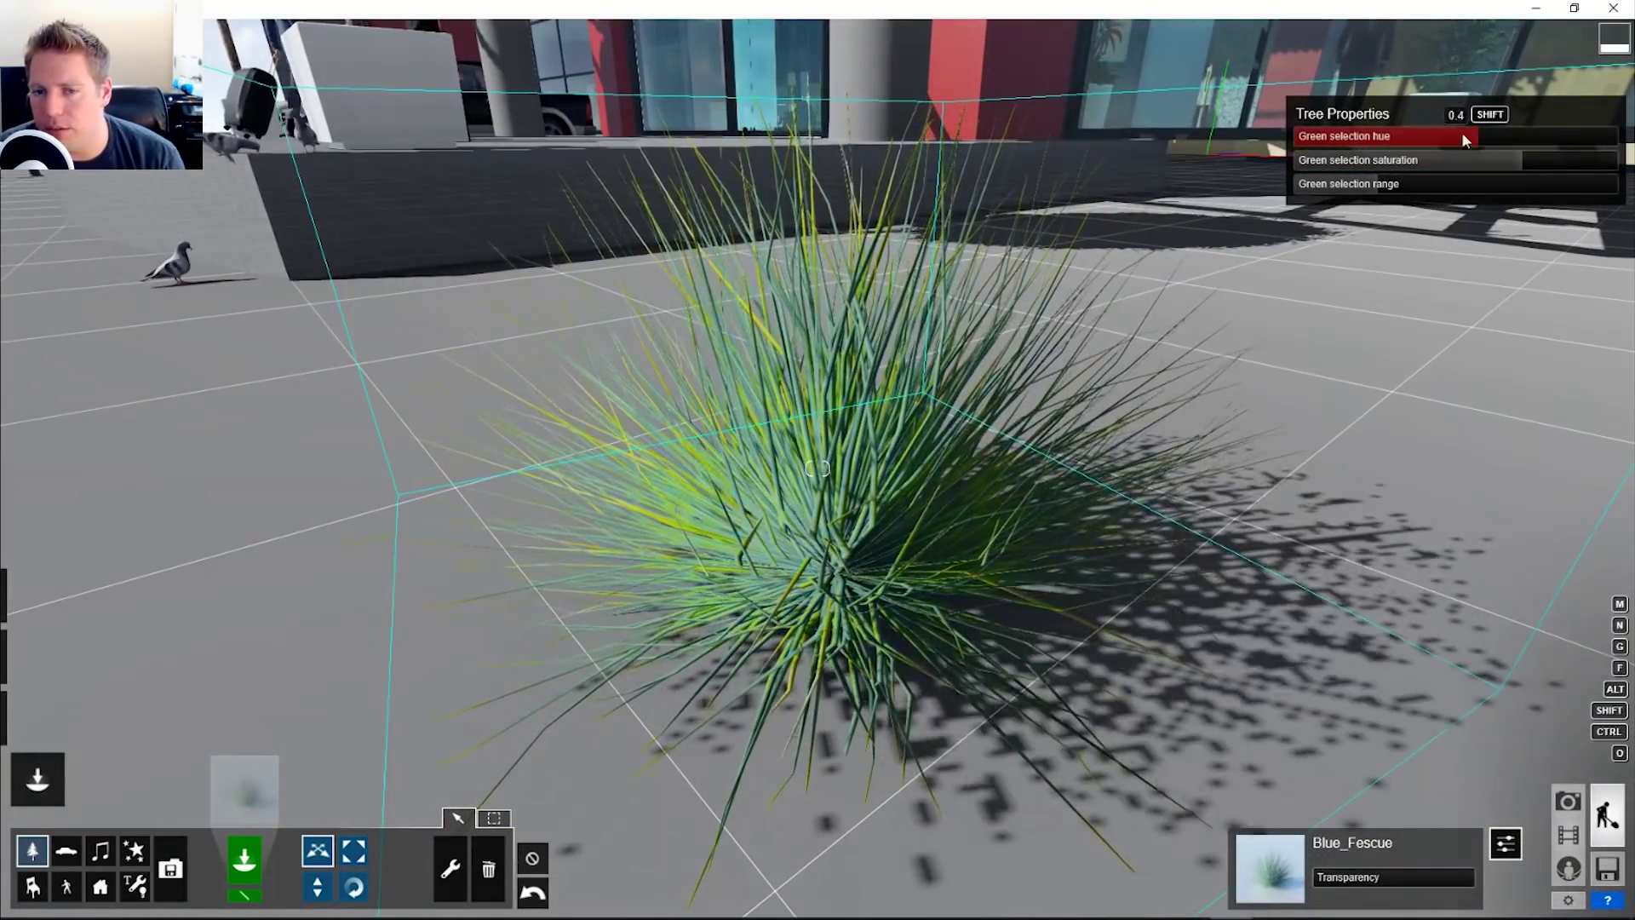
left_click_drag(1461, 135, 1603, 141)
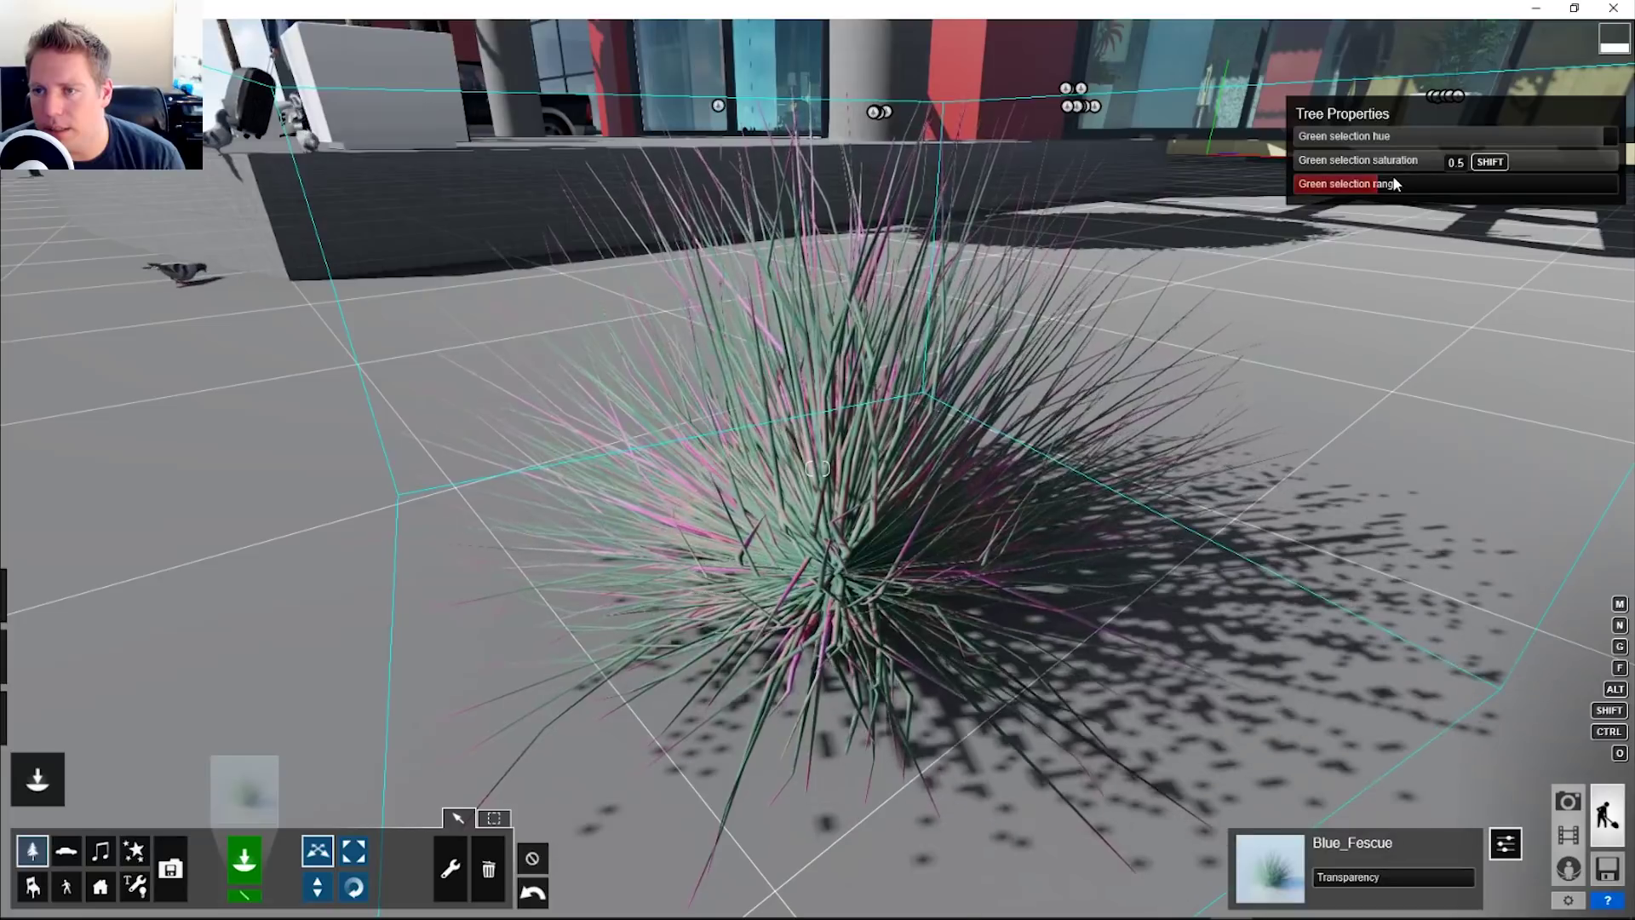
mouse_move(1392, 183)
left_mouse_down()
mouse_move(1478, 189)
mouse_move(1251, 209)
mouse_move(1419, 208)
mouse_move(1370, 202)
left_mouse_up()
Step: Try the Blue_Fescue's transparency setting, leave it at 0.0, and hide the additional tree properties
right_click_drag(1439, 213, 1439, 294)
key("s")
right_click_drag(1262, 749, 1262, 705)
key("w")
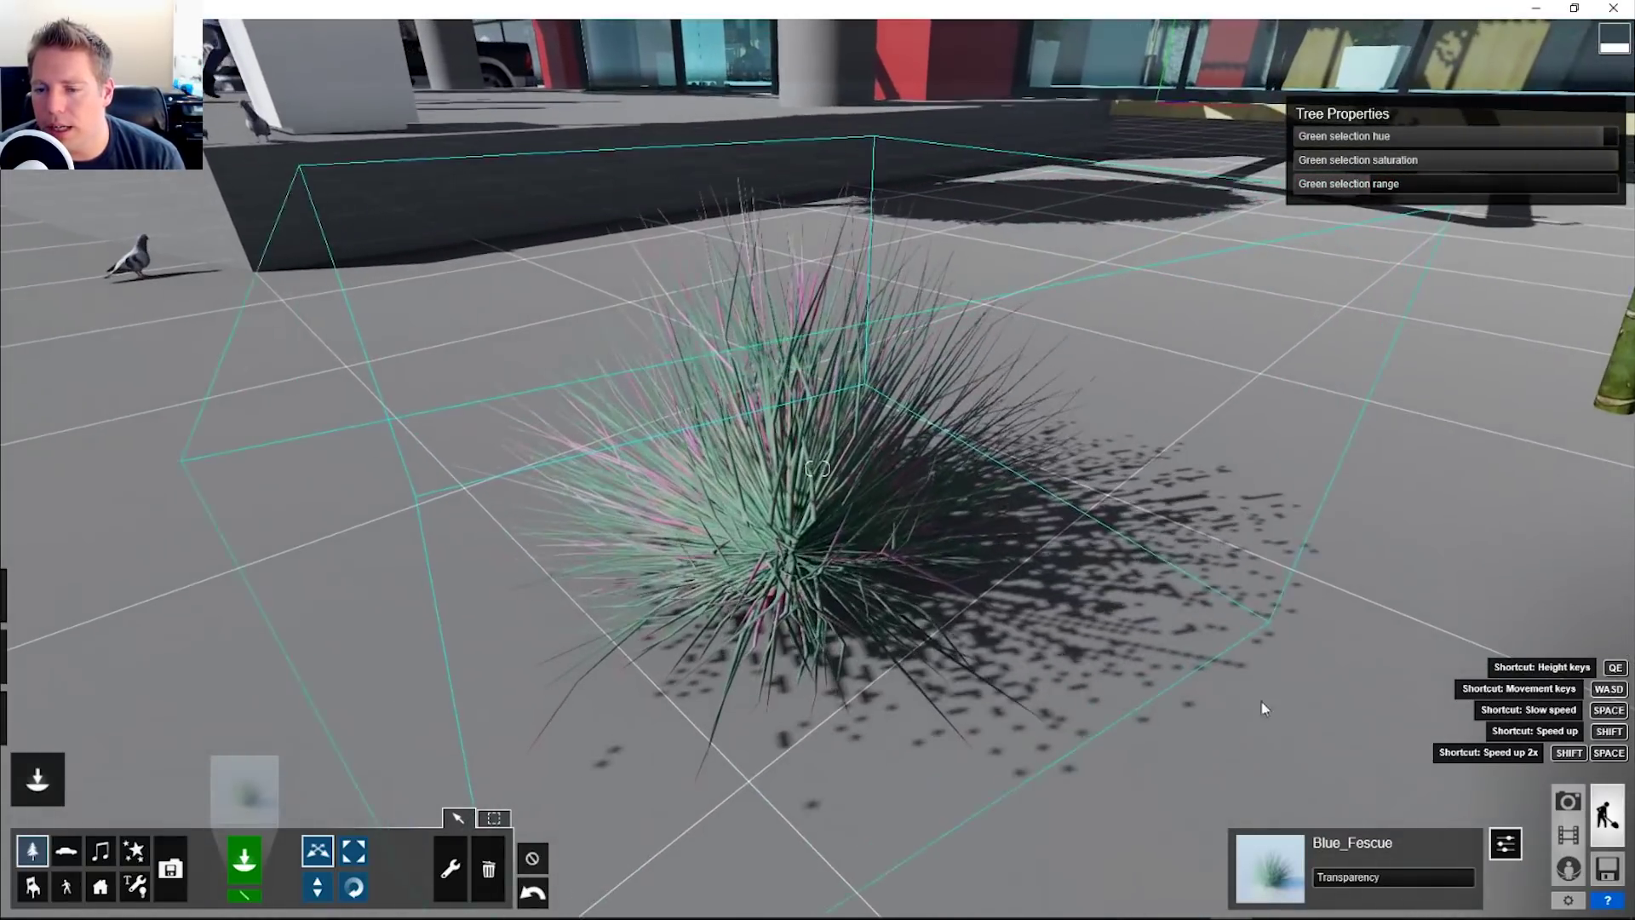
left_click_drag(1348, 884, 1239, 896)
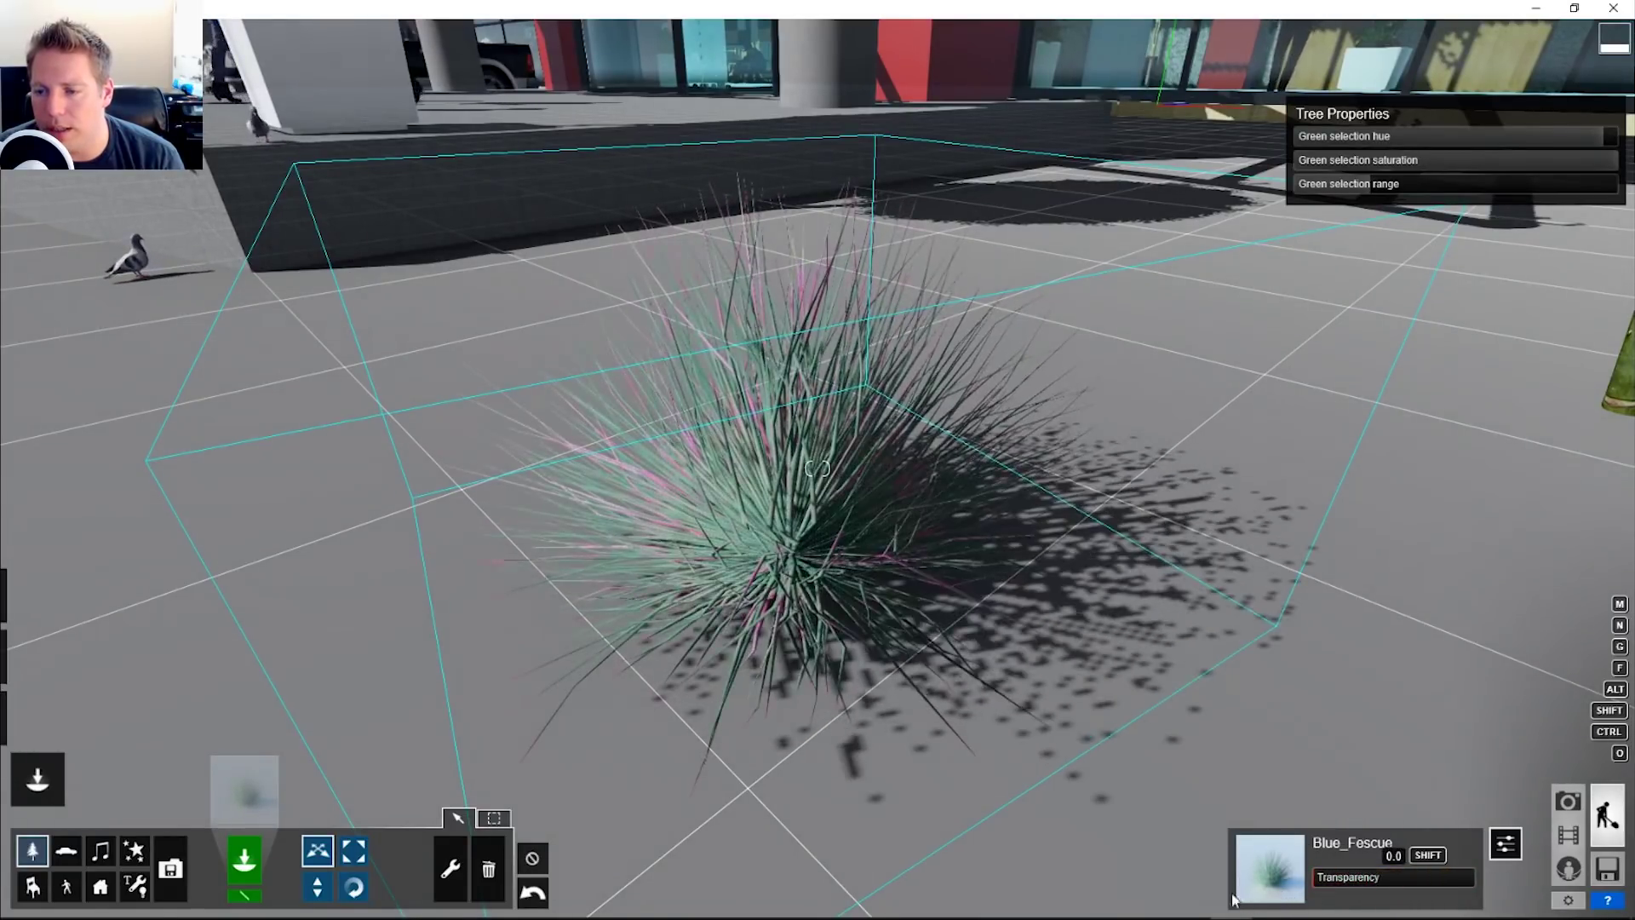
left_click(1505, 845)
Step: Delete the bamboo cluster from the plaza
key("s")
mouse_move(912, 394)
right_mouse_down()
mouse_move(924, 332)
mouse_move(912, 395)
right_mouse_up()
key("s")
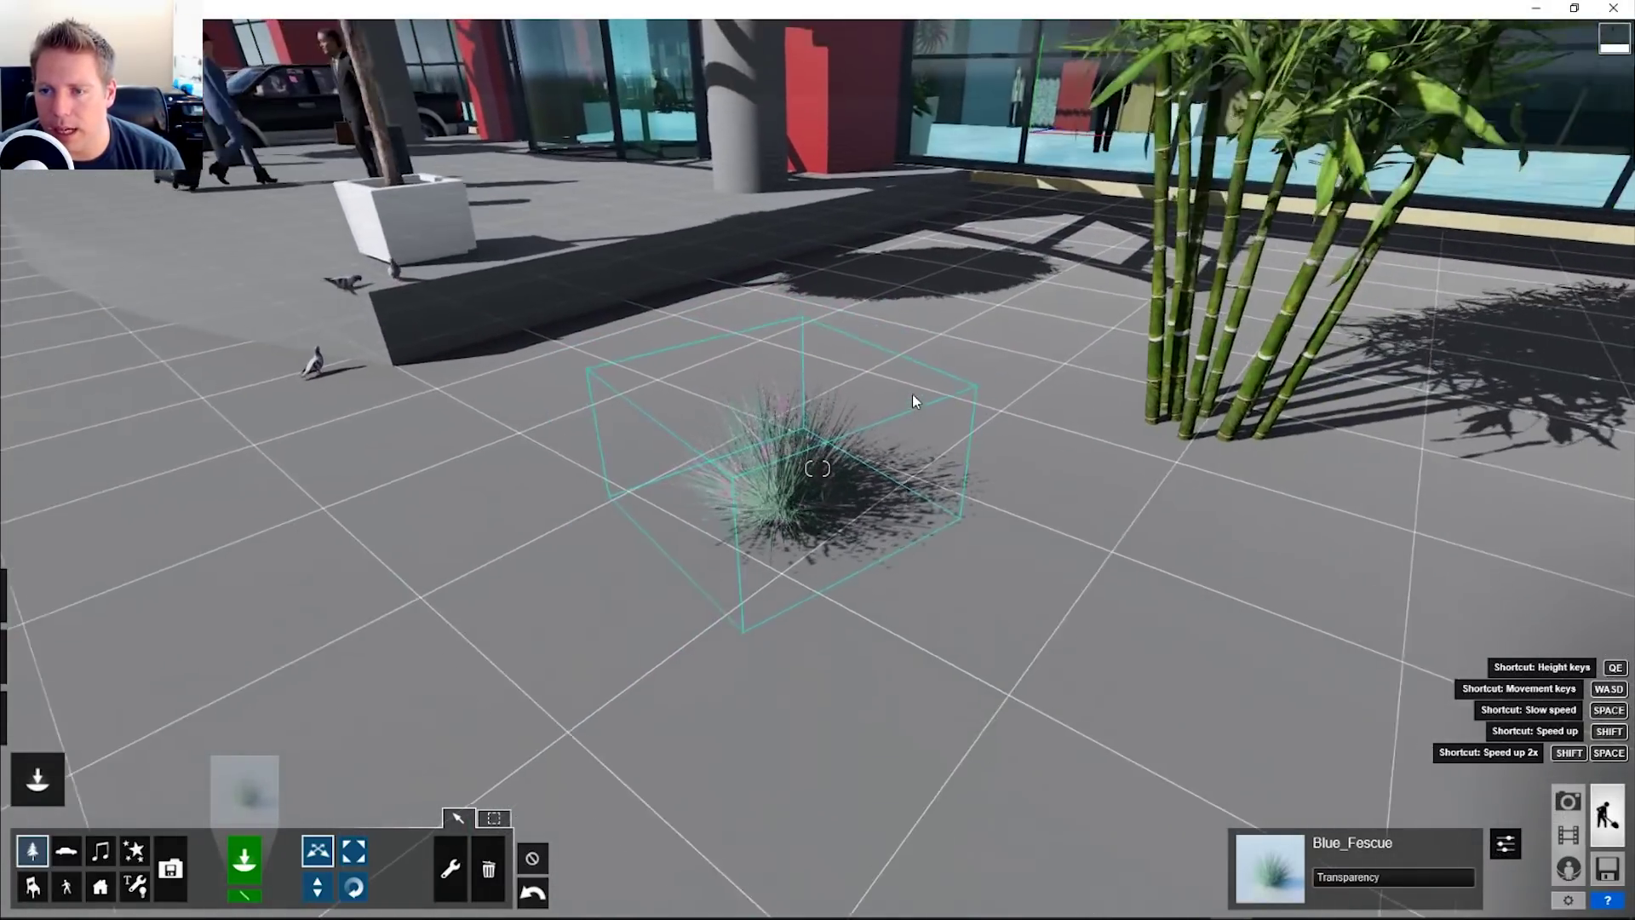
left_click(488, 874)
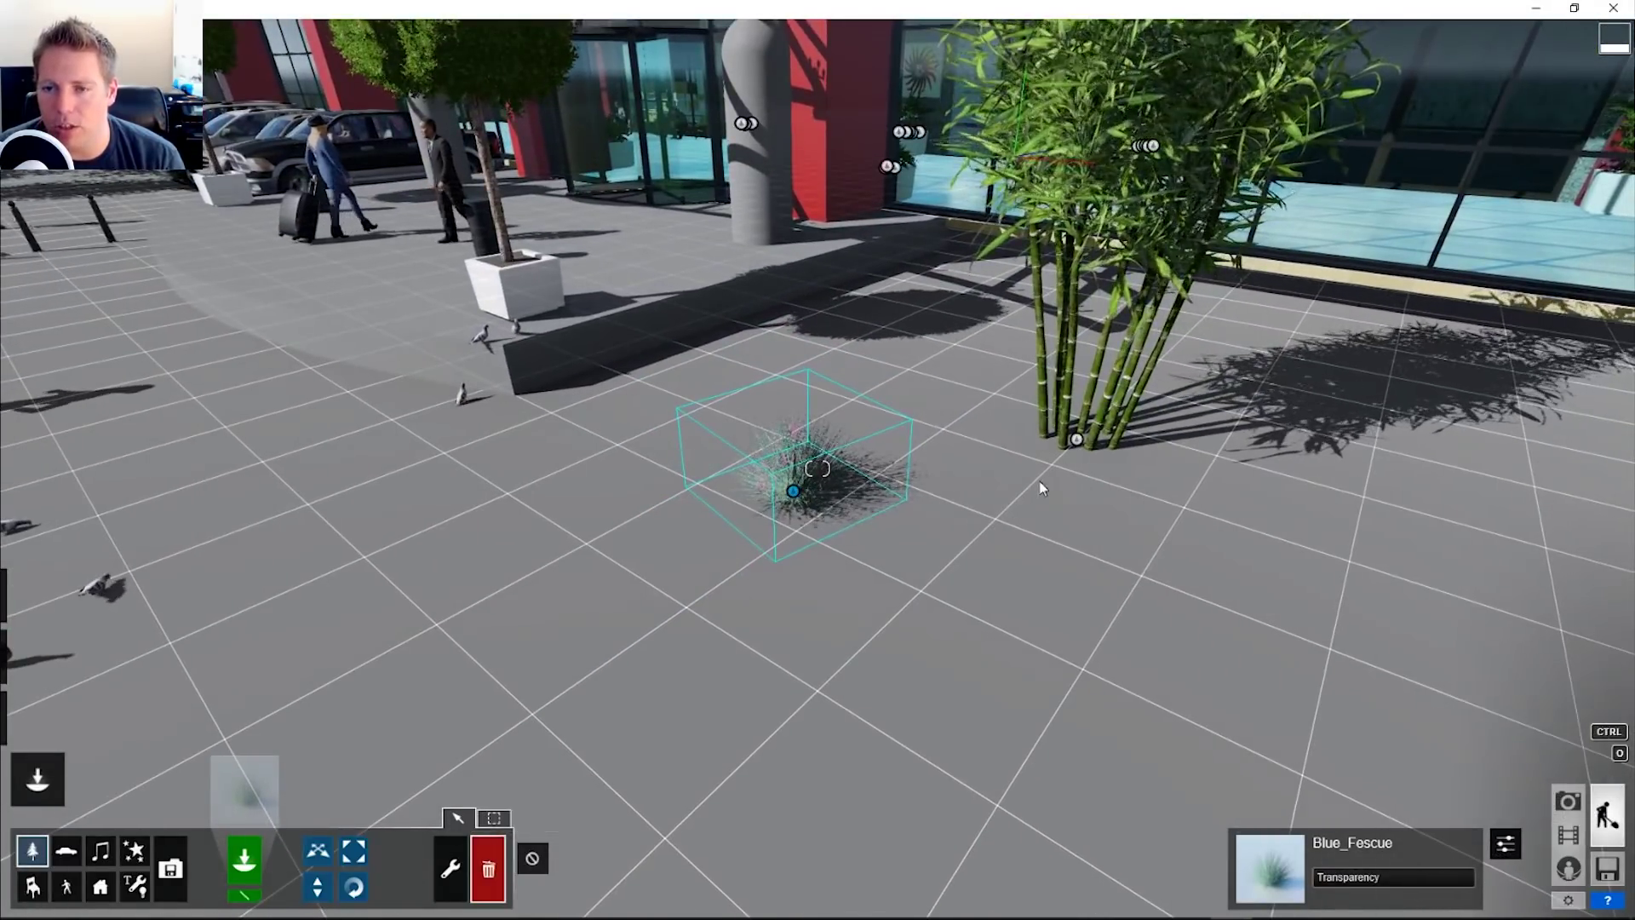
left_click(1077, 440)
key("w")
key("w")
right_click_drag(817, 468, 885, 468)
key("s")
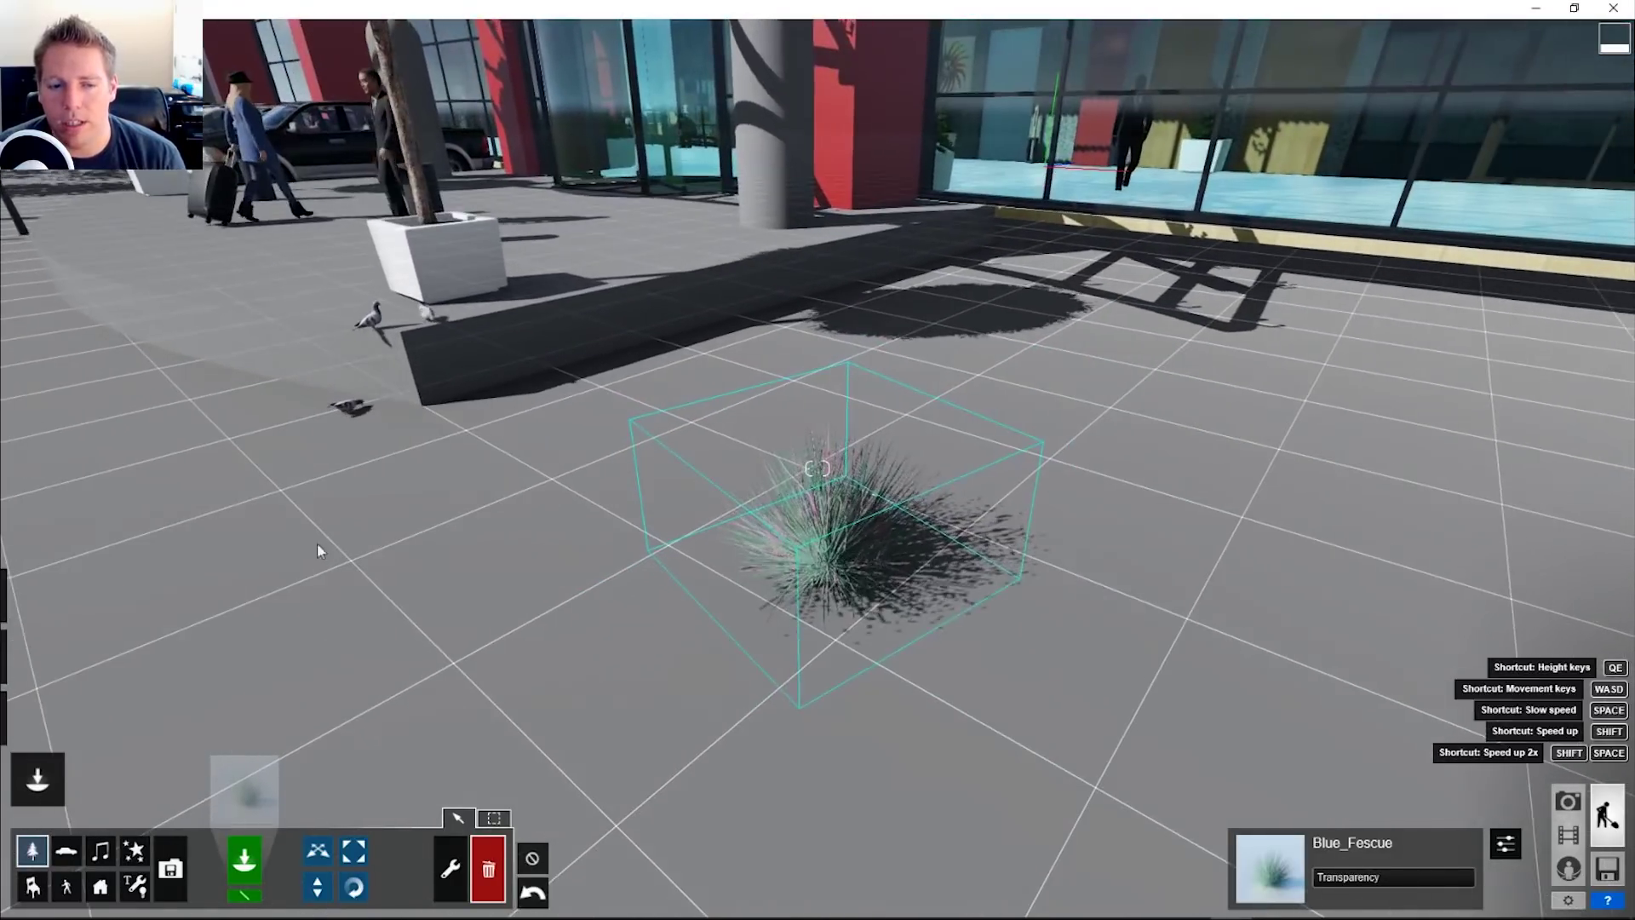
Step: Place a Bur_Oak-L_RT from the medium leaf trees on the plaza and turn its foliage rust-red using green selection hue and saturation
left_click(249, 805)
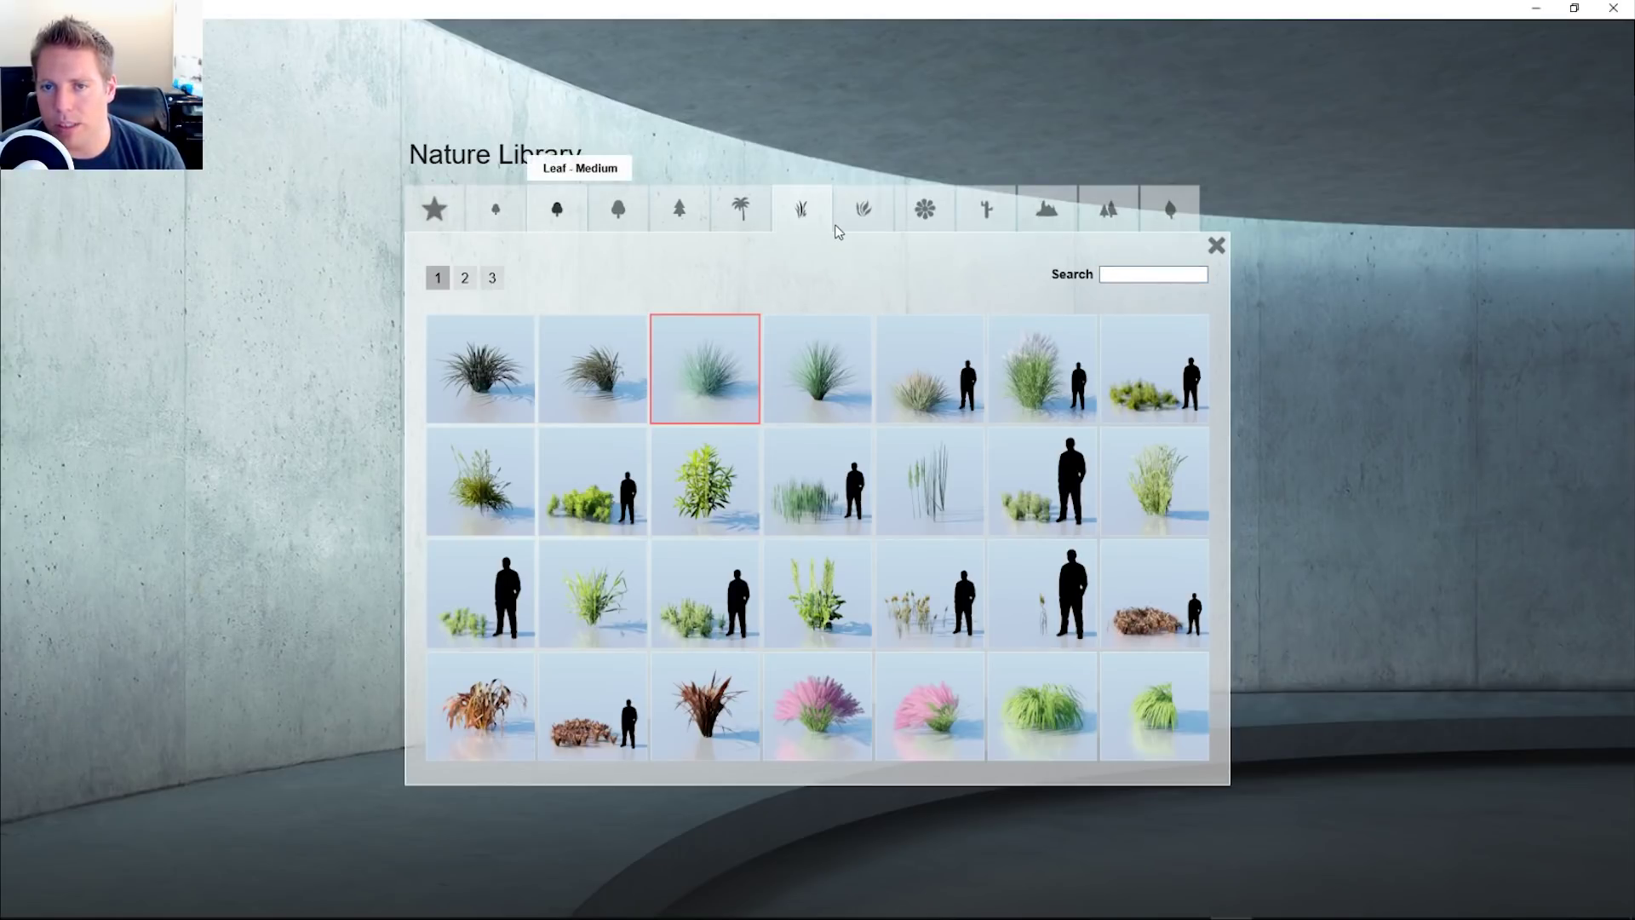
left_click(557, 209)
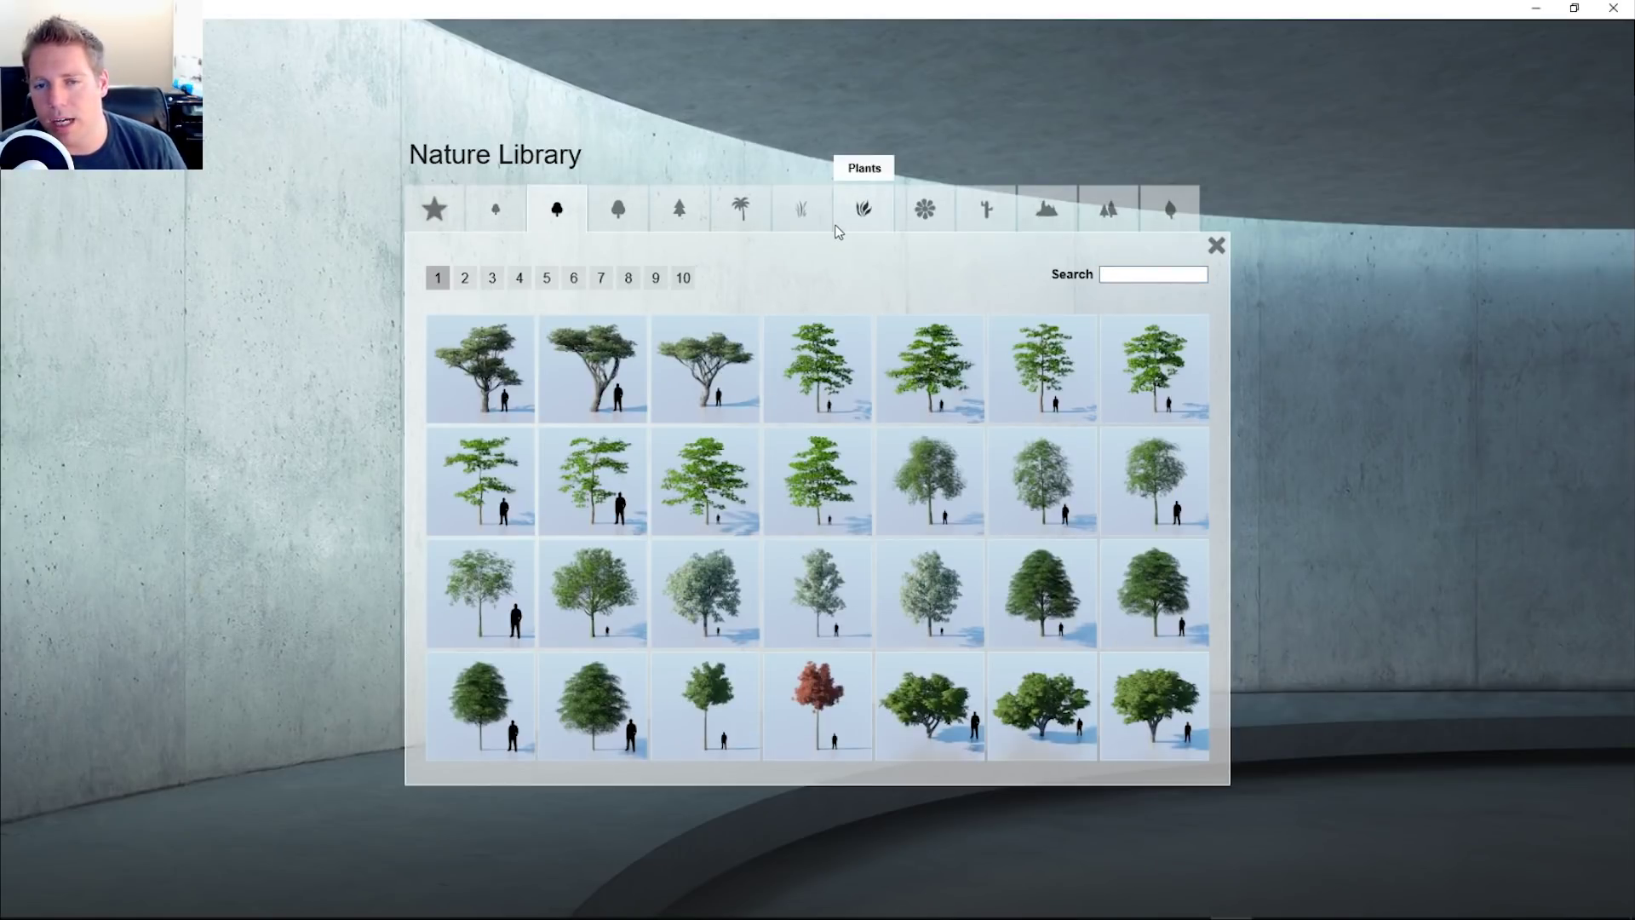
left_click(1054, 605)
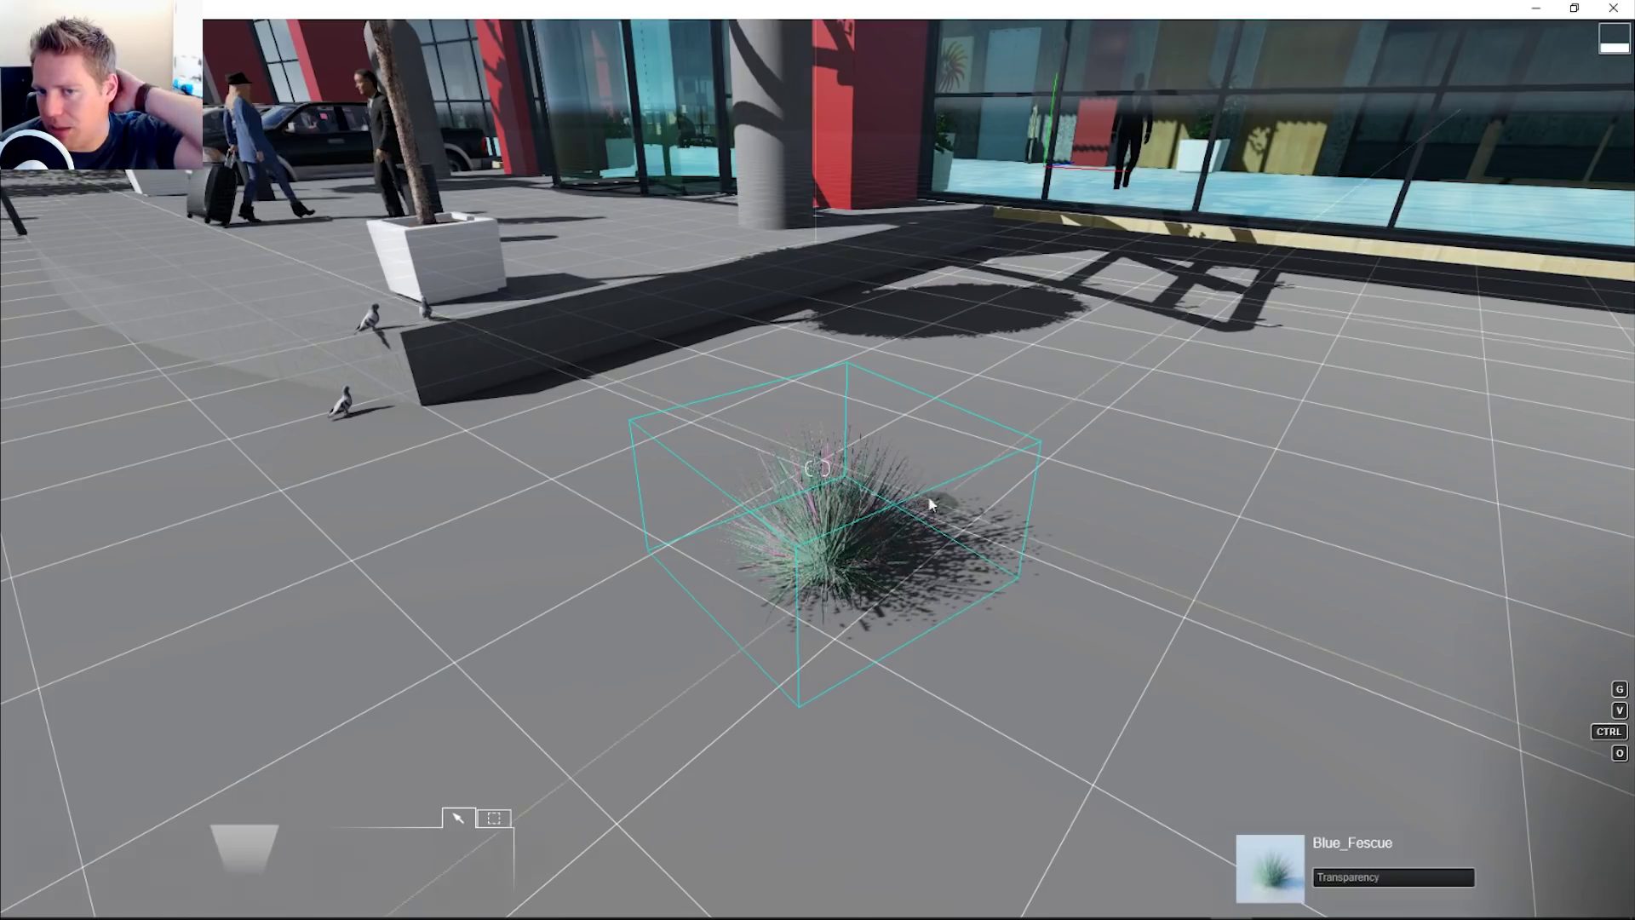
key("s")
key("s")
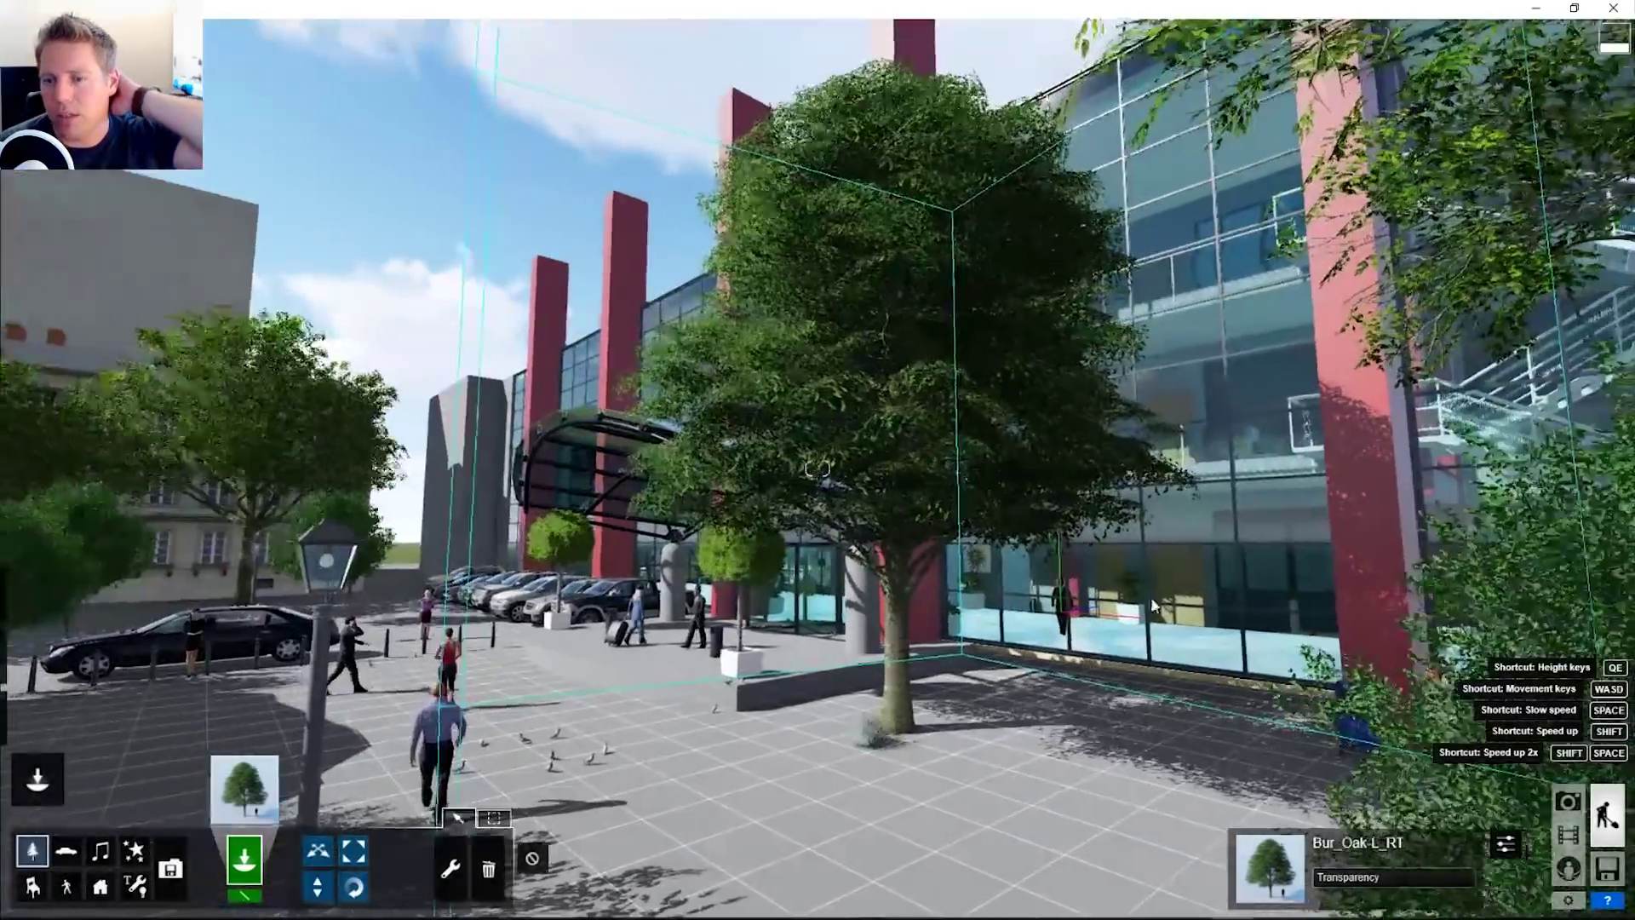
left_click(1504, 843)
left_click_drag(1462, 150, 1557, 142)
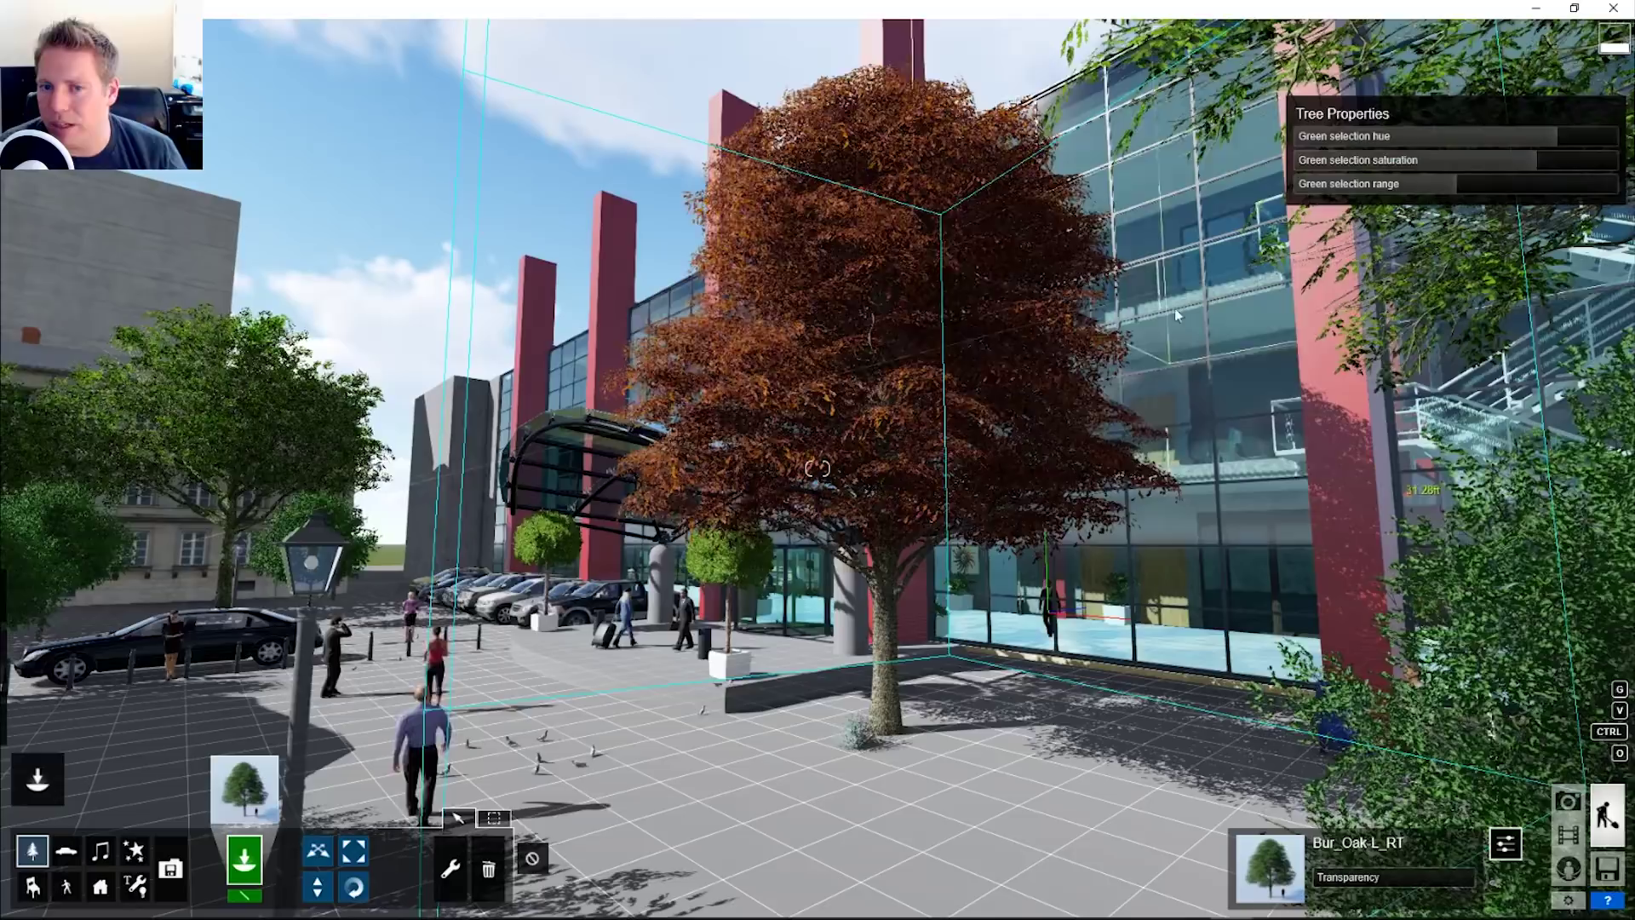
Step: Delete the Blue_Fescue and the bur oak from the plaza
left_click(488, 869)
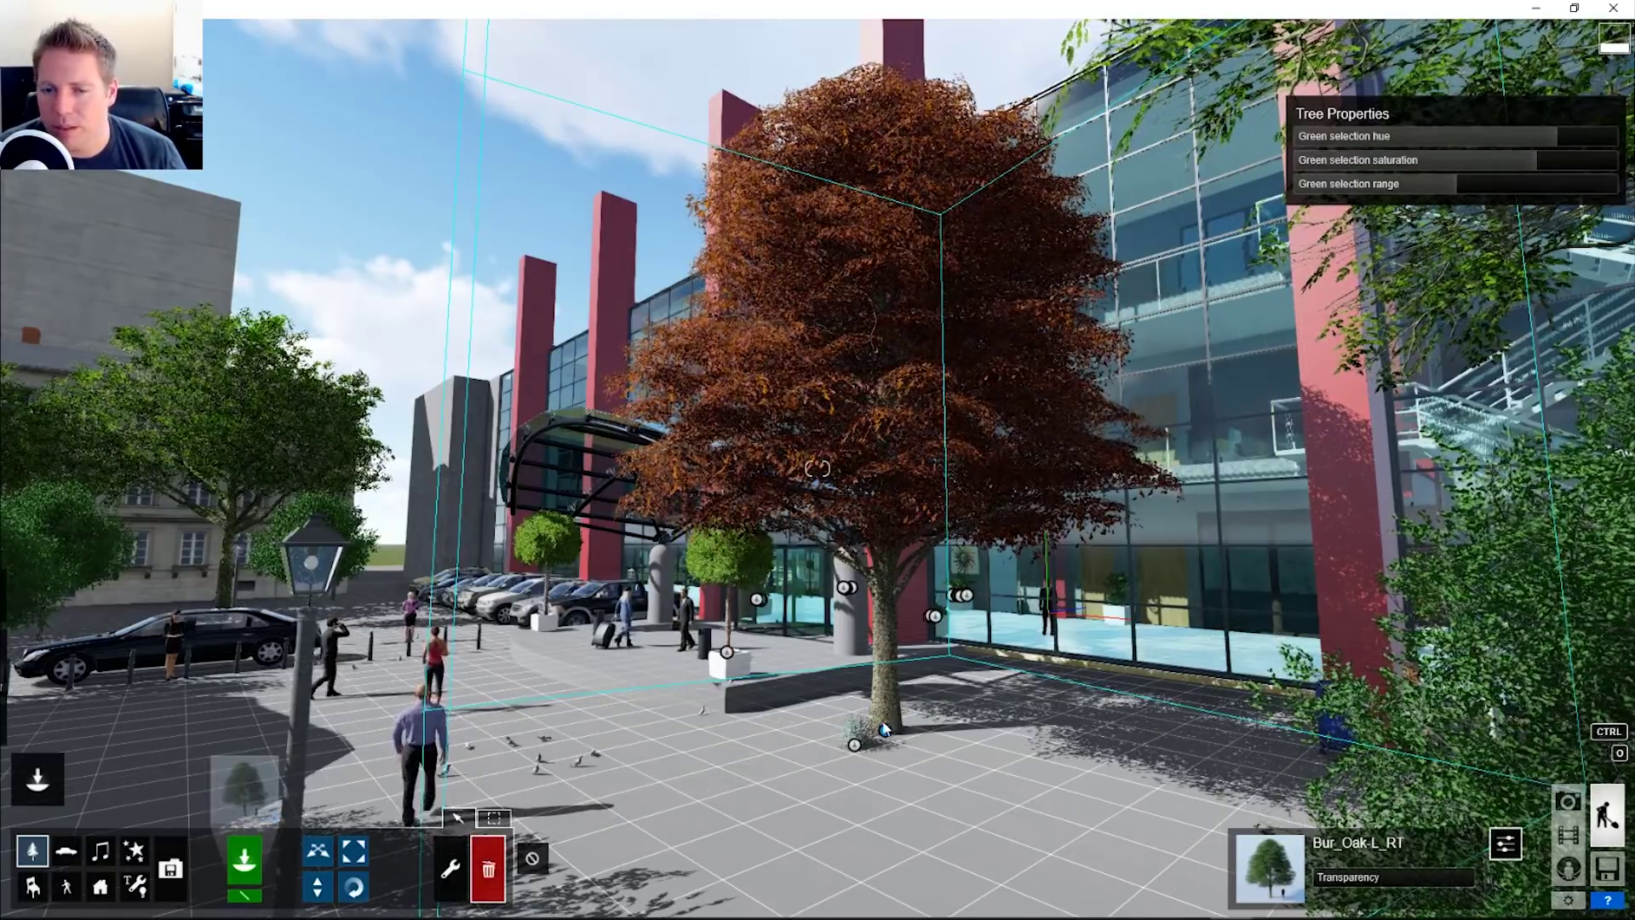
left_click(854, 744)
key("w")
key("s")
right_click_drag(817, 468, 817, 545)
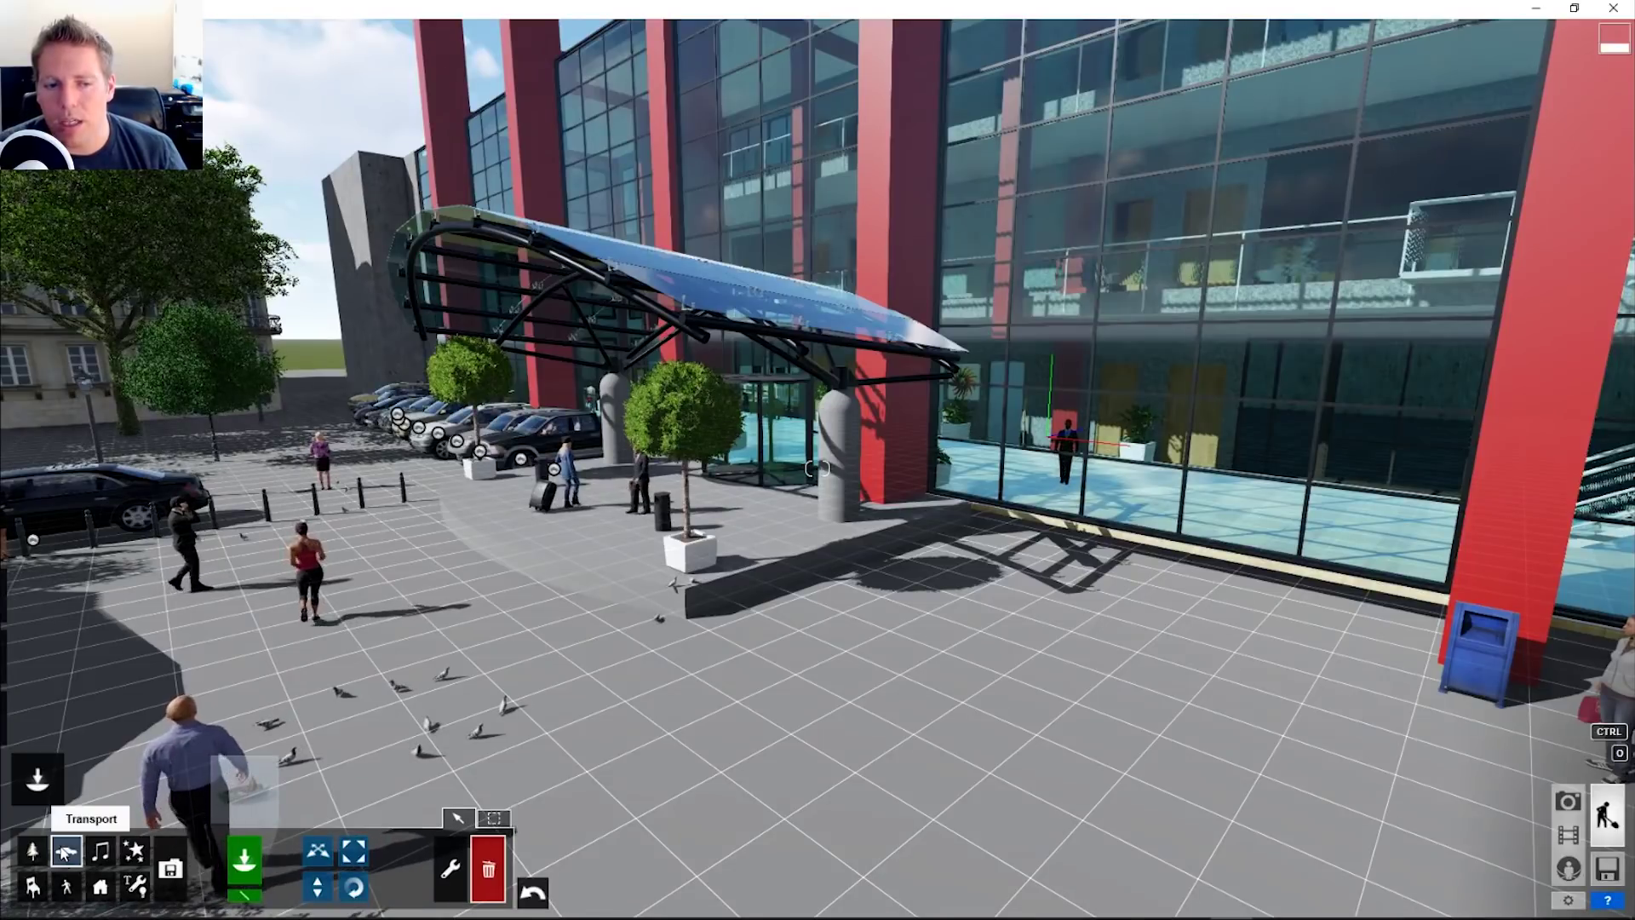
Step: Place a Car_005 from the Transport library's cars on the plaza in front of the entrance
left_click(64, 852)
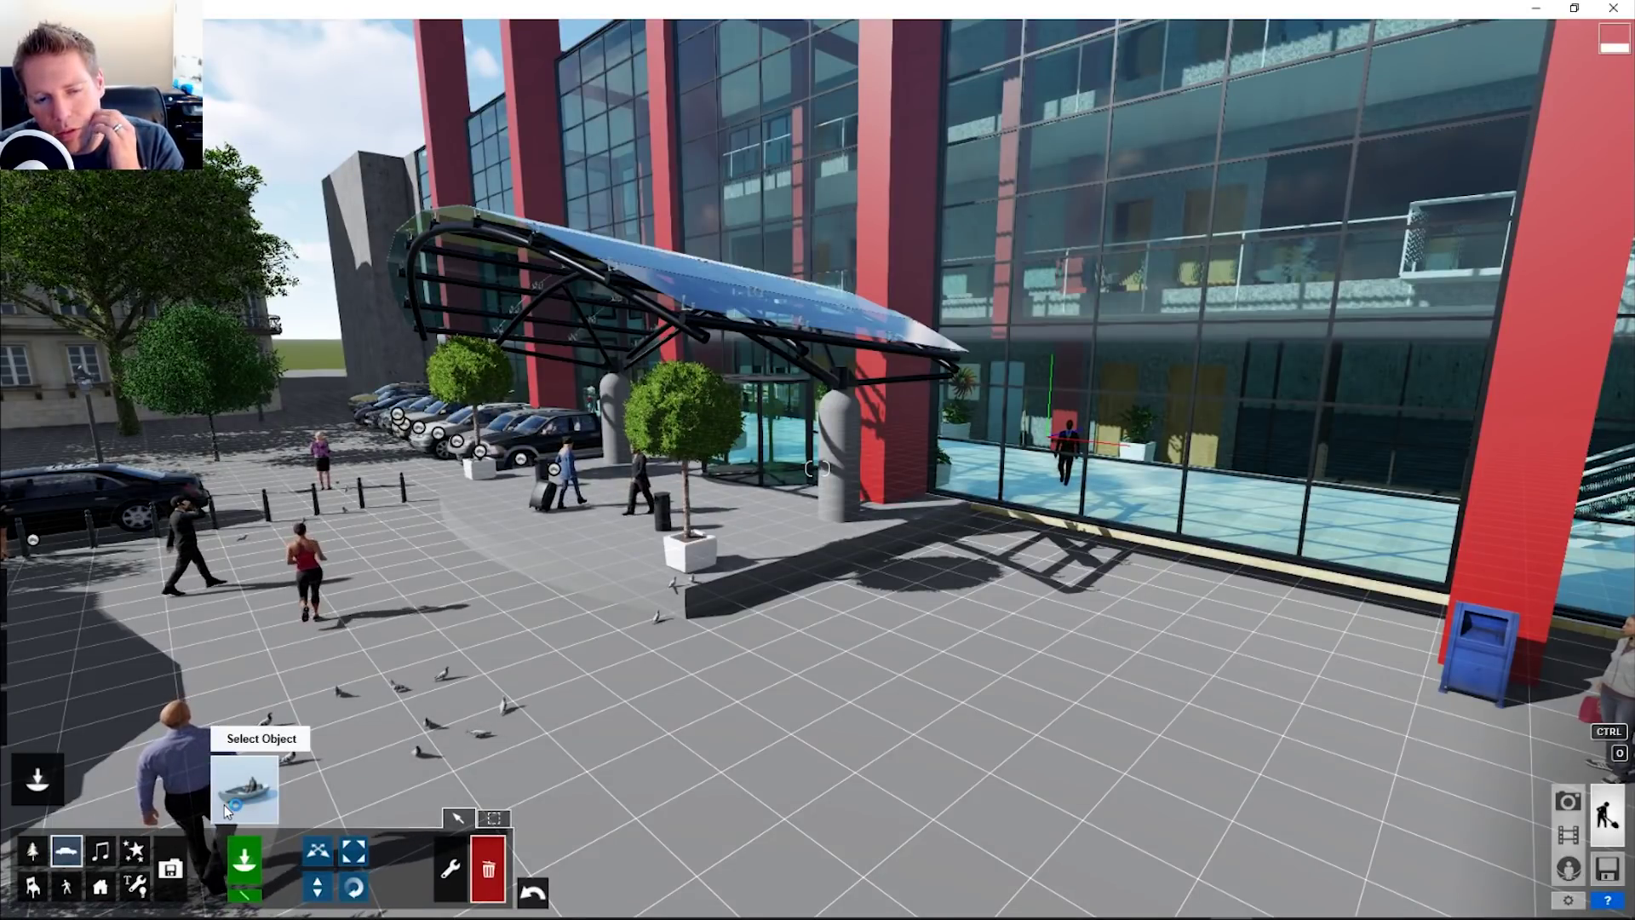
left_click(225, 802)
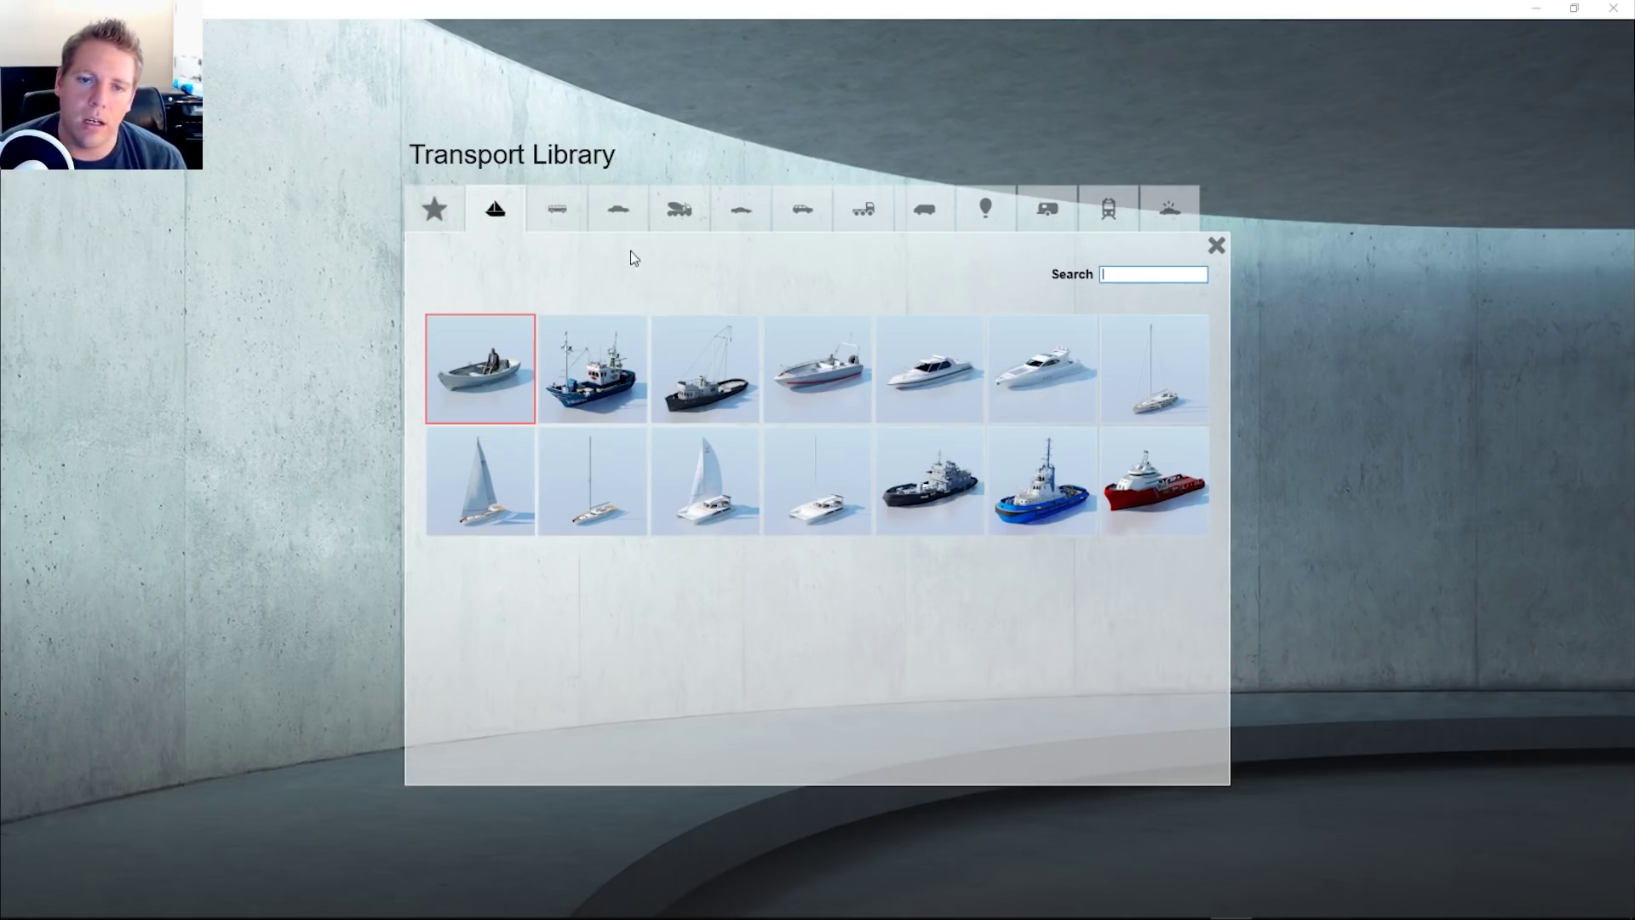
left_click(620, 220)
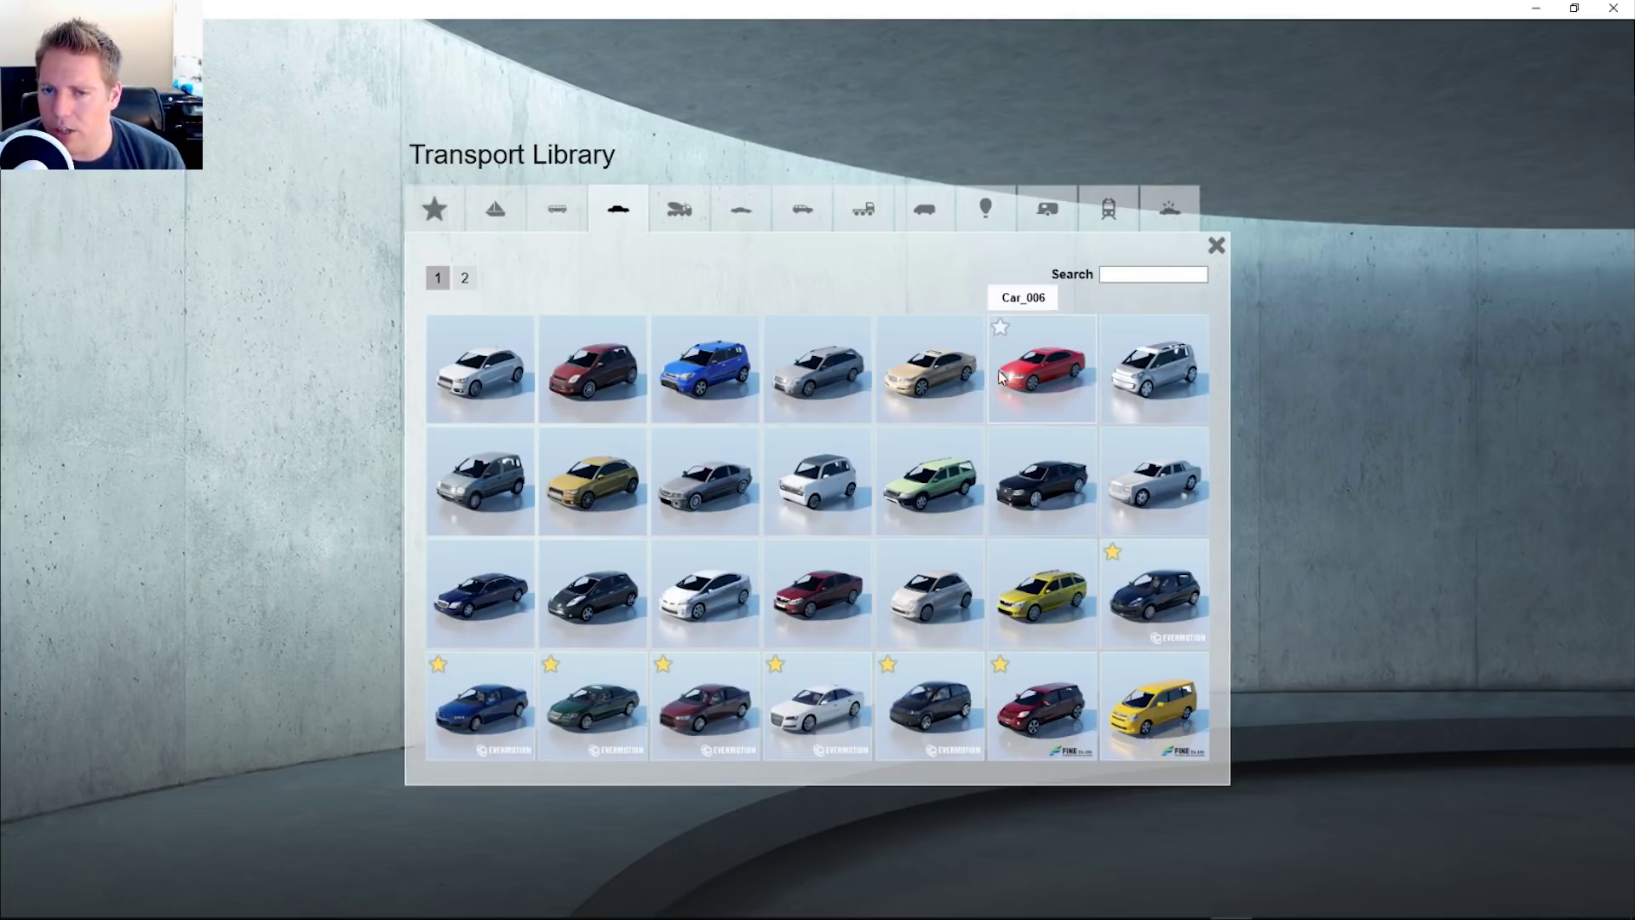
left_click(958, 388)
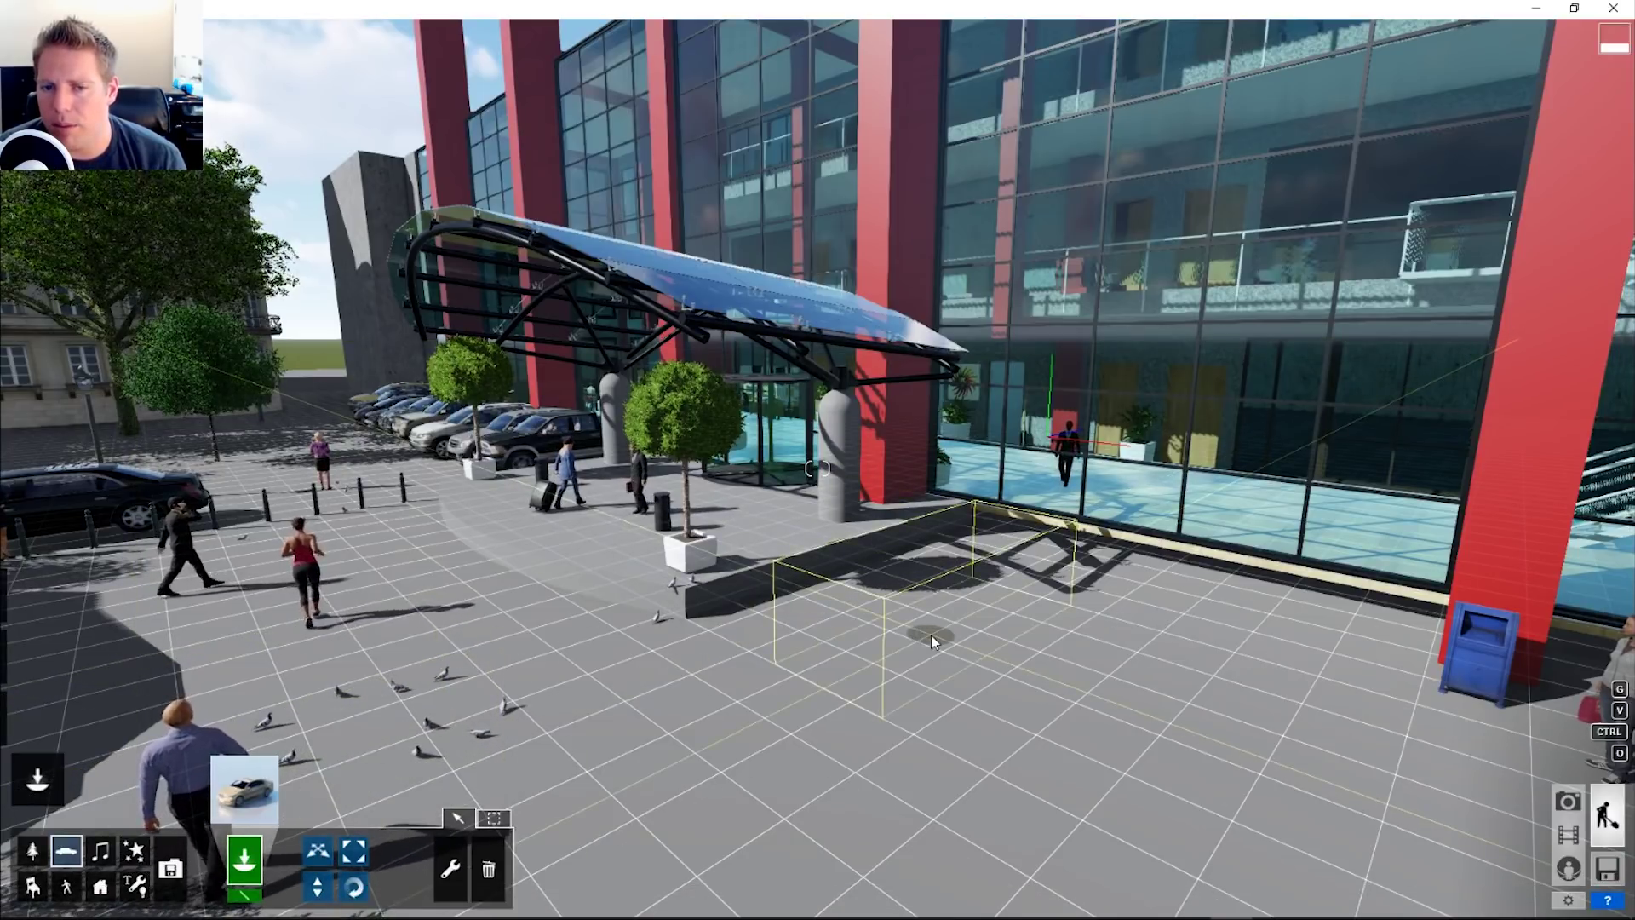
left_click(877, 682)
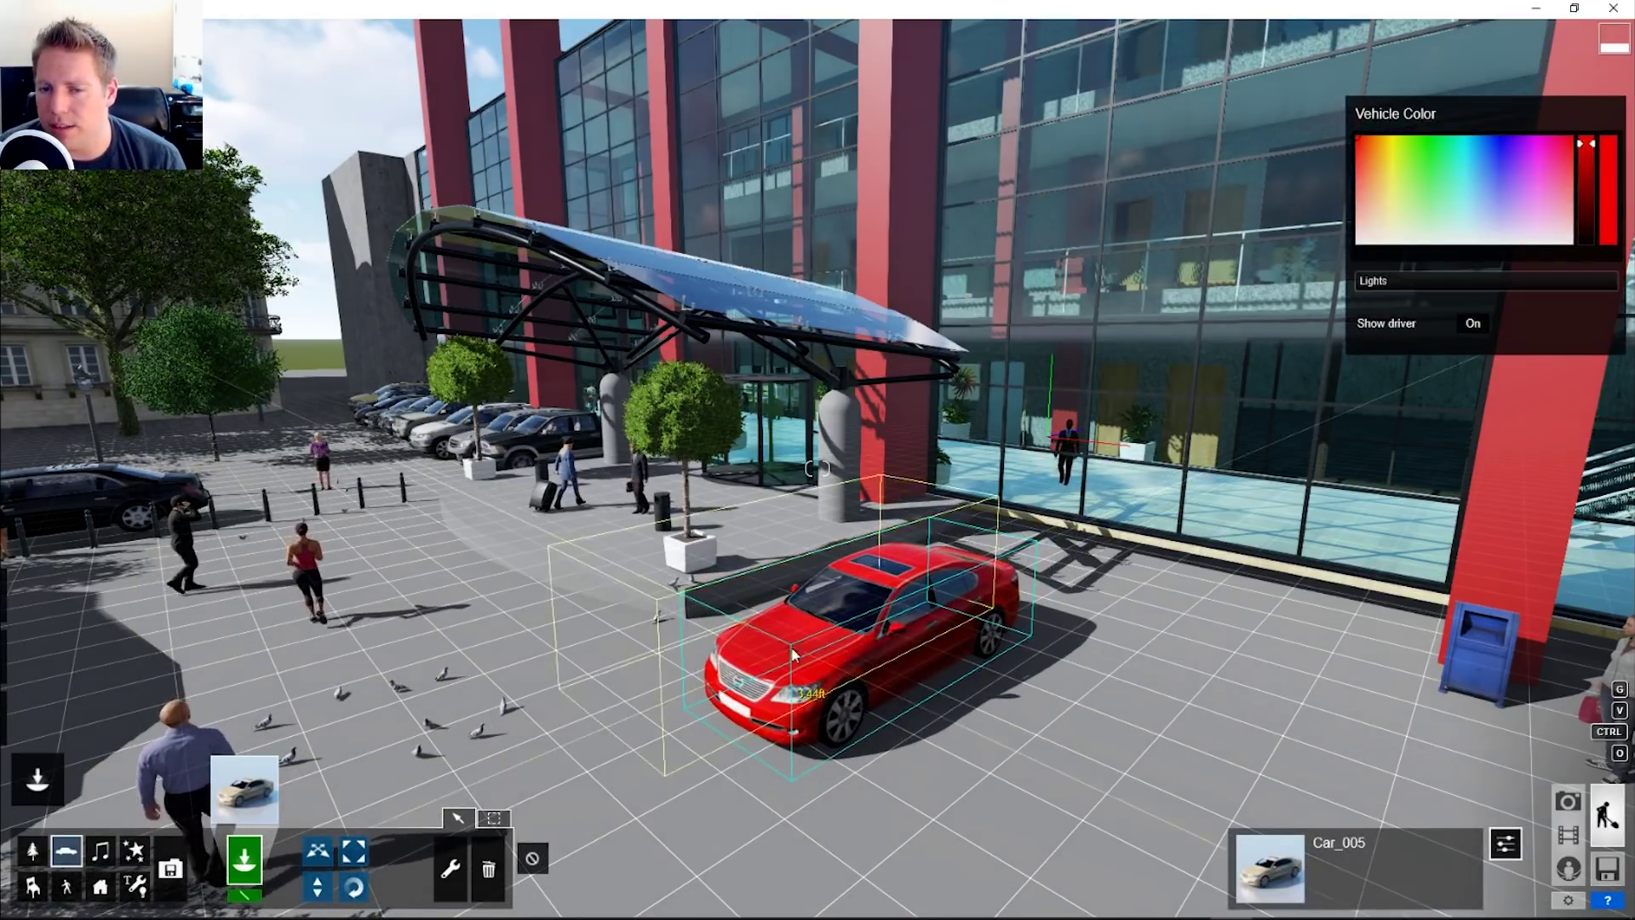
Step: Set the placed Car_005's vehicle colour to red
right_click_drag(664, 664, 664, 707)
key("w")
key("s")
key("s")
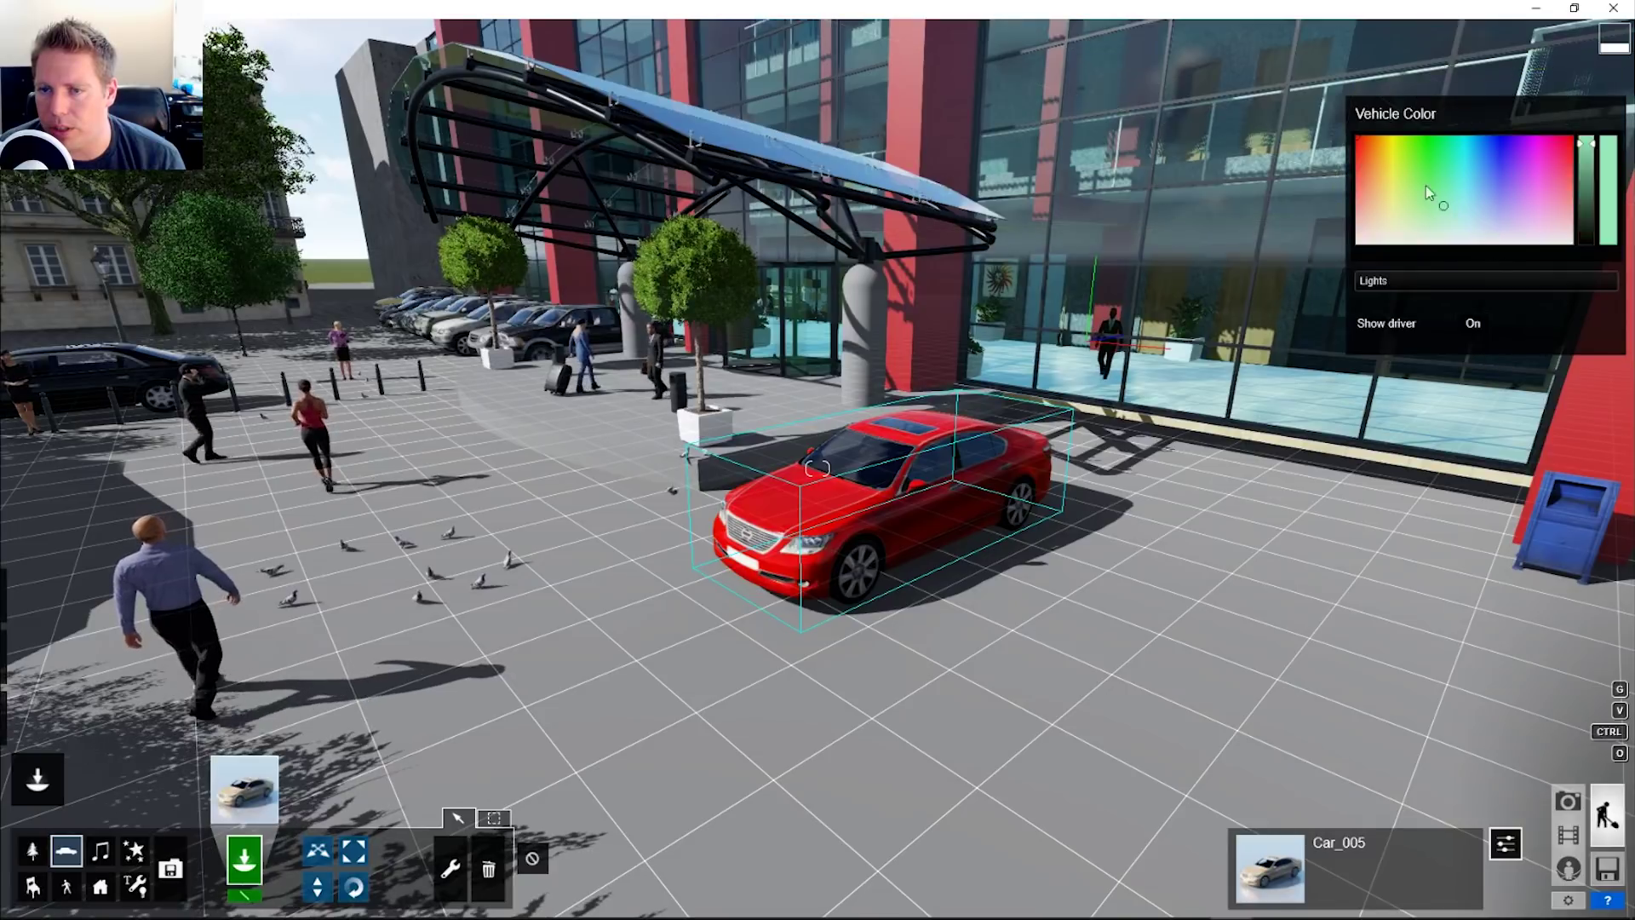
left_click(1362, 141)
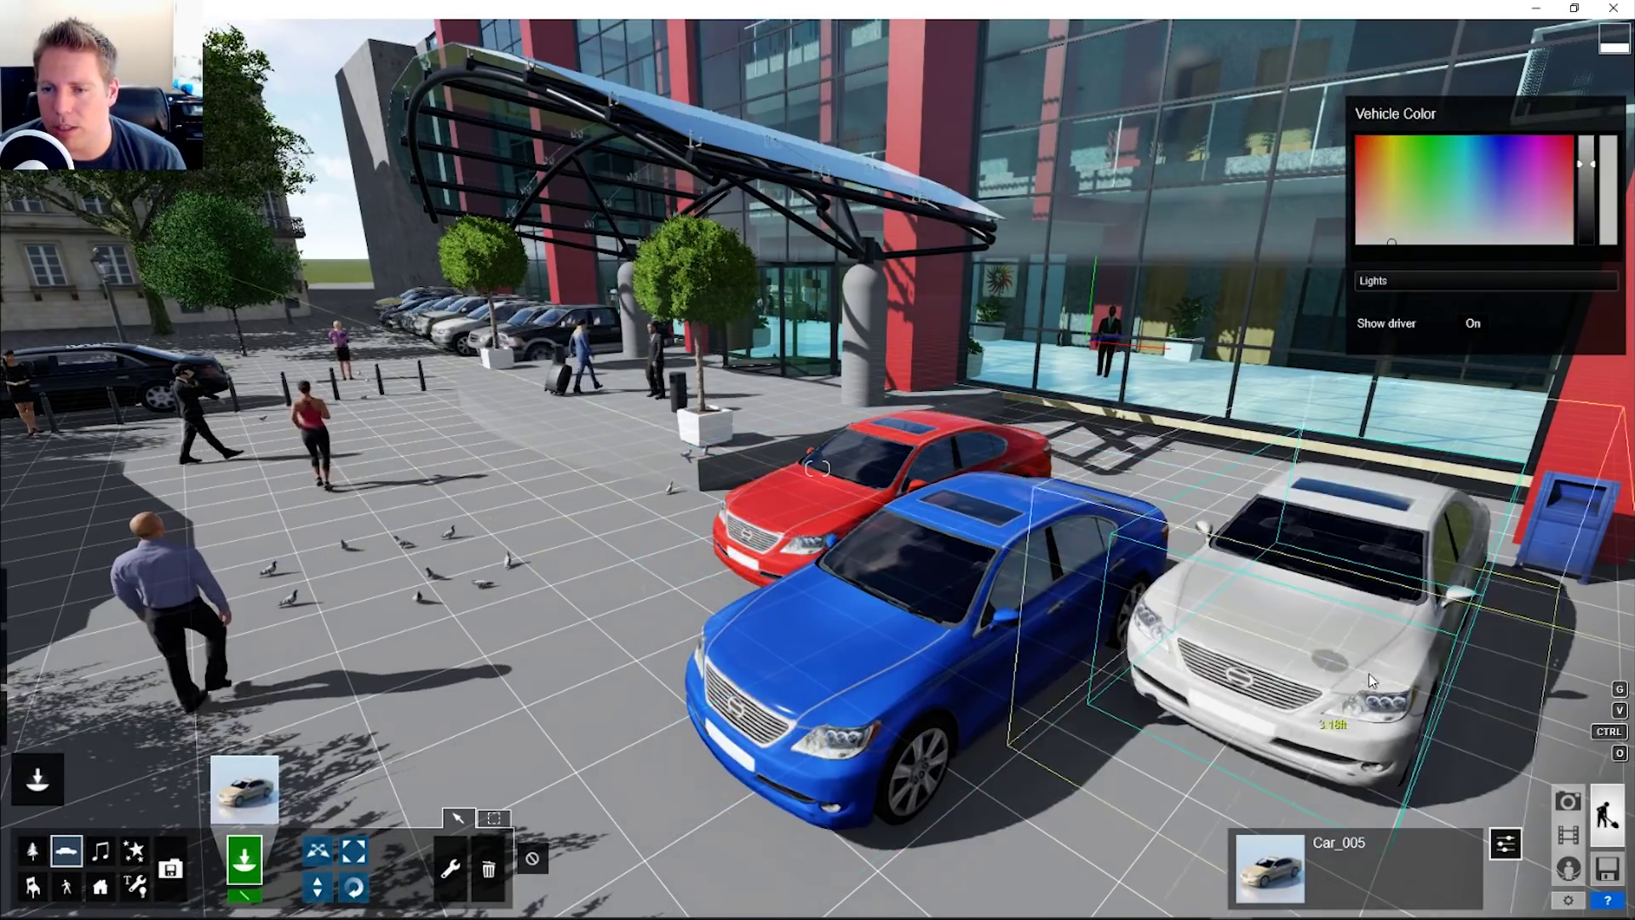
Step: Place many more Car_005 copies across the plaza, around the lamp post and beside the blue mailbox
left_click_drag(936, 672, 477, 443)
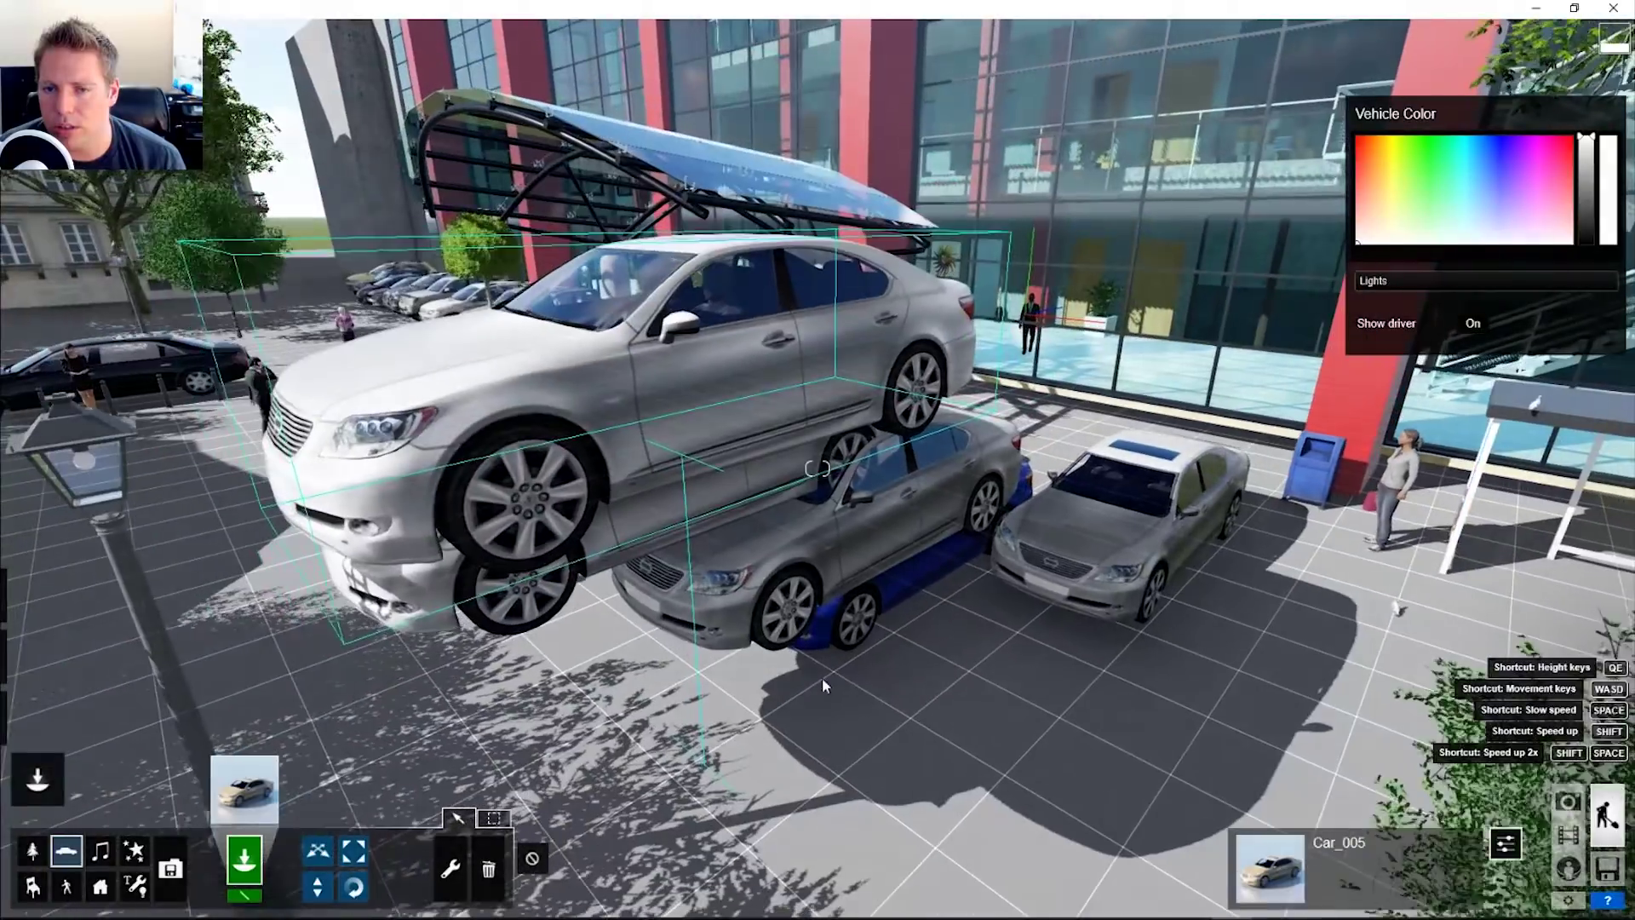
left_click_drag(999, 754, 938, 723)
left_click(1448, 615)
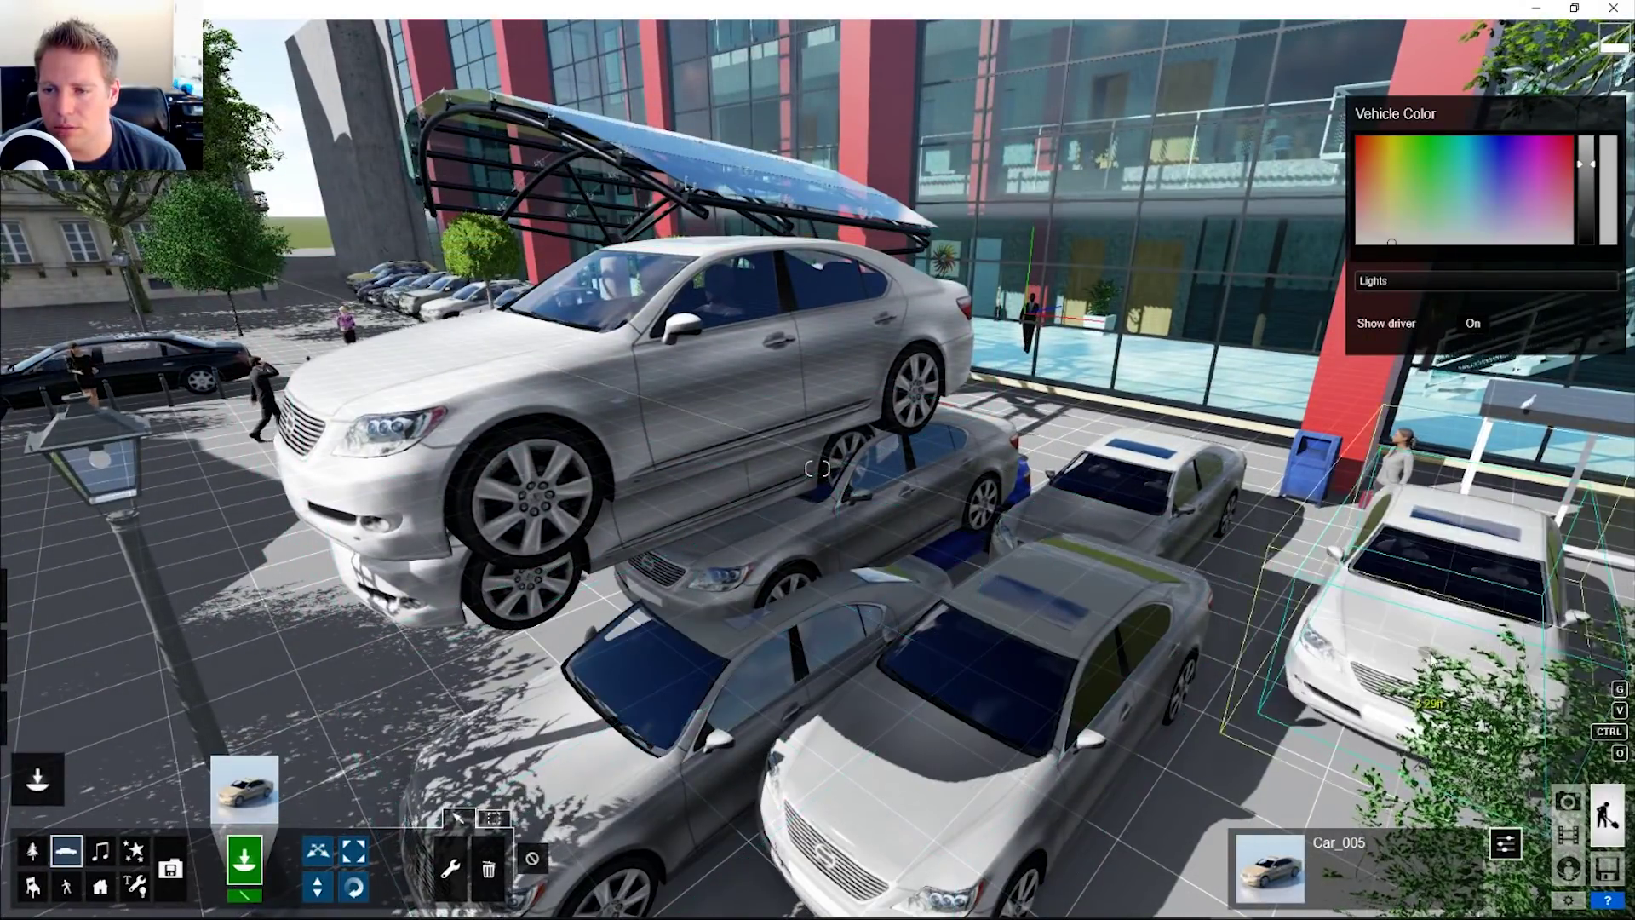
key("s")
left_click(306, 660)
left_click(328, 490)
left_click(394, 477)
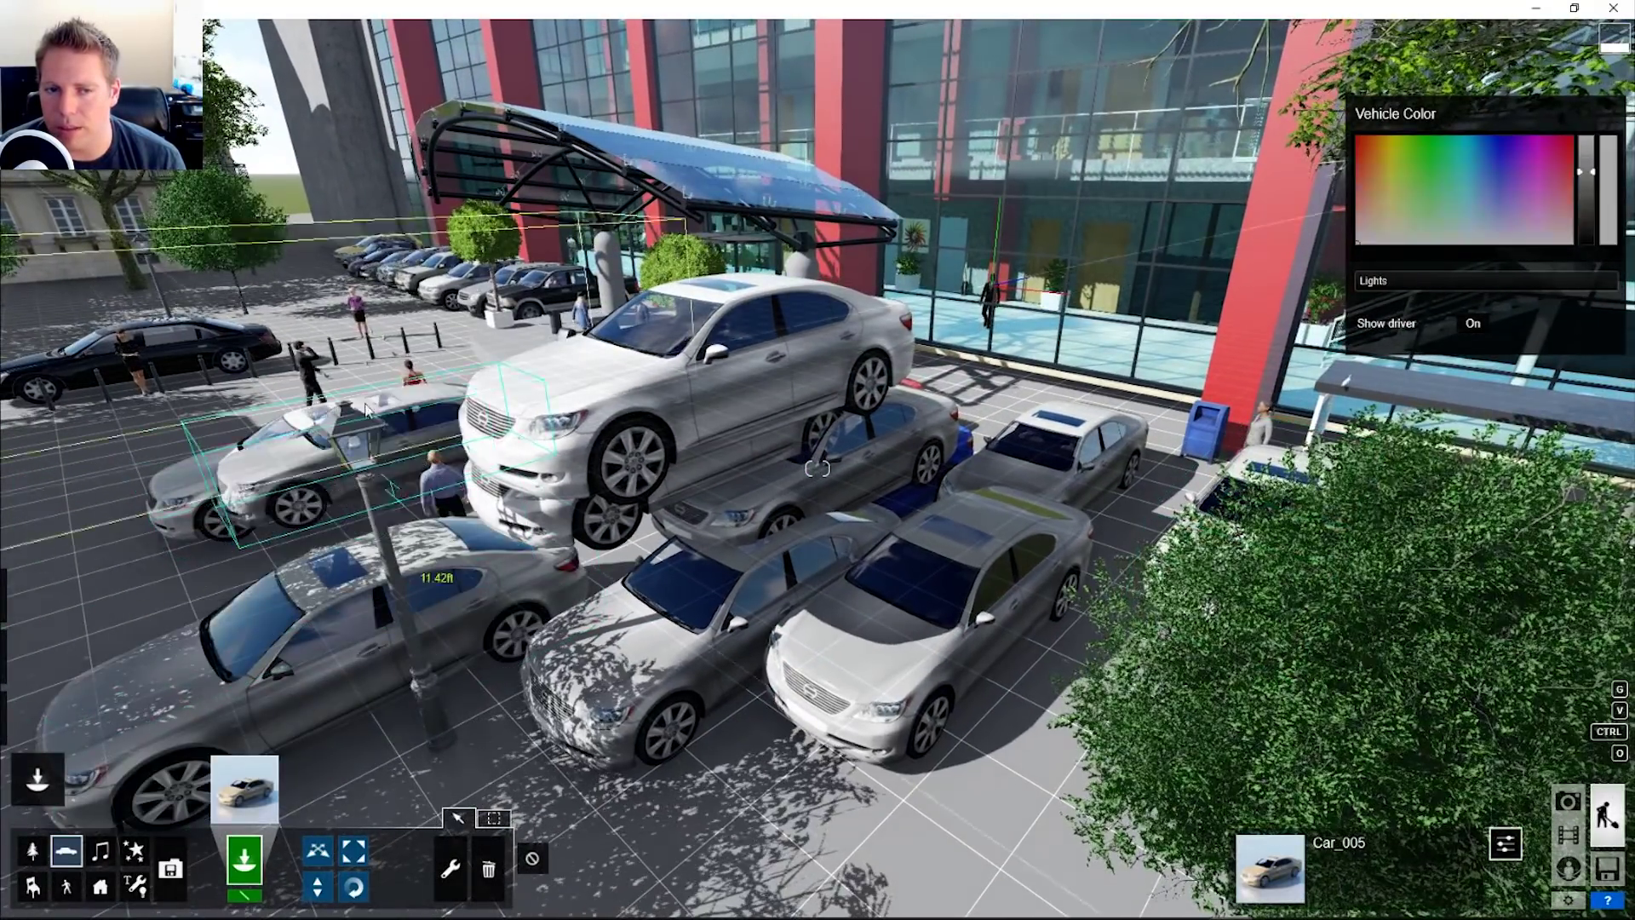
left_click(368, 402)
left_click(274, 385)
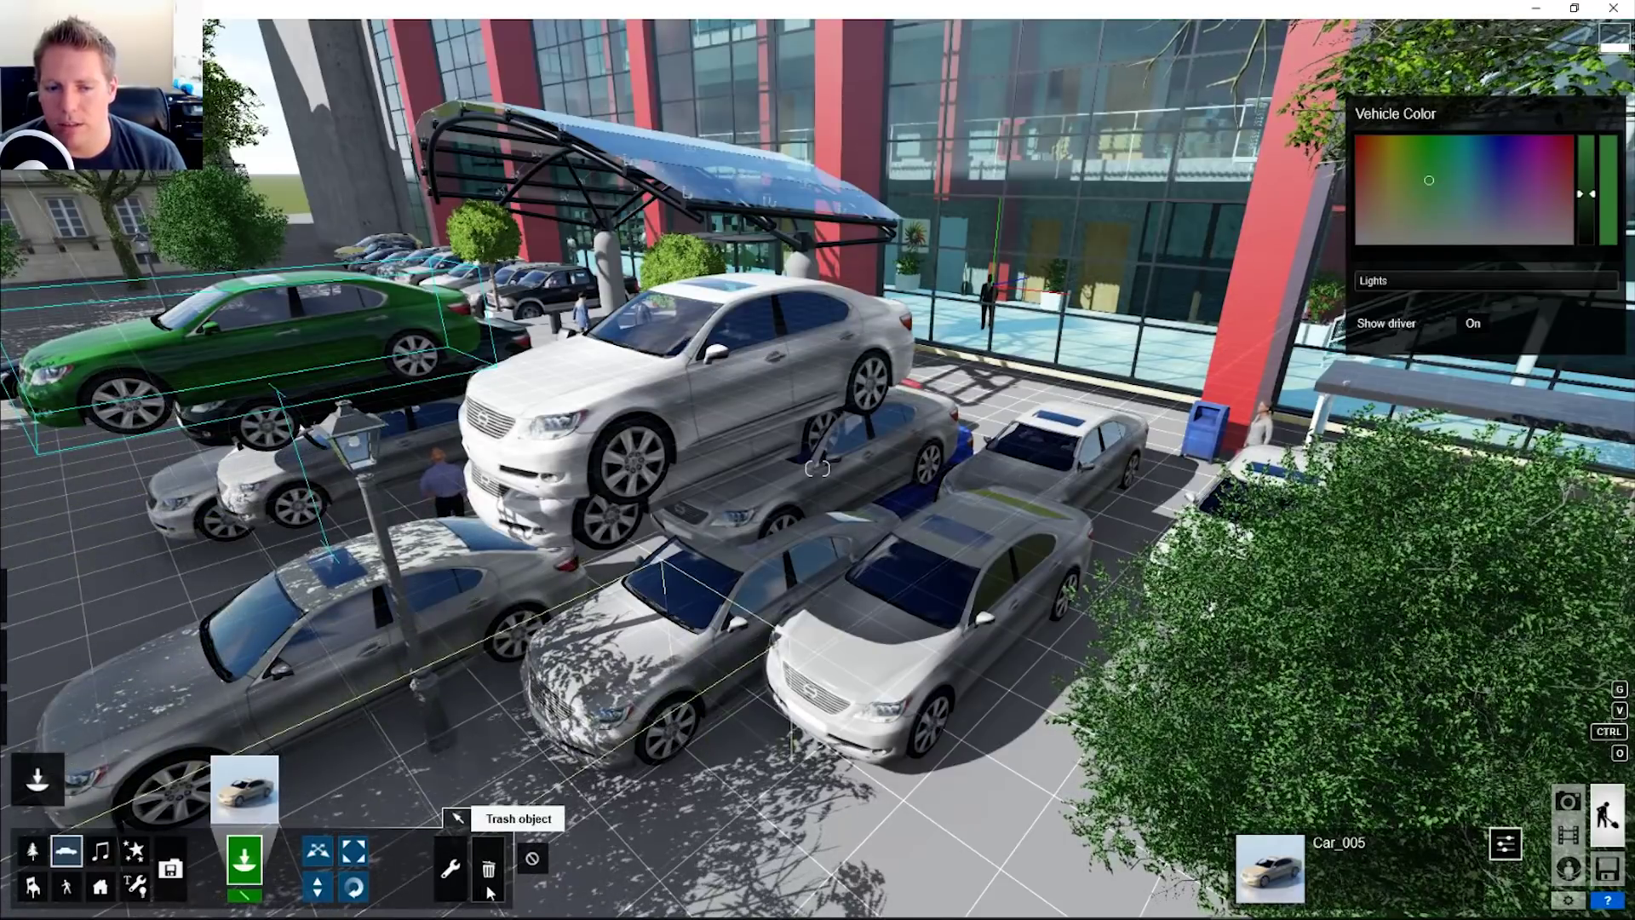
Step: Delete the cars crowding the plaza, including the green Car_005 and the car beside the bollards, leaving the white one by the shrub
left_click(487, 869)
left_click_drag(1241, 809, 300, 276, "ctrl")
left_click(682, 475)
key("w")
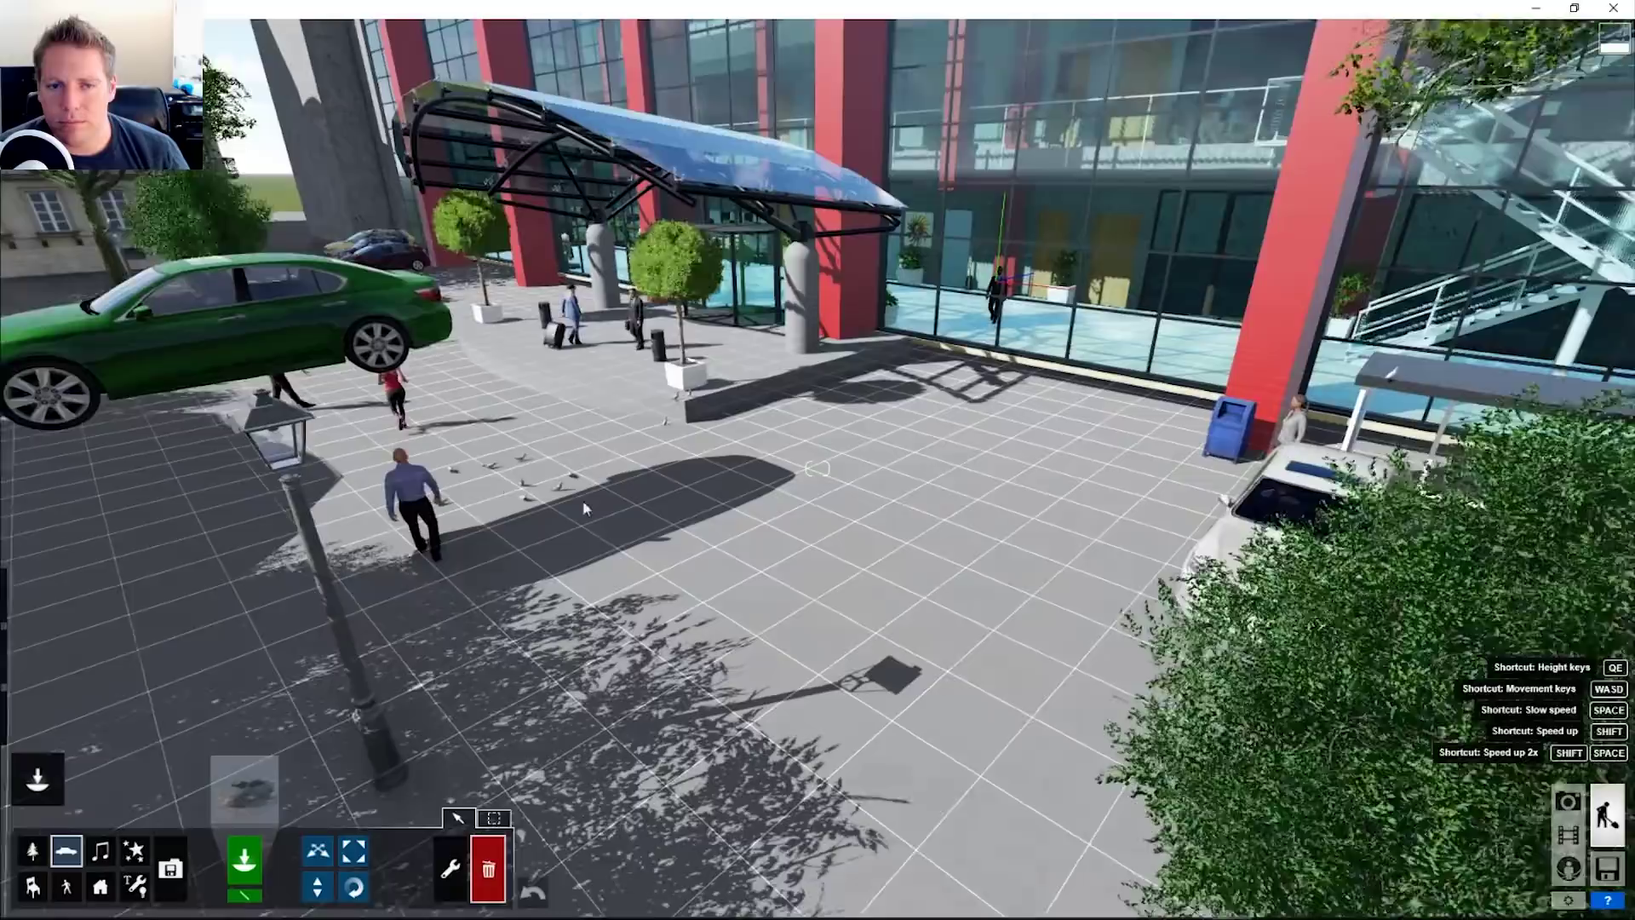
left_click(198, 361)
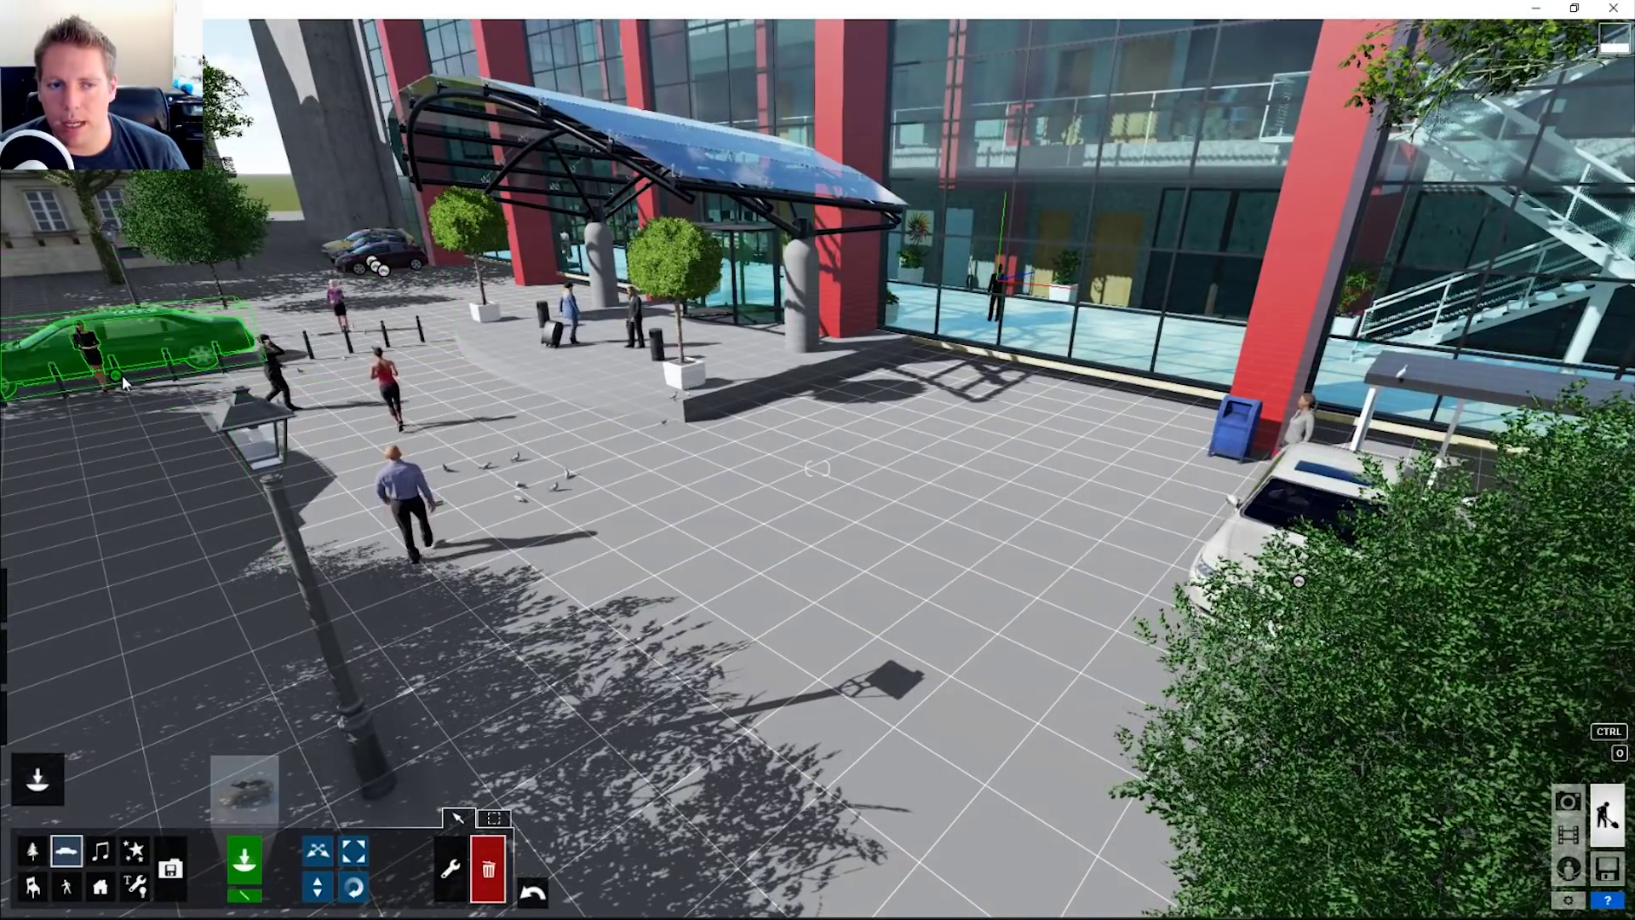
left_click(121, 374)
Step: Place a Car_018 from the Transport library on the plaza in front of the building entrance
left_click(245, 788)
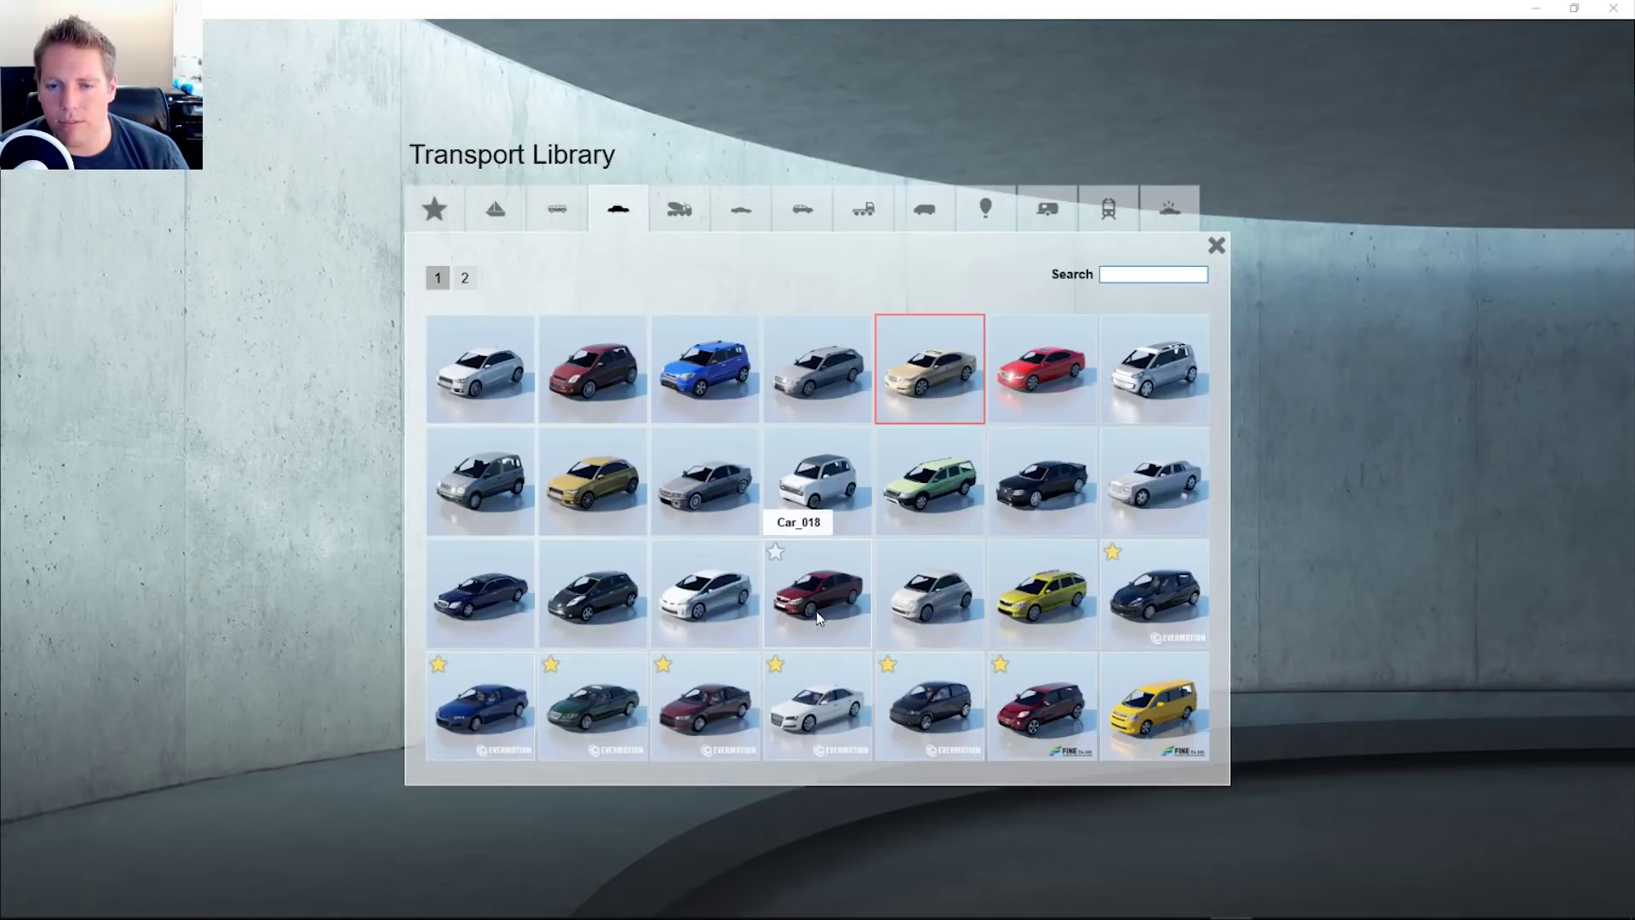
left_click(818, 620)
left_click(905, 456)
key("w")
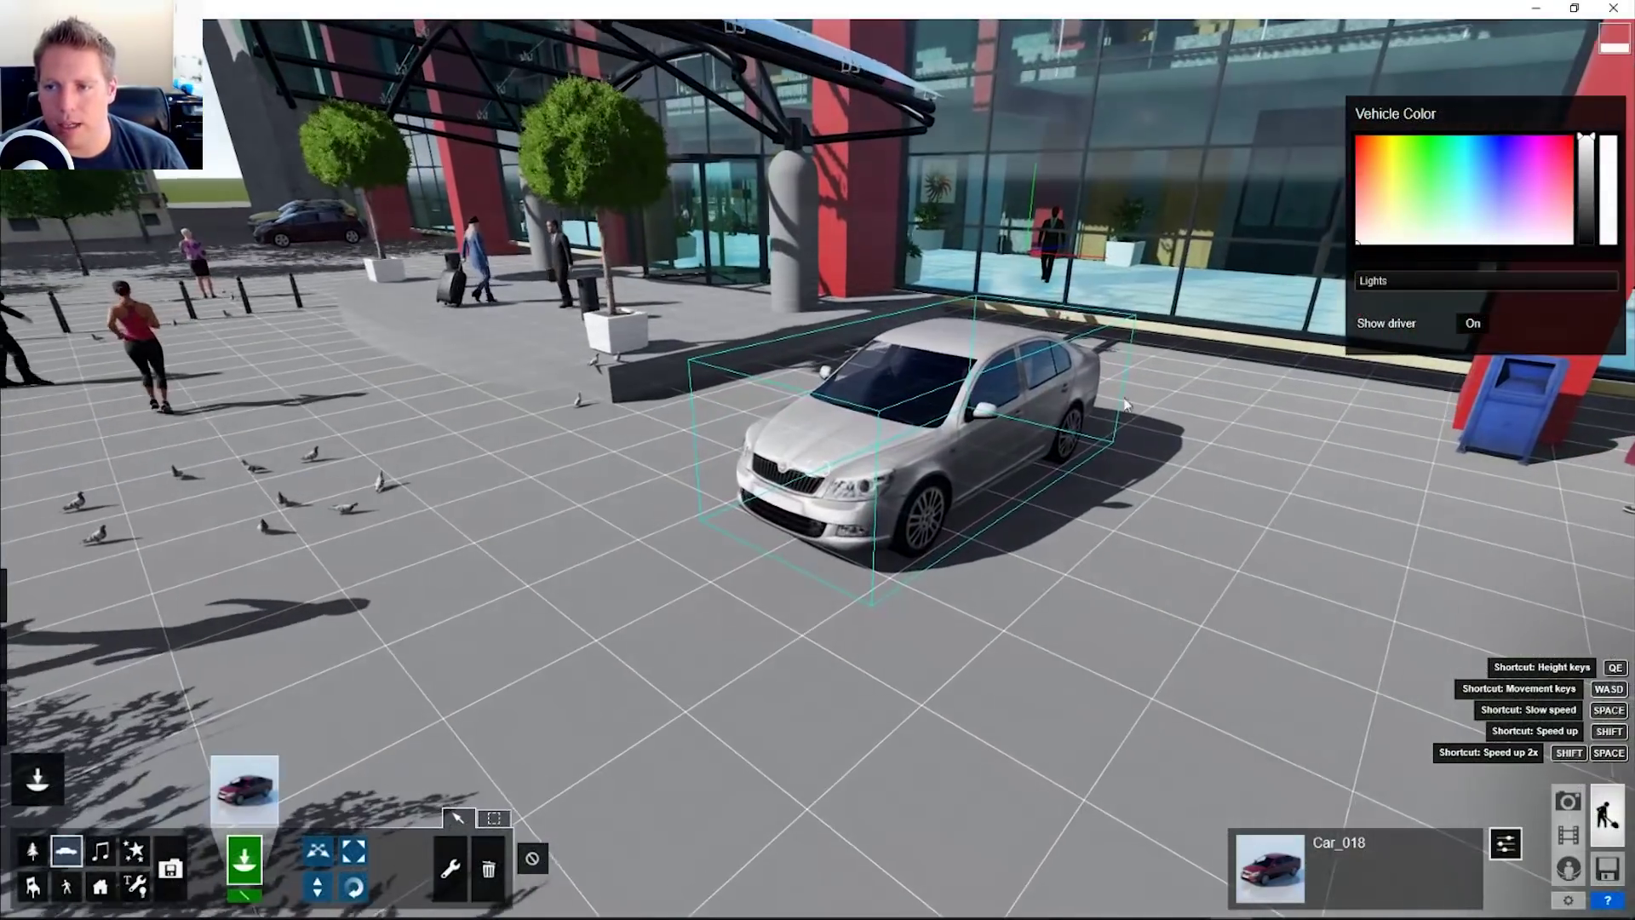
Step: Turn the Car_018's lights up to full, toggle them off and on, and examine the headlights and taillights
left_click_drag(1580, 292, 1617, 285)
key("w")
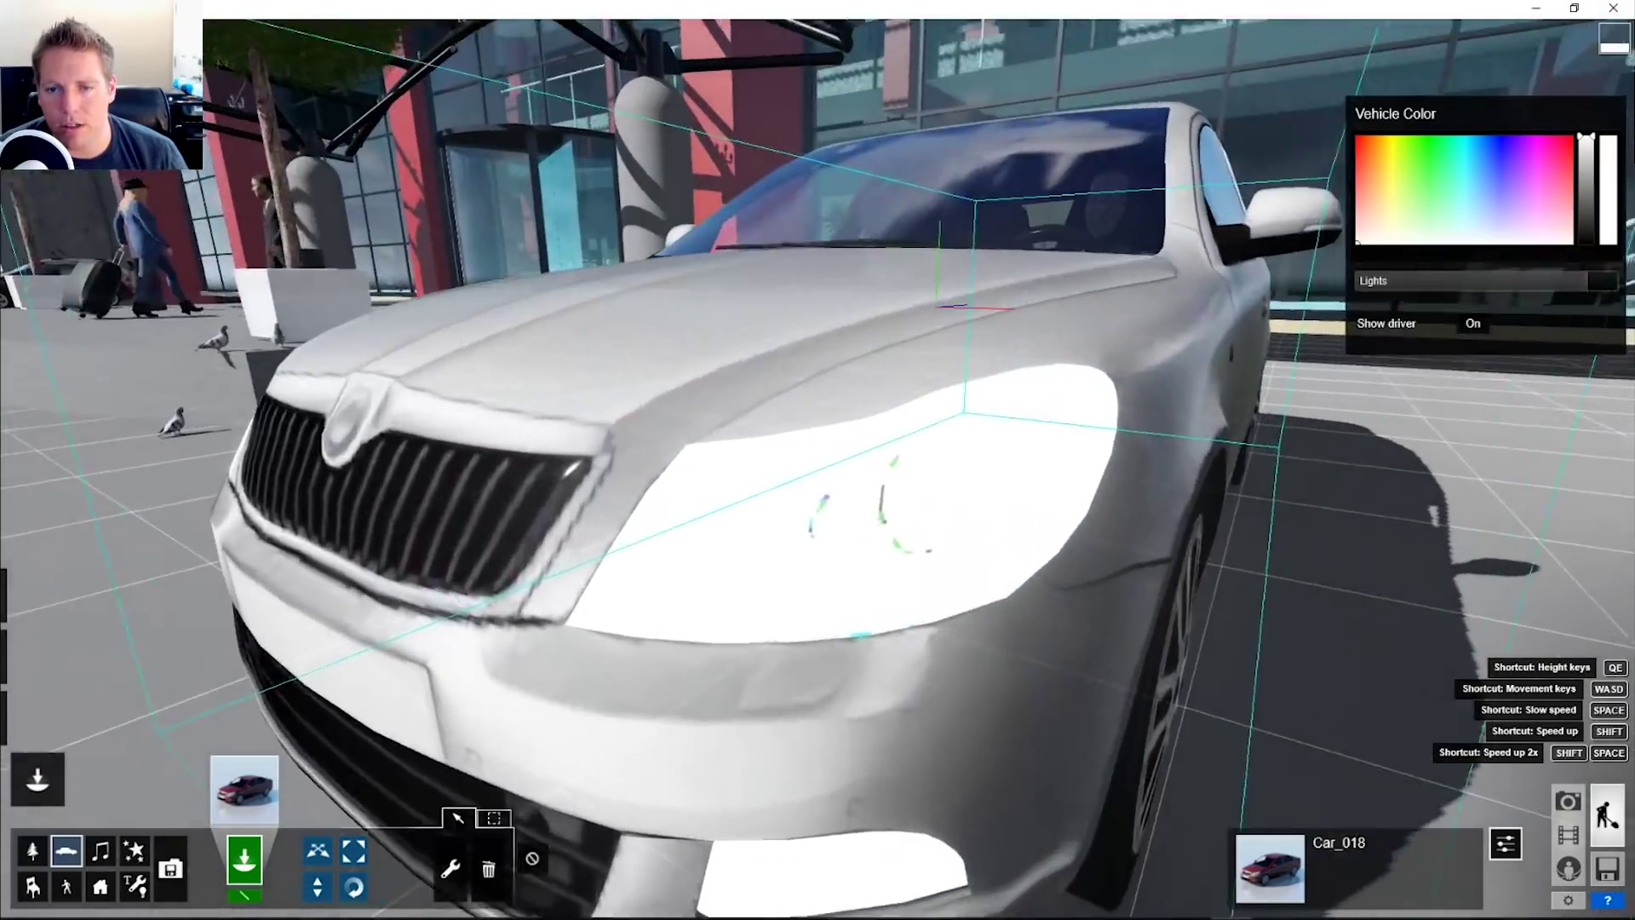
key("w")
right_click_drag(818, 469, 1115, 687)
key("s")
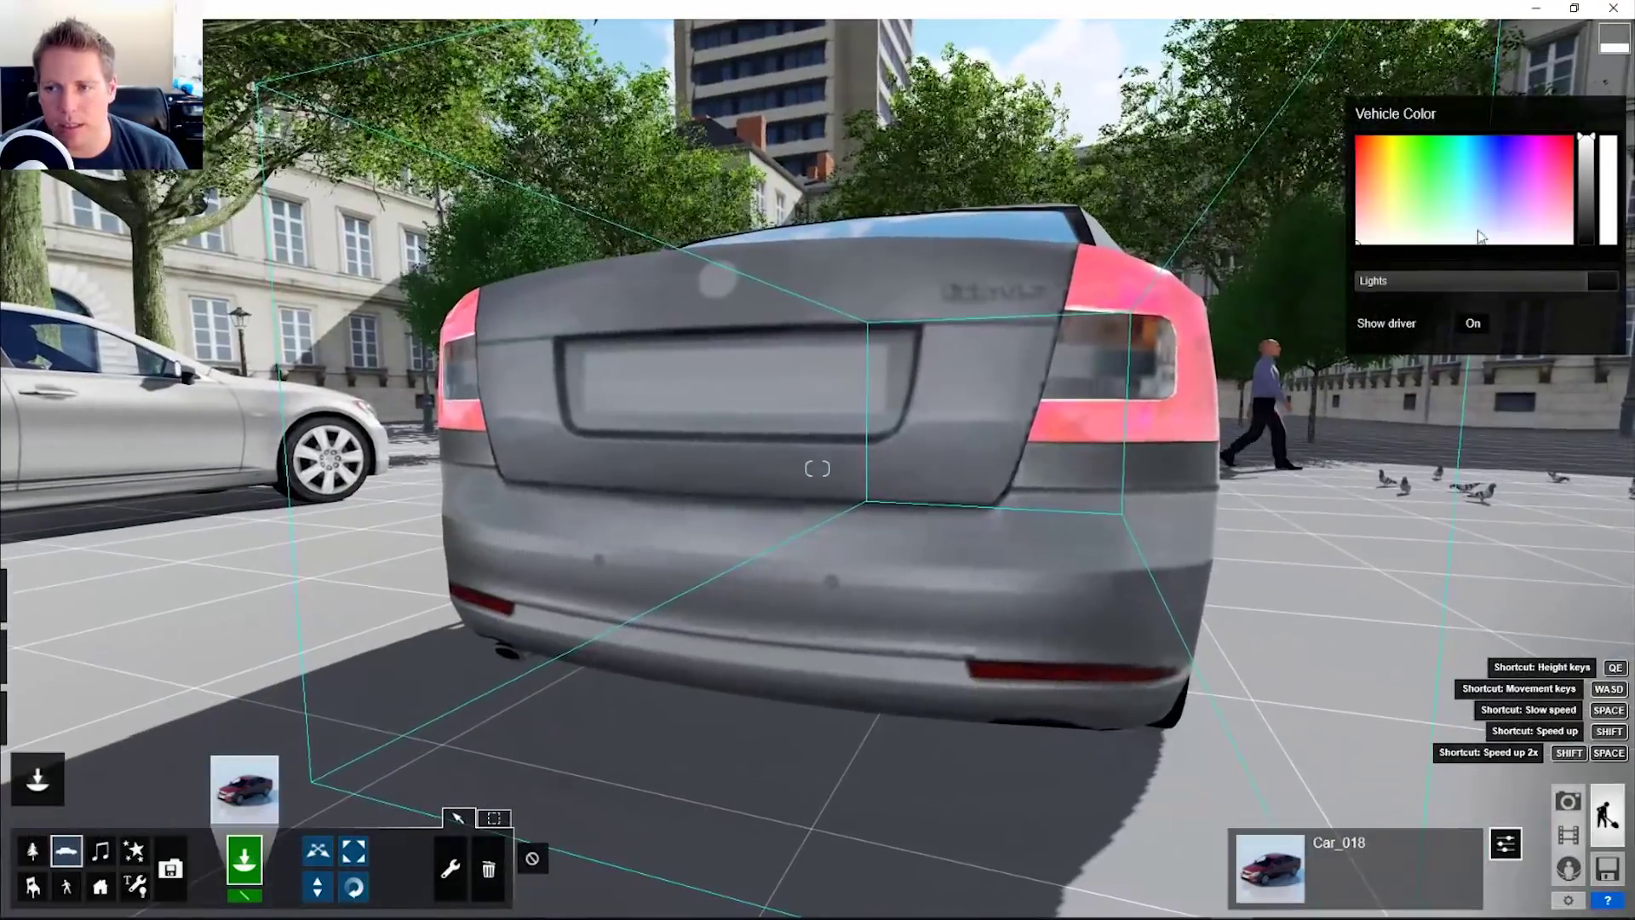
left_click_drag(1480, 281, 1359, 285)
left_click(1587, 288)
Step: Lower the sun height to make the scene night and view the Car_018's lights from the front
mouse_move(36, 779)
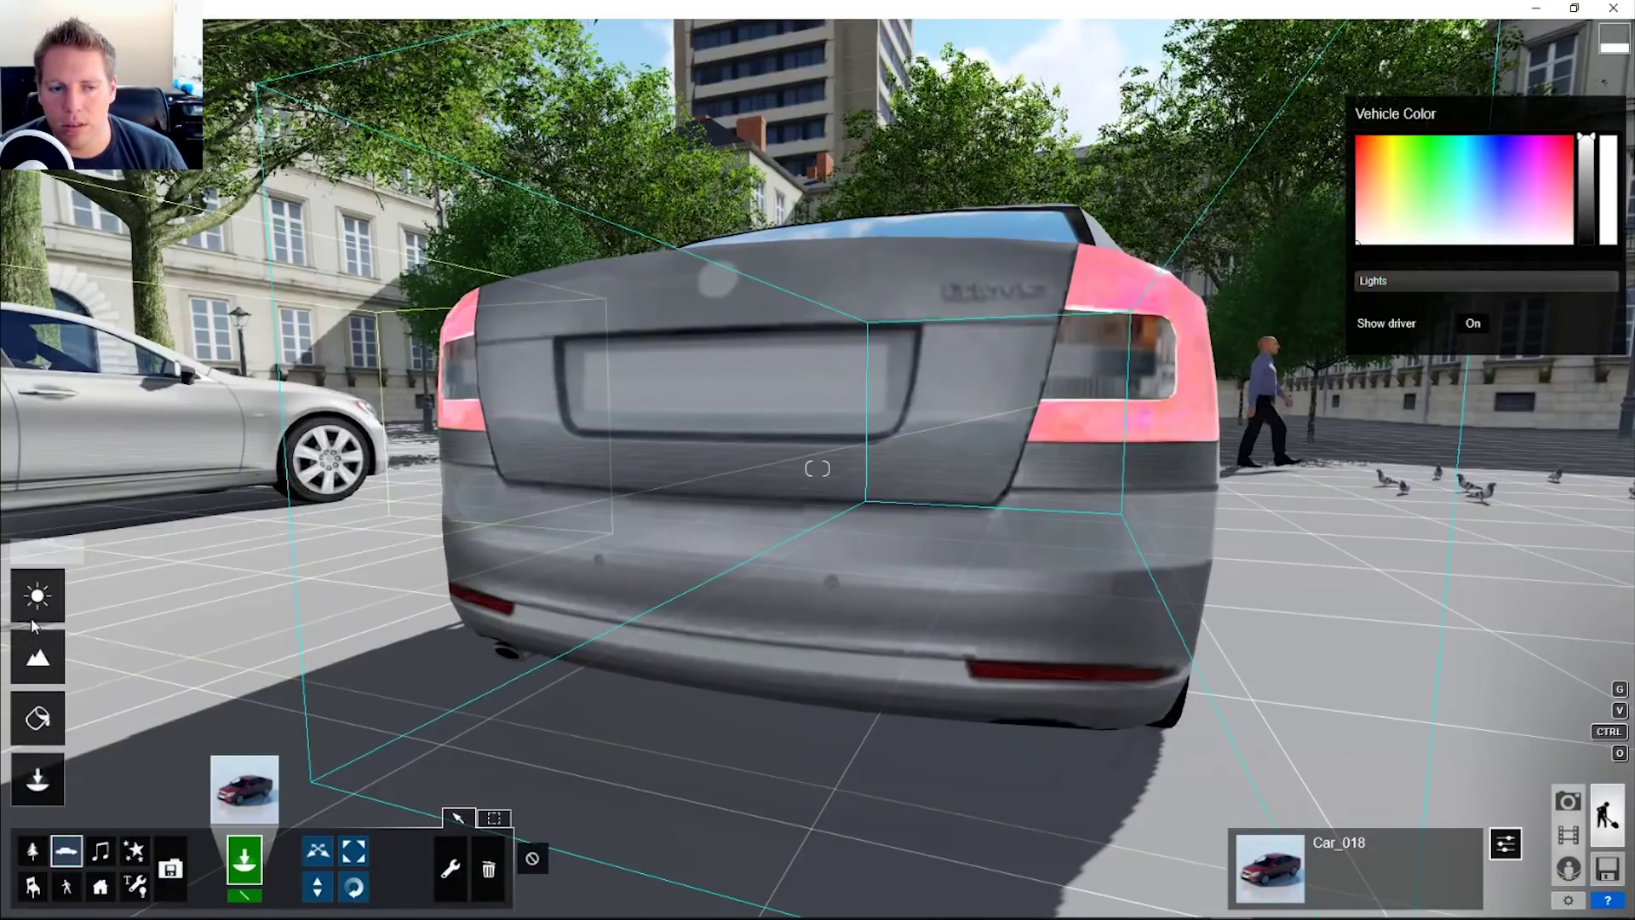
left_click(37, 595)
left_click_drag(155, 839, 160, 868)
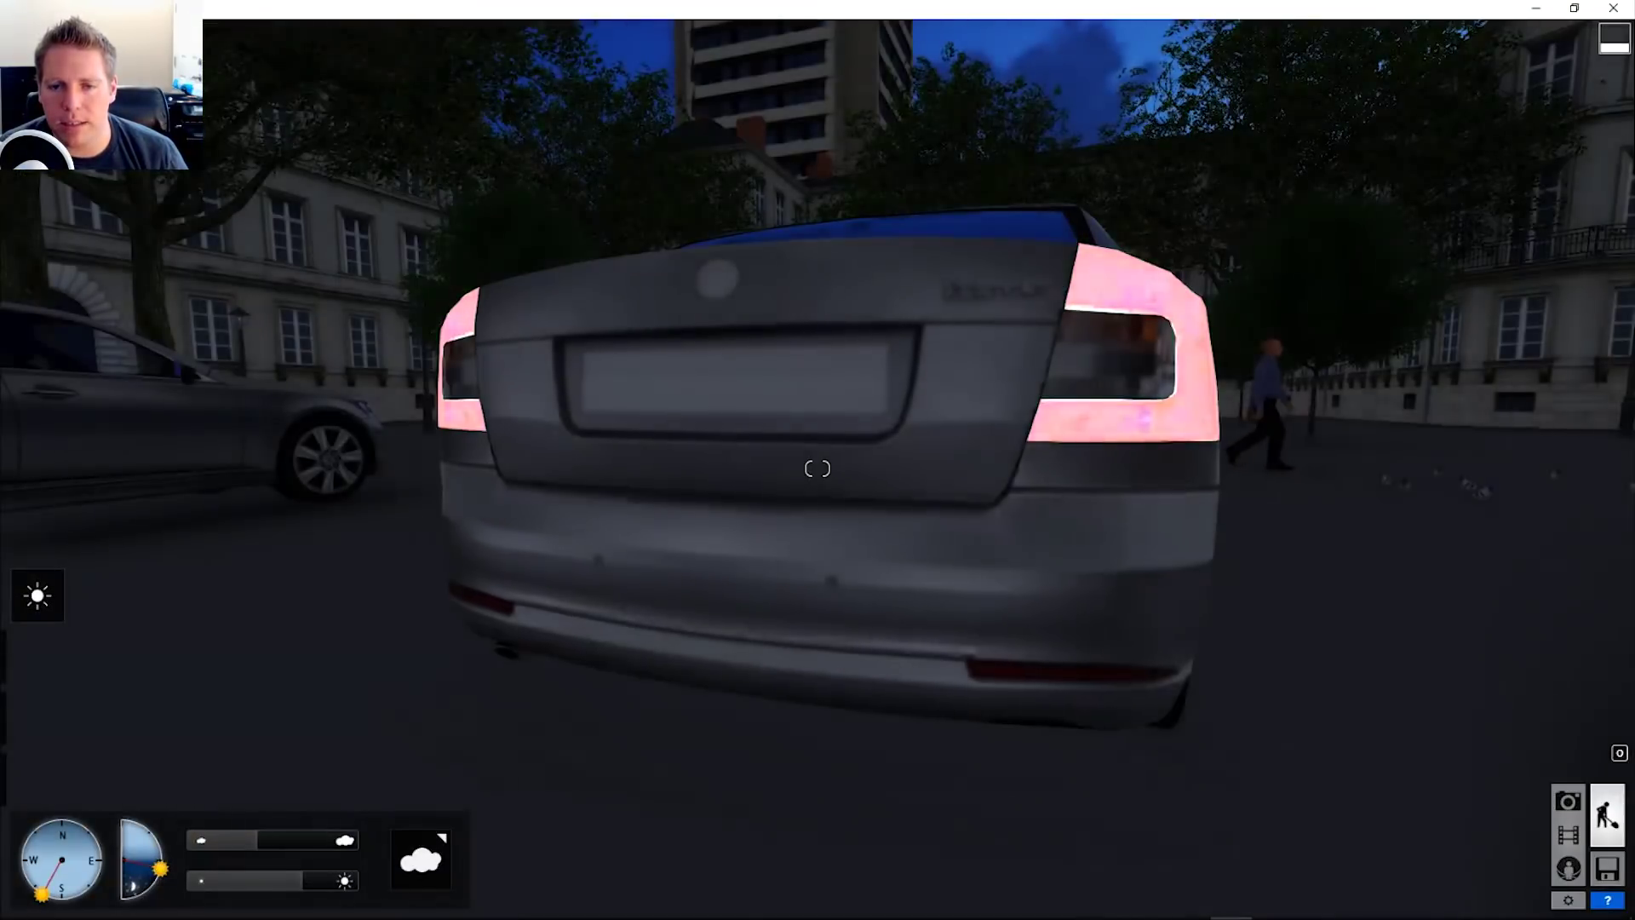
key("w")
right_click_drag(817, 469, 1354, 489)
key("w")
key("w")
right_click_drag(620, 366, 602, 476)
key("s")
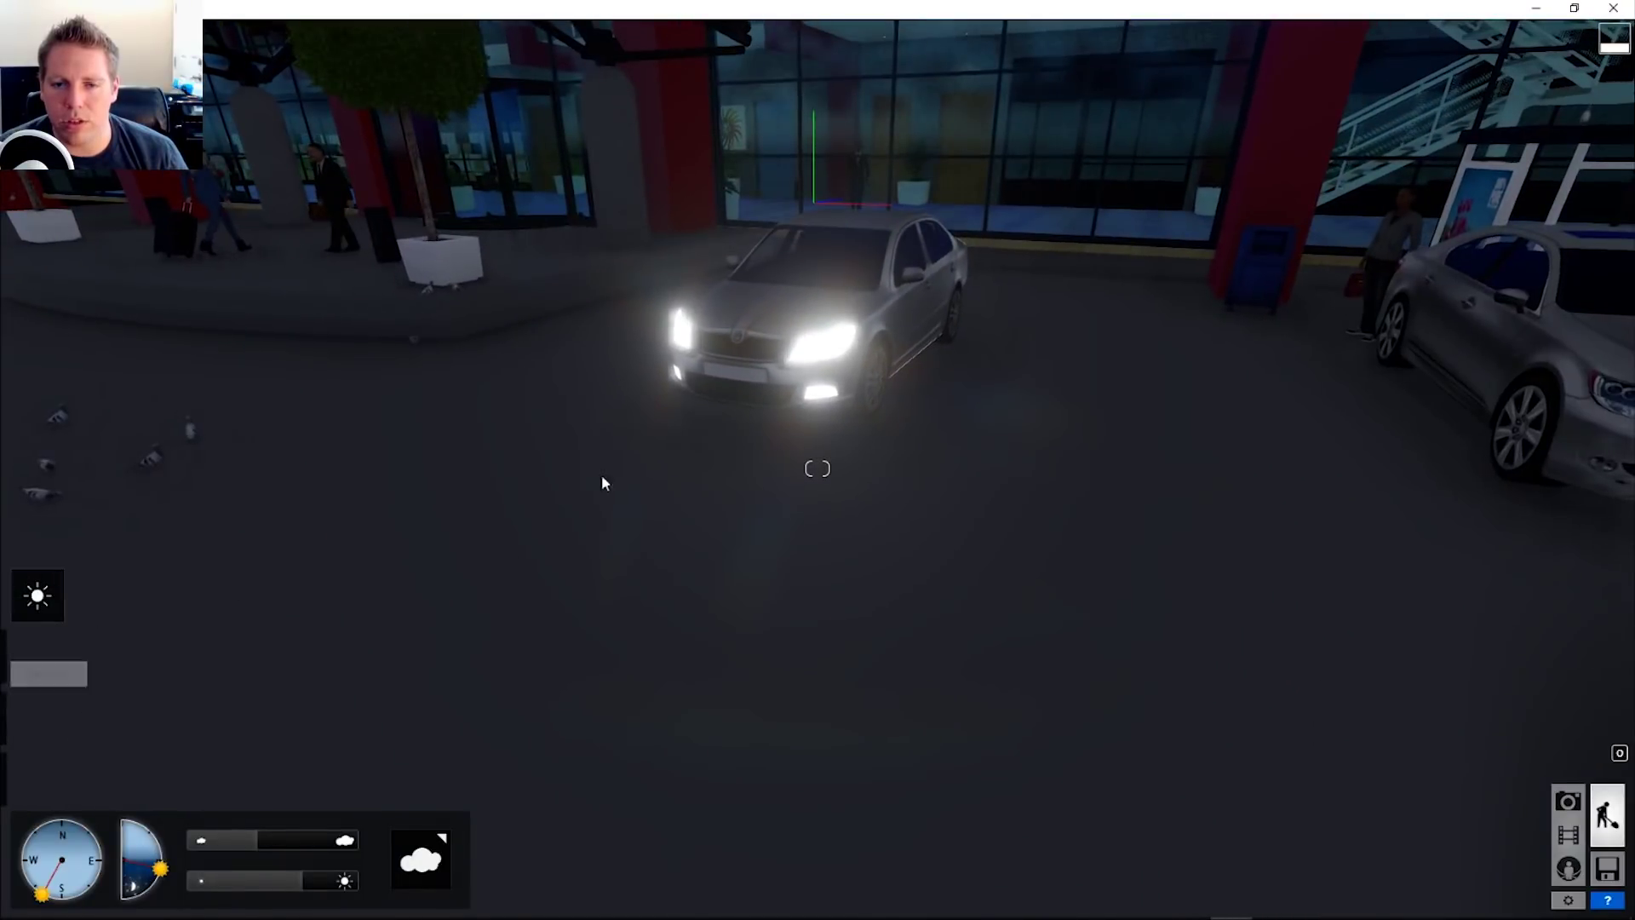
Step: Select the Car_018 for editing and change its vehicle colour, trying yellow before settling on red
left_click(32, 723)
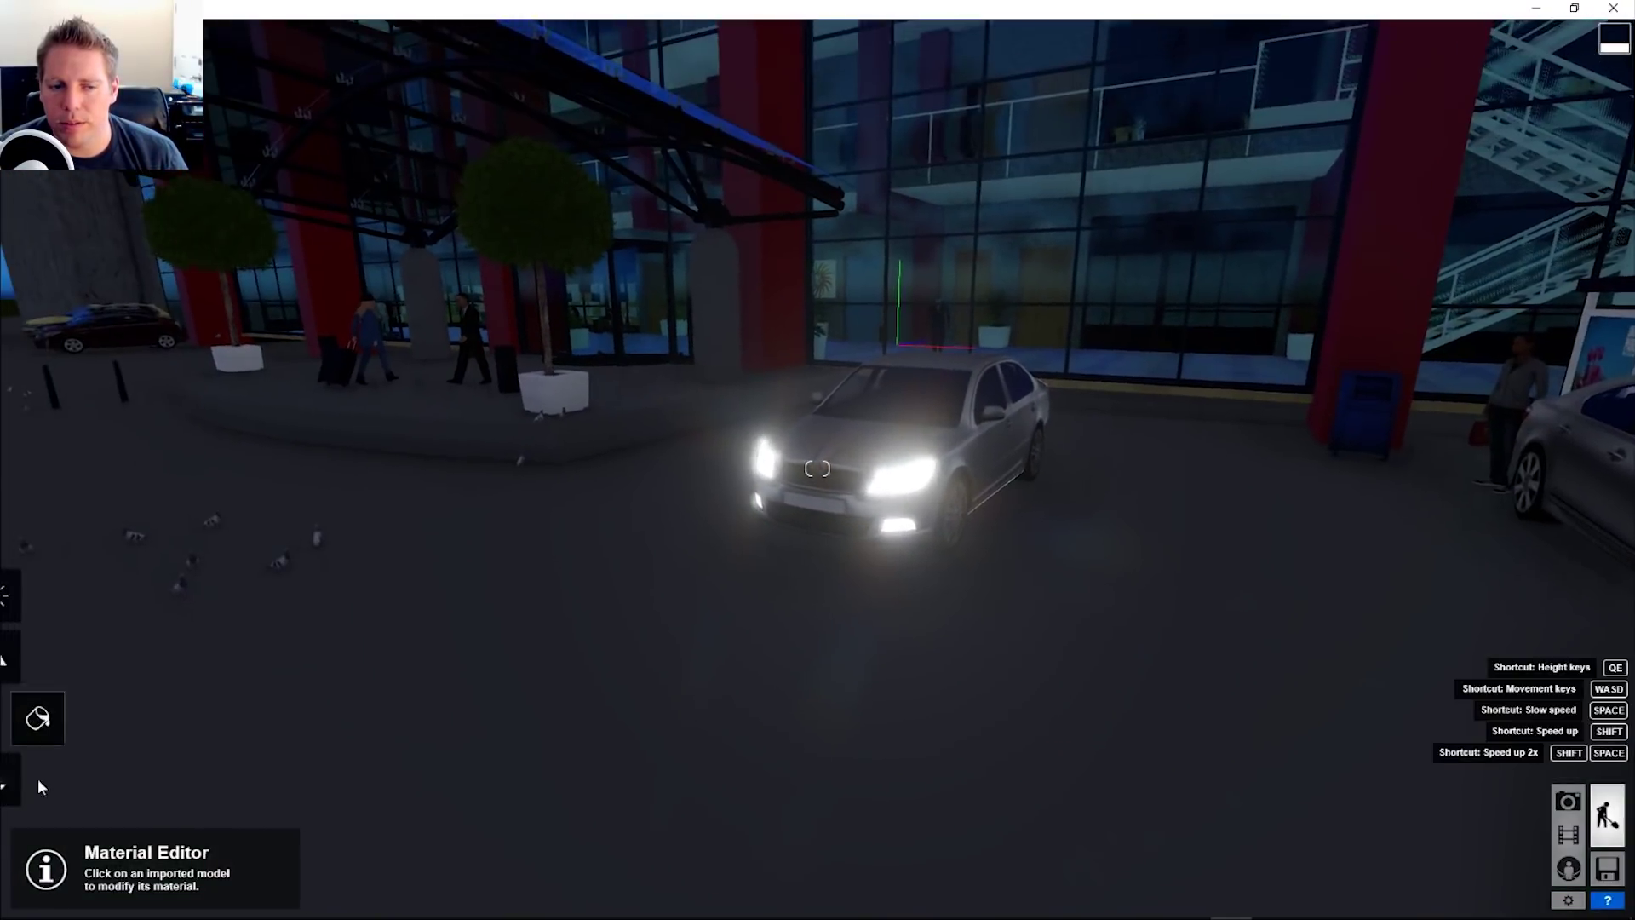
left_click(37, 778)
key("w")
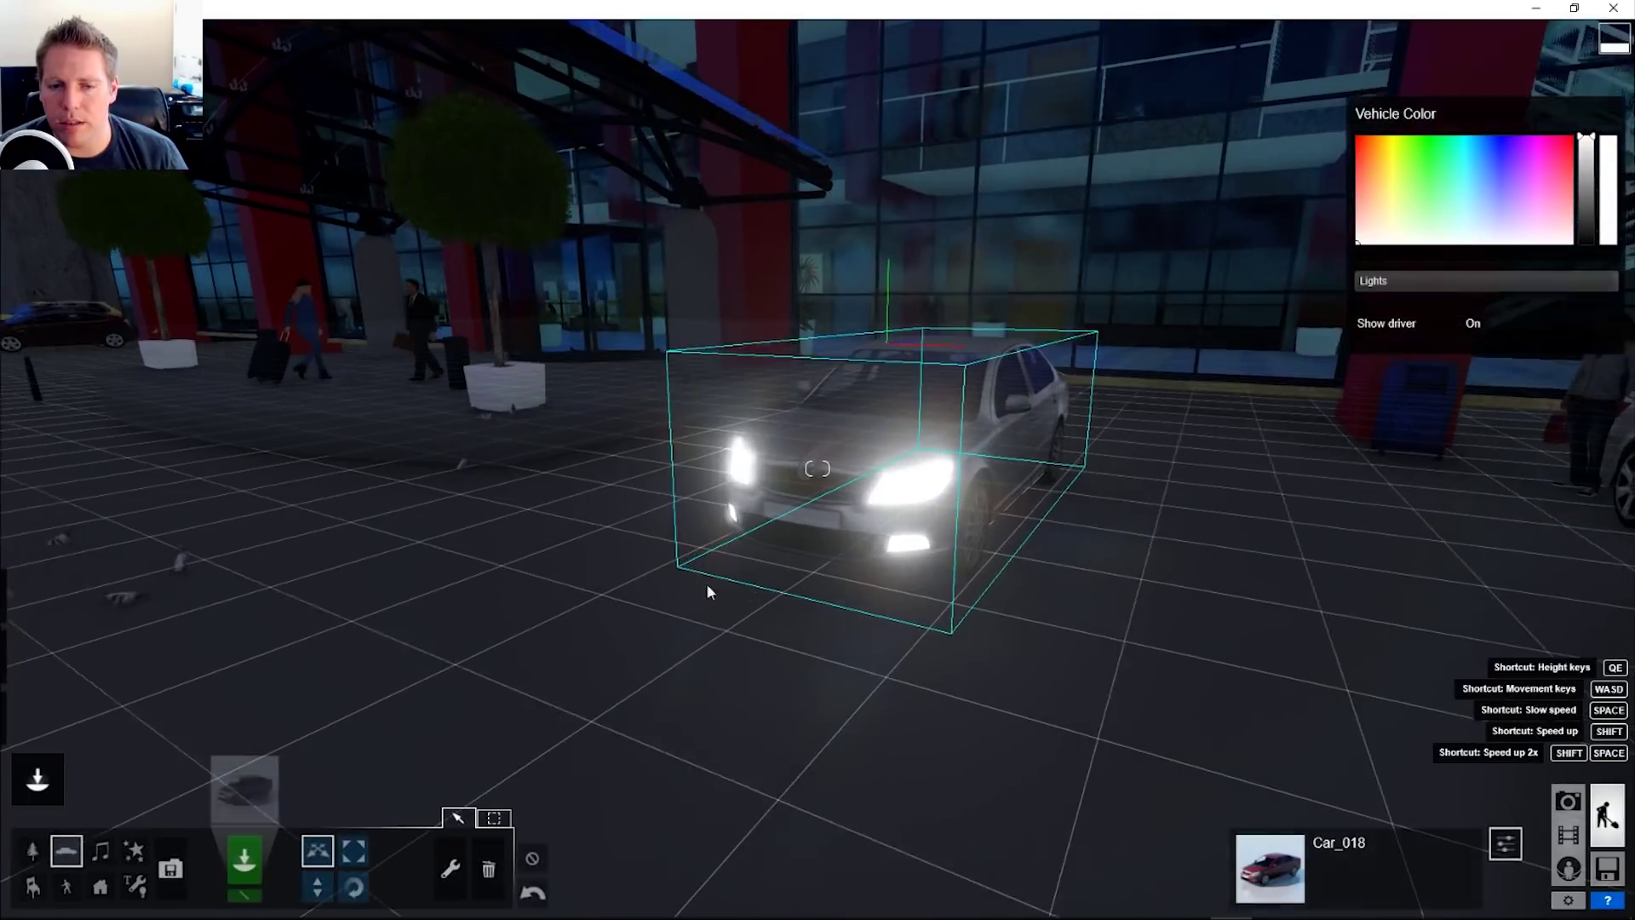
right_click_drag(707, 587, 788, 587)
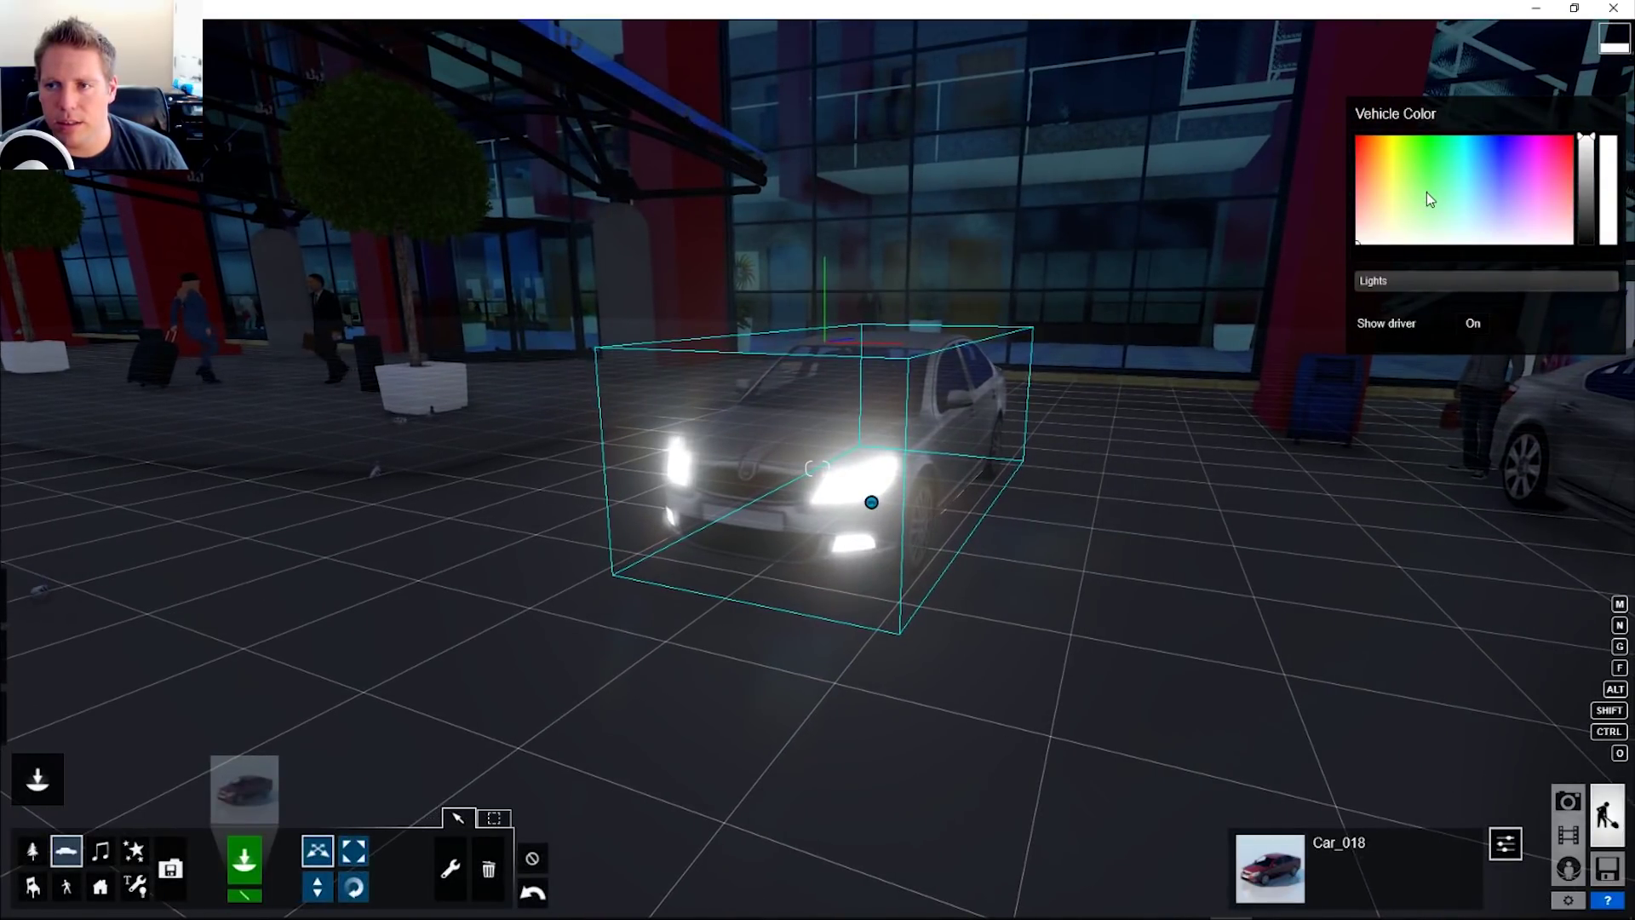
mouse_move(1427, 191)
left_mouse_down()
mouse_move(1377, 136)
mouse_move(1484, 205)
left_mouse_up()
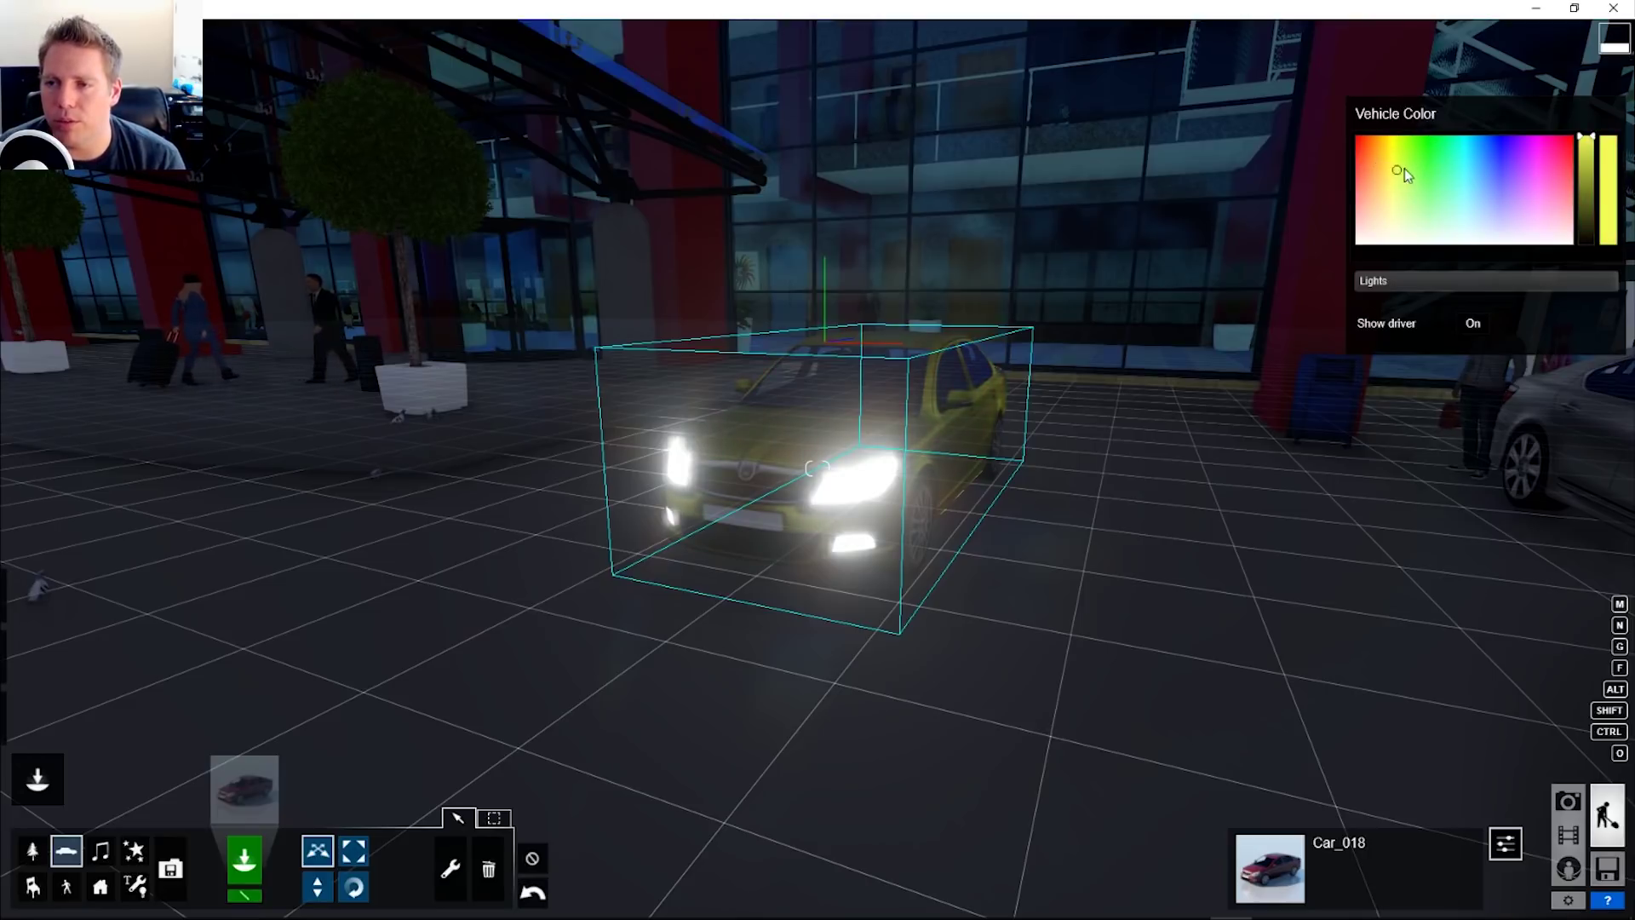
Step: Reduce the red Car_018's lights to about two-thirds and toggle its driver off and back on
left_click_drag(1393, 277, 1526, 281)
key("w")
right_click_drag(1149, 323, 864, 317)
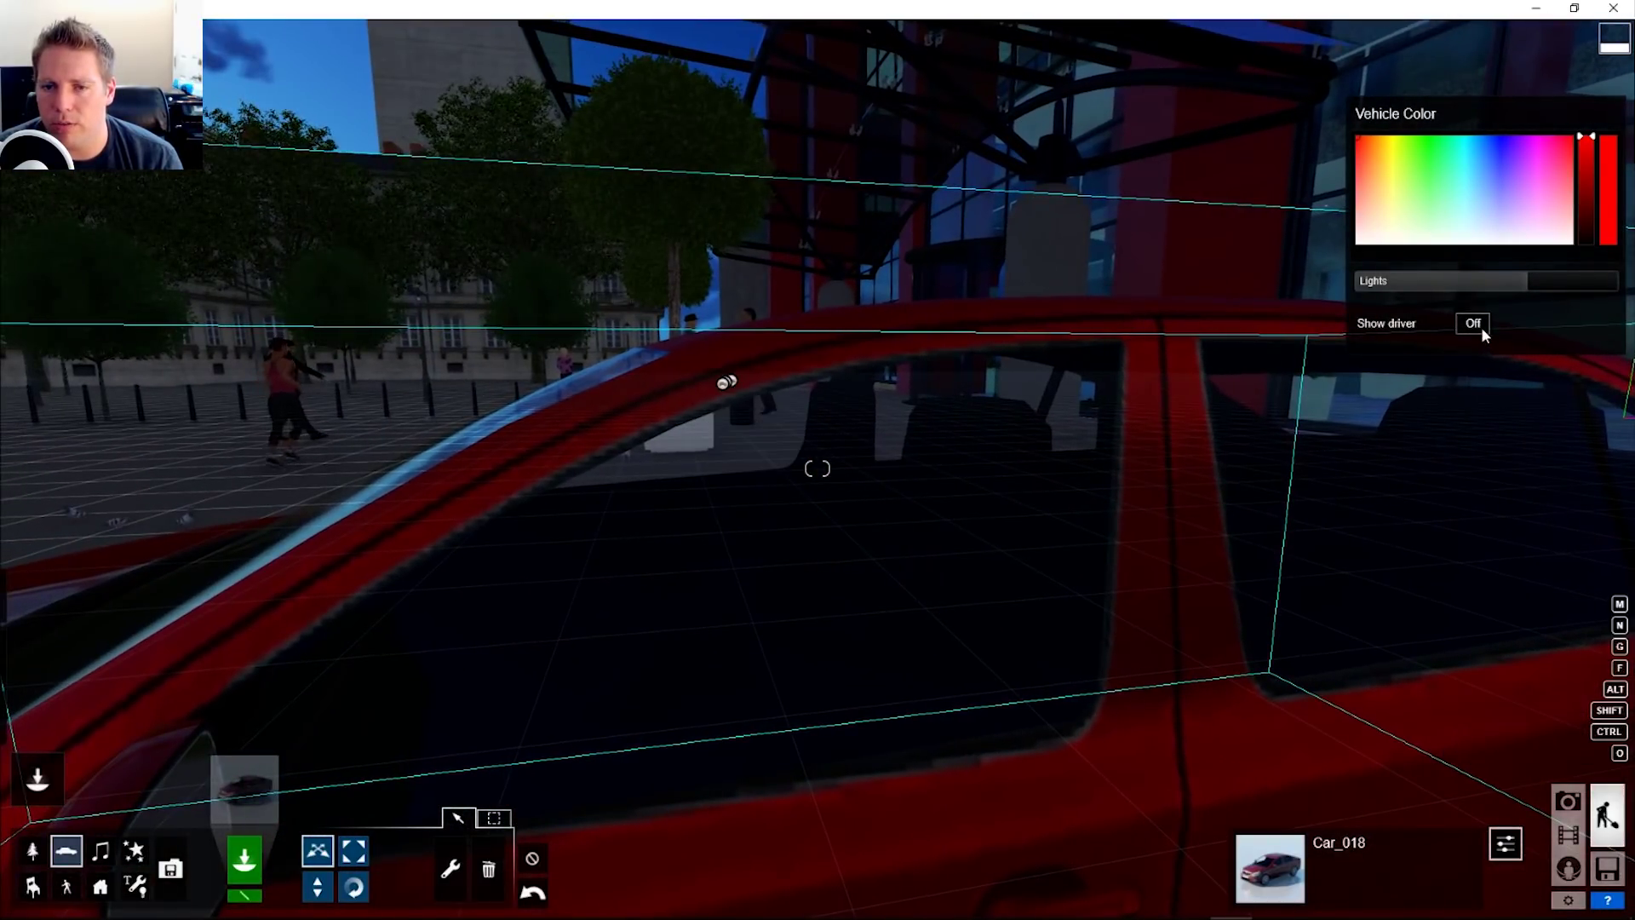
left_click(1480, 327)
left_click(1480, 327)
right_click_drag(1480, 327, 1405, 345)
key("s")
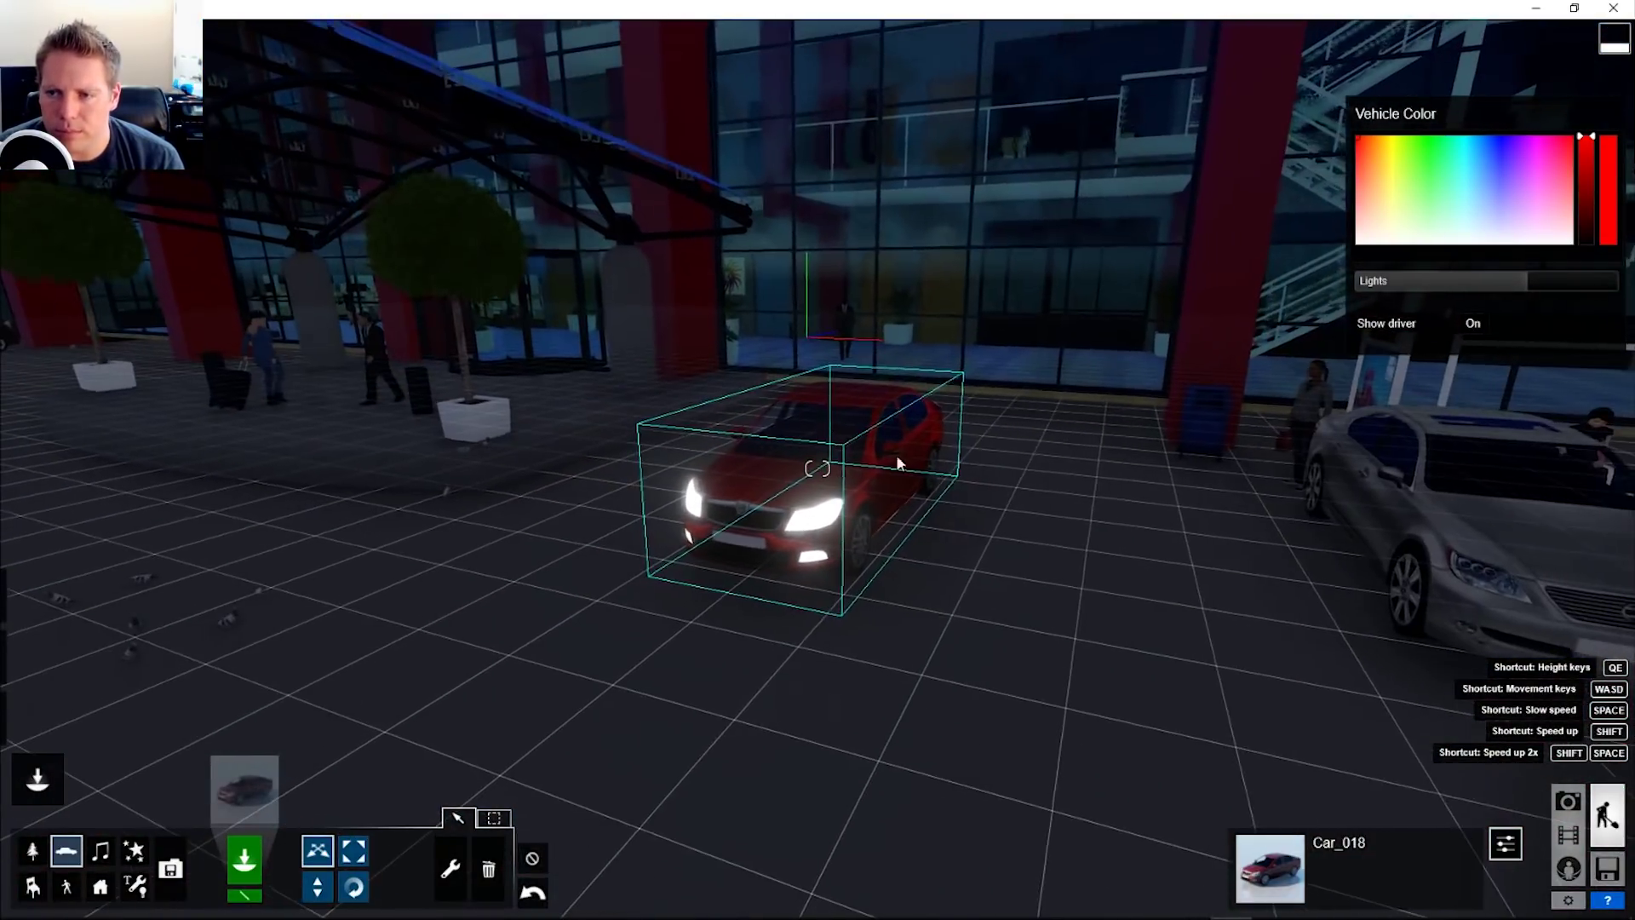
Step: Place a Van_005 from the Transport library's vans on the plaza next to the red car
left_click(245, 788)
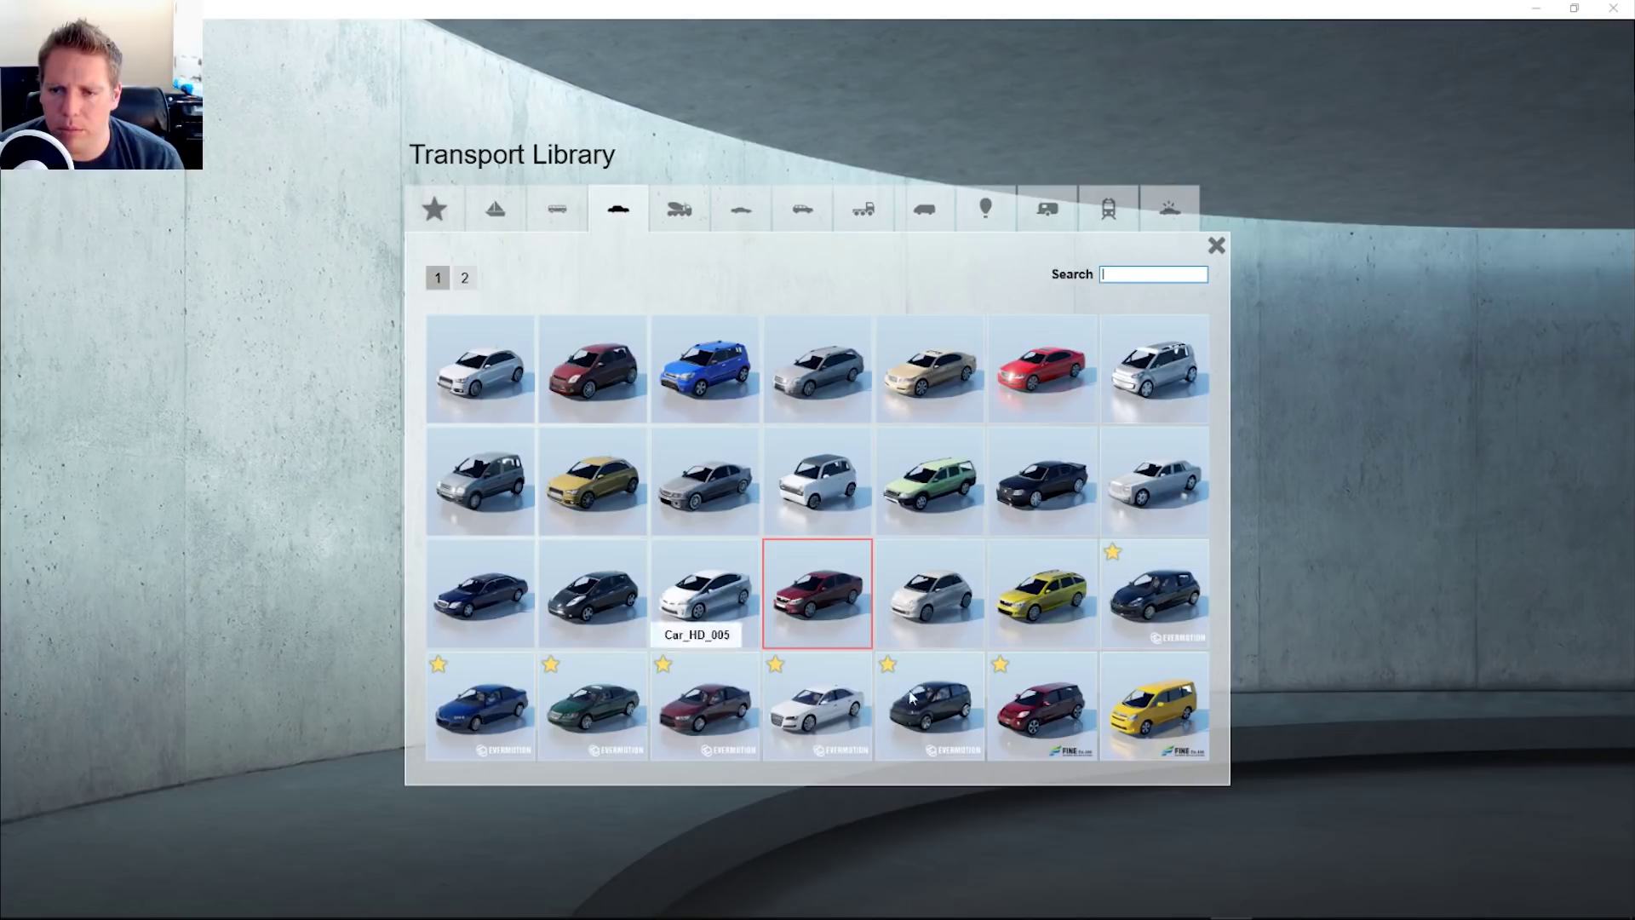
left_click(944, 220)
left_click(886, 384)
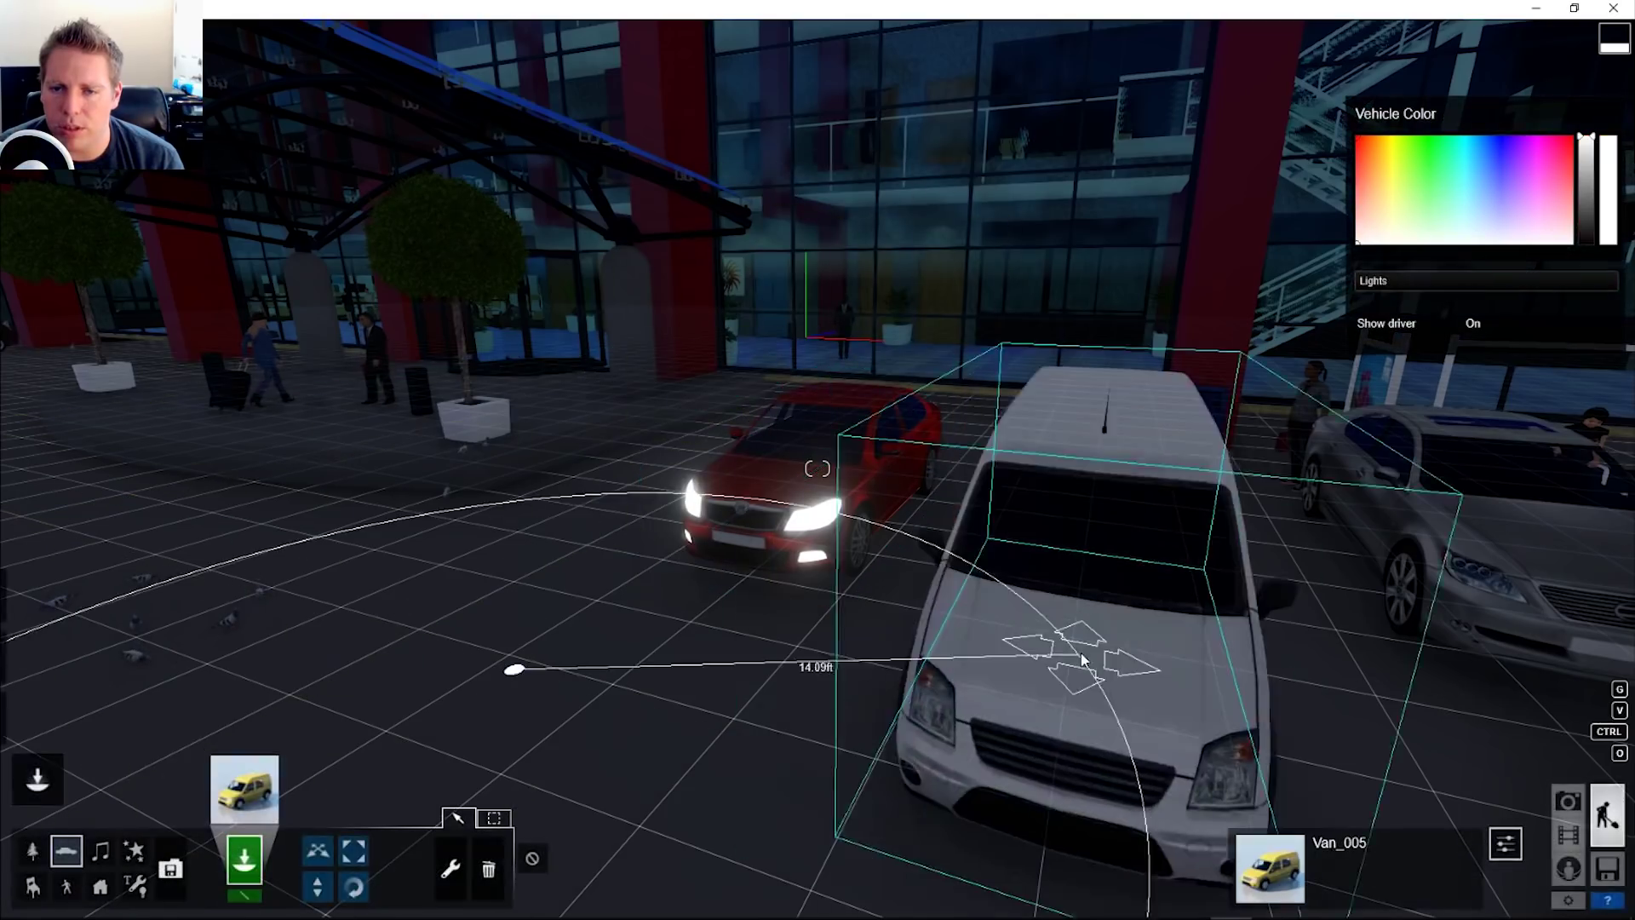
left_click_drag(1082, 660, 1045, 611)
left_click(336, 846)
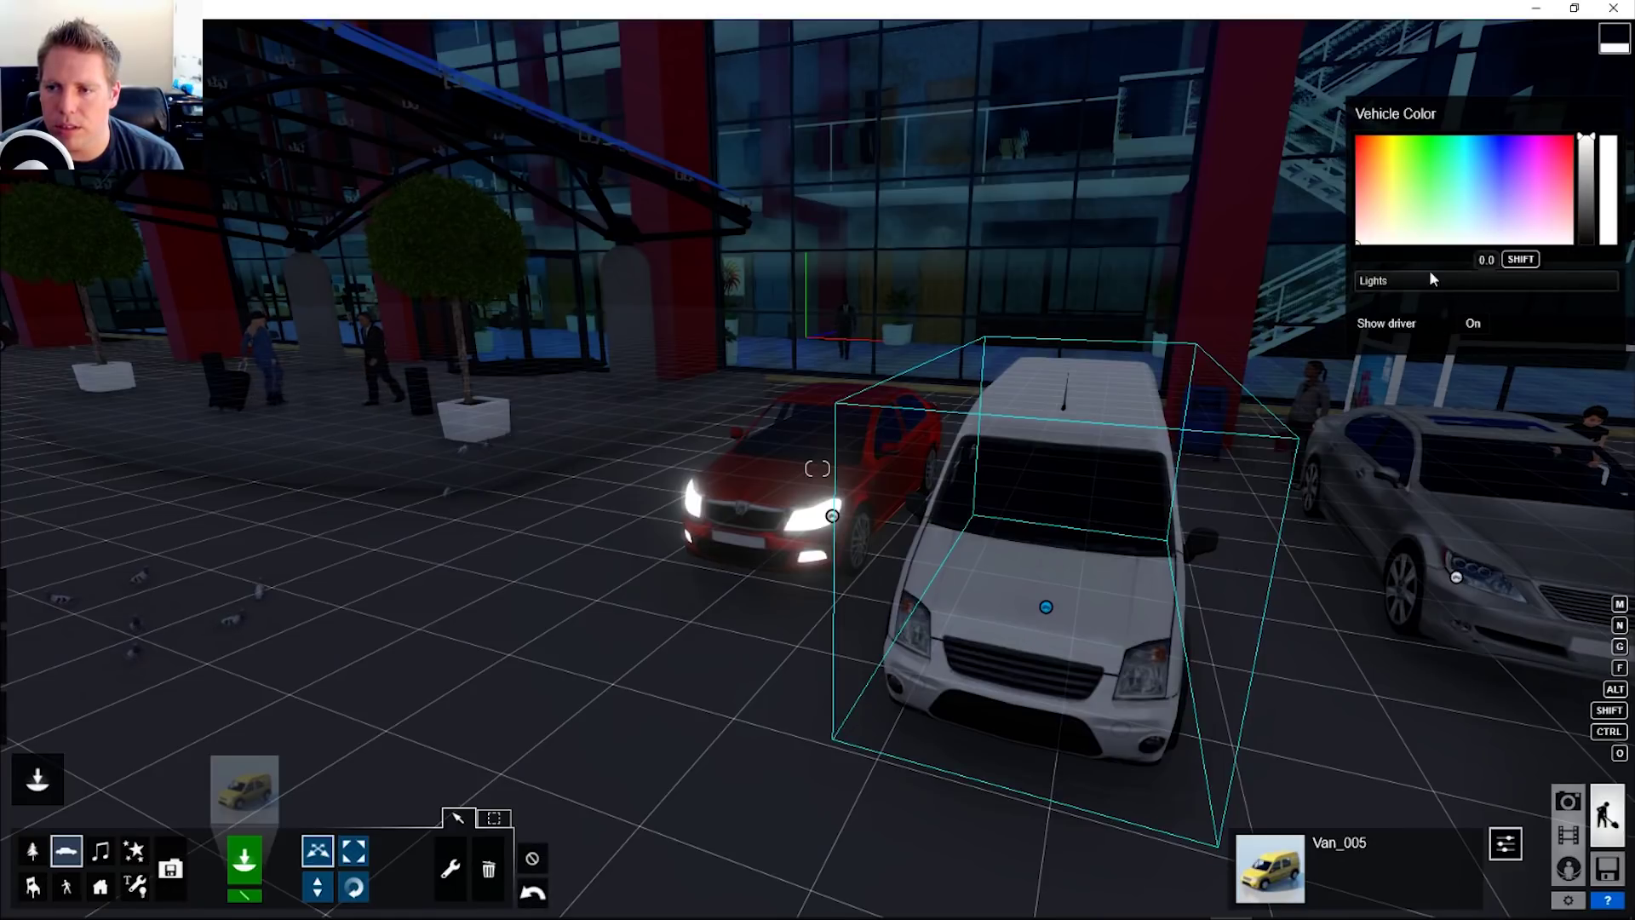
Step: Turn the Van_005's lights up to full and view its headlights beside the red car
left_click(1393, 280)
right_click_drag(647, 394, 612, 402)
key("s")
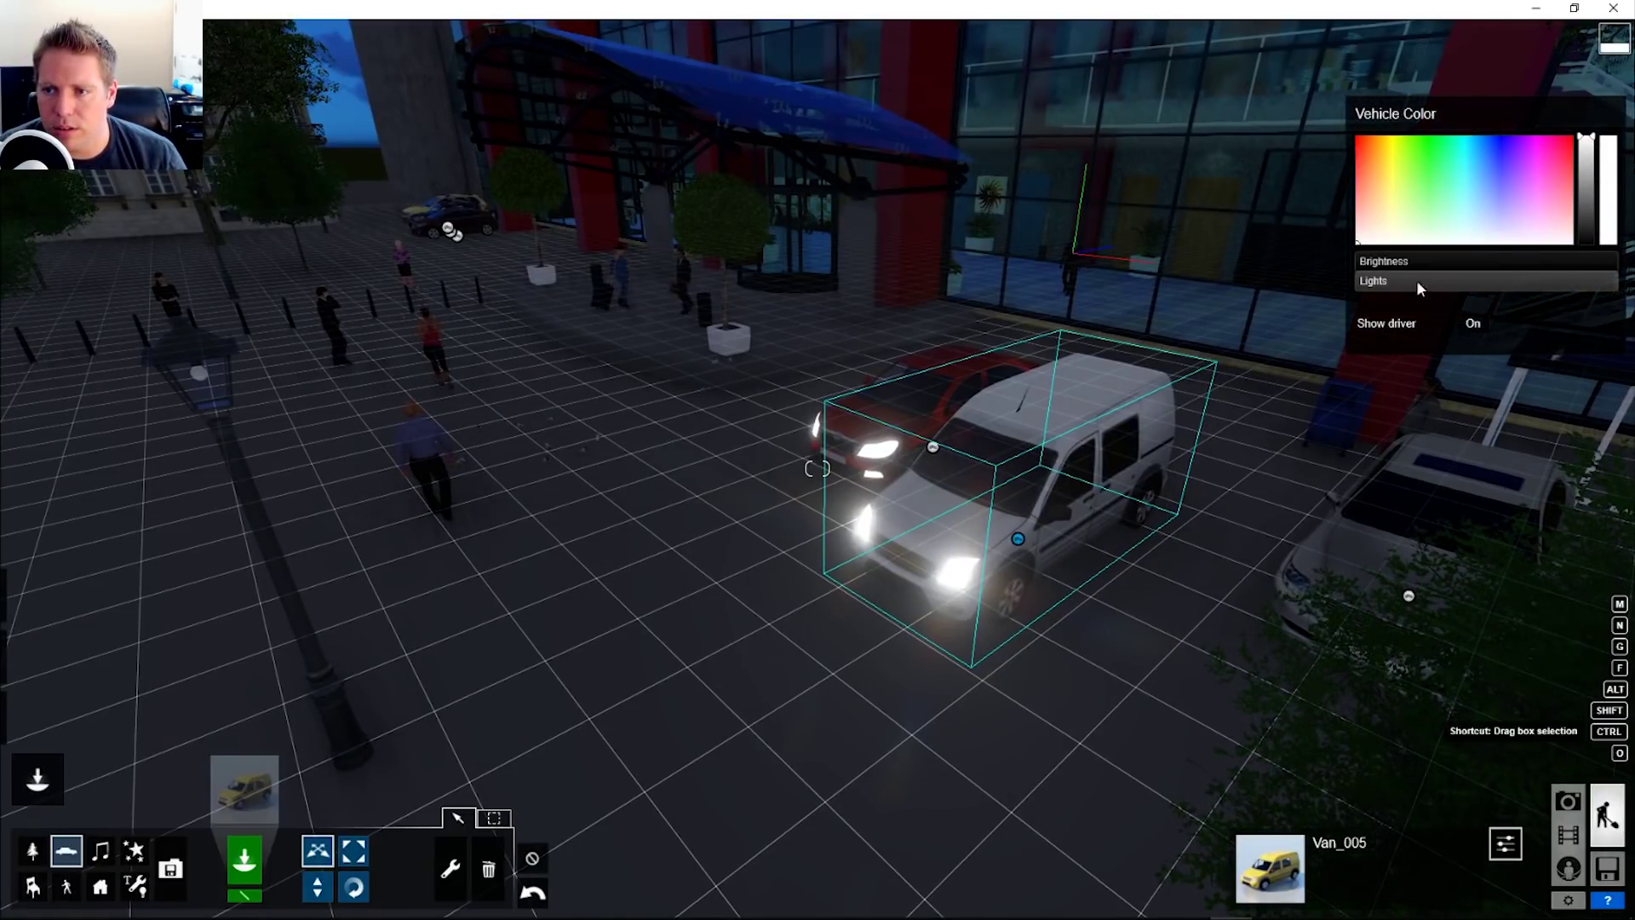
left_click_drag(1417, 286, 1249, 267)
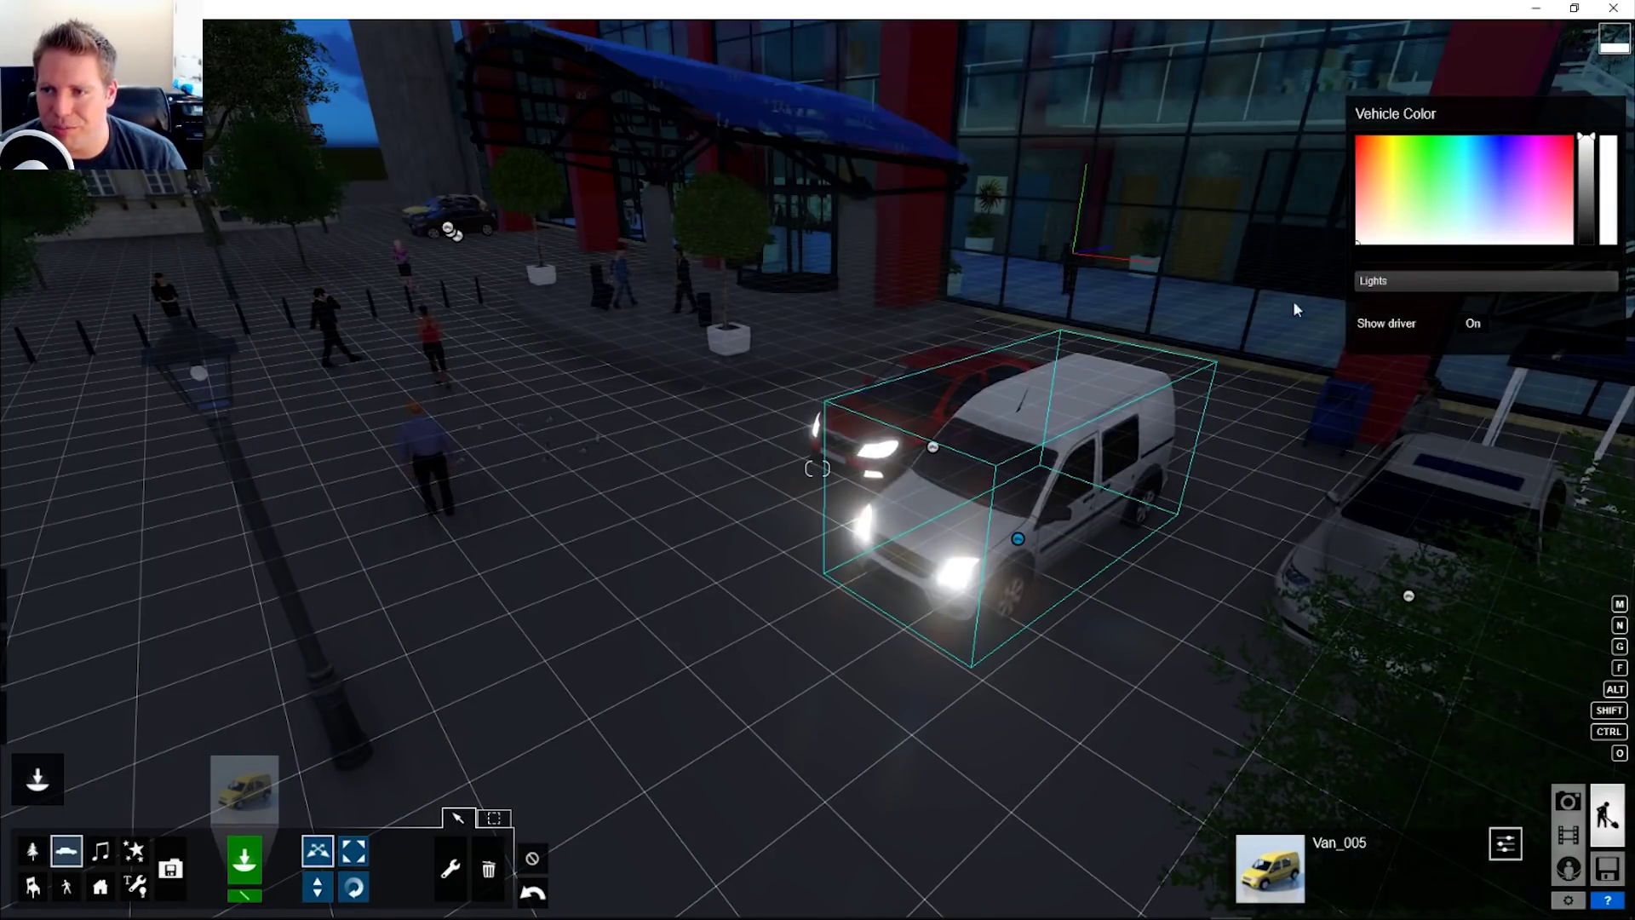
Step: Delete the Van_005 and the red Car_018 from the plaza
left_click(933, 420)
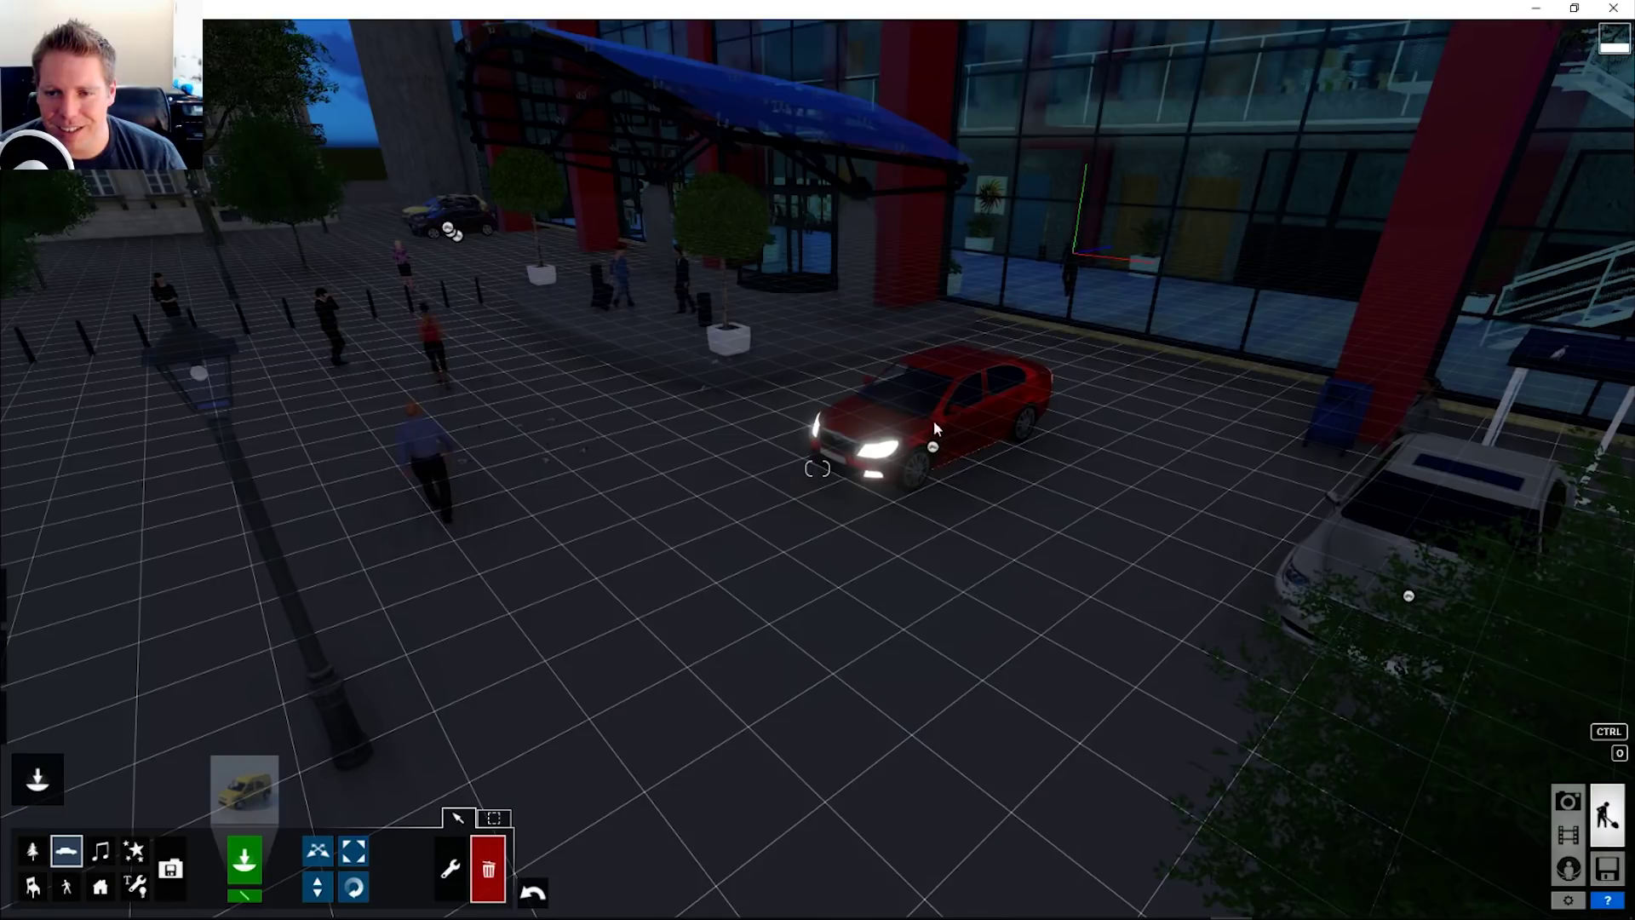
left_click(938, 446)
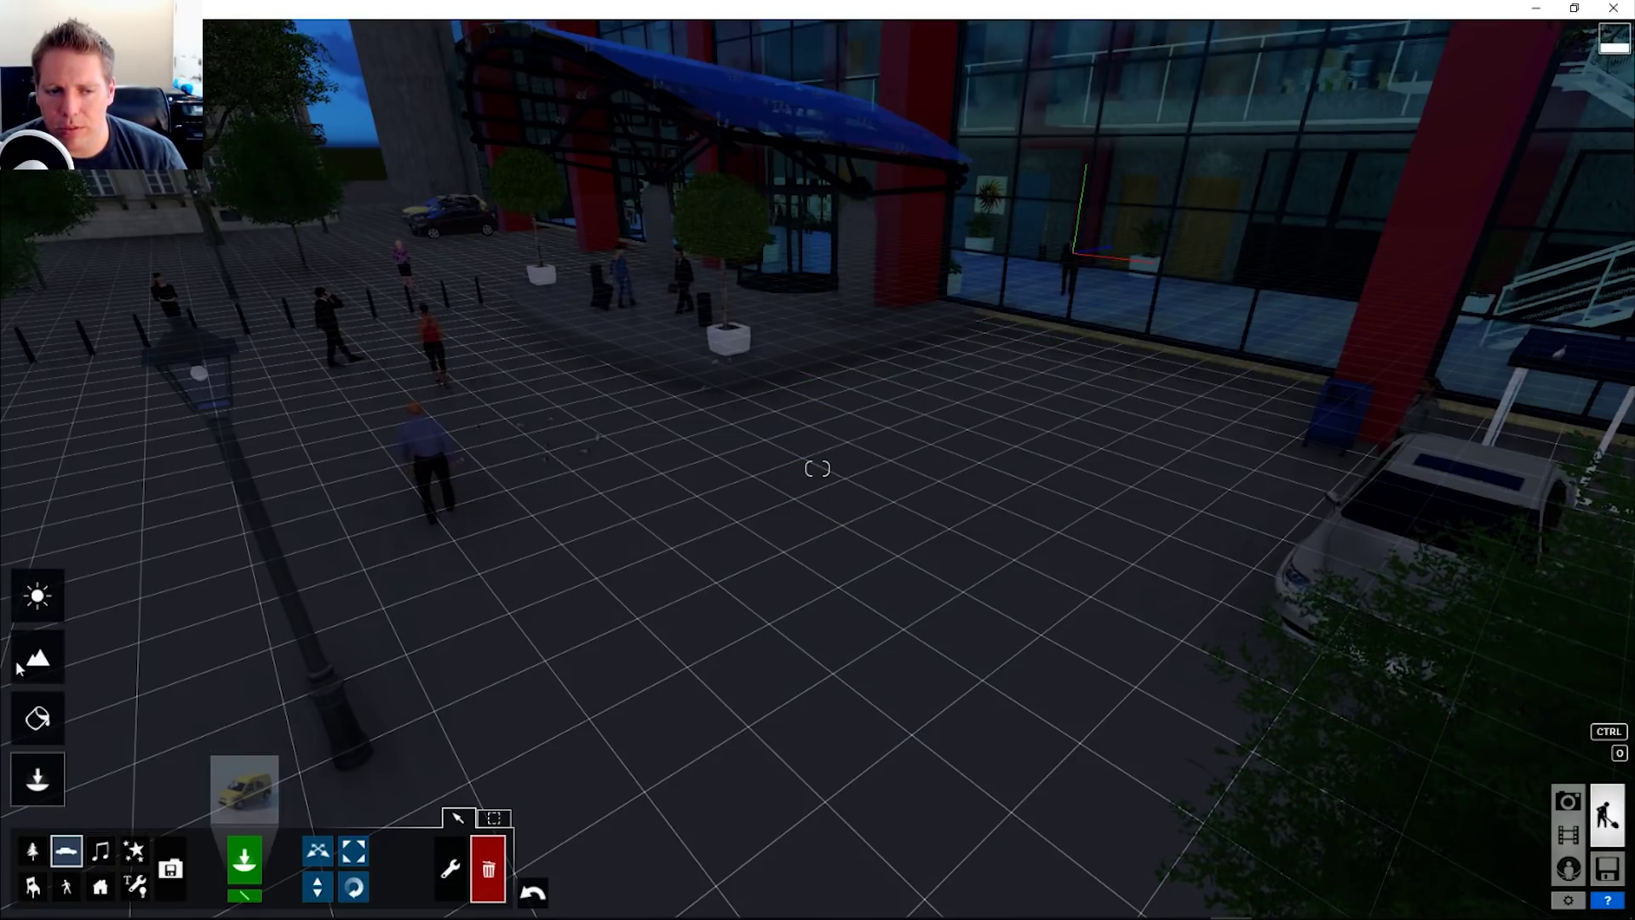
Step: Raise the sun height until the plaza is back in bright daylight with short shadows
left_click(37, 596)
left_click(154, 838)
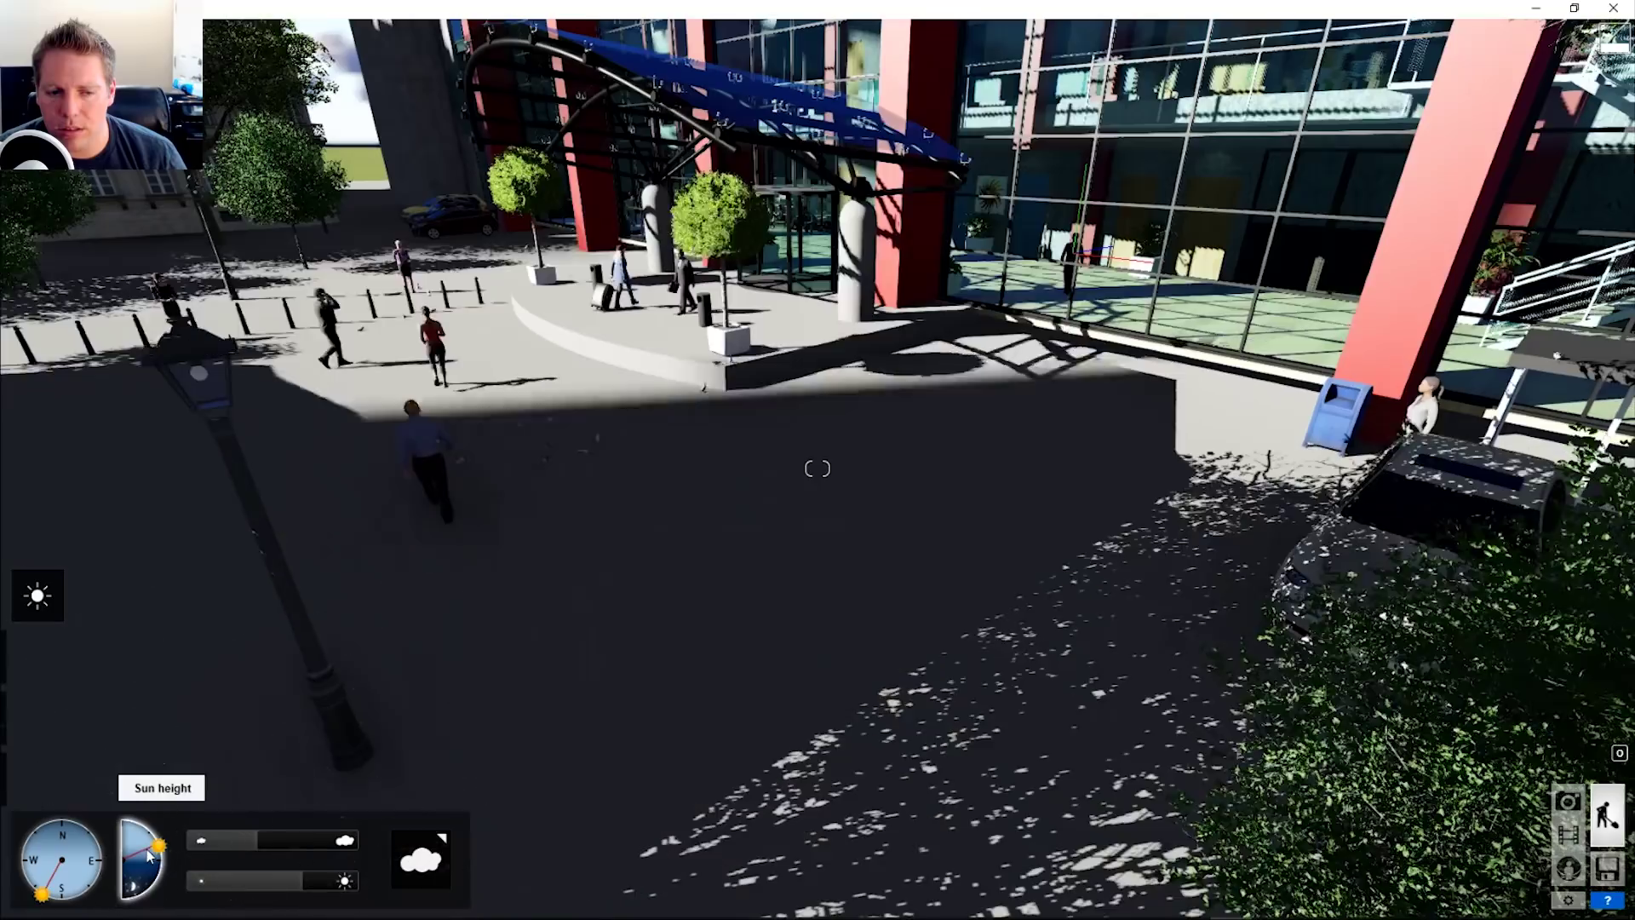
left_click(140, 826)
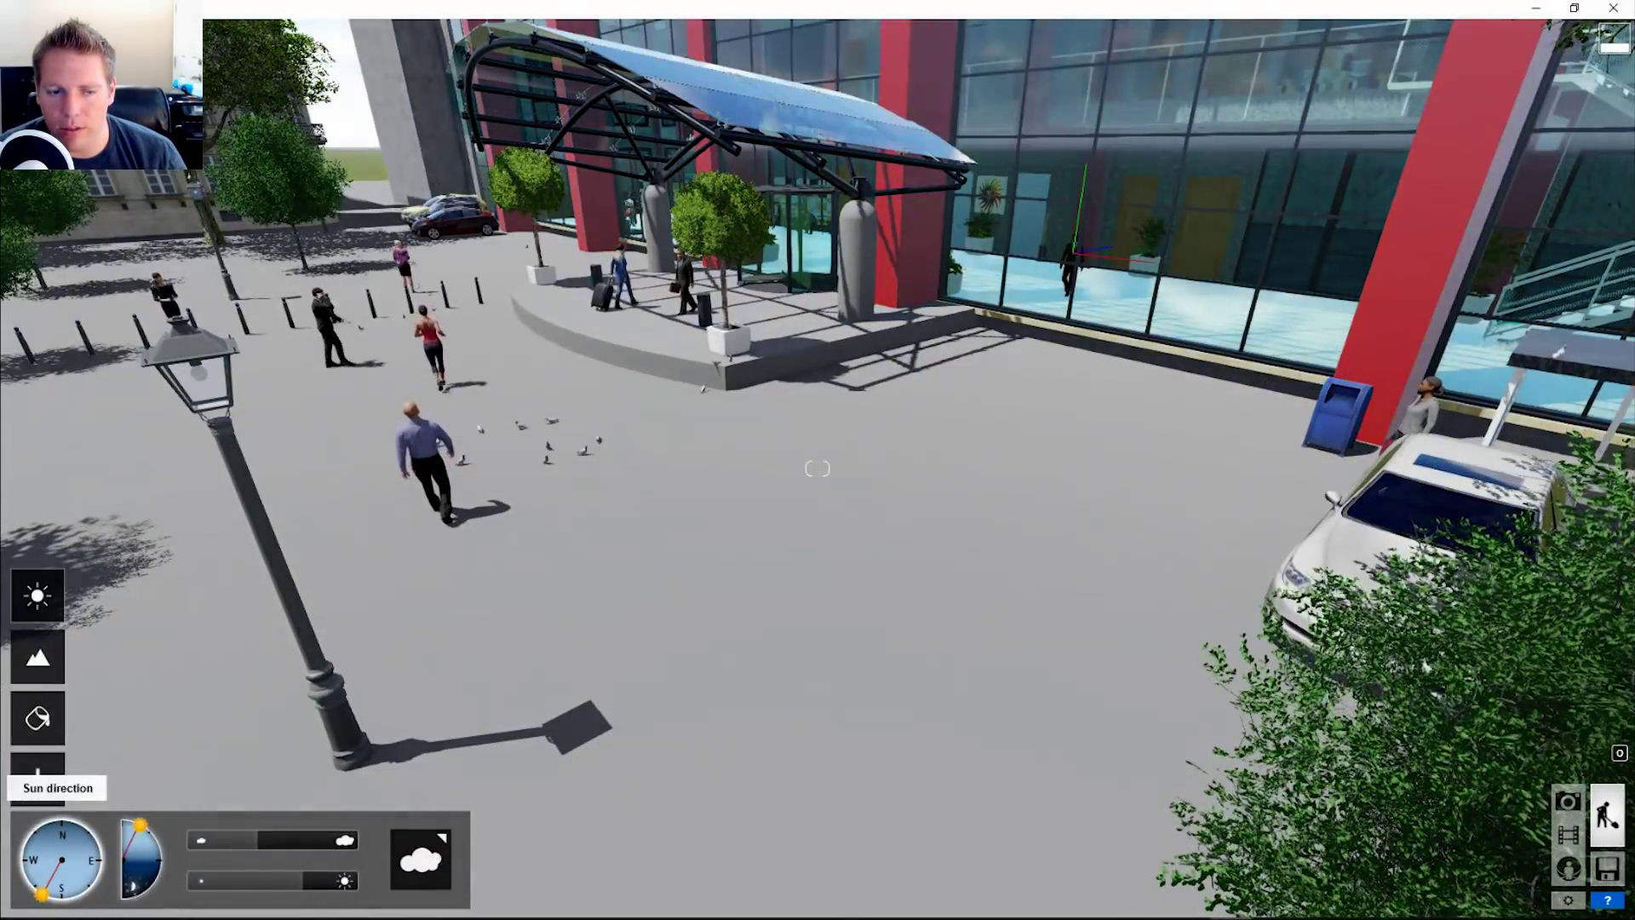
Step: Place a Fountain001 from the Effects library in the open middle of the plaza
left_click(37, 777)
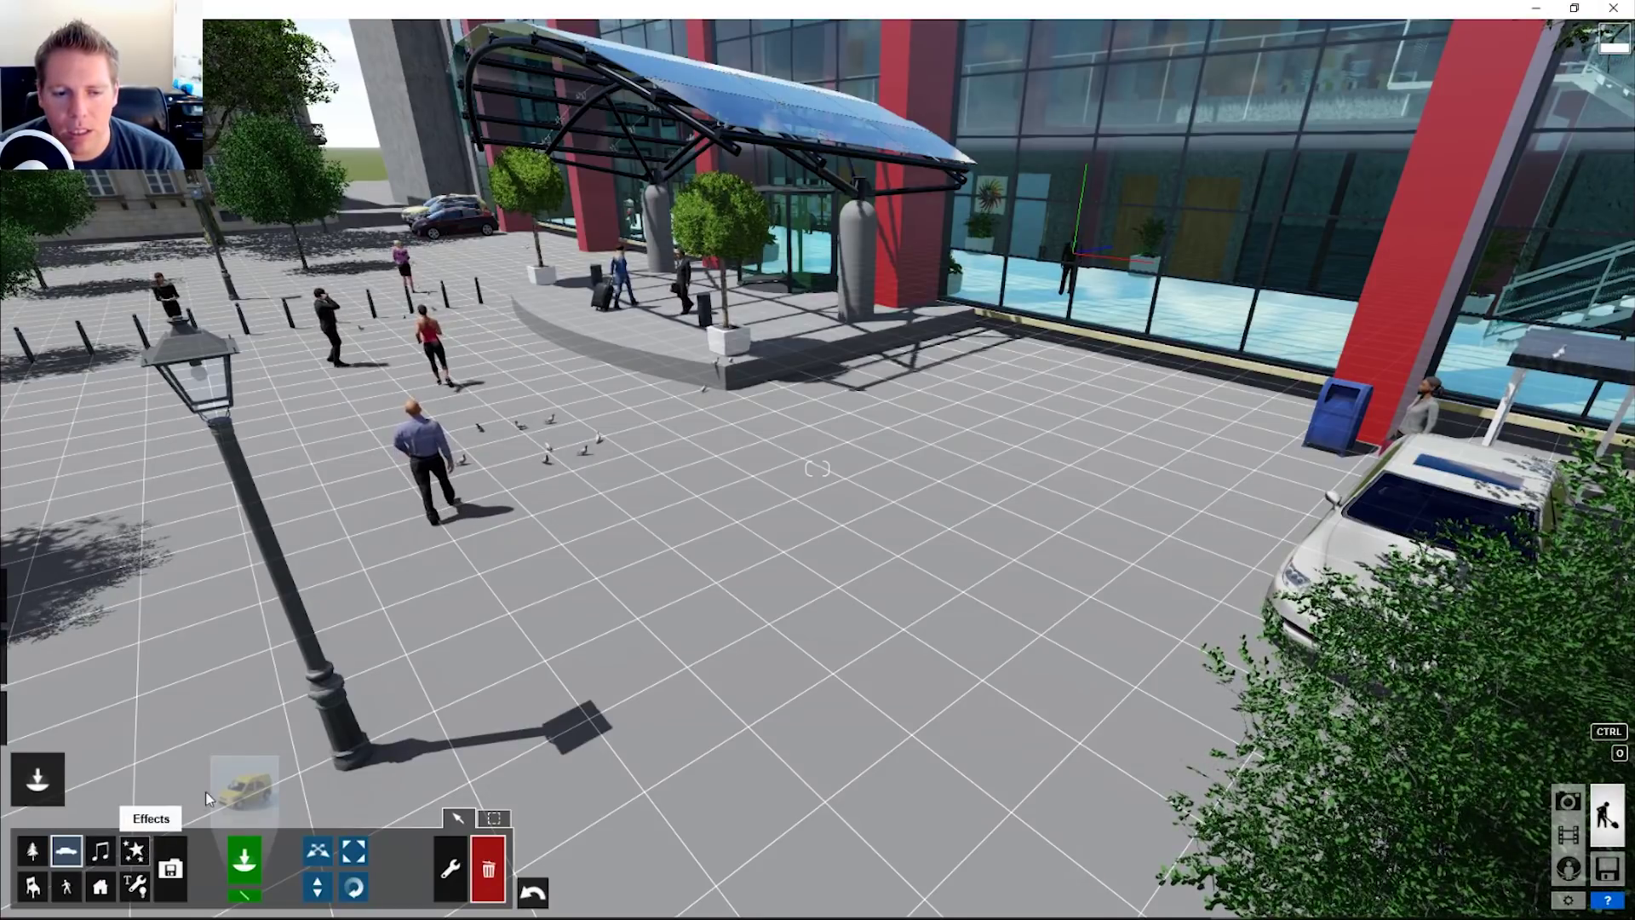
left_click(244, 788)
left_click(474, 369)
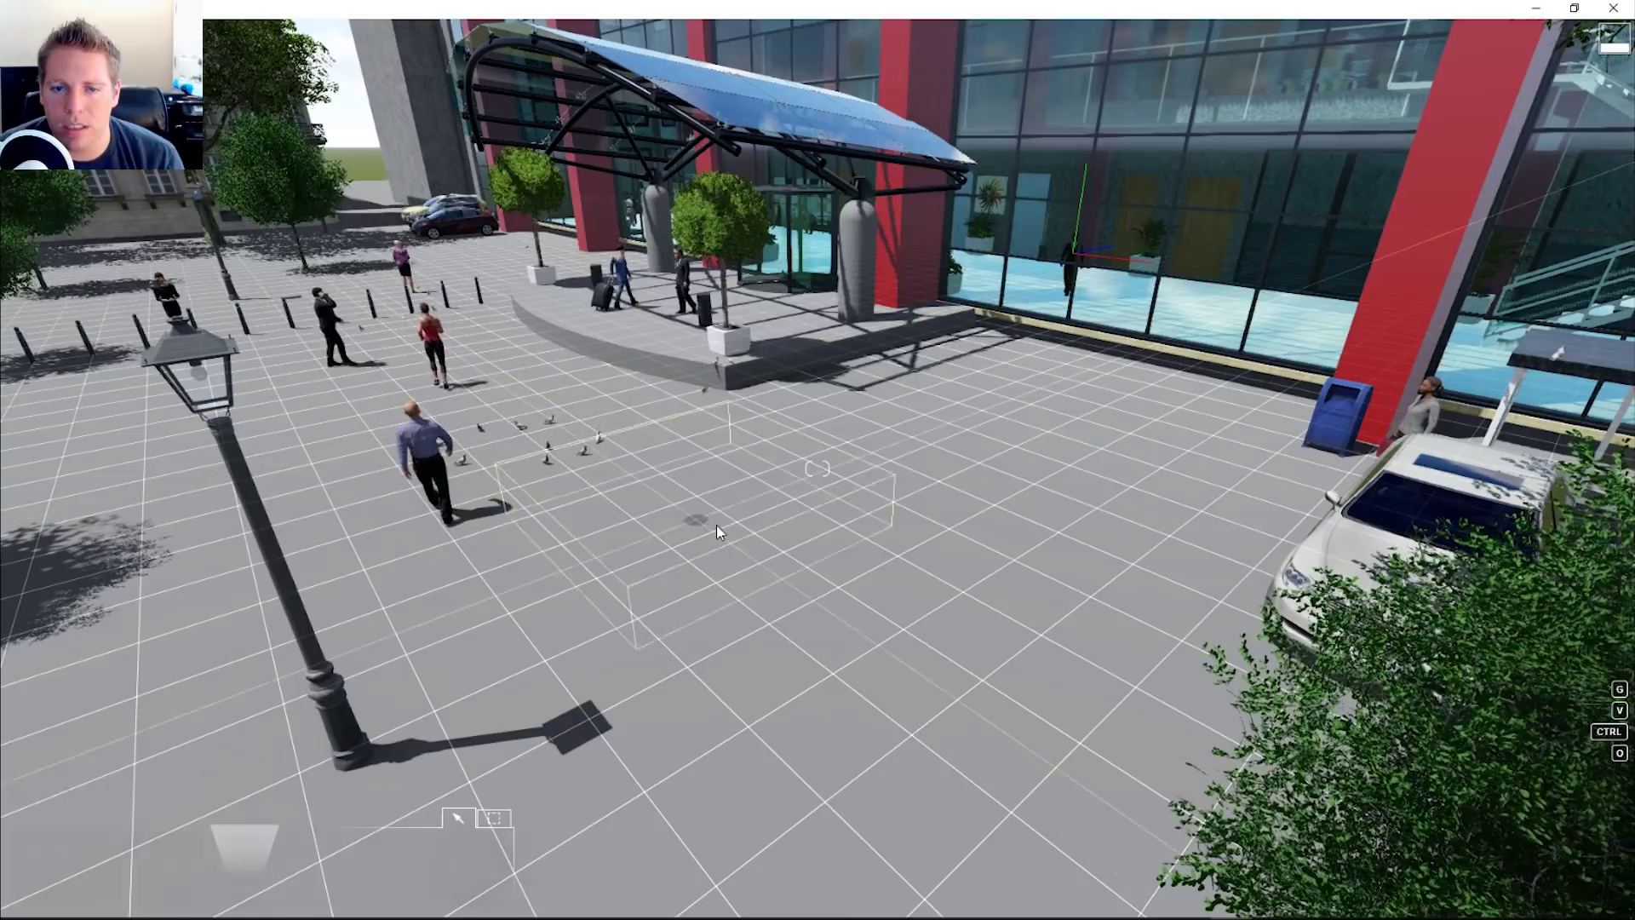
left_click(717, 524)
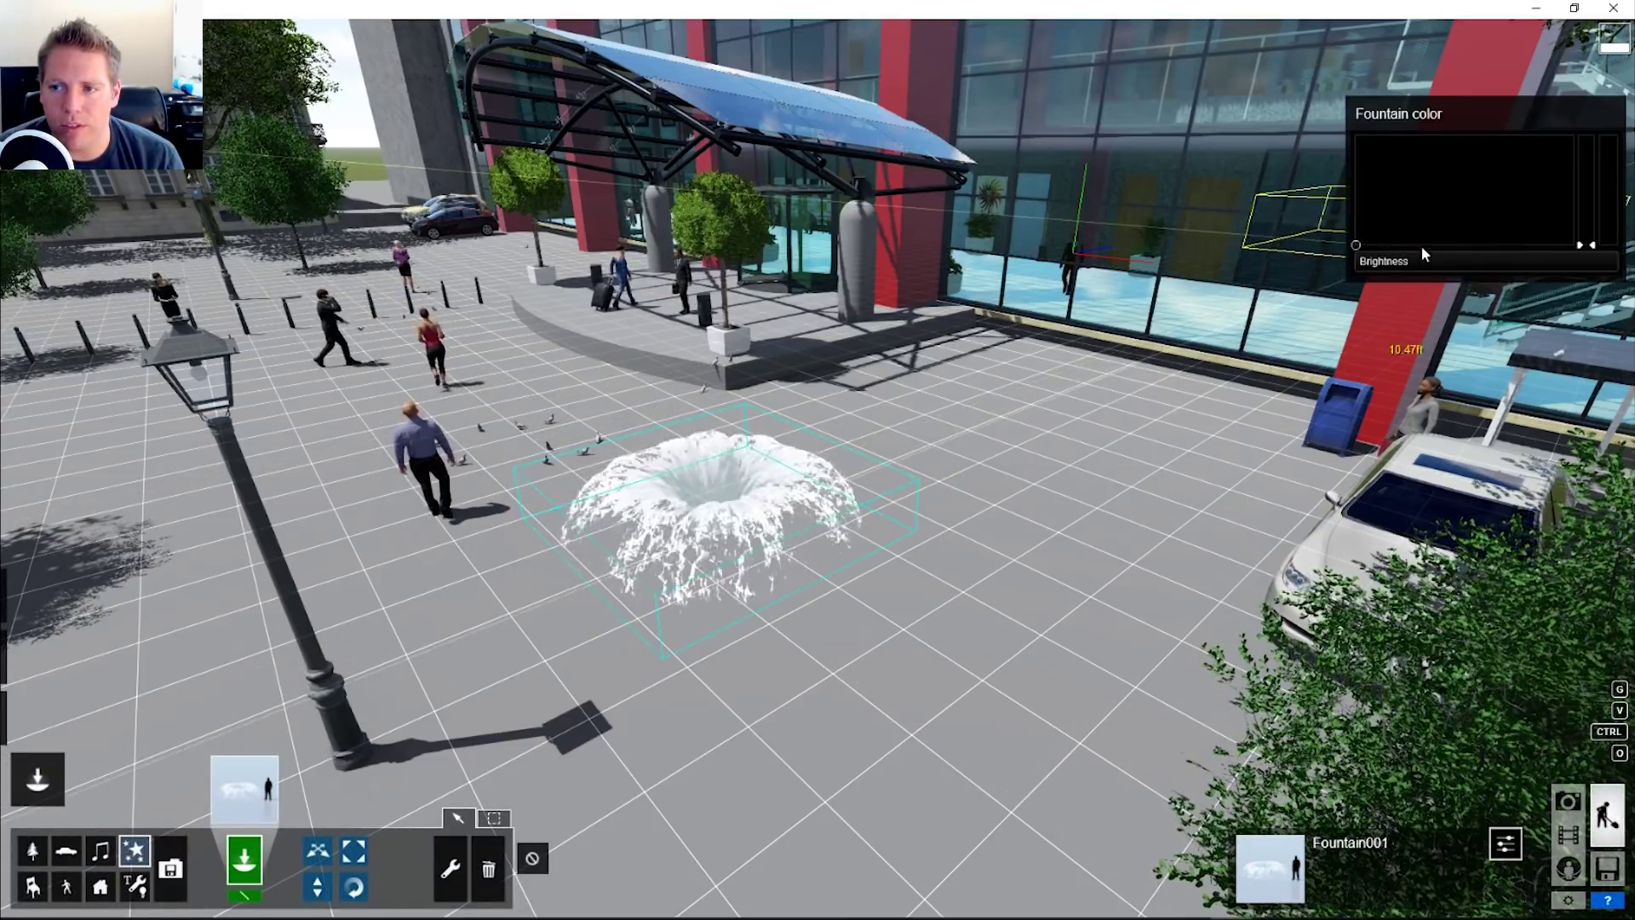
Step: Set the Fountain001's colour to a saturated blue-violet with raised colour intensity
left_click(1398, 140)
left_click_drag(1583, 173, 1585, 157)
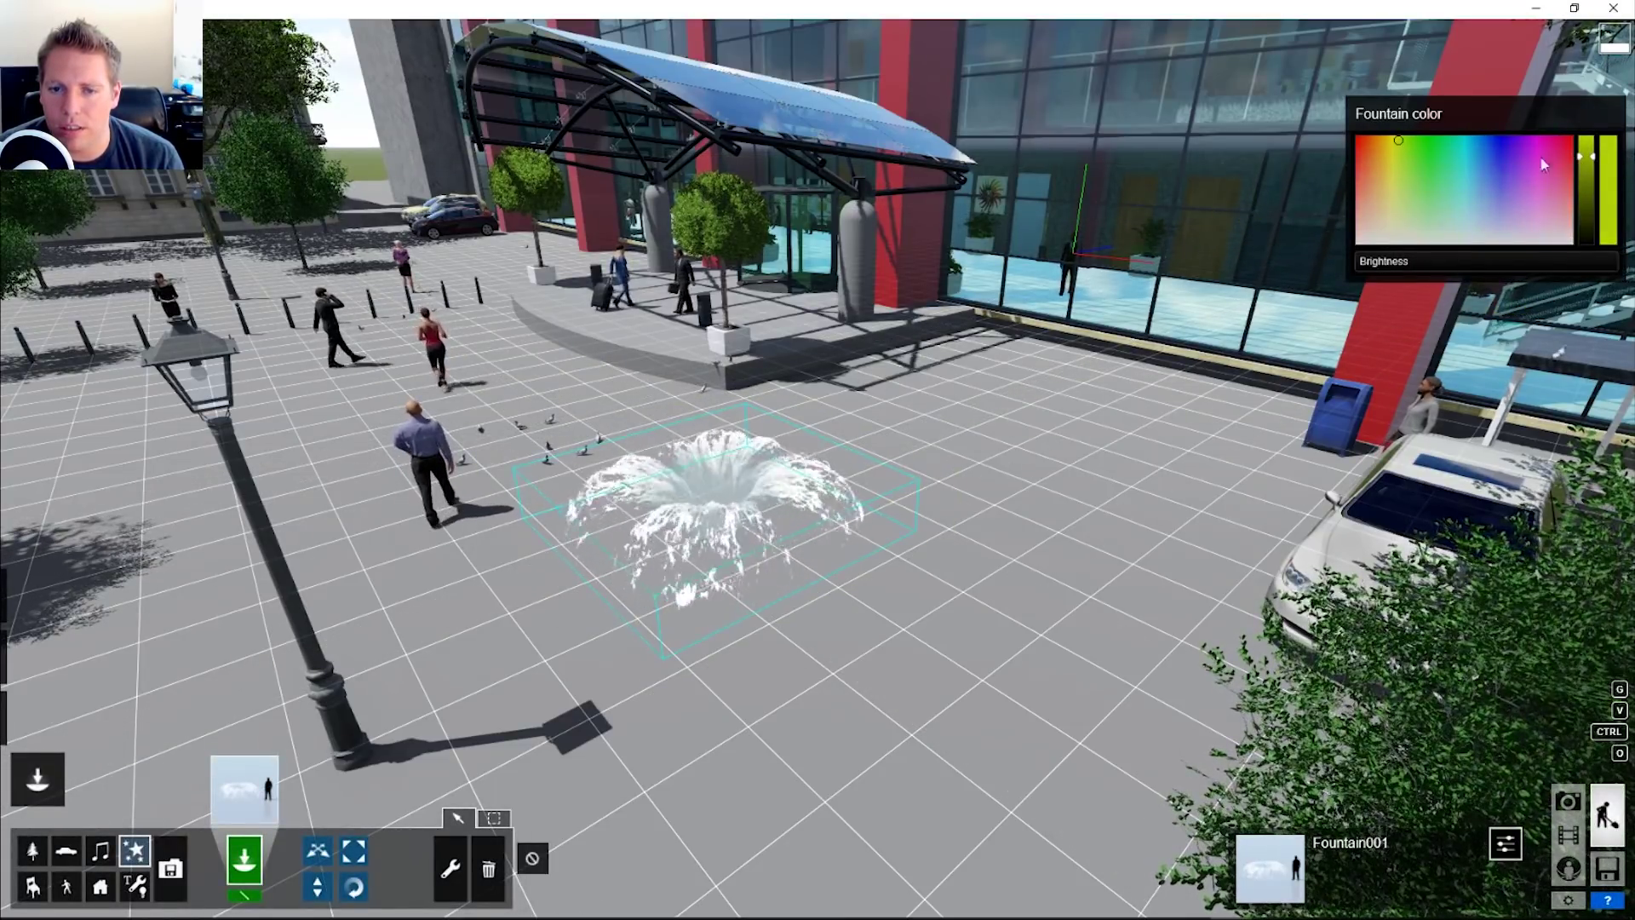
left_click_drag(1434, 144, 1510, 136)
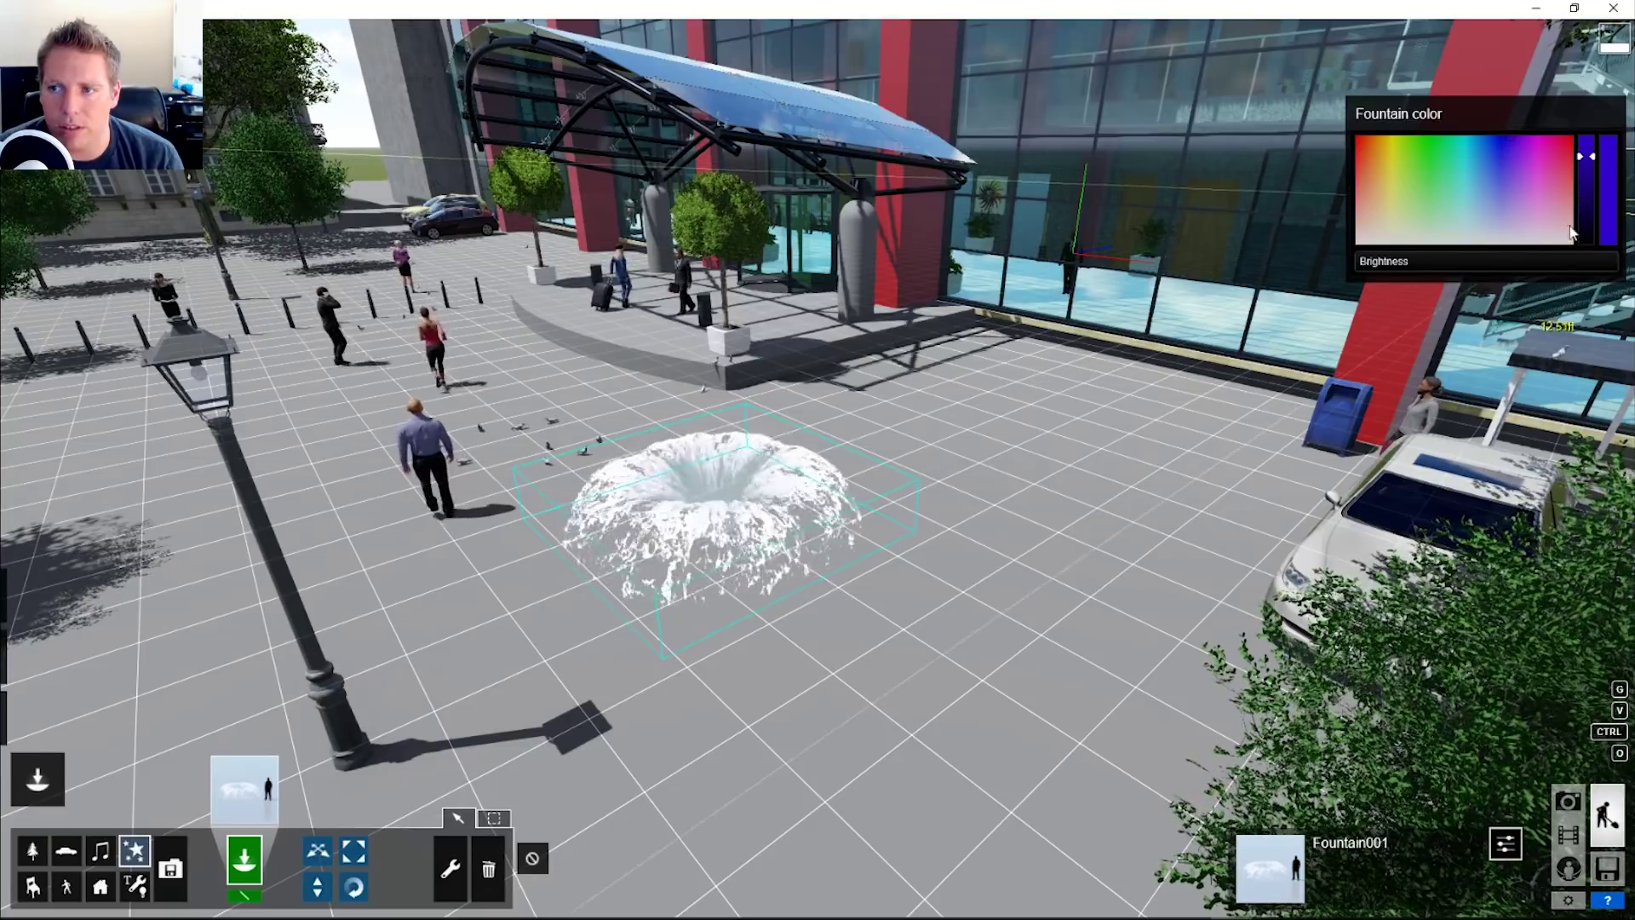
left_click_drag(1521, 269, 1137, 376)
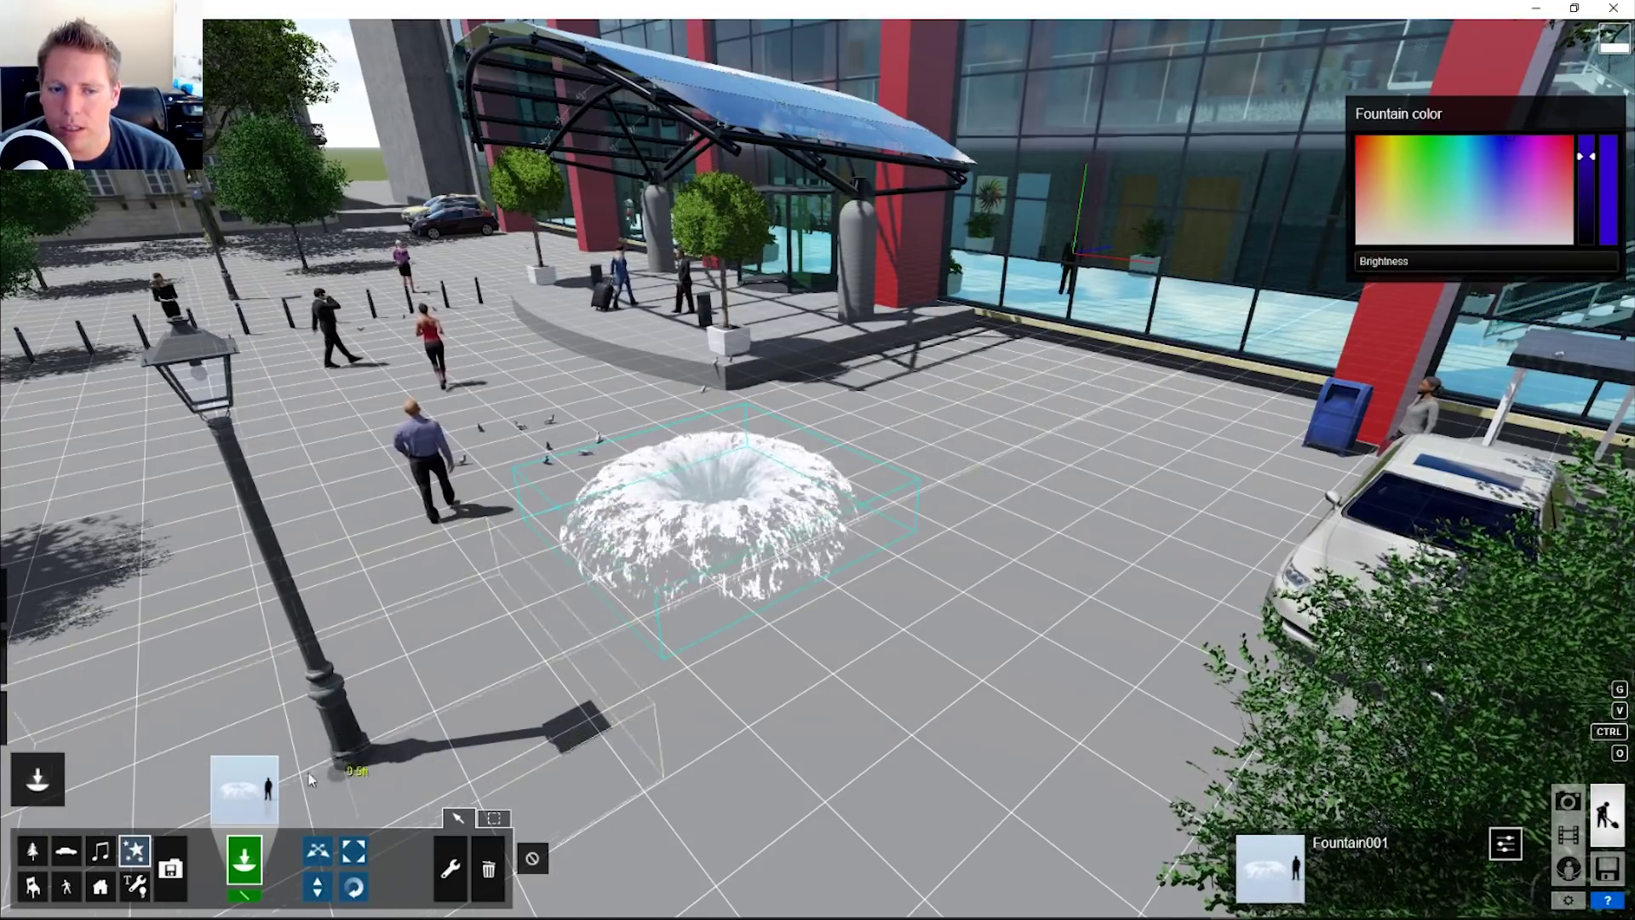
Step: Place a fountainRound_08 from the Effects library on the plaza beside the first fountain
left_click(244, 788)
left_click(1006, 712)
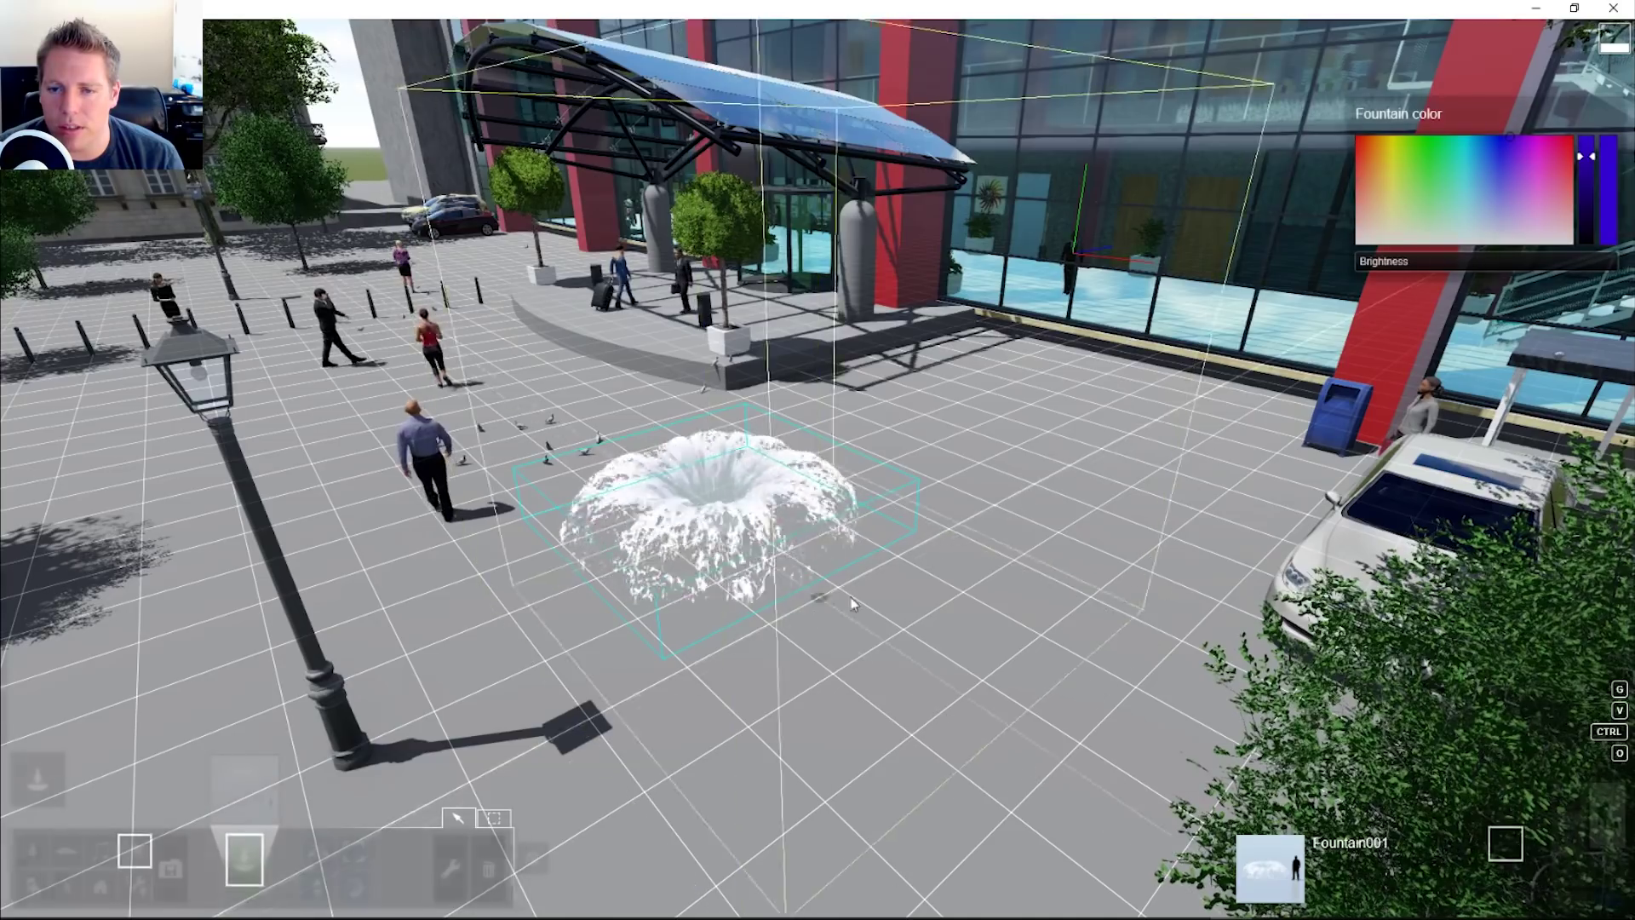
left_click(1018, 519)
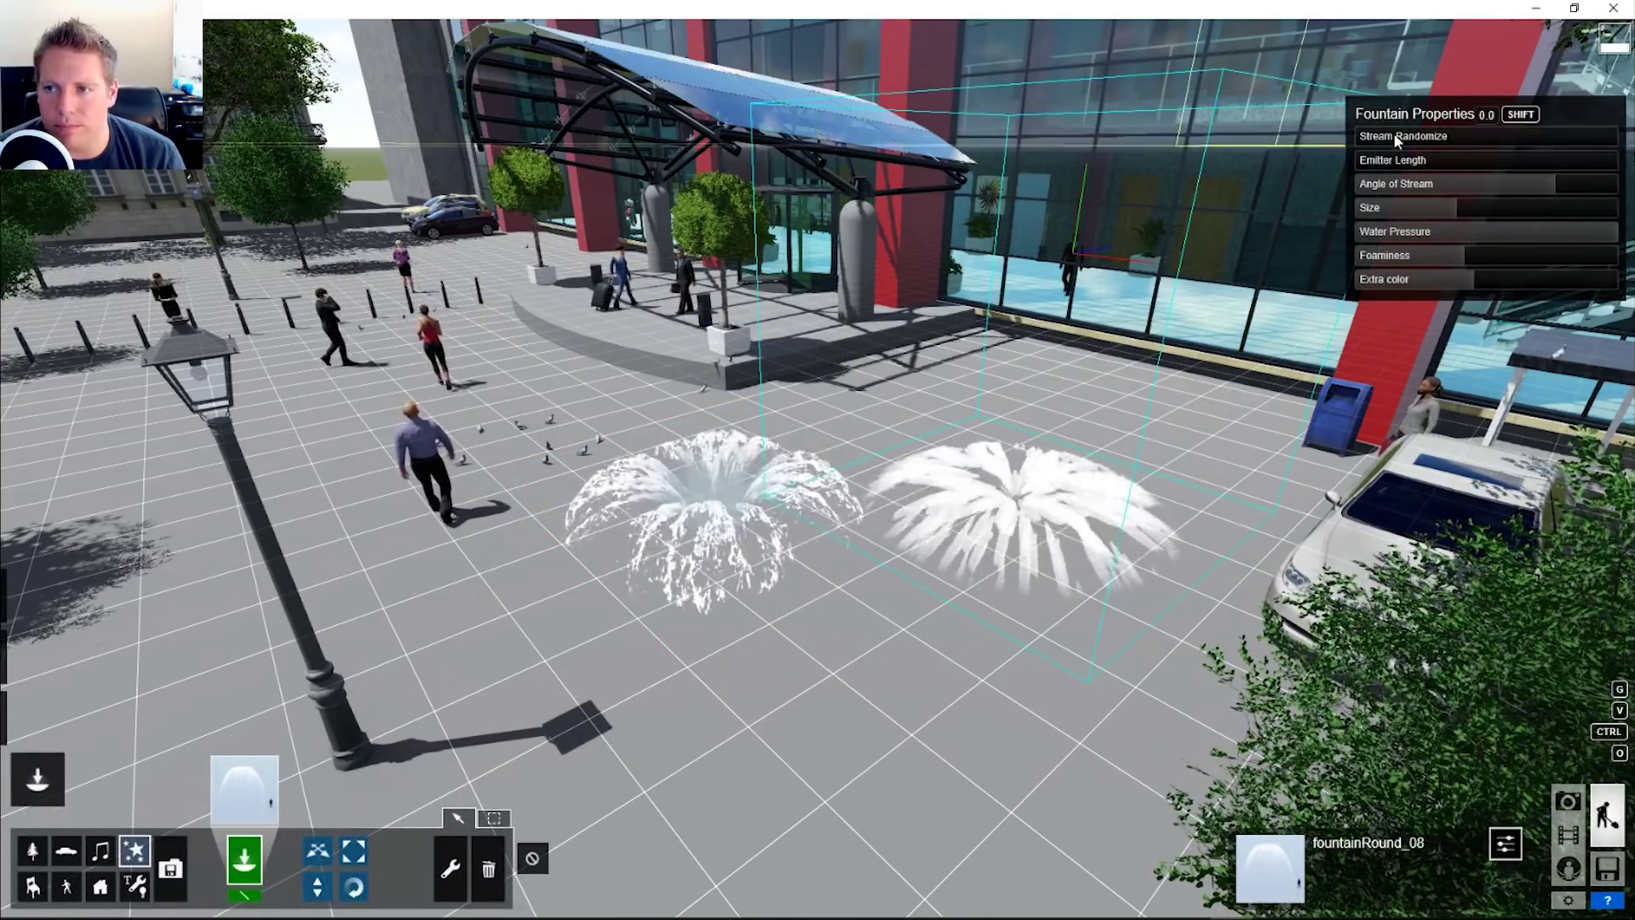
Step: Try out the fountainRound_08's emitter length and reduce its angle of stream and water pressure
left_click_drag(1432, 160, 1332, 149)
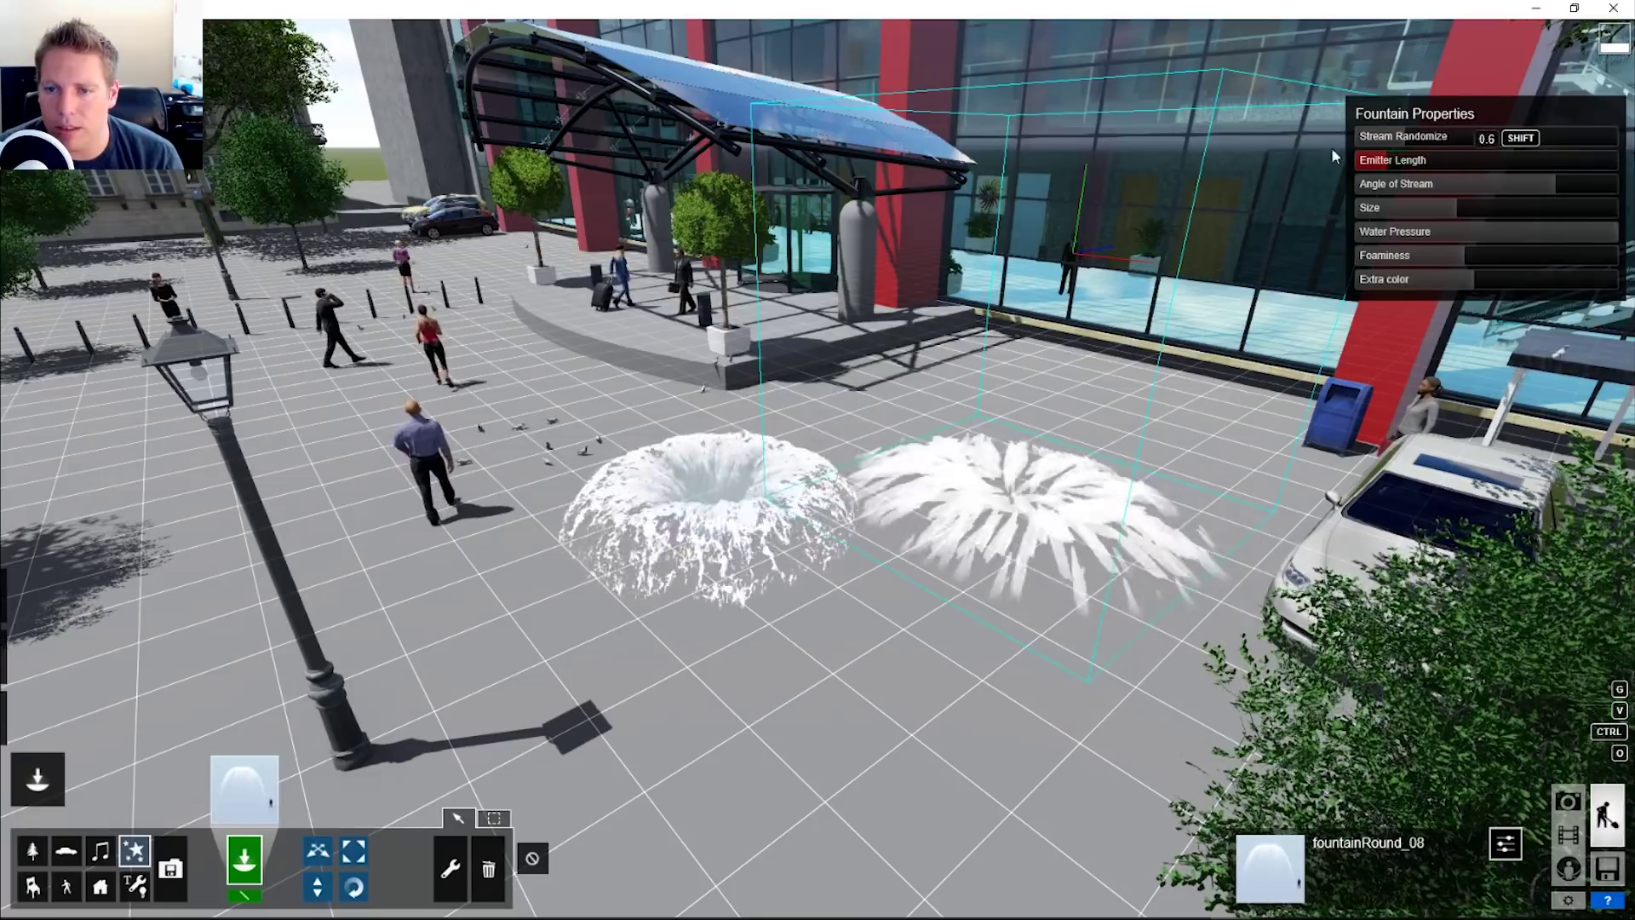
mouse_move(1421, 182)
left_mouse_down()
mouse_move(1300, 214)
mouse_move(1588, 214)
mouse_move(1356, 181)
mouse_move(1482, 206)
mouse_move(1341, 243)
mouse_move(1633, 251)
mouse_move(1476, 232)
left_mouse_up()
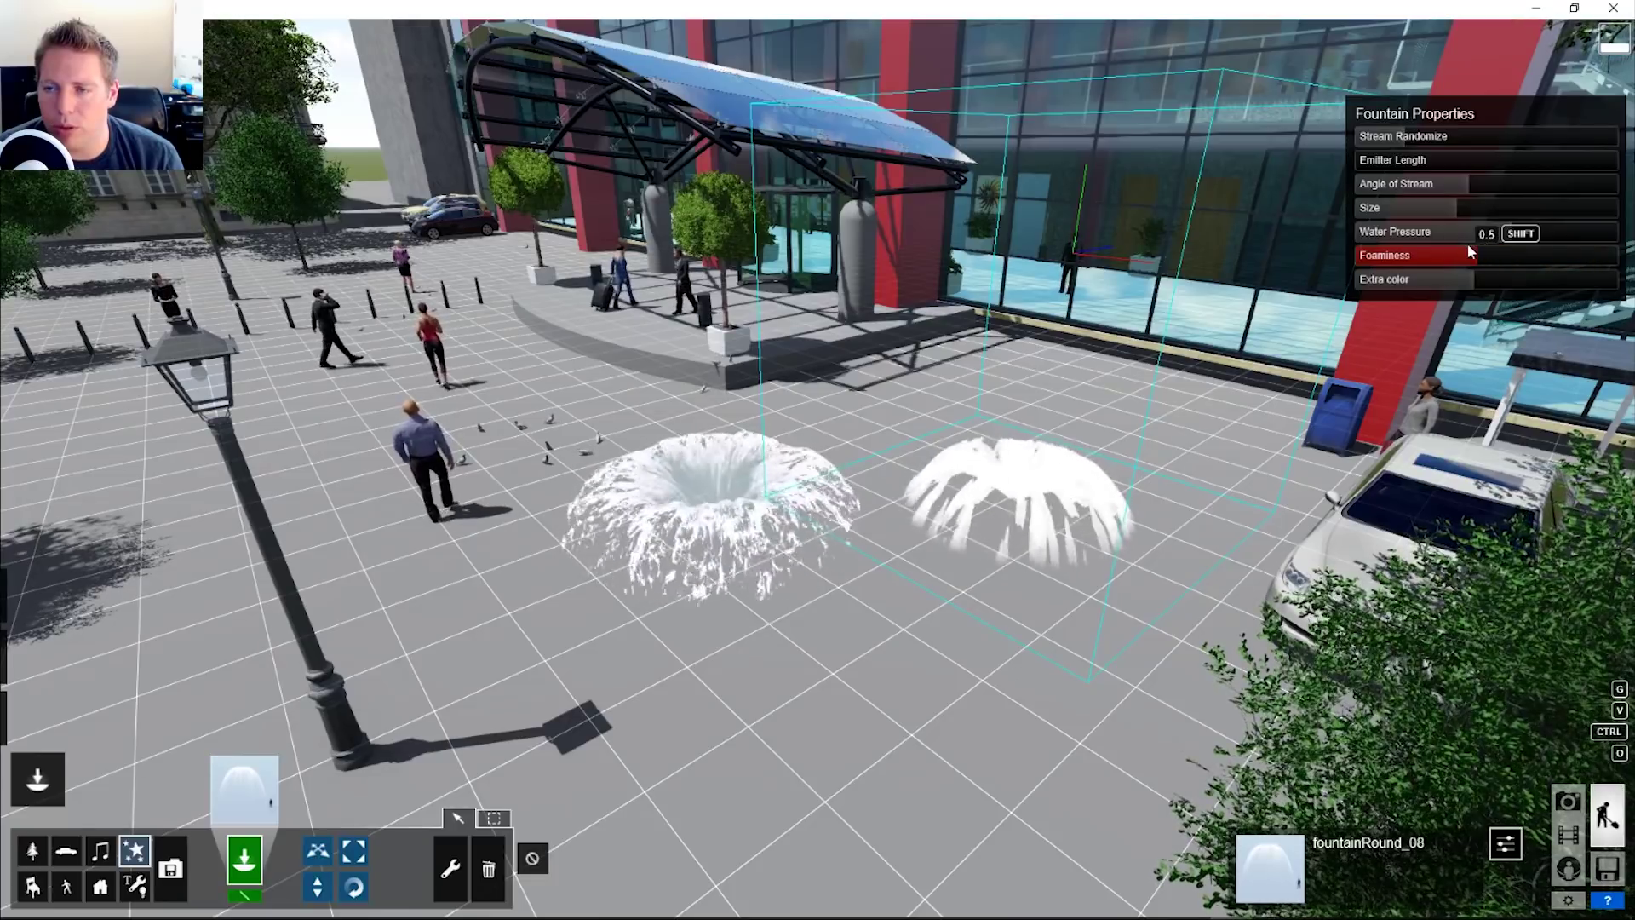
left_click(1505, 844)
left_click(1506, 844)
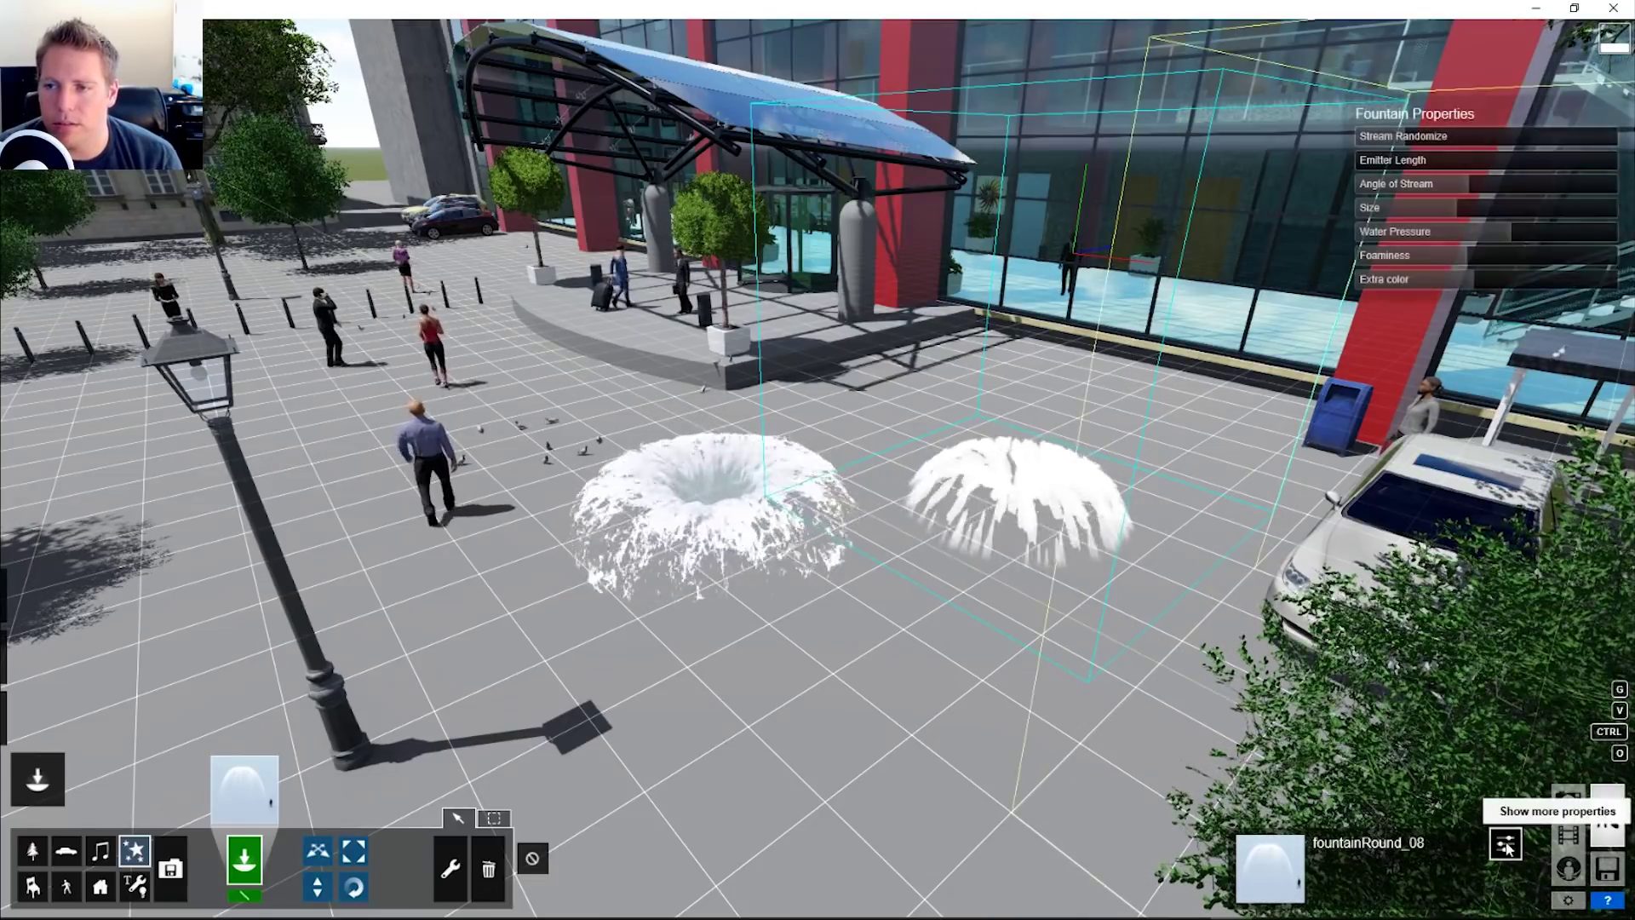
Step: Place a fire_02 from the Effects library's fire effects between the two fountains
left_click(245, 788)
left_click(505, 218)
left_click(672, 332)
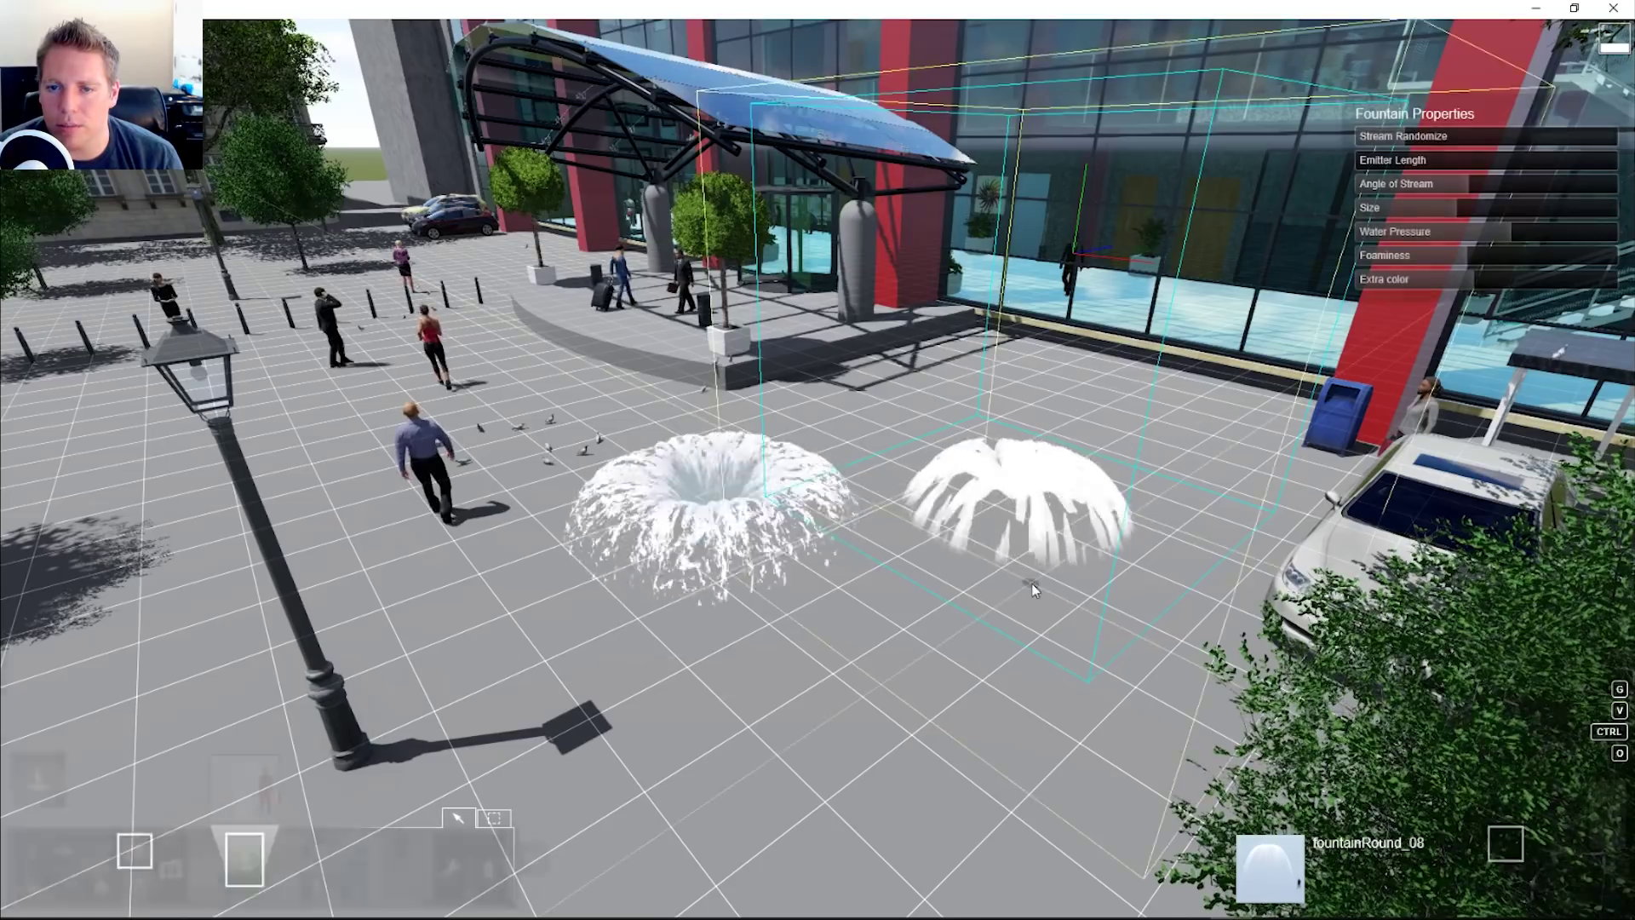
left_click(907, 605)
Step: Adjust the fire_02's size, emitter area size and flame colour
left_click_drag(1428, 207, 1521, 212)
mouse_move(1405, 140)
left_mouse_down()
mouse_move(1489, 144)
mouse_move(1391, 138)
left_mouse_up()
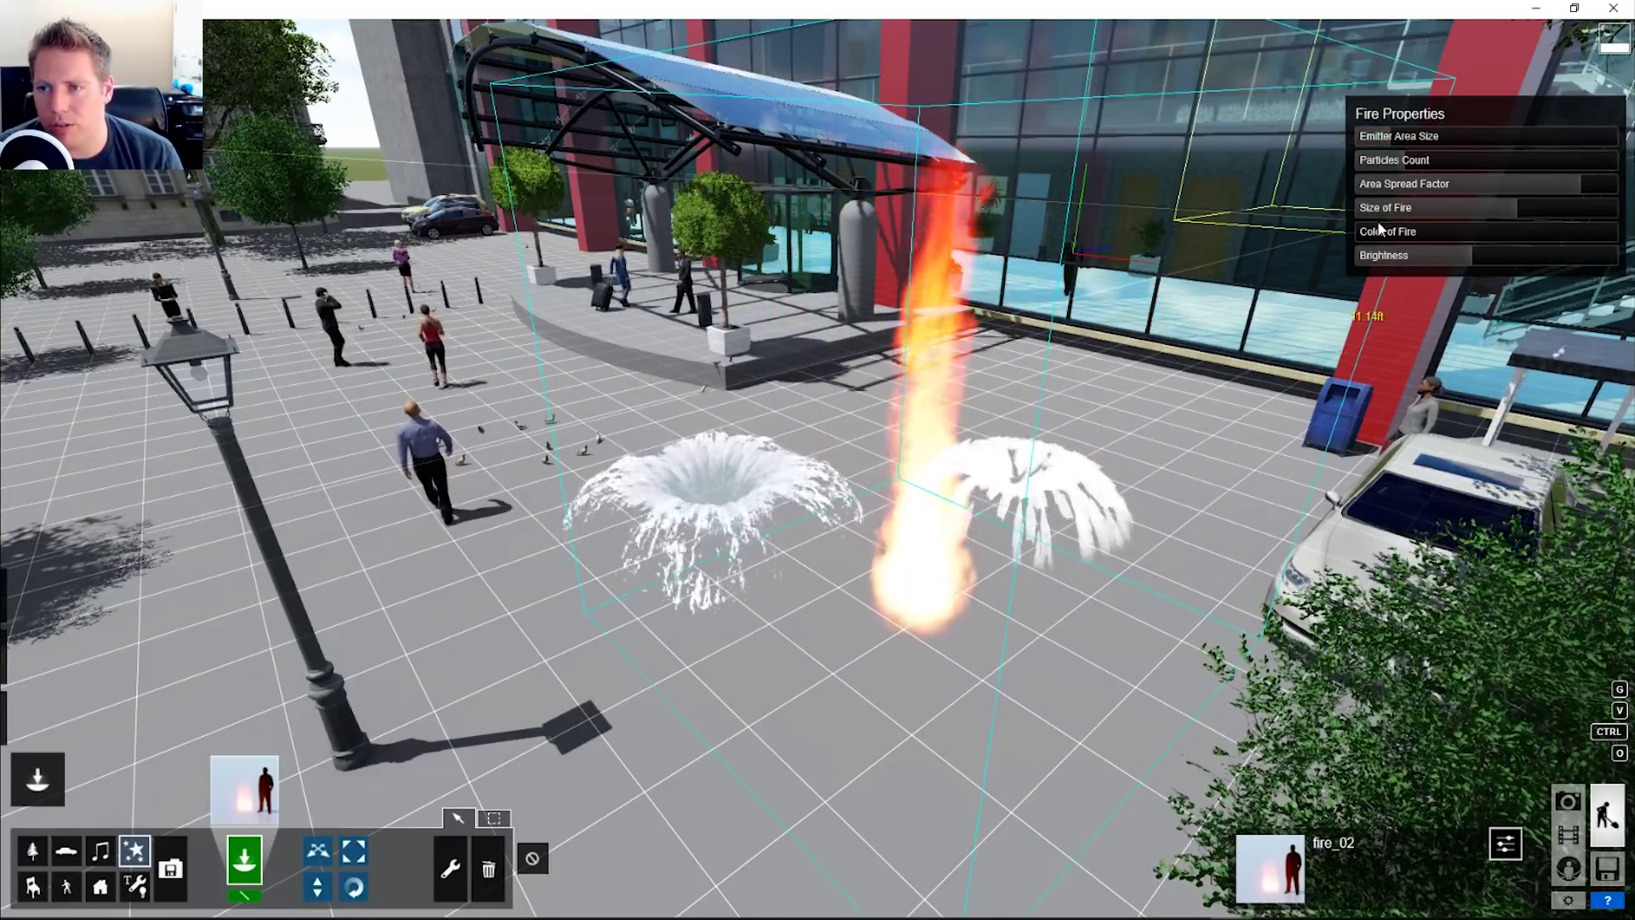
left_click_drag(1526, 237, 1274, 263)
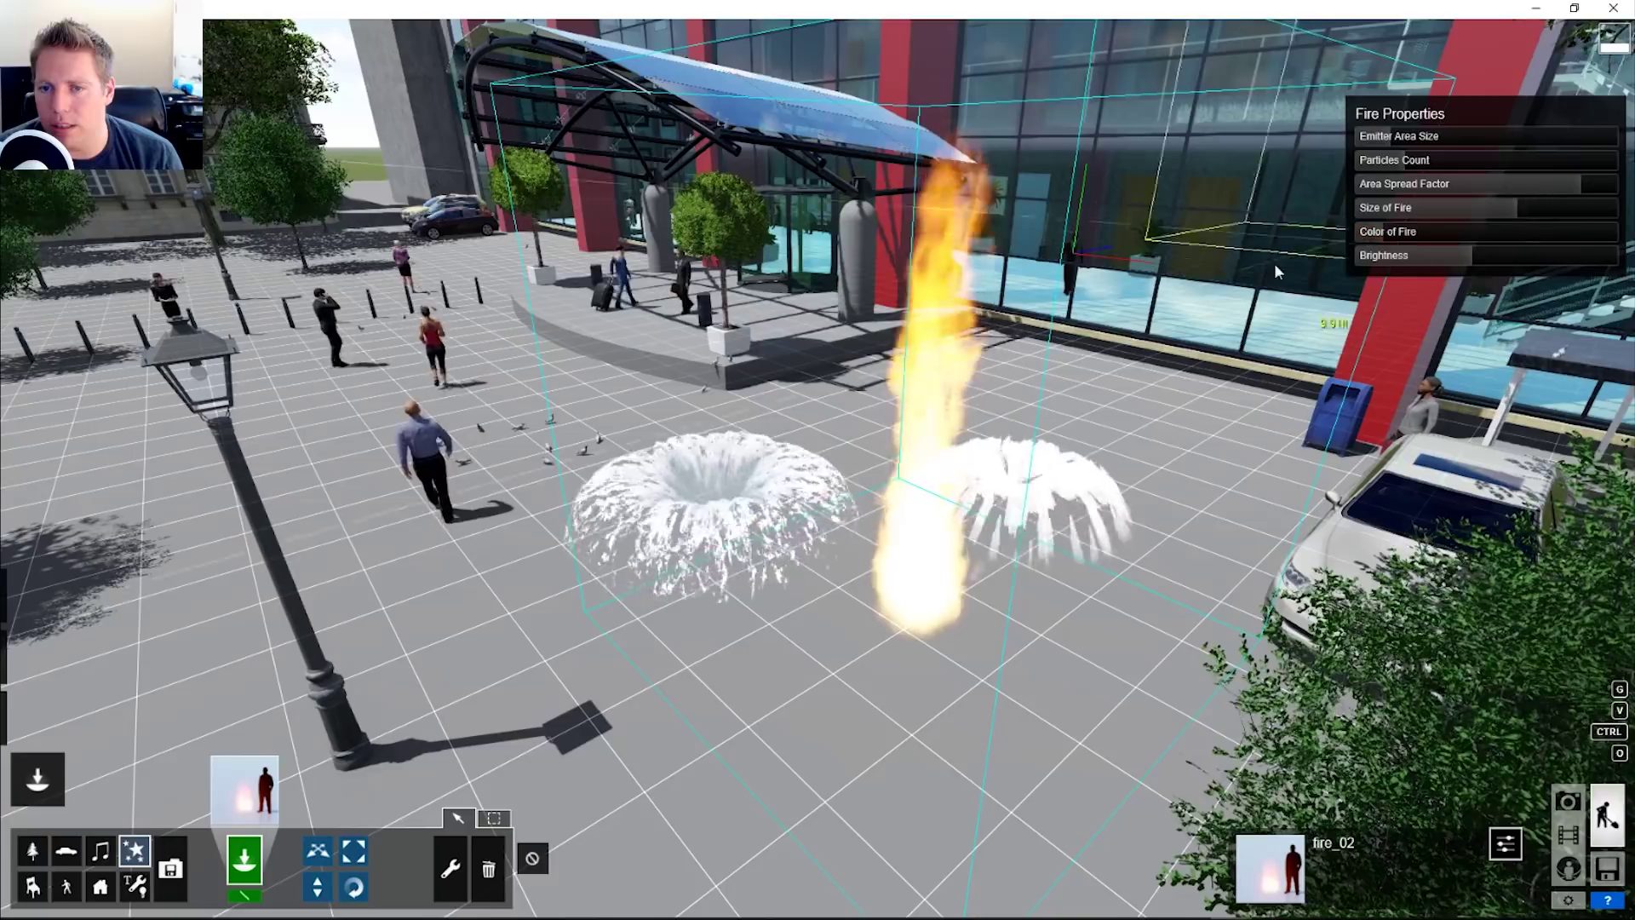
Step: Delete the fire and both fountains from the plaza together
left_click(488, 869)
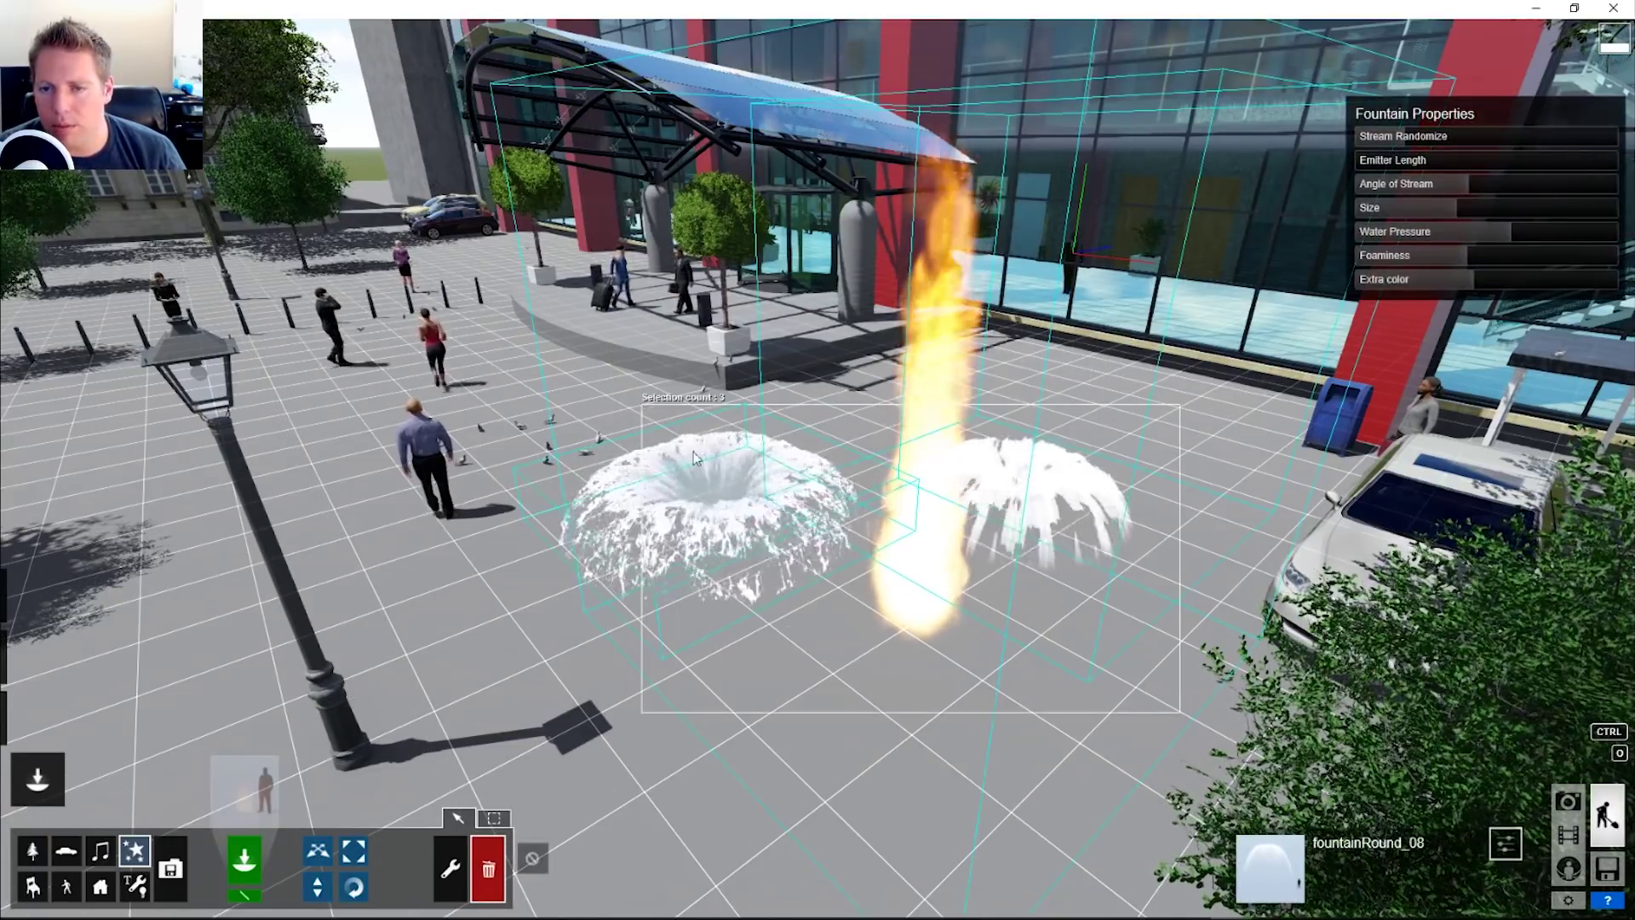
left_click(913, 625)
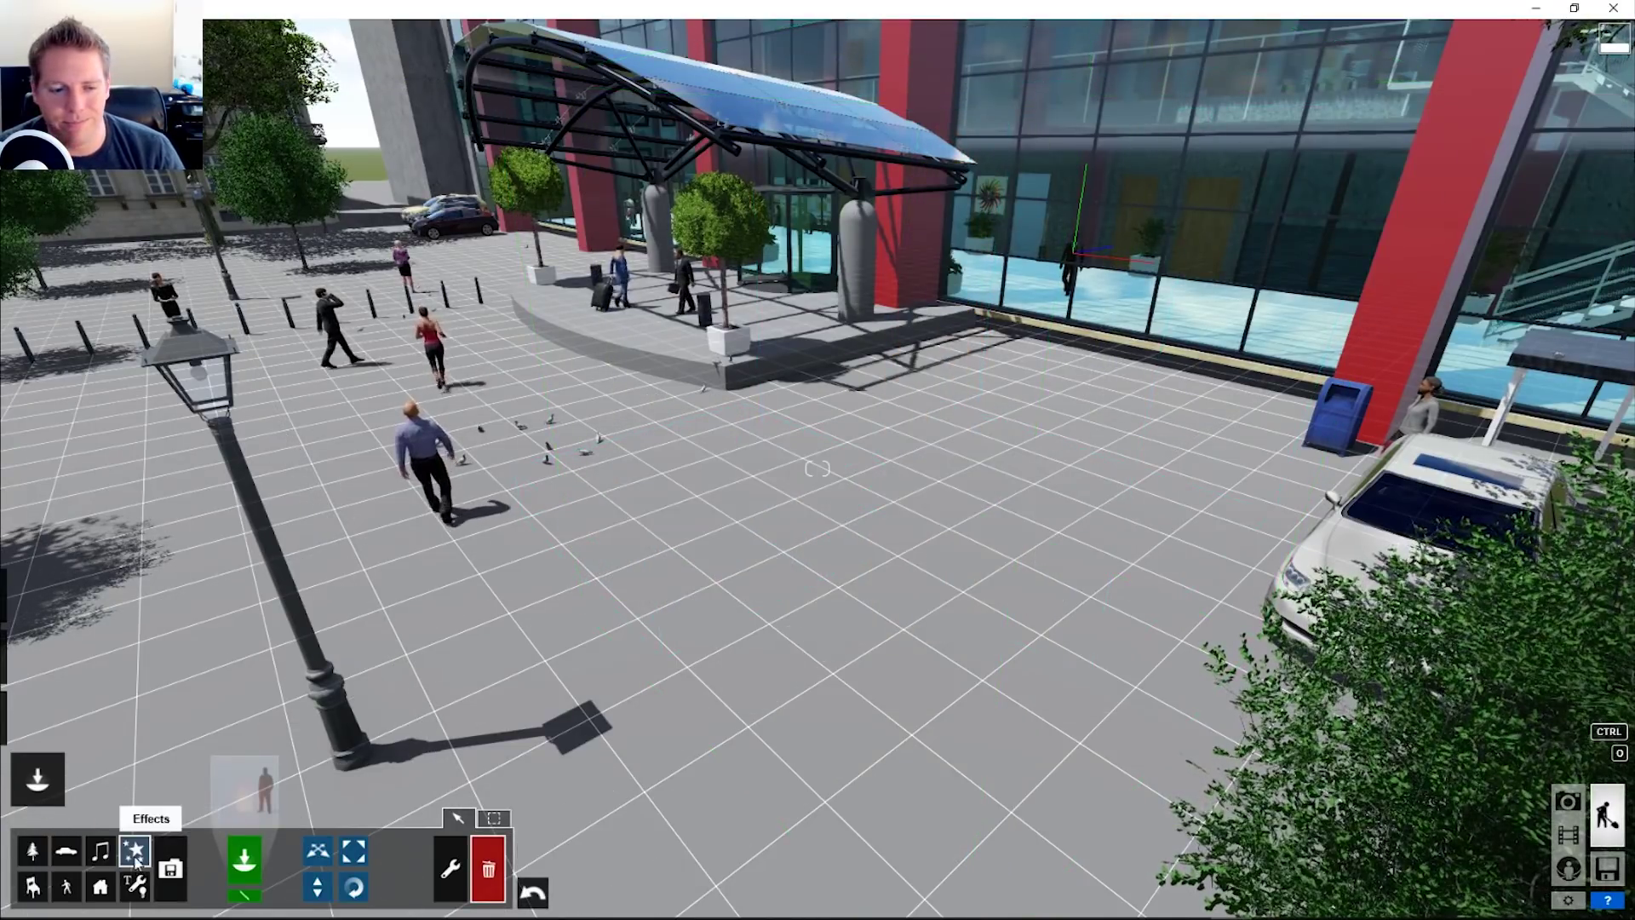
Step: Place a leaves_03 effect from the Effects library on the plaza and increase its Wind X
left_click(237, 817)
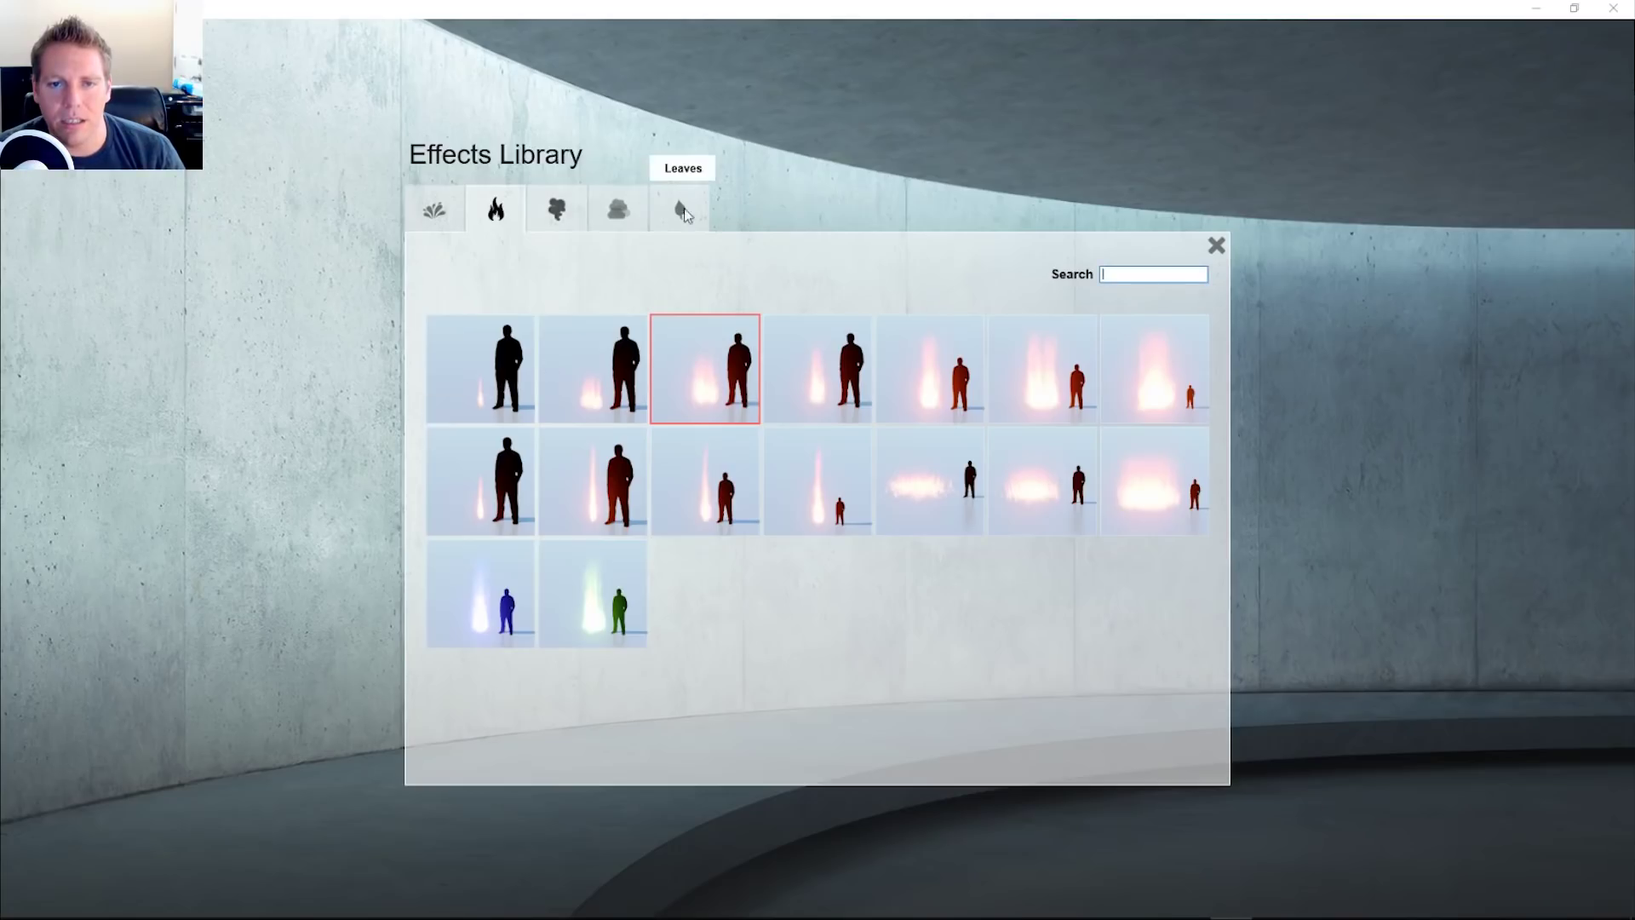
left_click(682, 206)
left_click(705, 368)
left_click(809, 472)
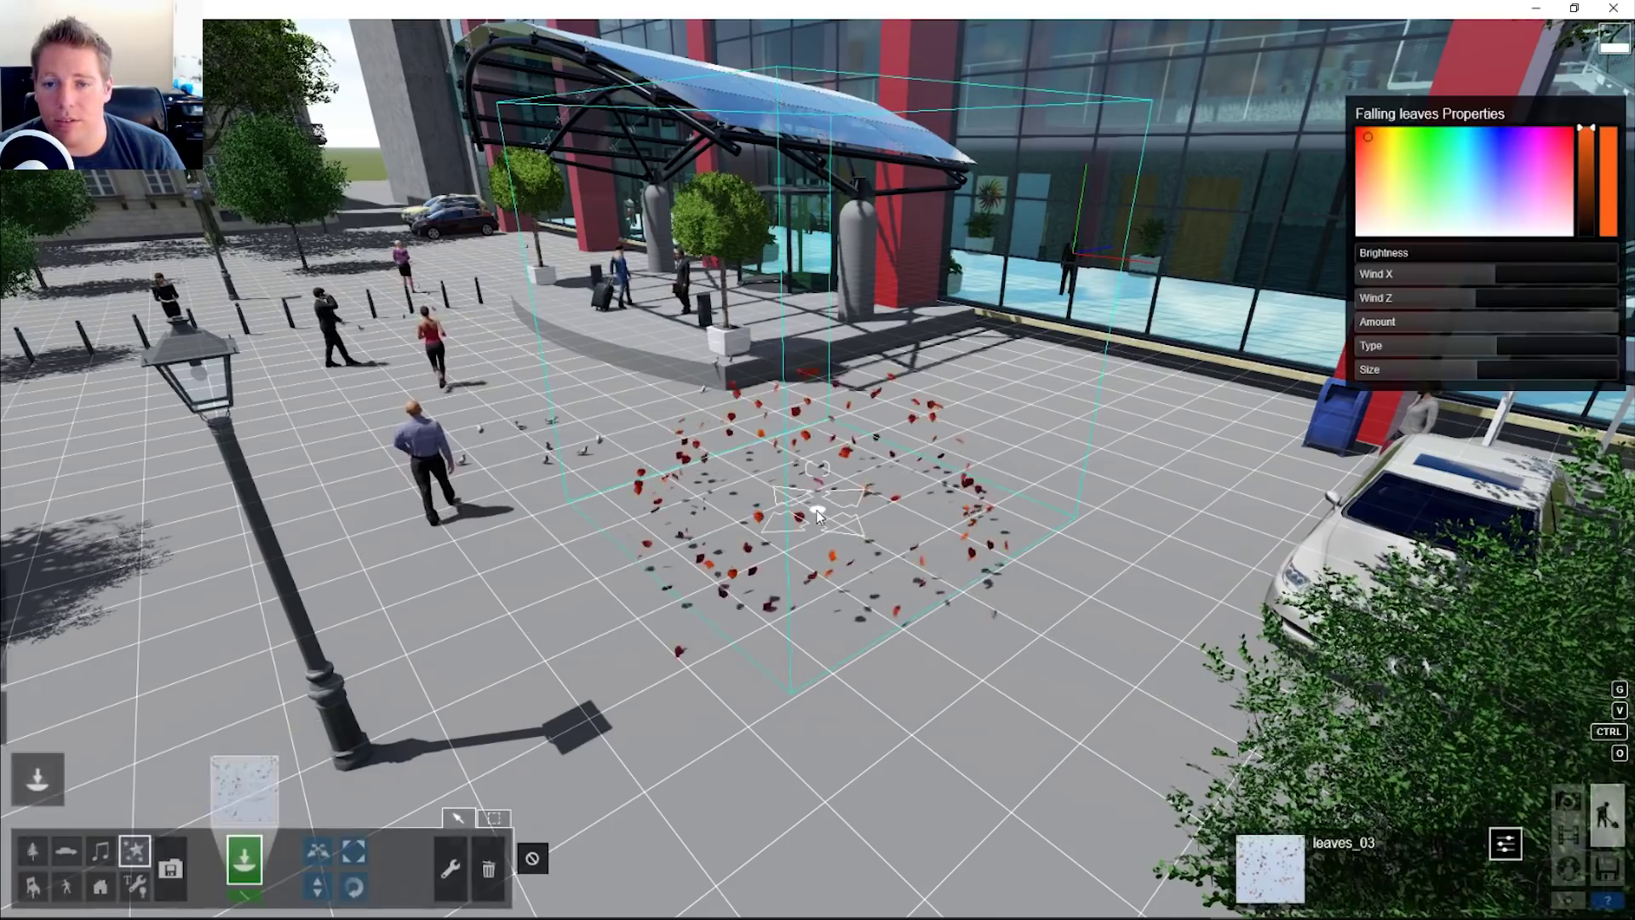
left_click_drag(1503, 269, 1561, 279)
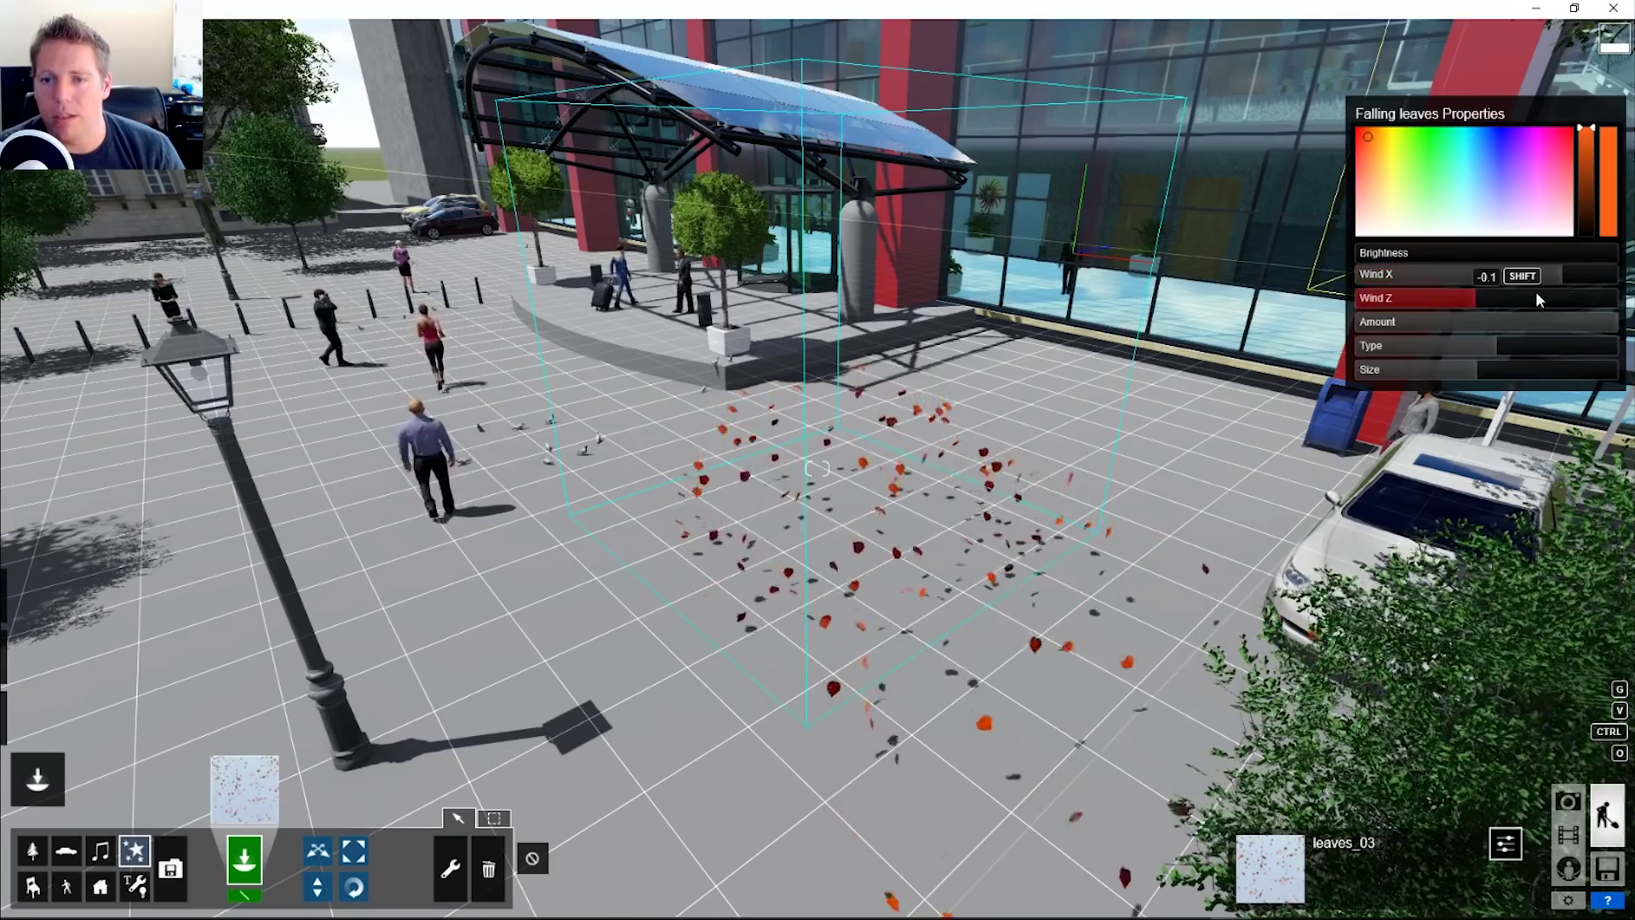
Step: Raise the falling leaves high above the plaza and view them drifting in front of the glass facade
left_click(318, 886)
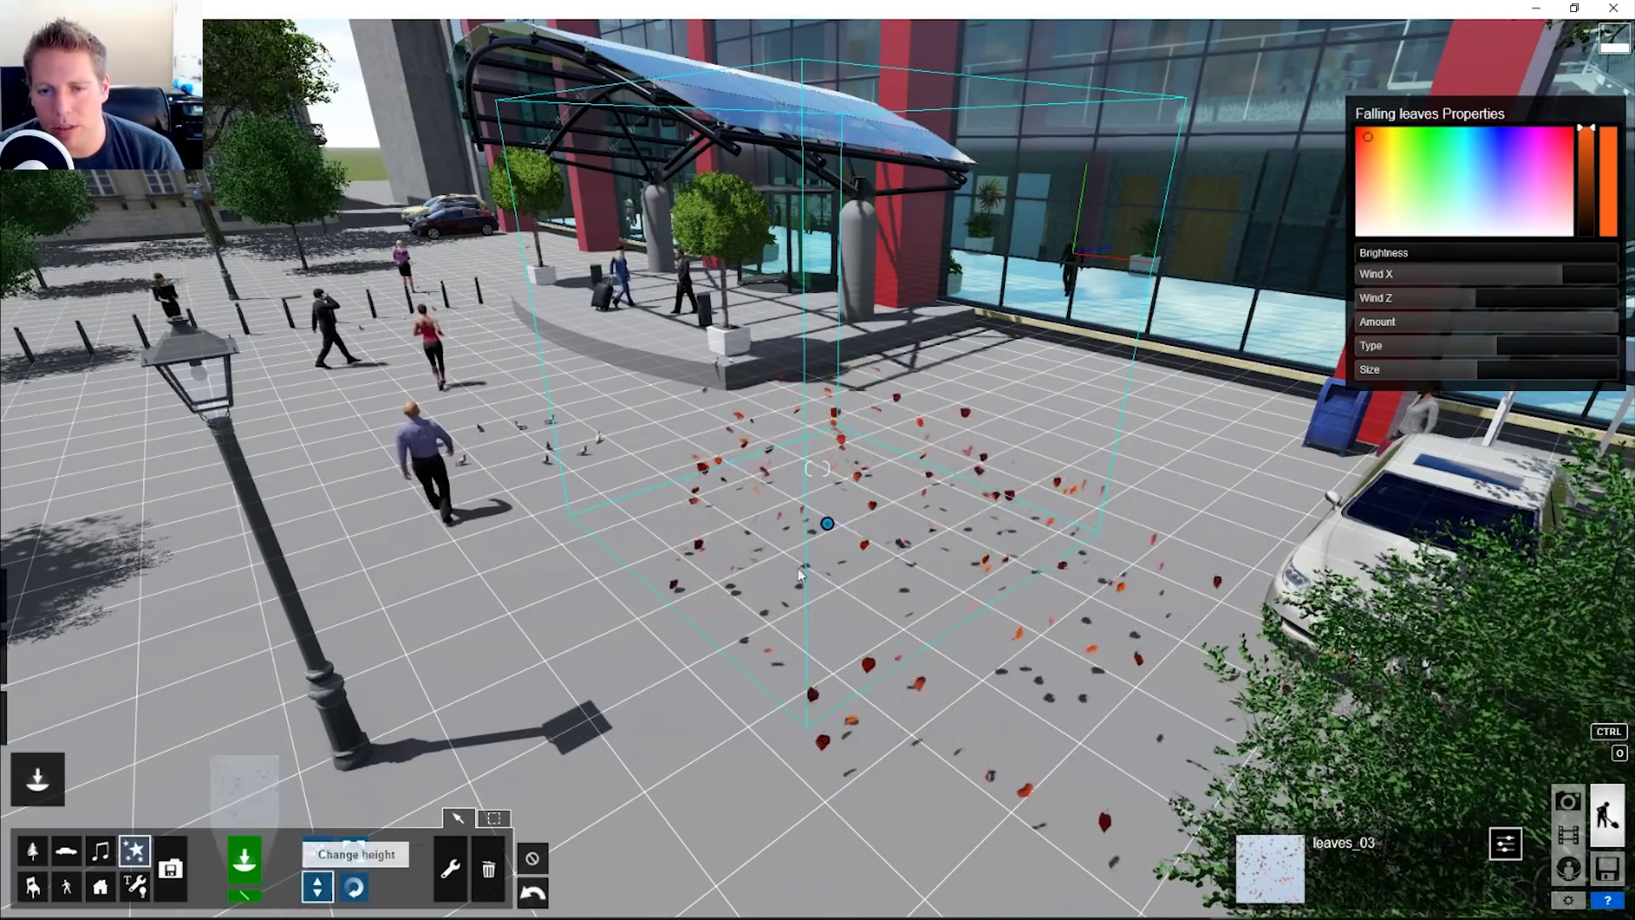
left_click_drag(828, 522, 830, 256)
right_click_drag(831, 255, 962, 144)
key("w")
key("s")
right_click_drag(826, 391, 737, 340)
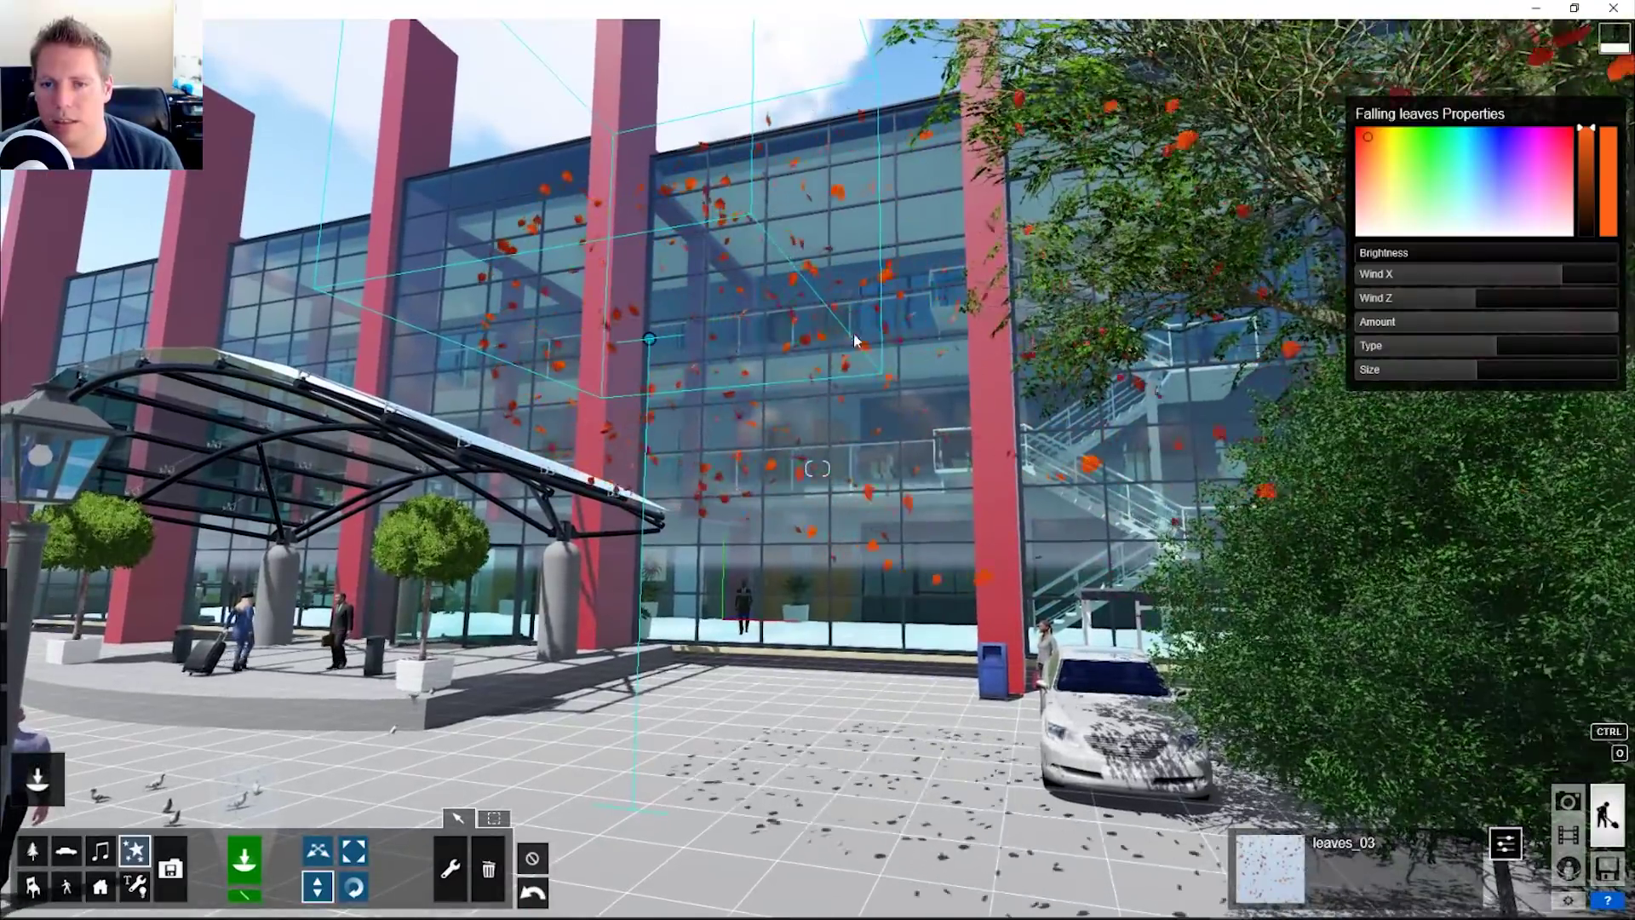
key("s")
key("w")
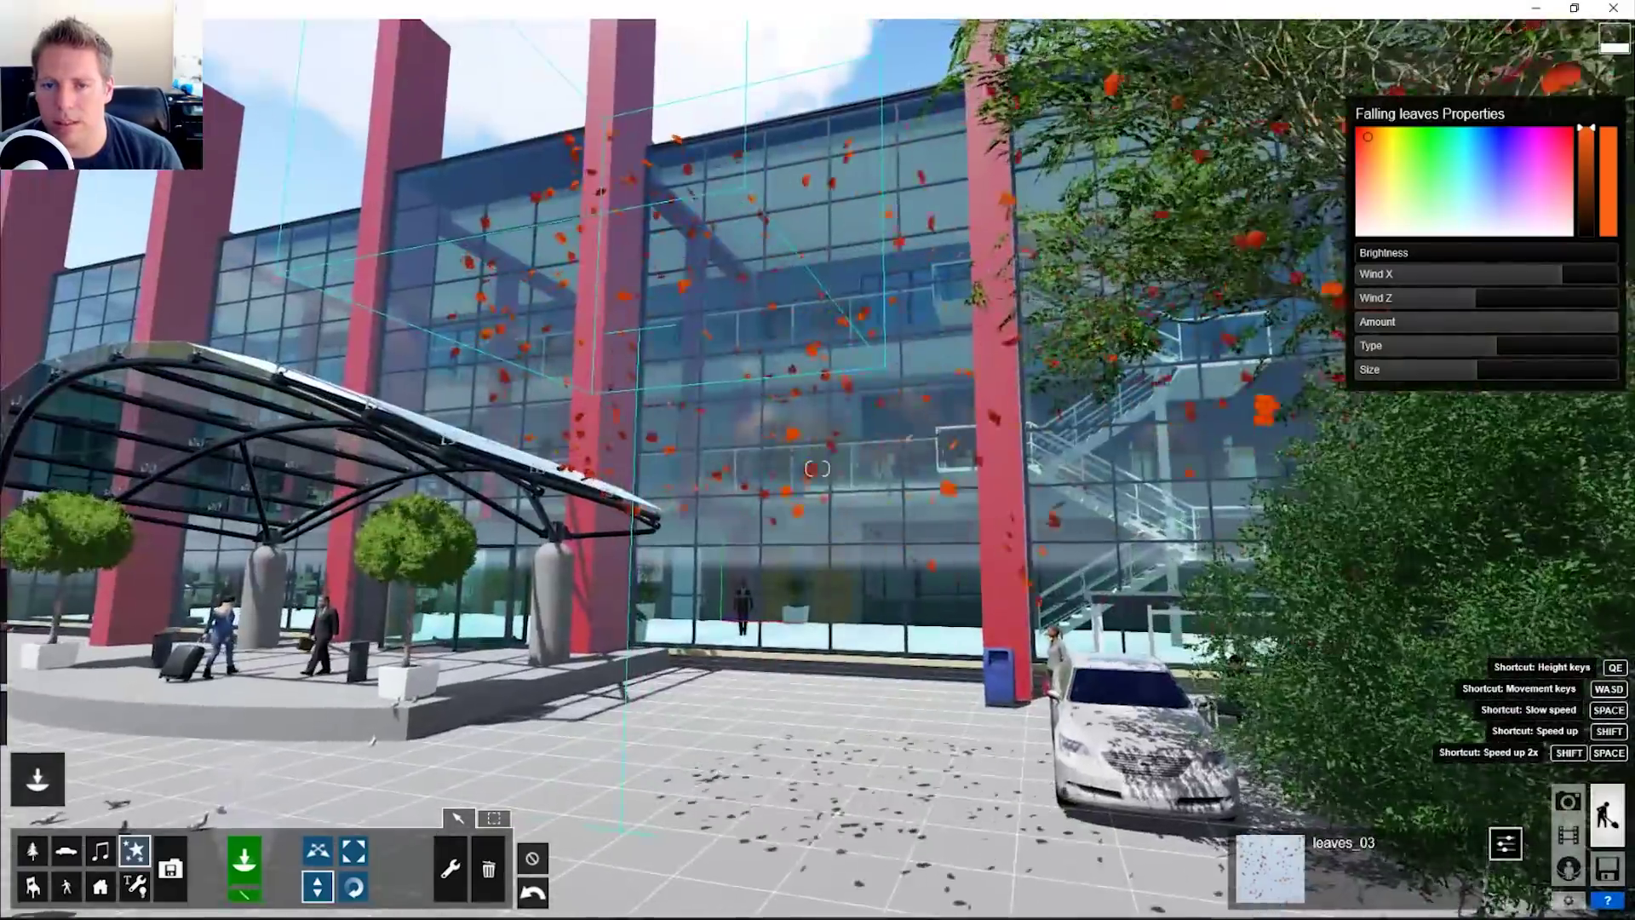
right_click_drag(796, 412, 952, 291)
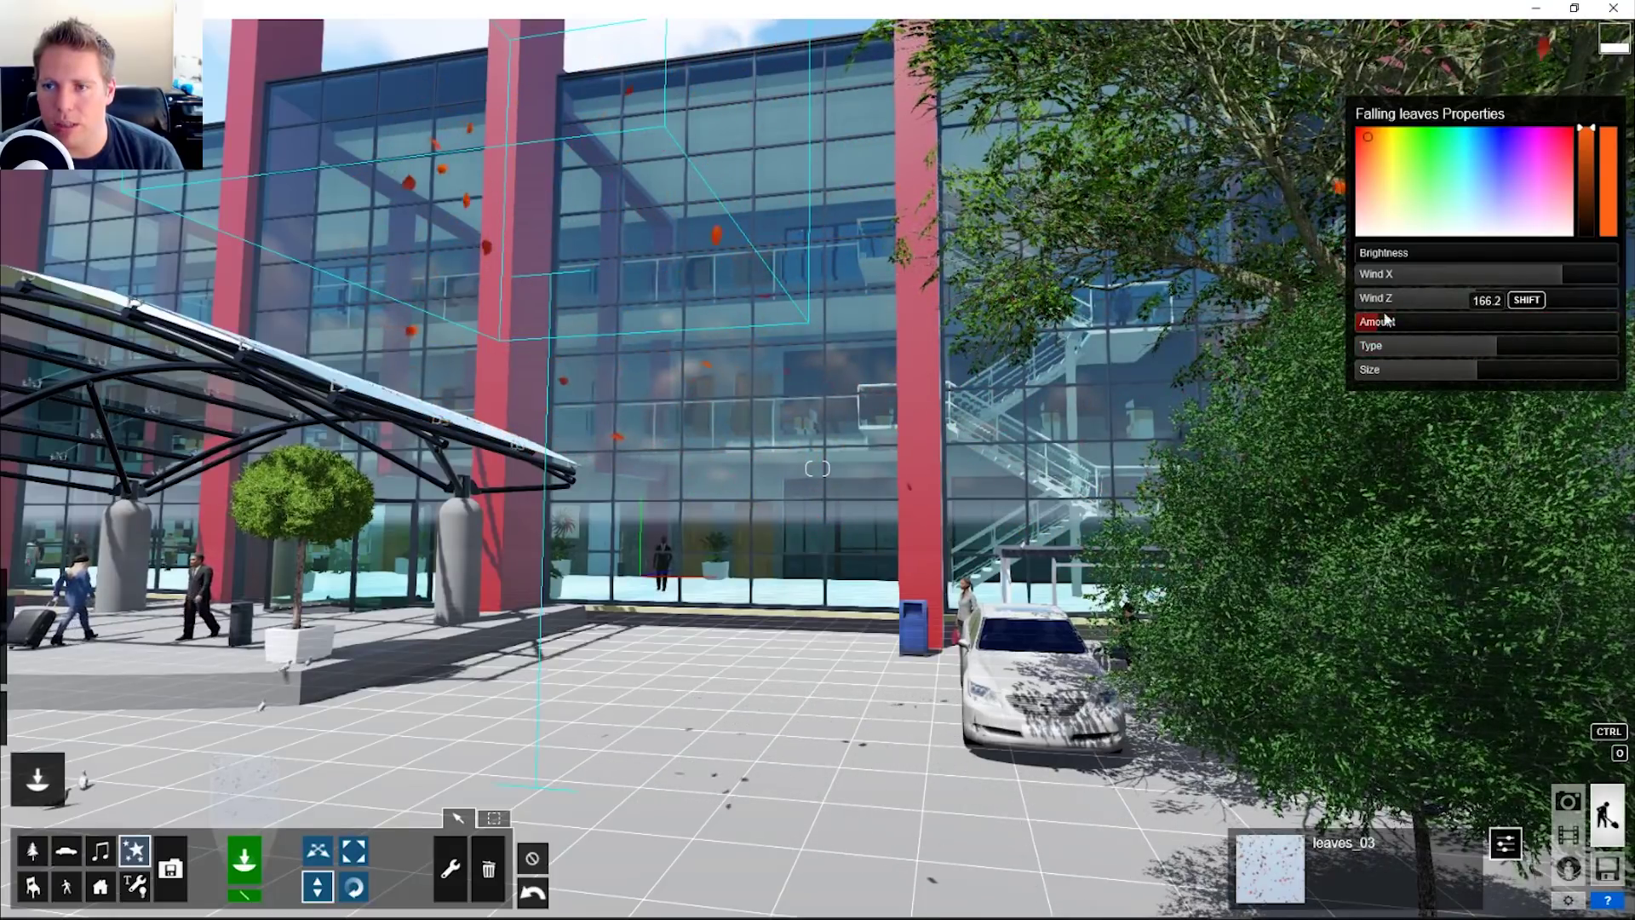
Step: Turn the falling leaves light green, reduce their size, and set a low Wind X and a high Wind Z
left_click_drag(1452, 161, 1427, 170)
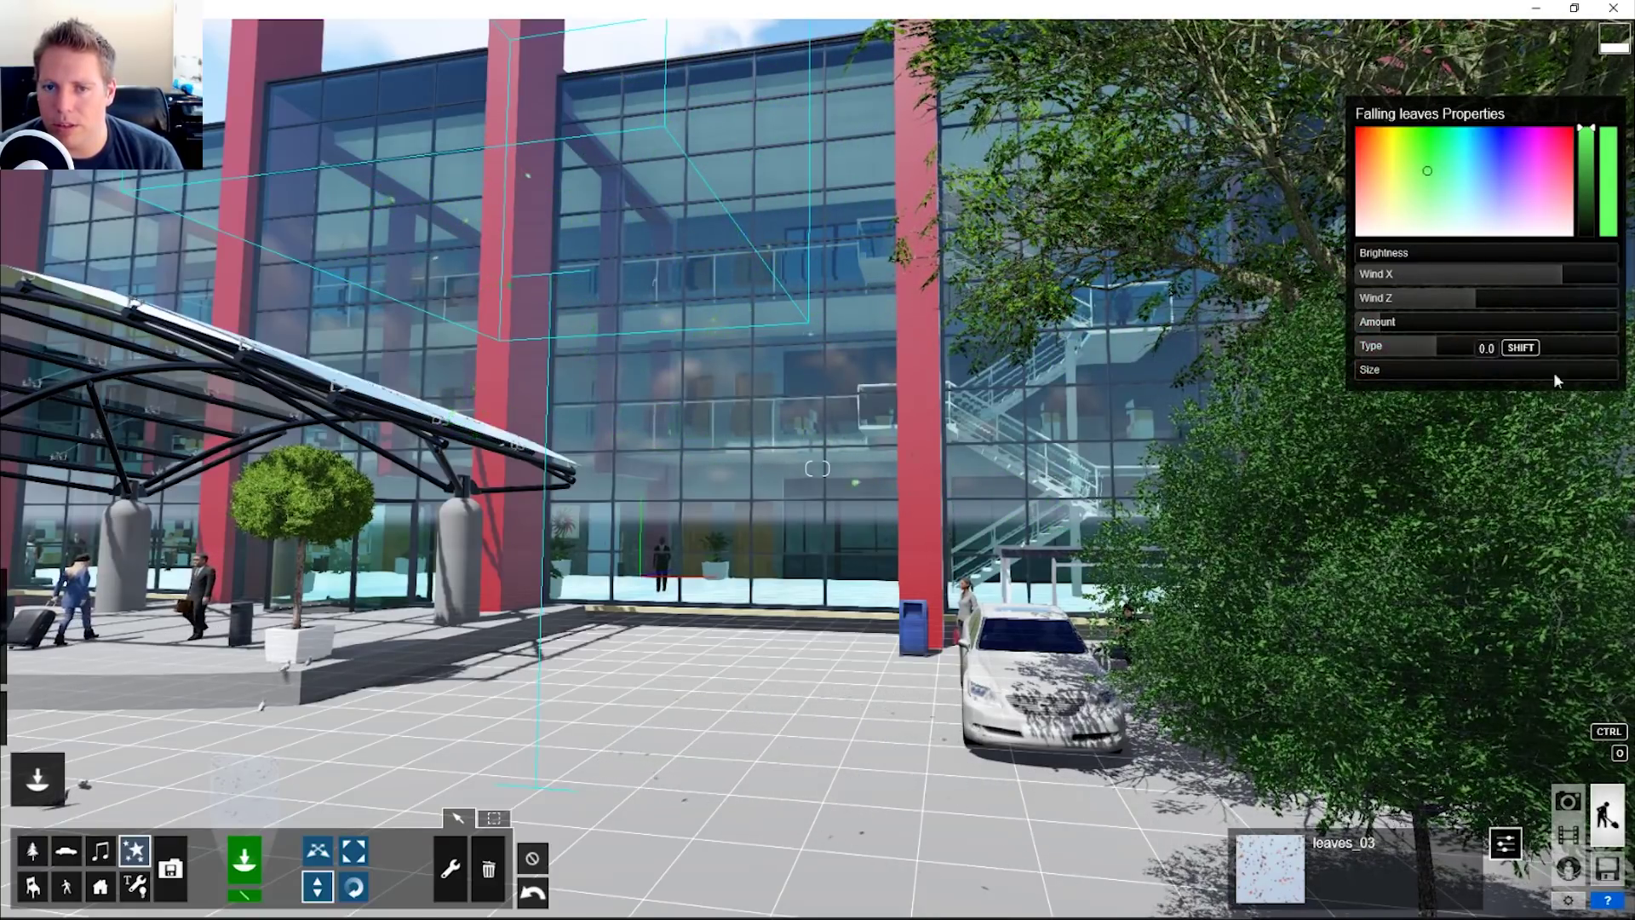
left_click_drag(1553, 371, 1463, 380)
left_click_drag(1485, 301, 1530, 304)
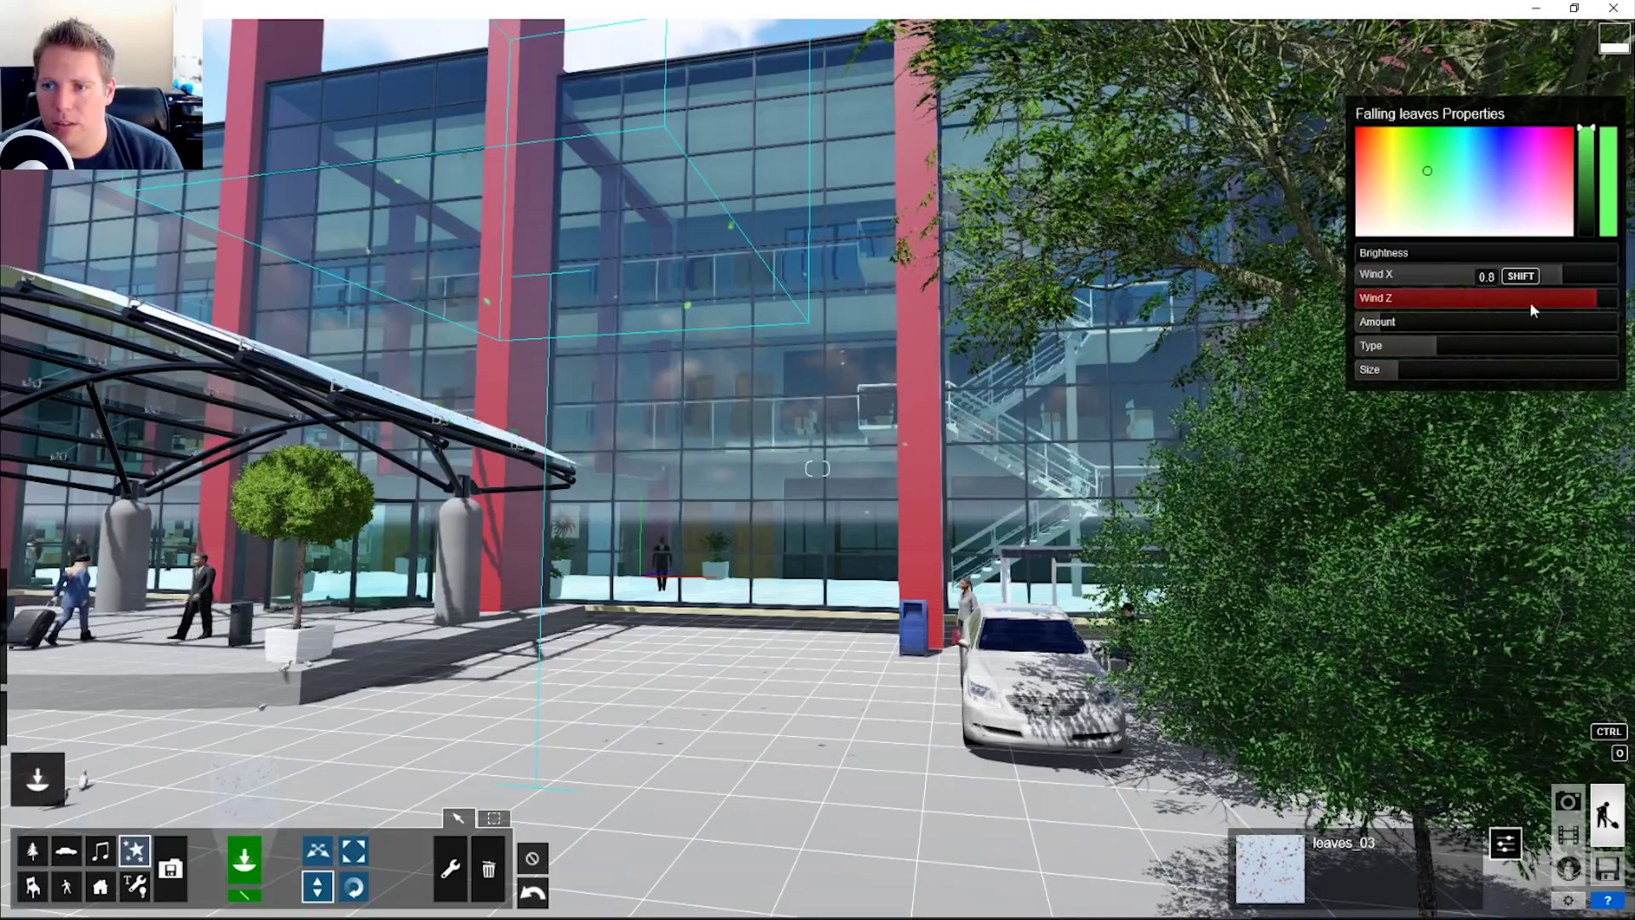
left_click_drag(1423, 290, 1609, 290)
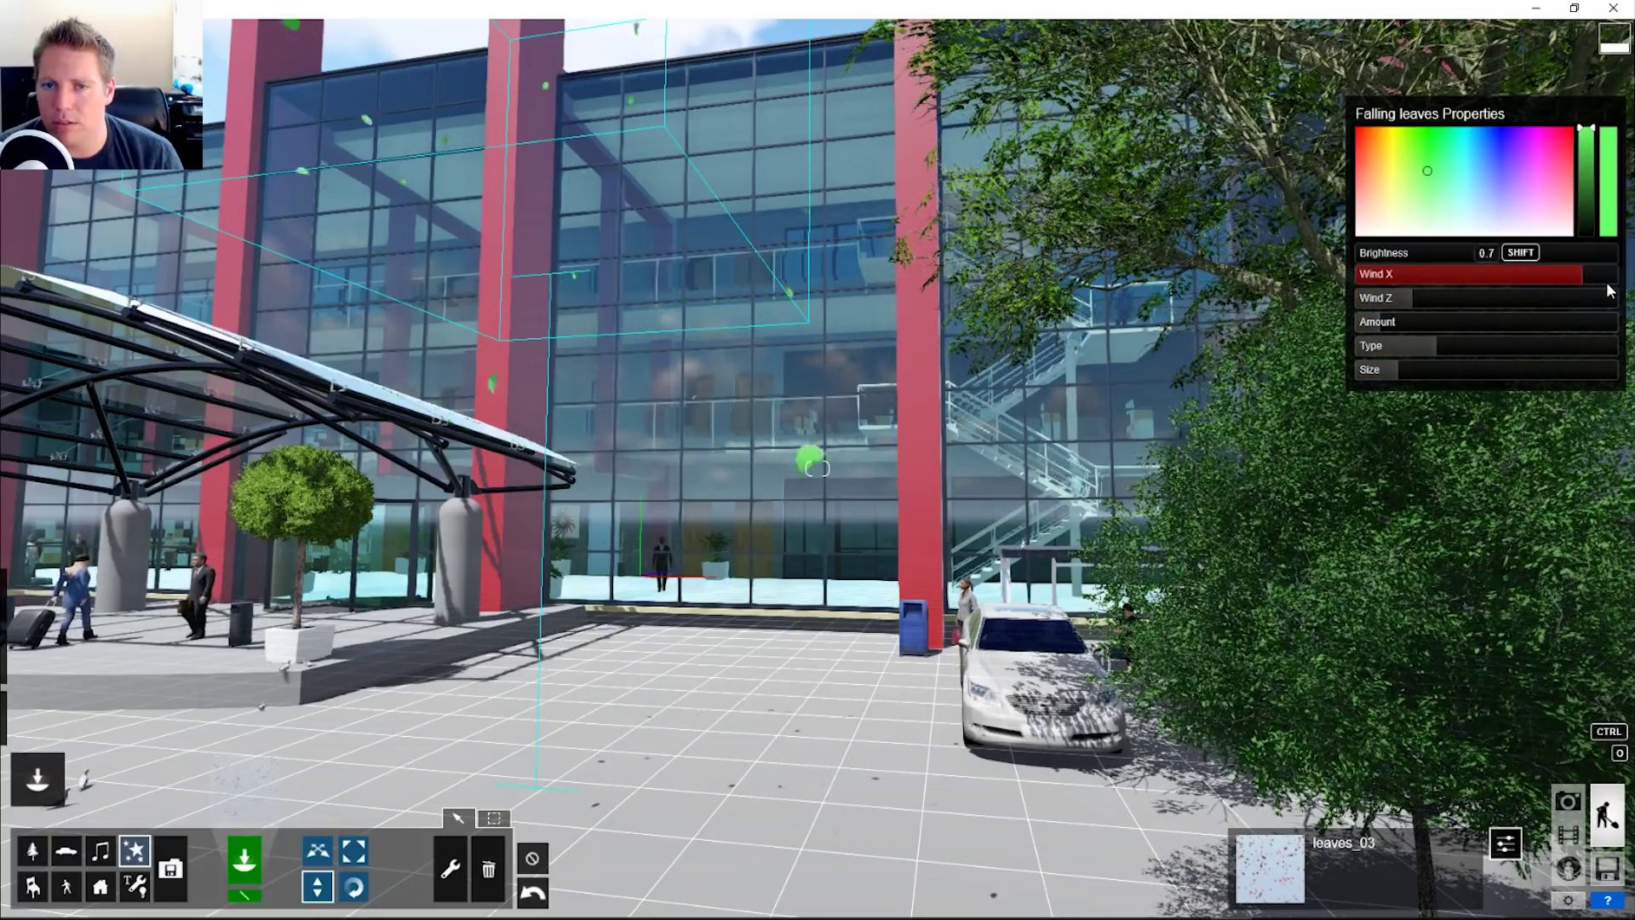
left_click_drag(1421, 300, 1626, 315)
left_click(1428, 274)
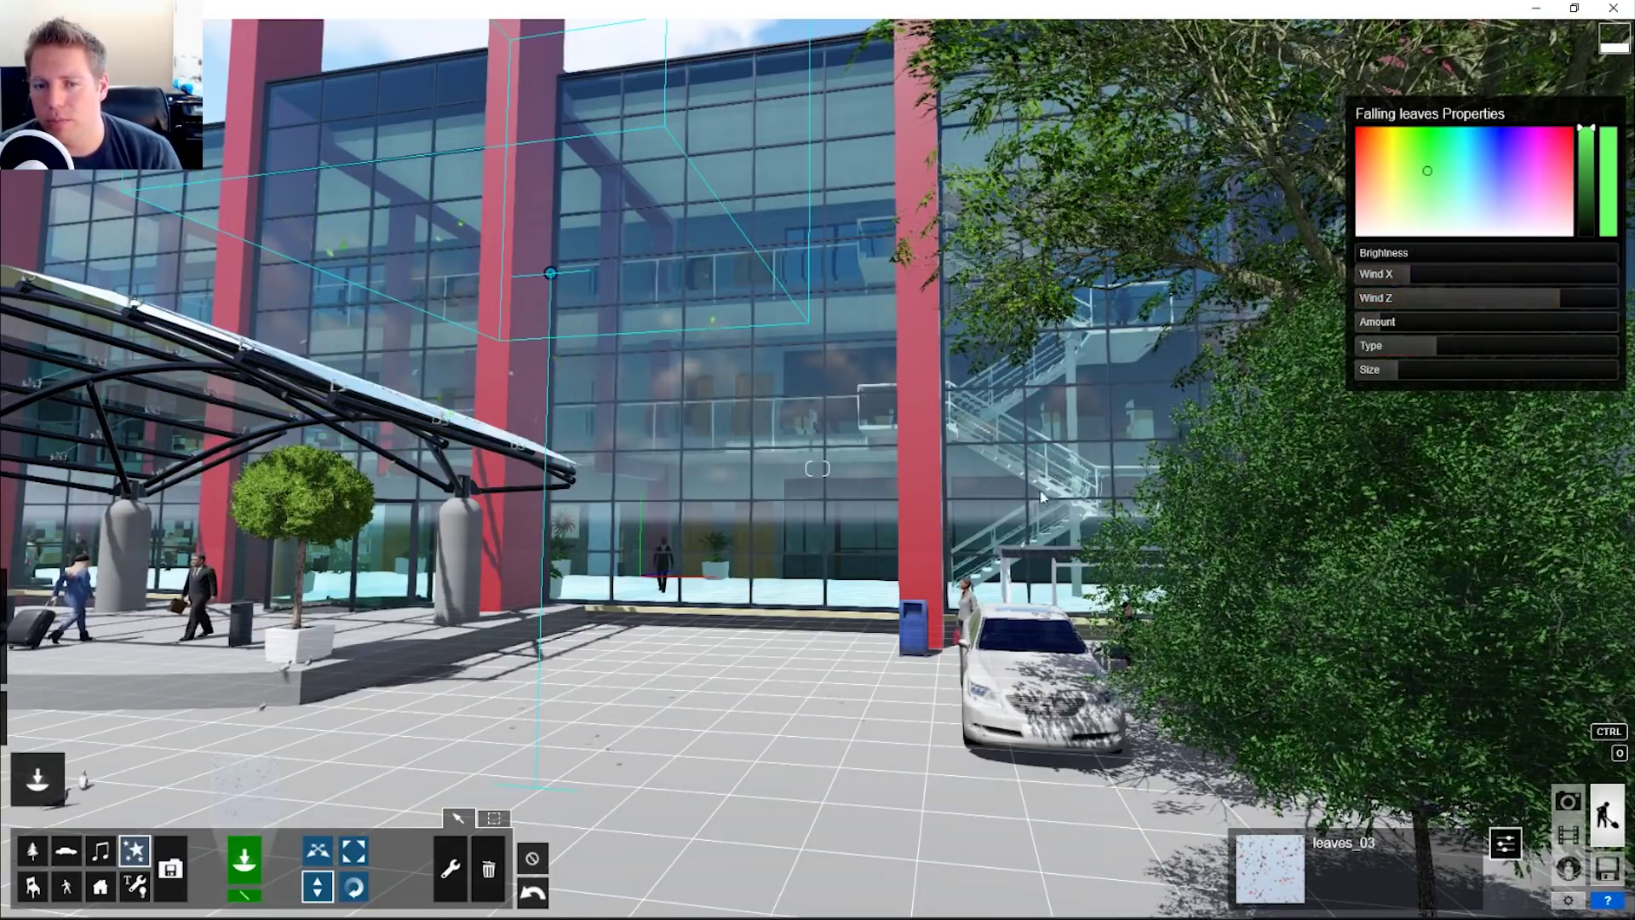
Step: Delete the leaves_03 effect hanging above the plaza
key("s")
right_click_drag(1043, 498, 967, 548)
left_click(488, 868)
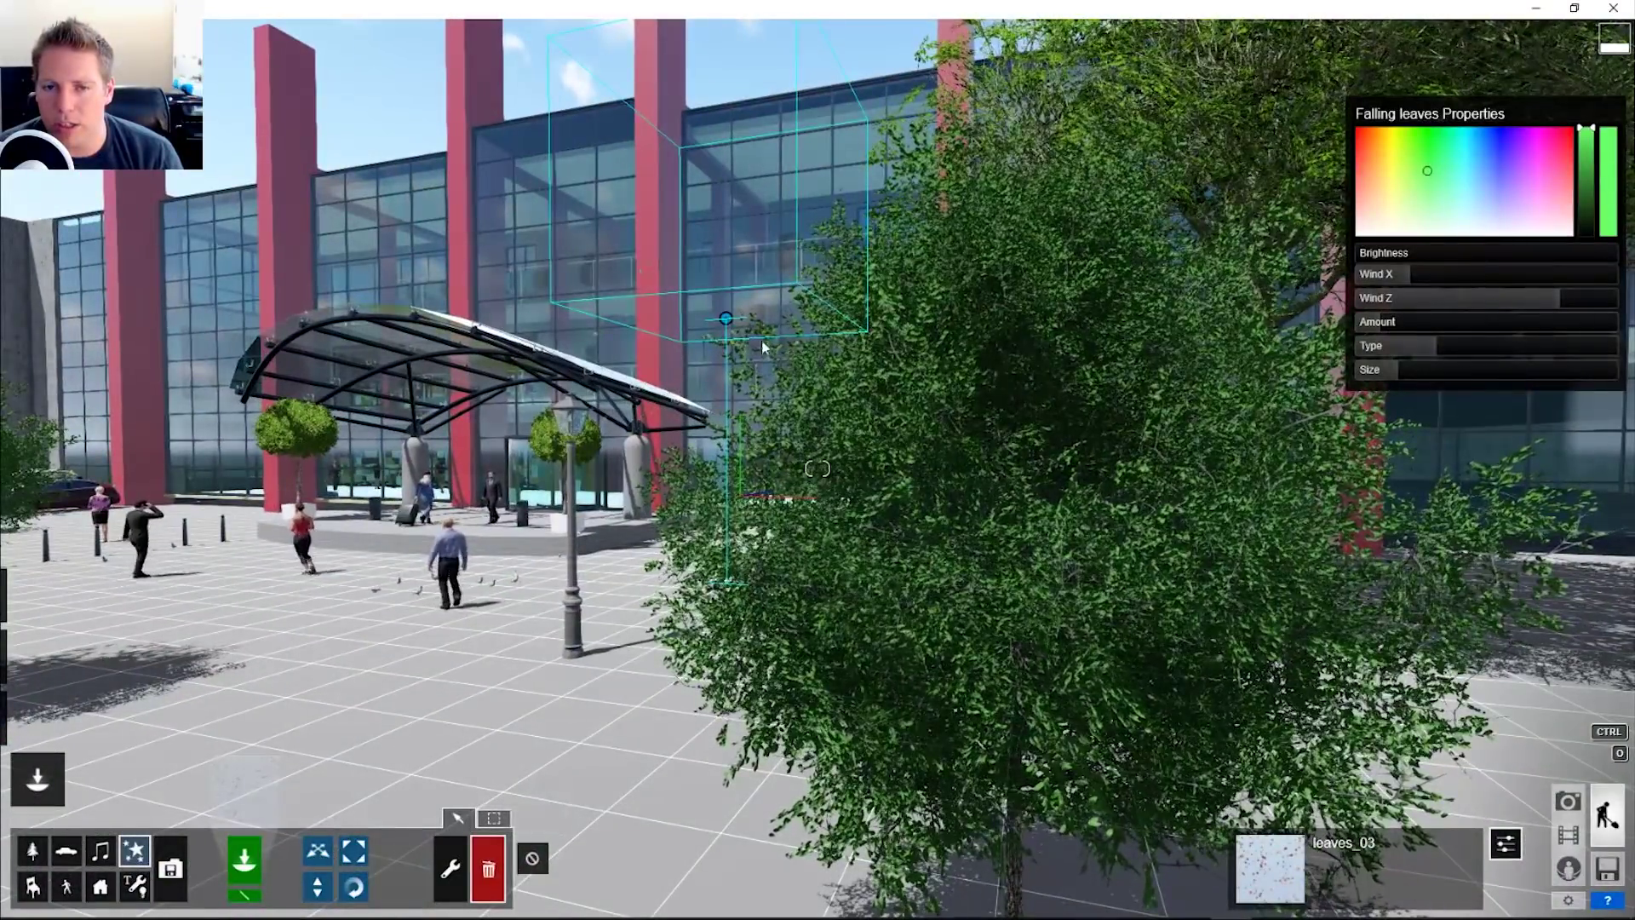
left_click(726, 319)
Step: Look through the other Effects library categories, including smoke and fire, and leave without choosing an effect
left_click(258, 774)
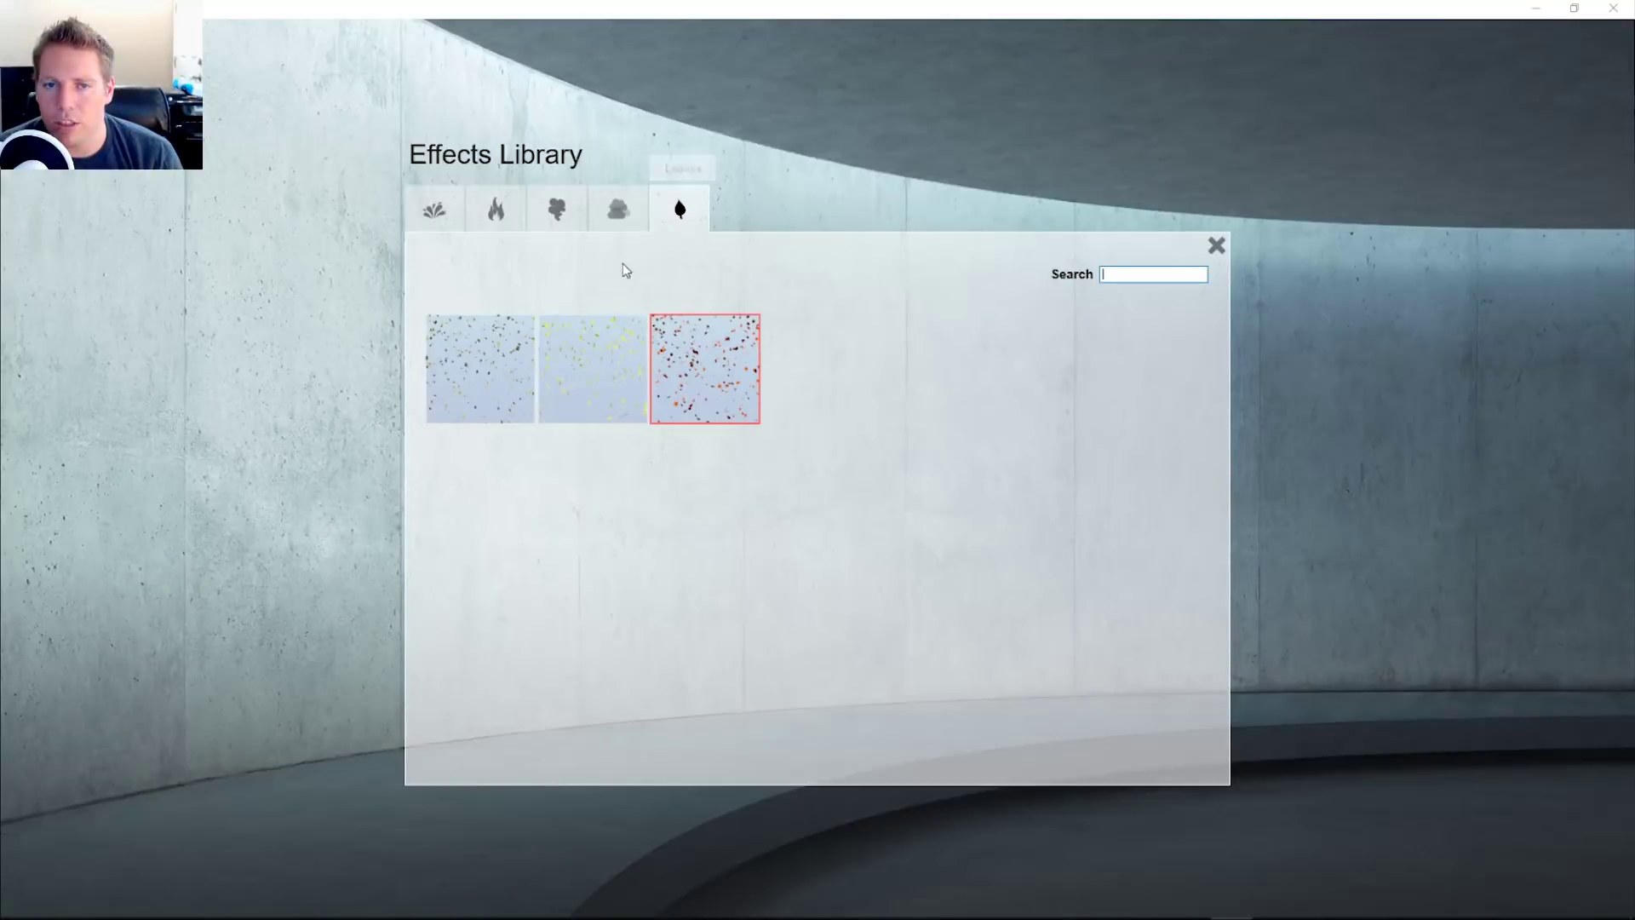
left_click(613, 213)
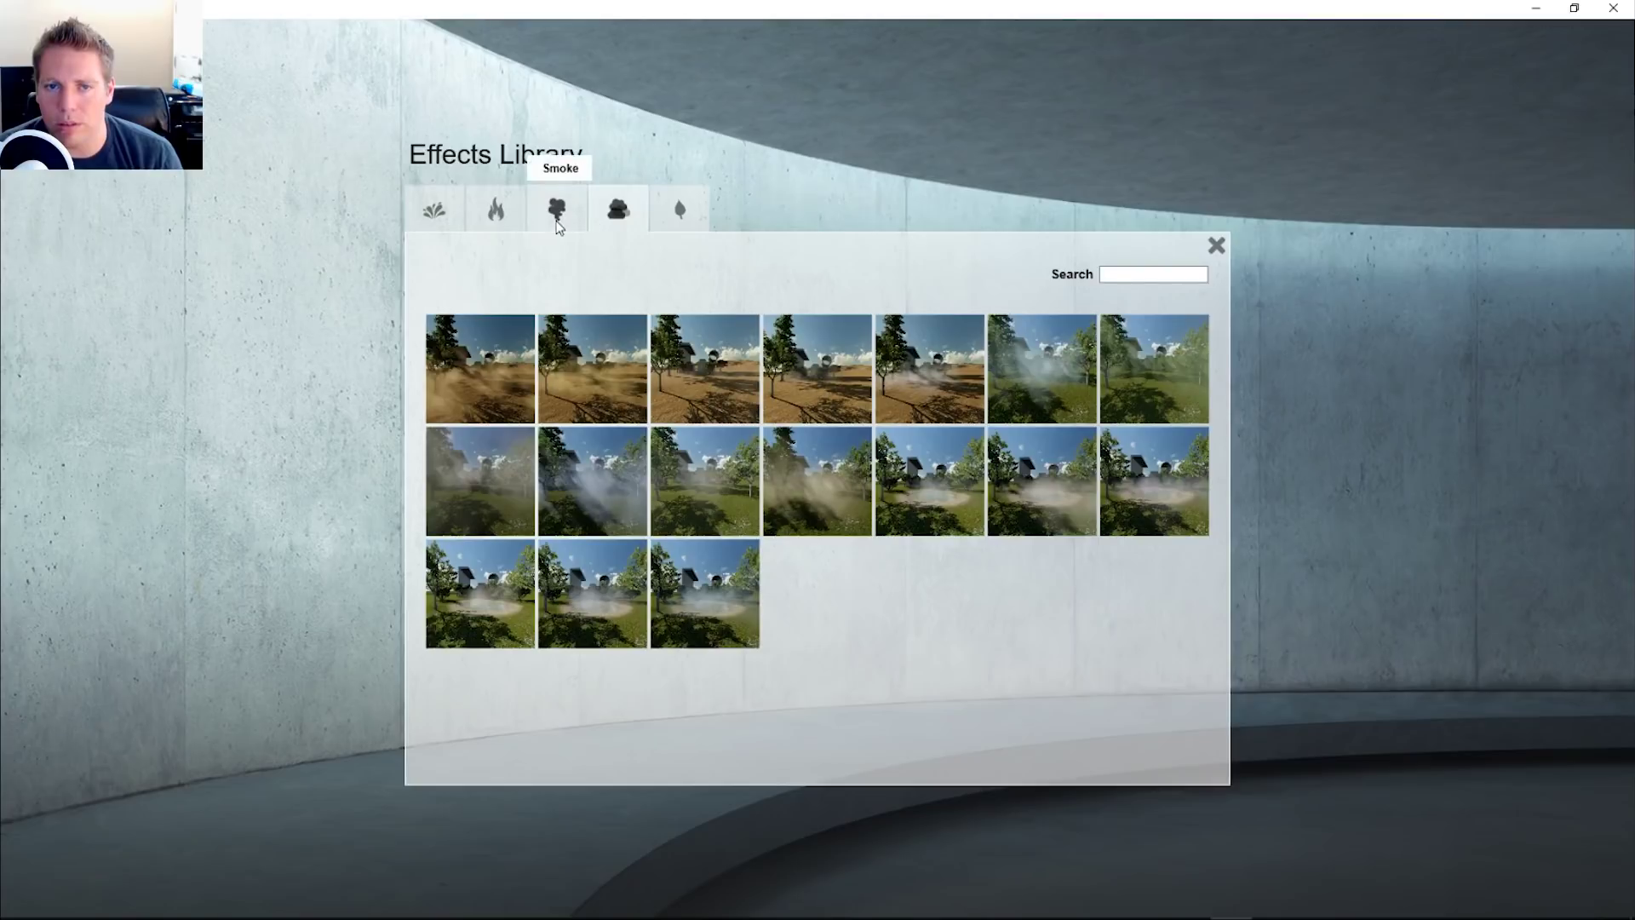
left_click(557, 221)
left_click(518, 220)
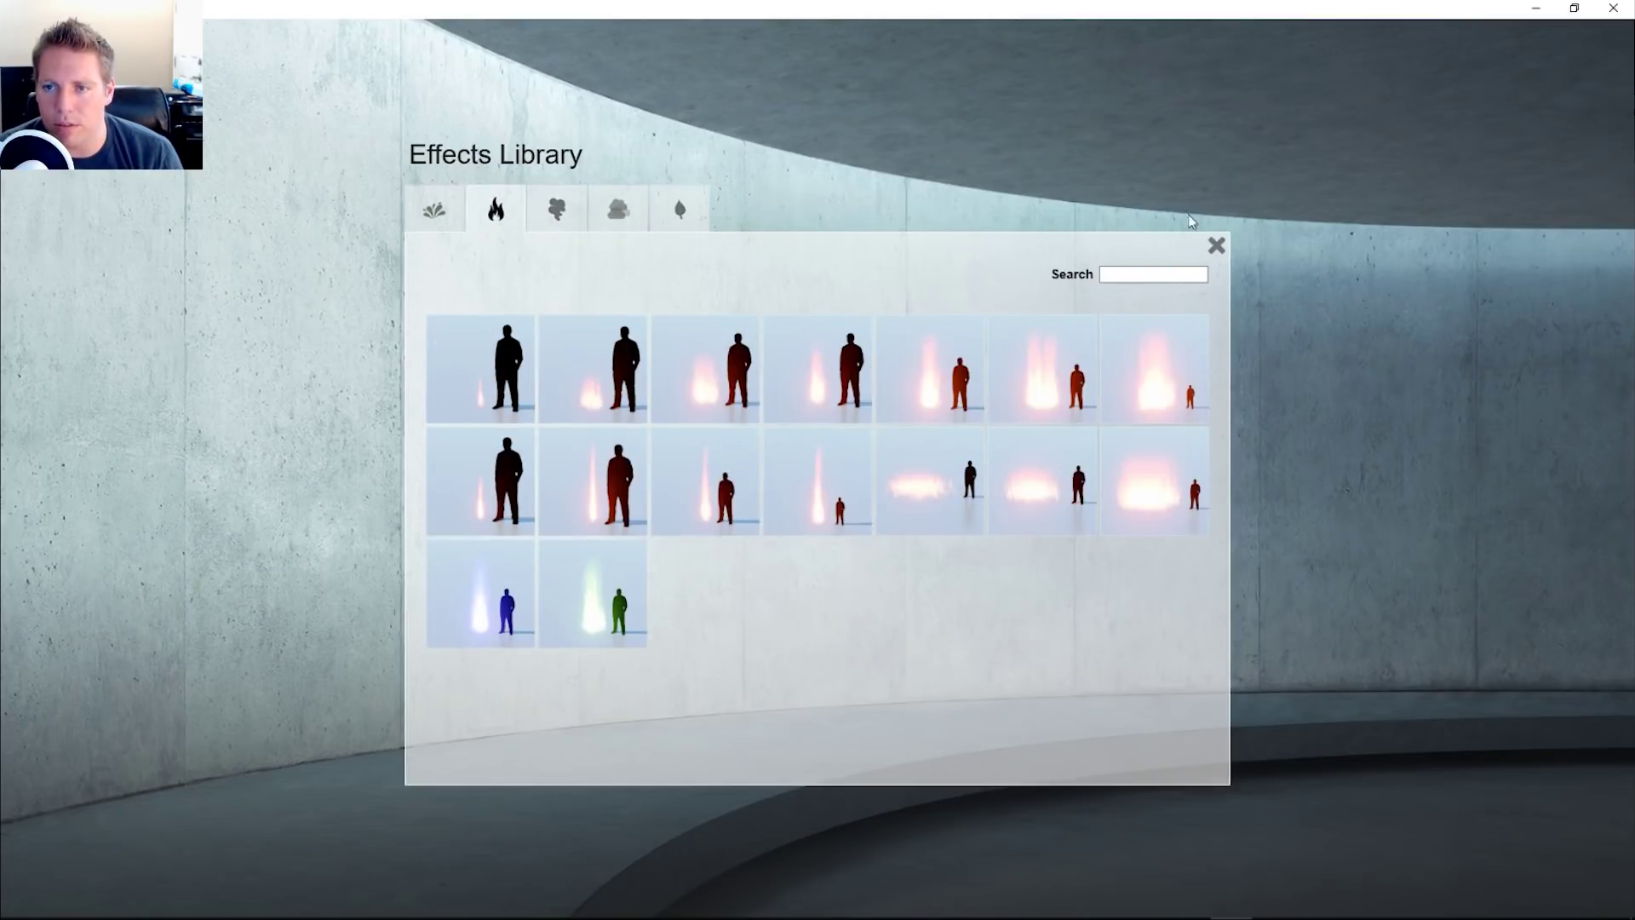
left_click(1216, 245)
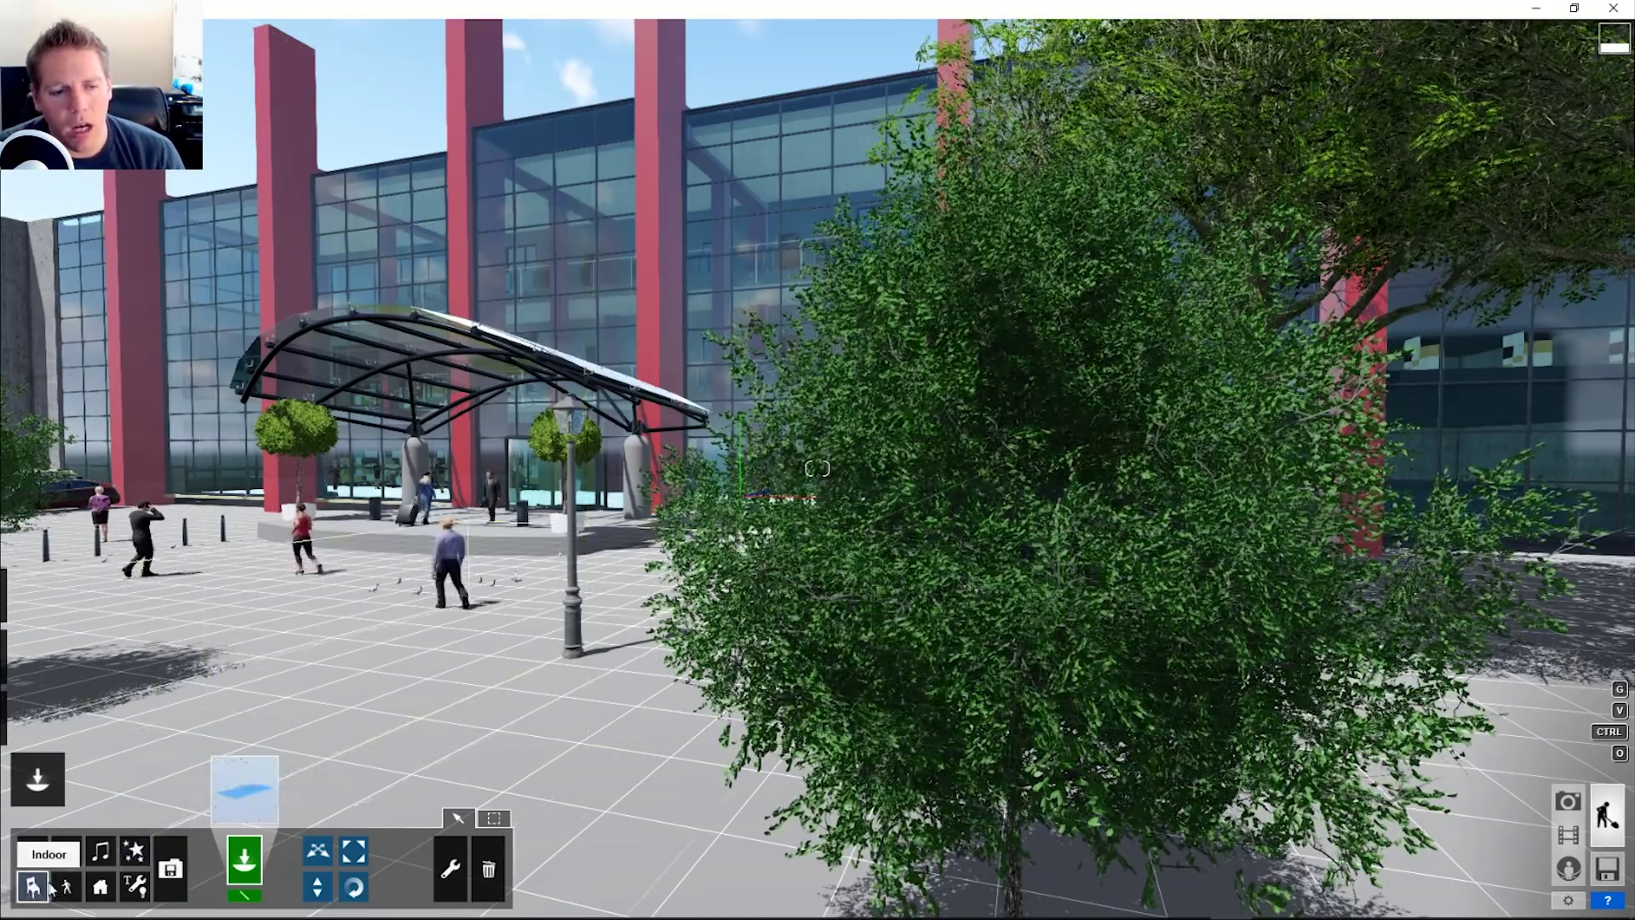
Step: Place a double bed with light bedding from the Indoor library on the plaza near the parked white car
left_click(244, 792)
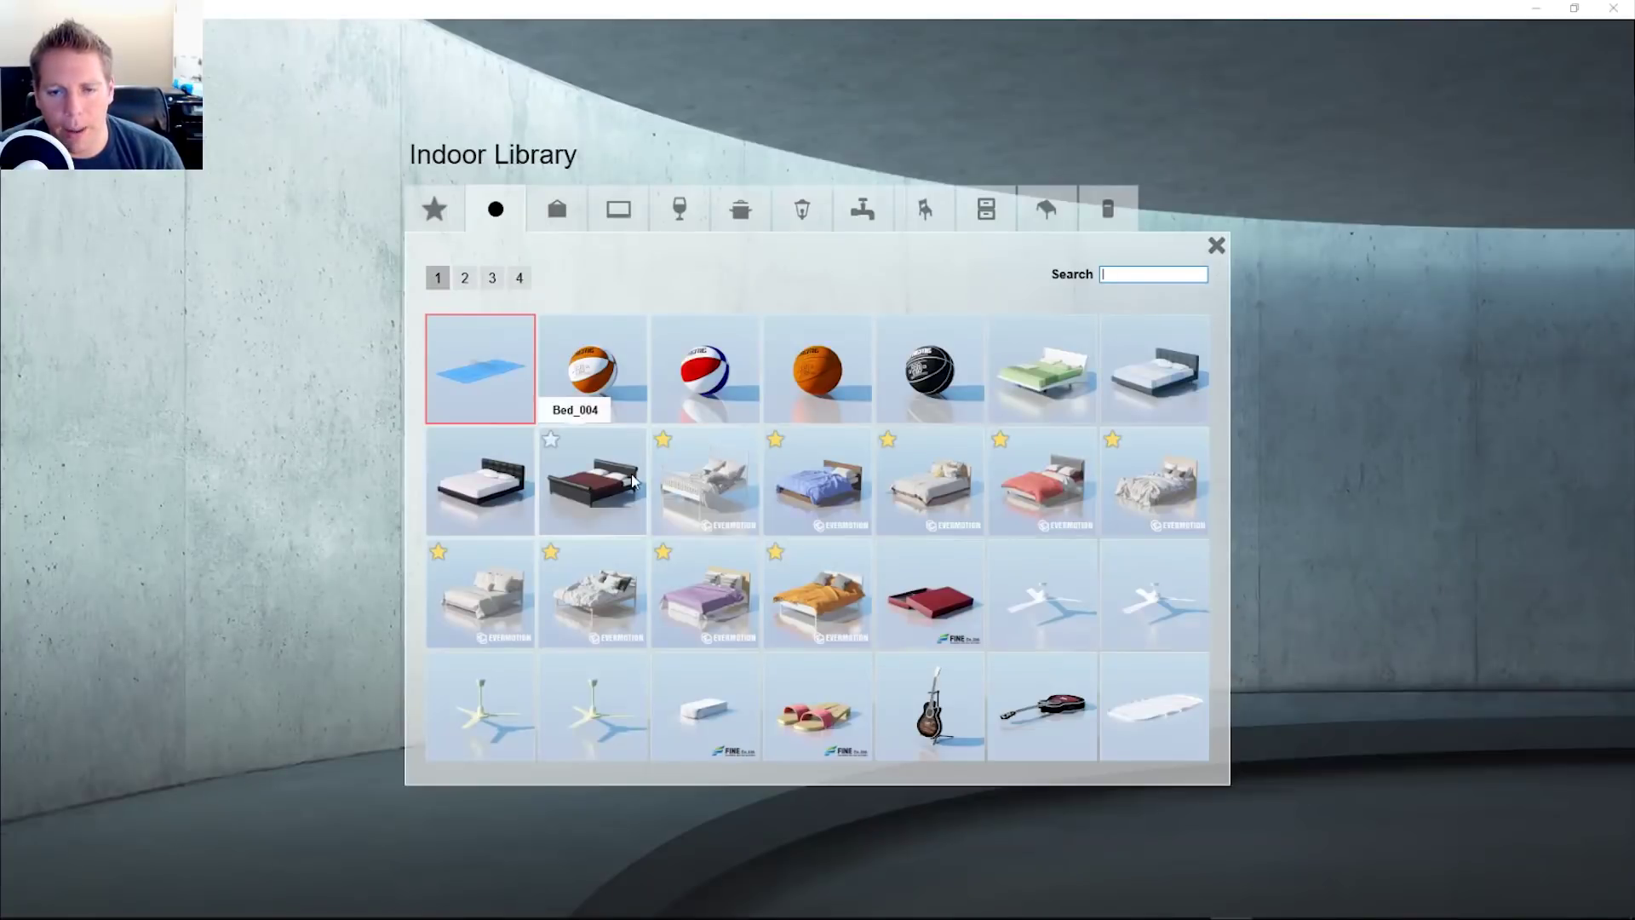
left_click(723, 472)
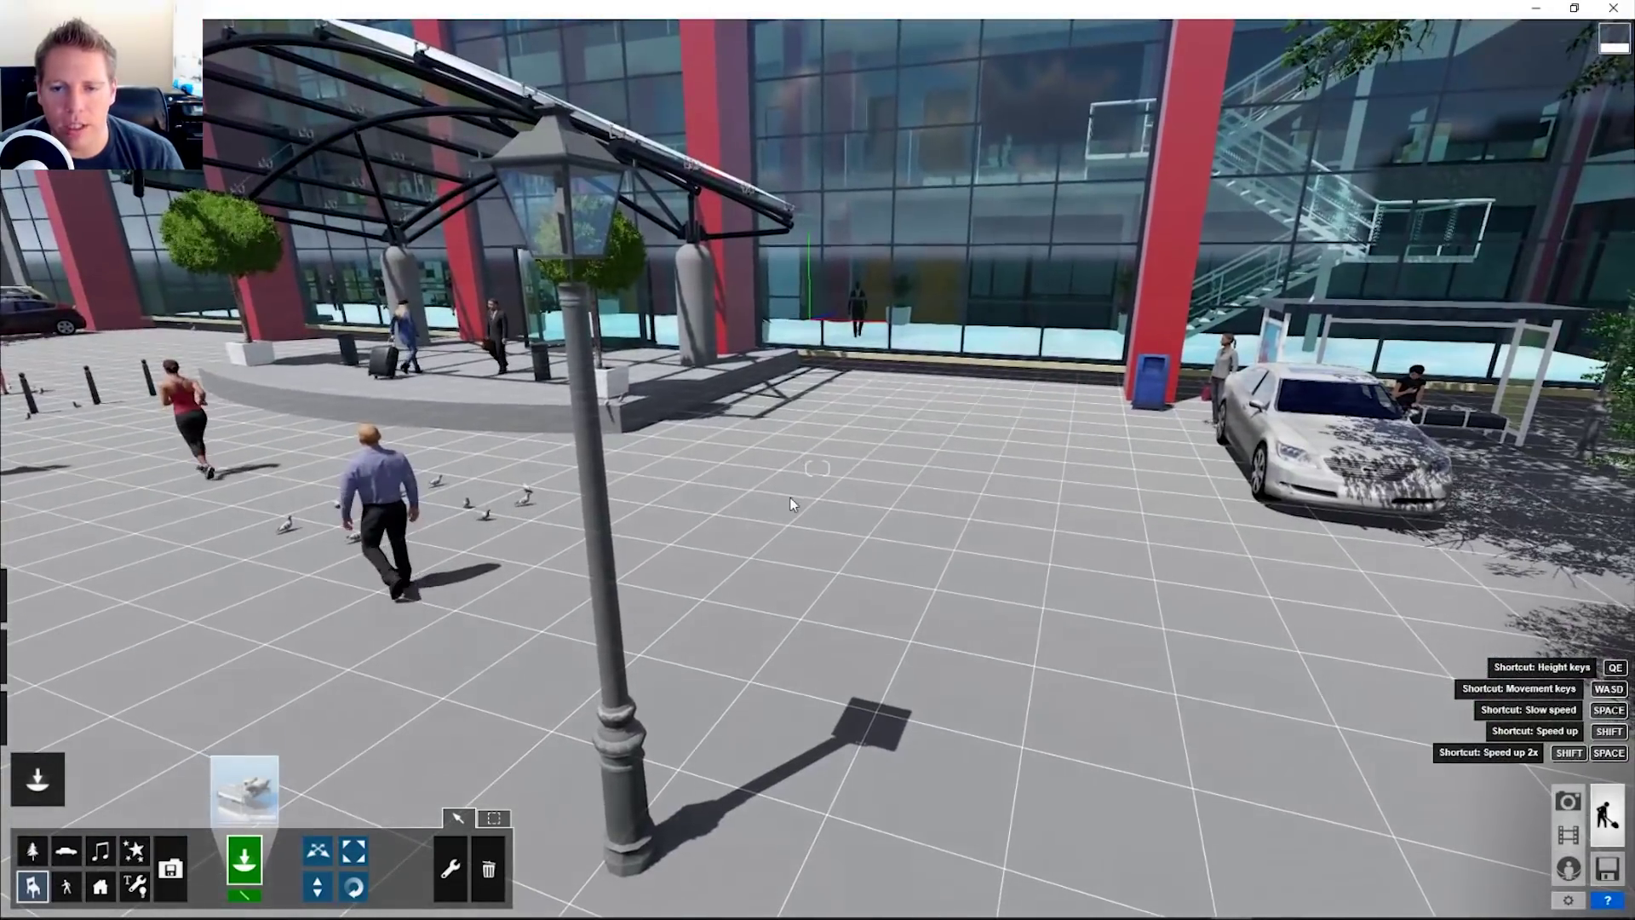
left_click(1005, 511)
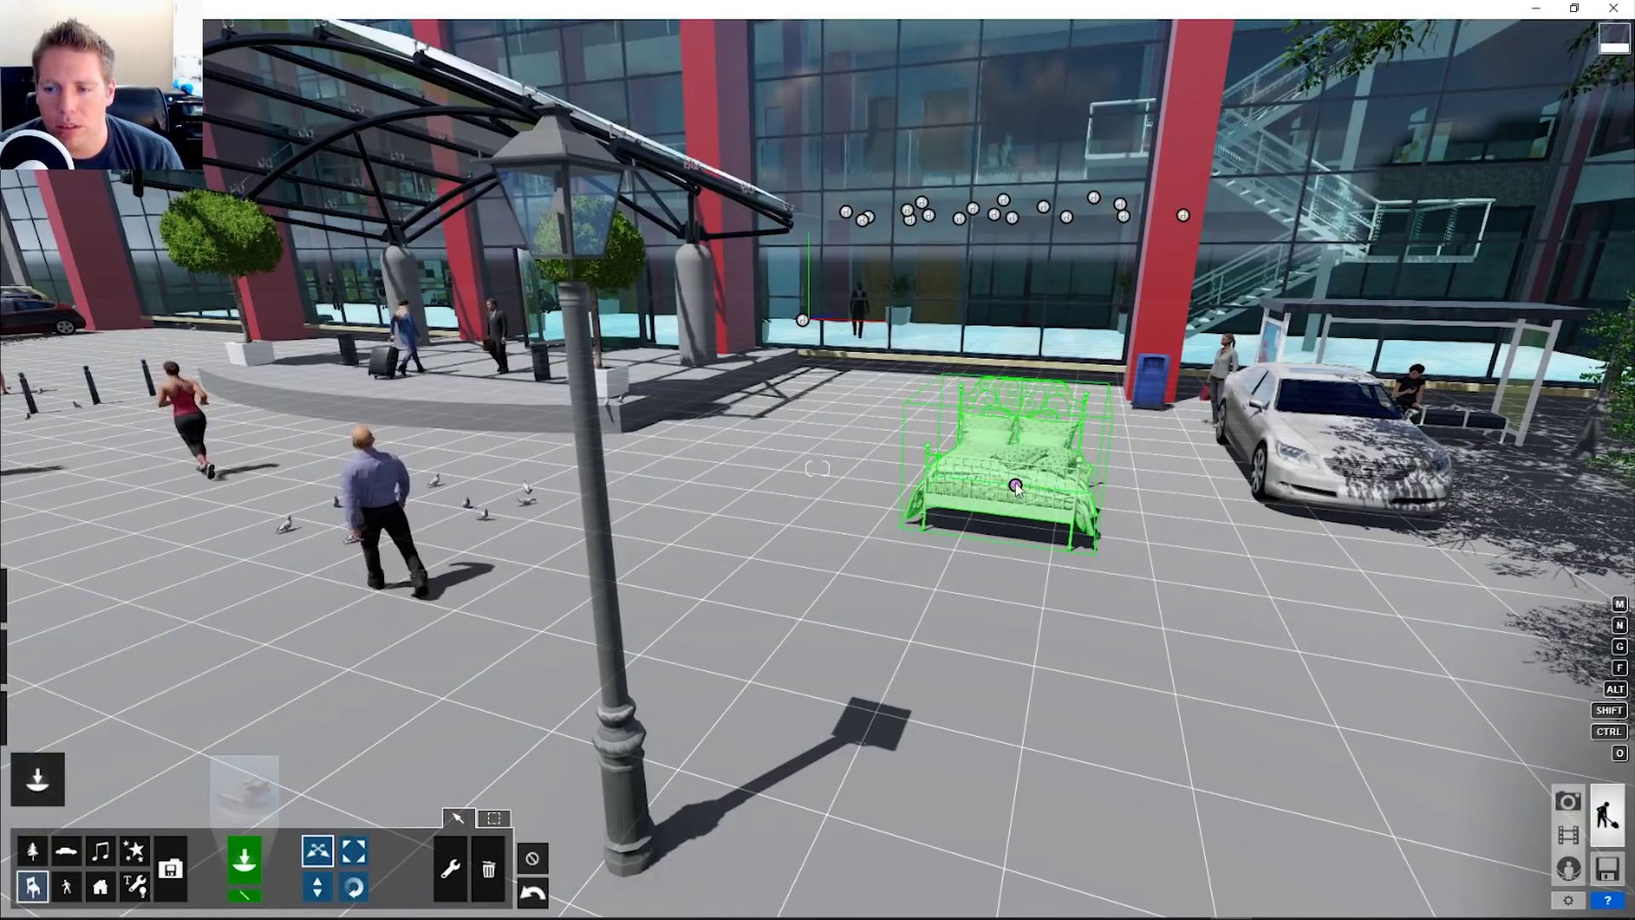
Step: Delete the white double bed with light bedding from the plaza near the parked car
key("w")
right_click_drag(1015, 483, 1034, 516)
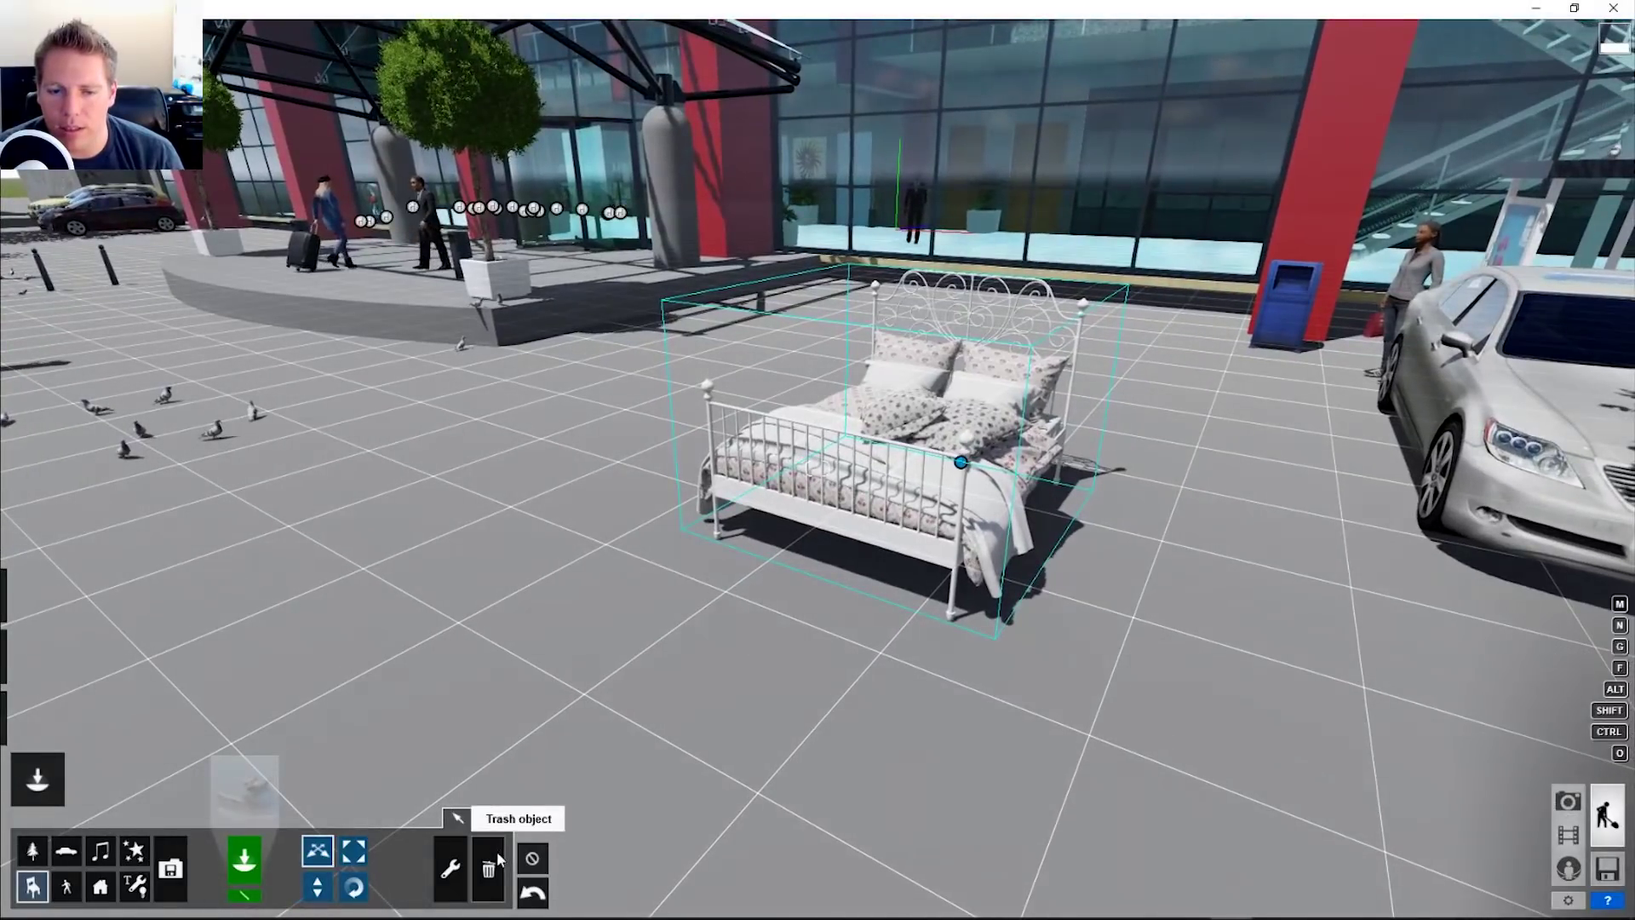
left_click(961, 464)
Step: Place the dark-framed bed with a dark red blanket, Bed_004, from the Indoor library on the plaza
left_click(240, 805)
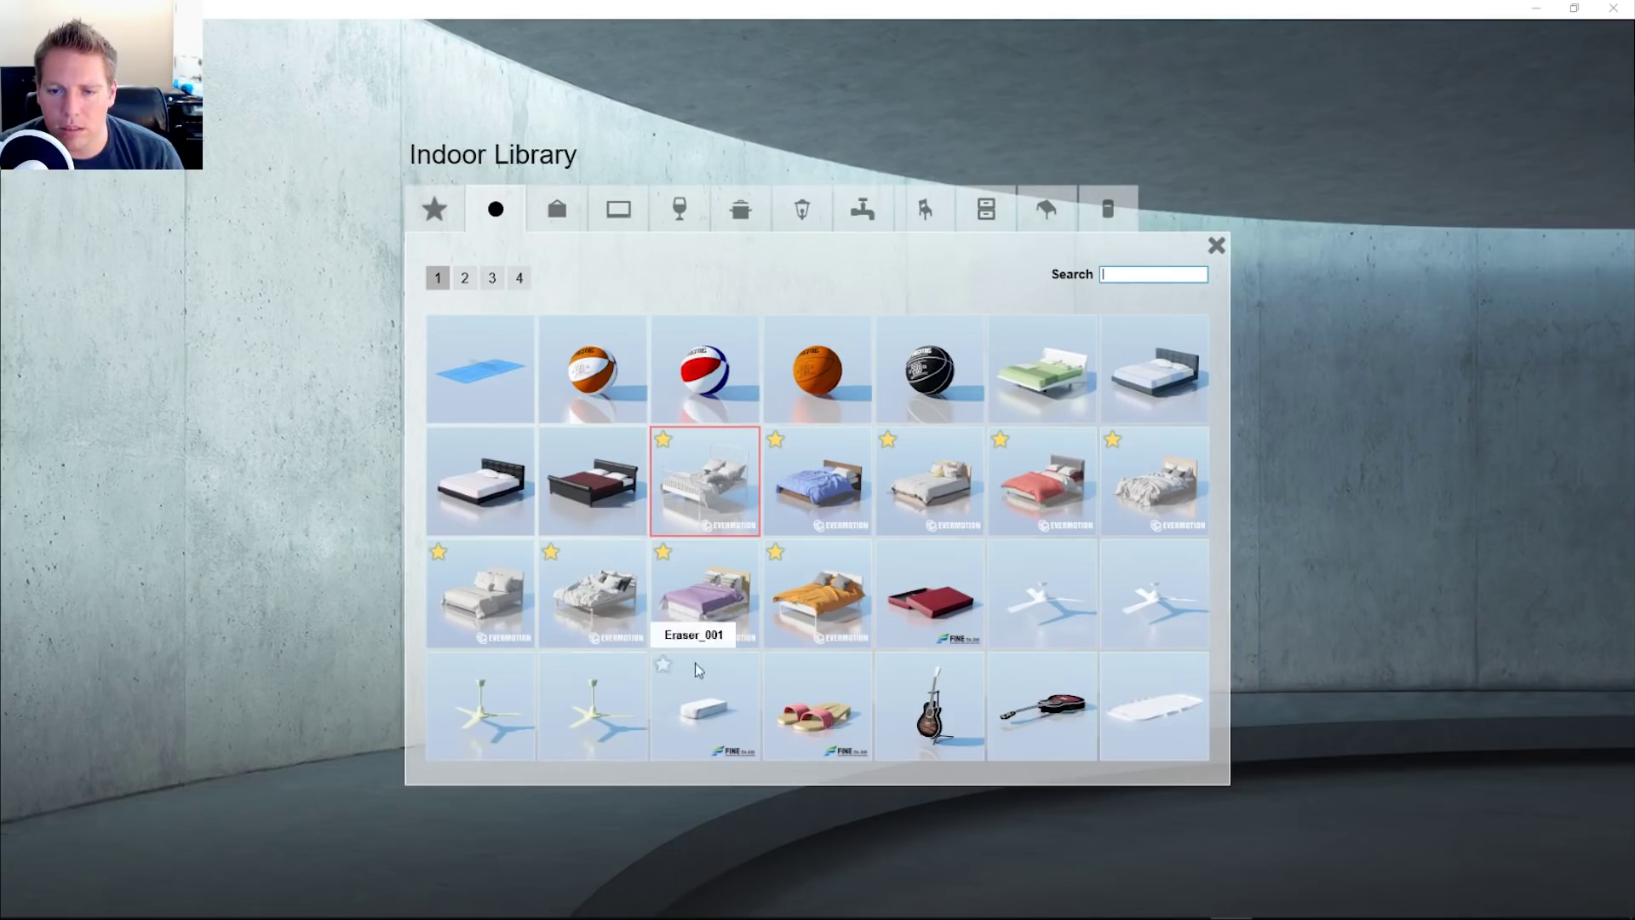
left_click(618, 511)
left_click(826, 572)
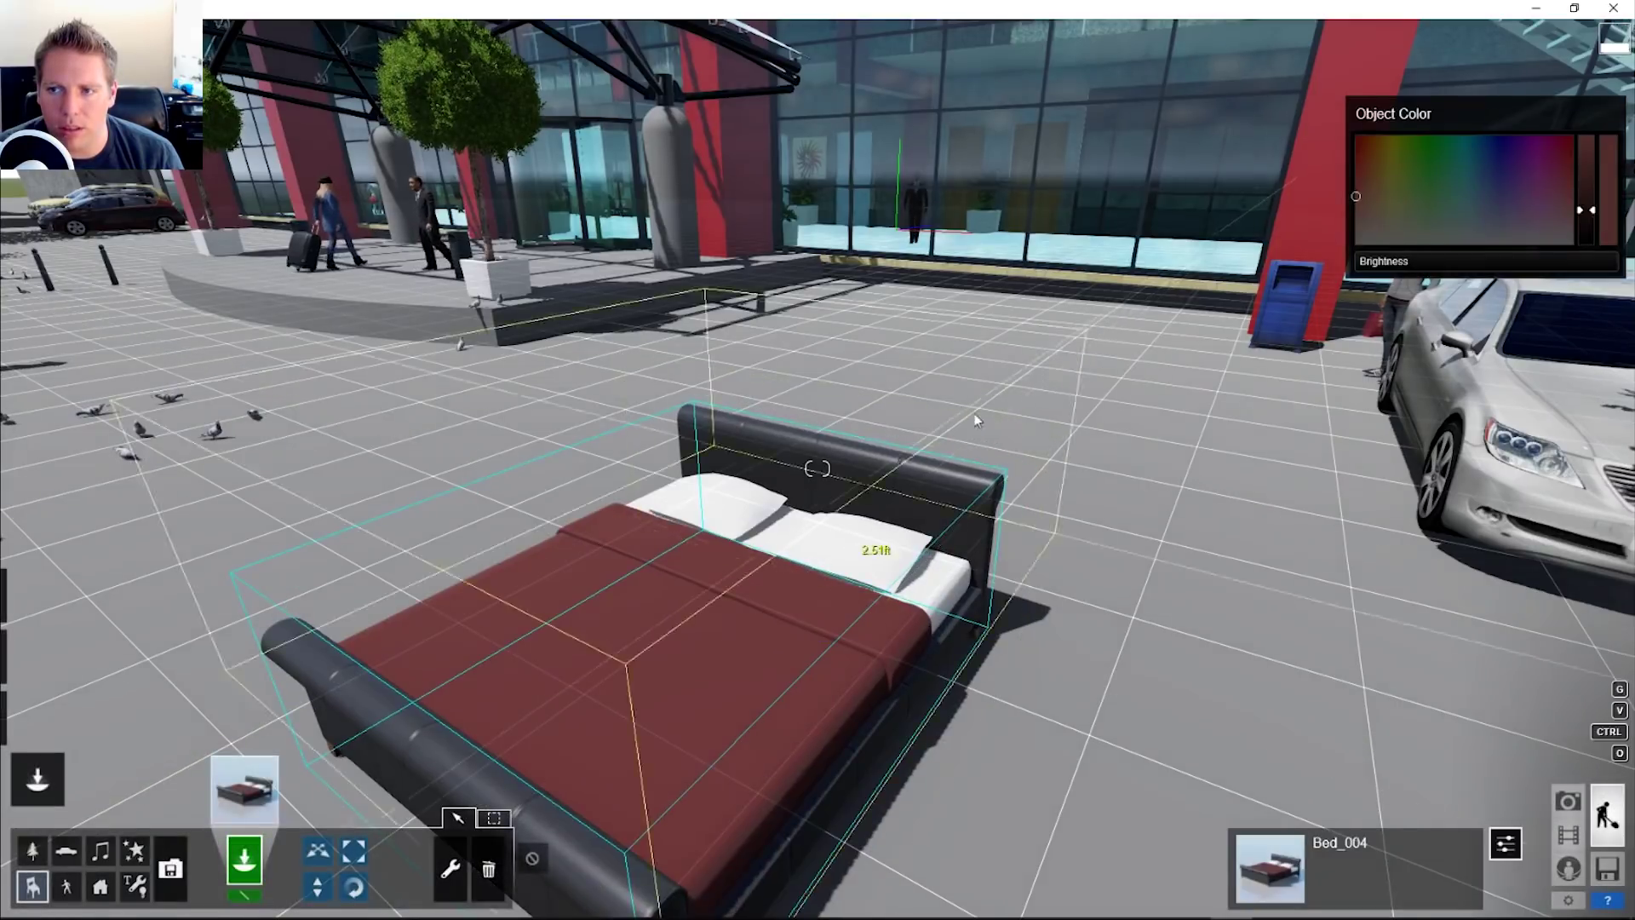
Step: Change the blanket colour of the dark-framed bed to white at full brightness
left_click_drag(1411, 195, 1363, 247)
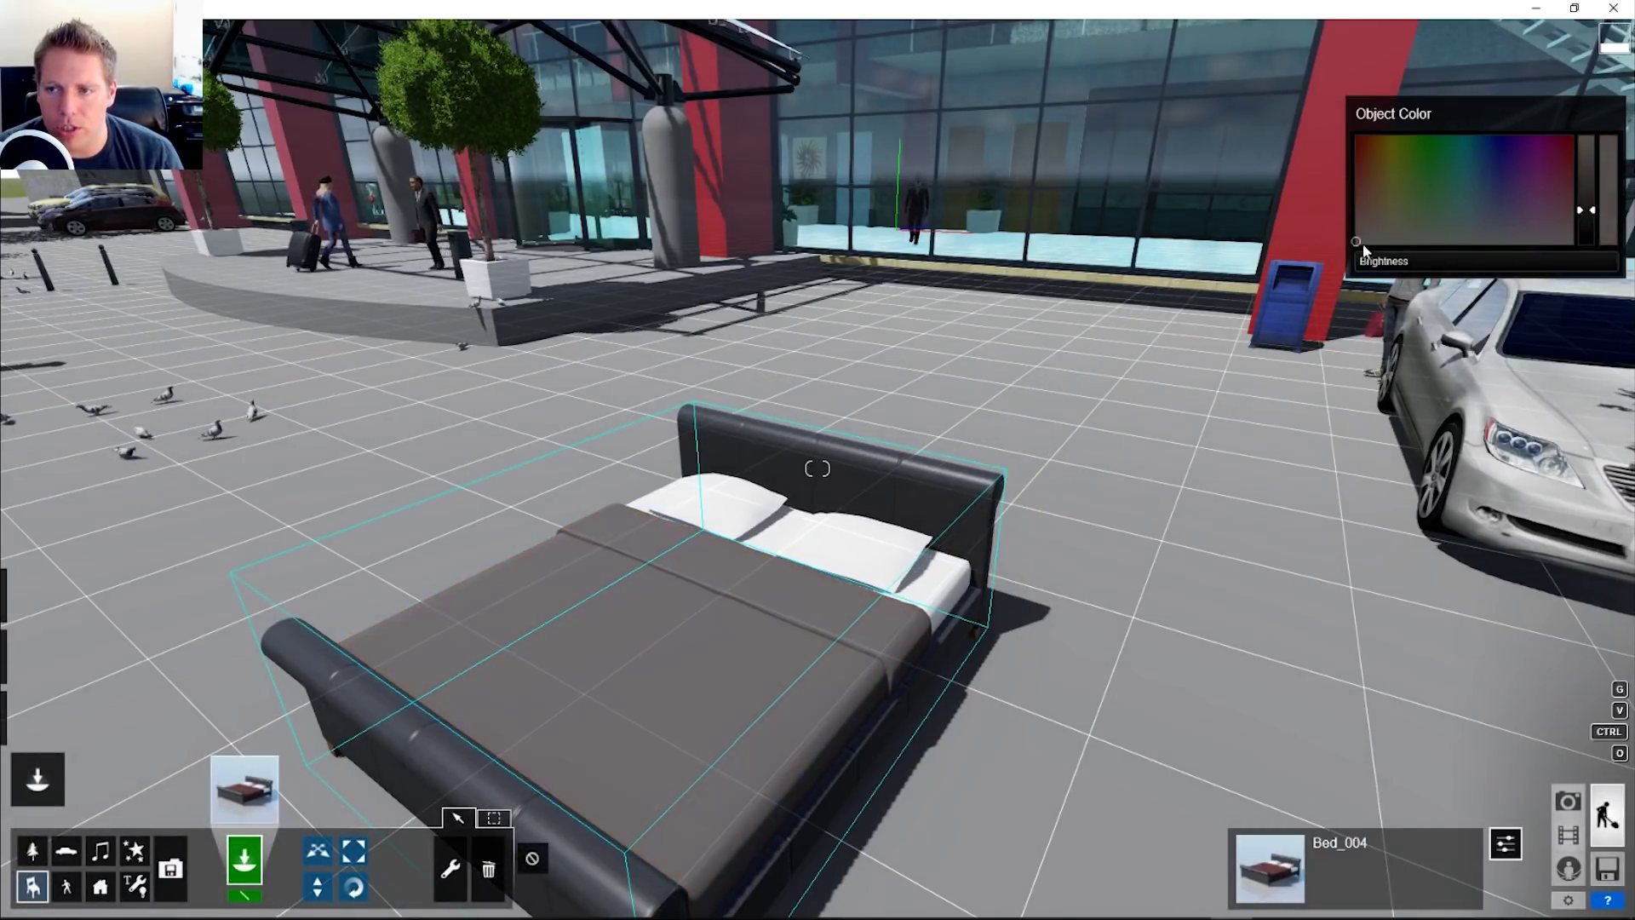
left_click_drag(1569, 216, 1564, 140)
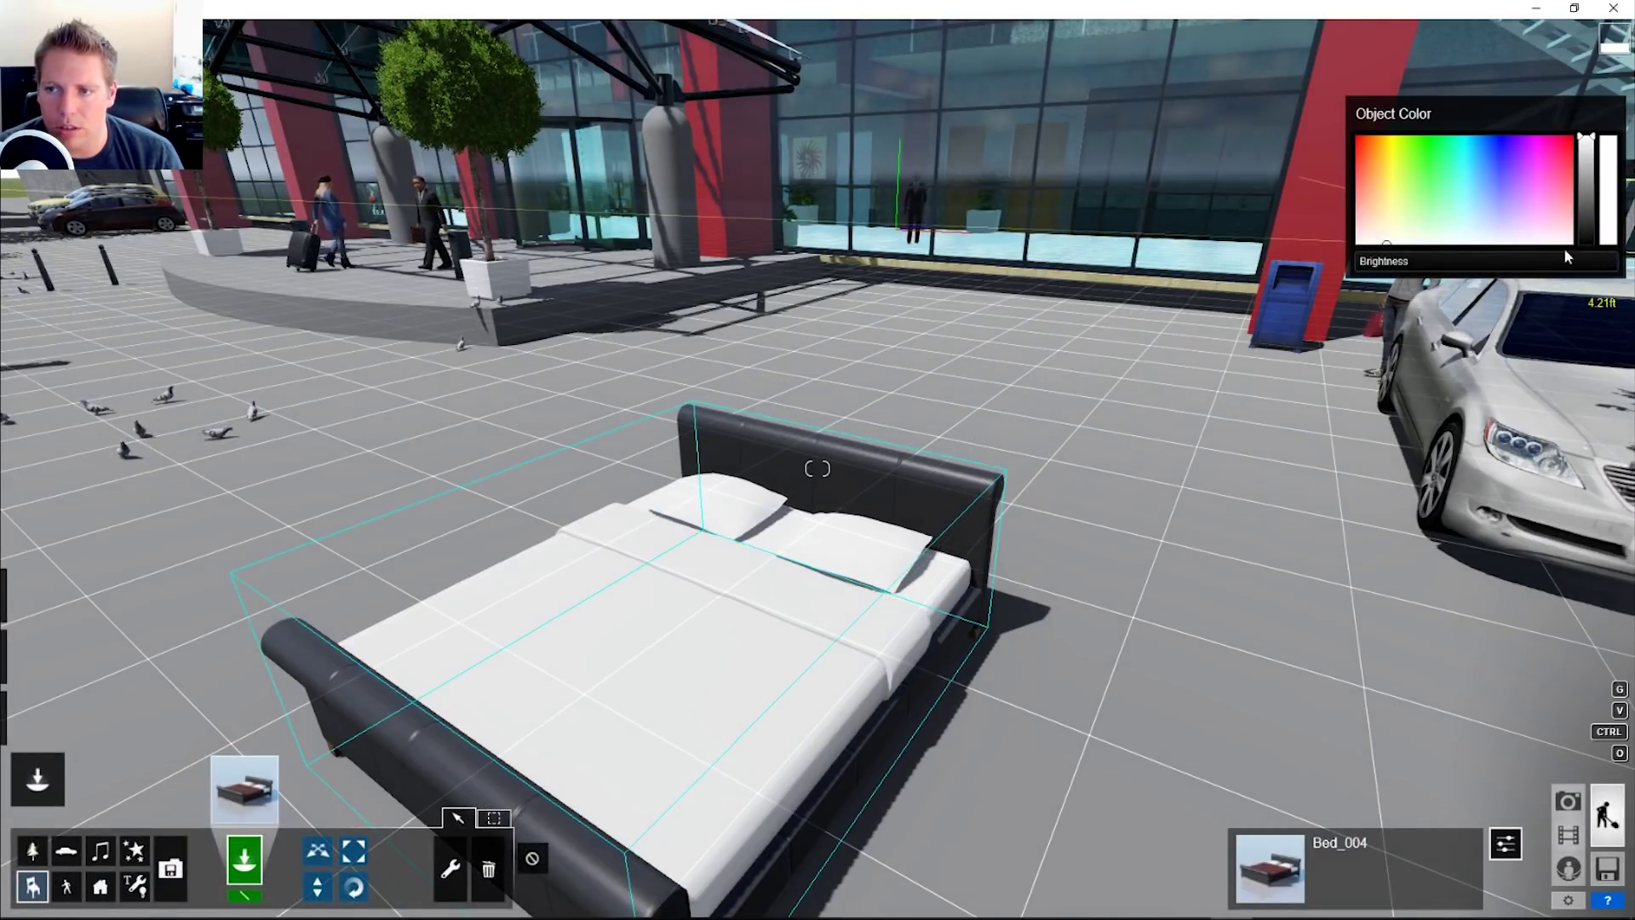
left_click_drag(1567, 258, 1073, 264)
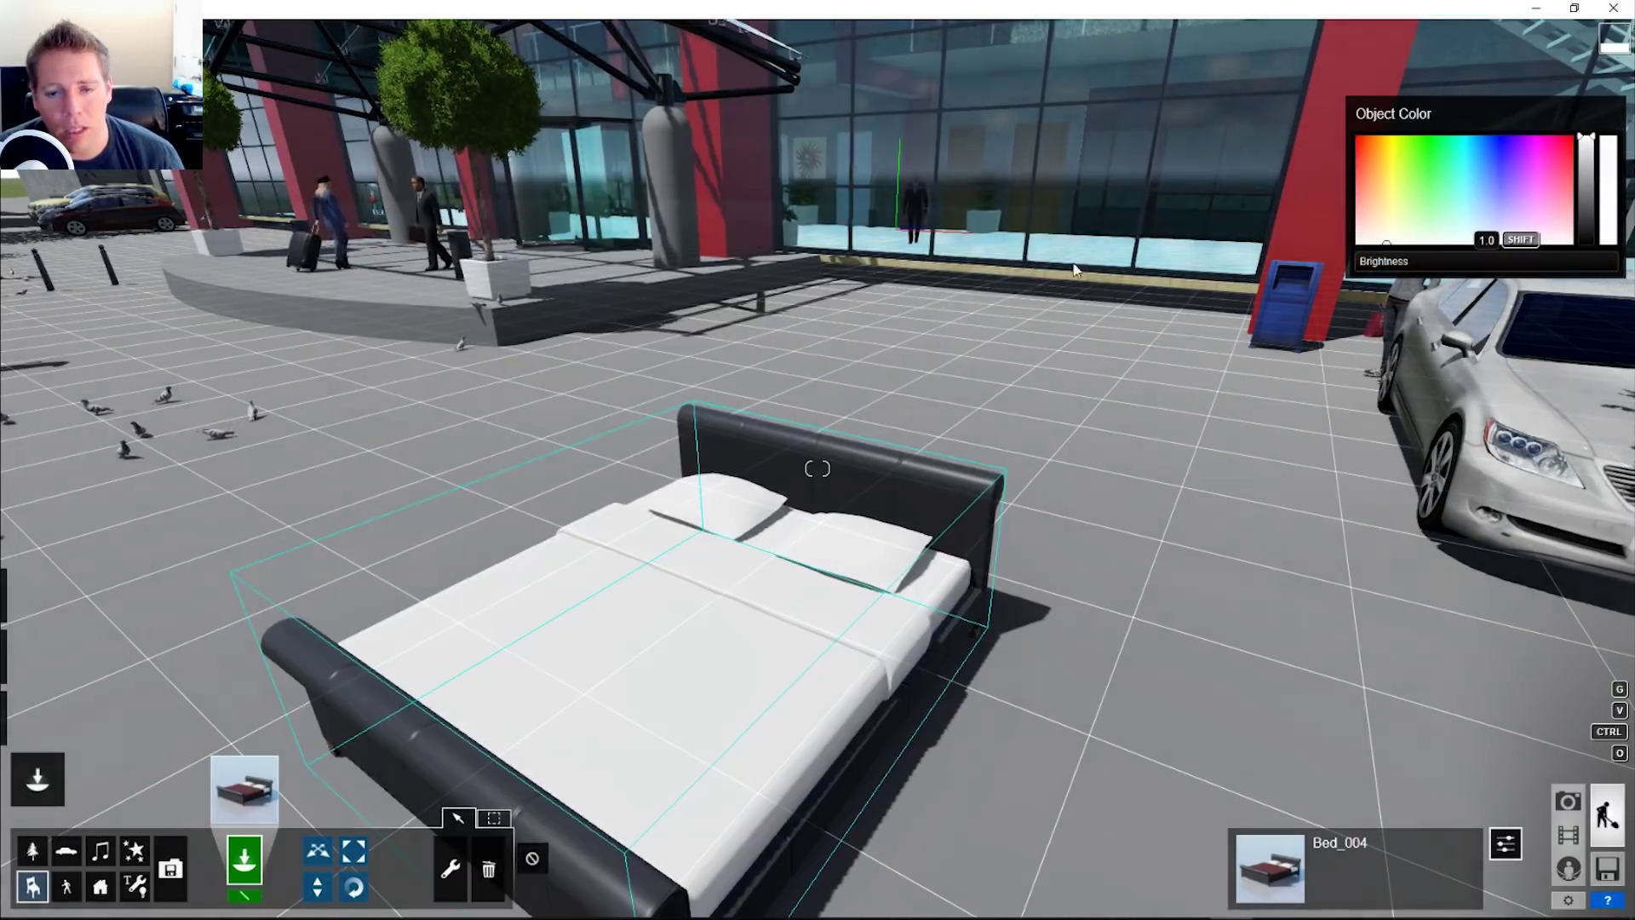
Step: Delete the dark-framed bed from the plaza
key("s")
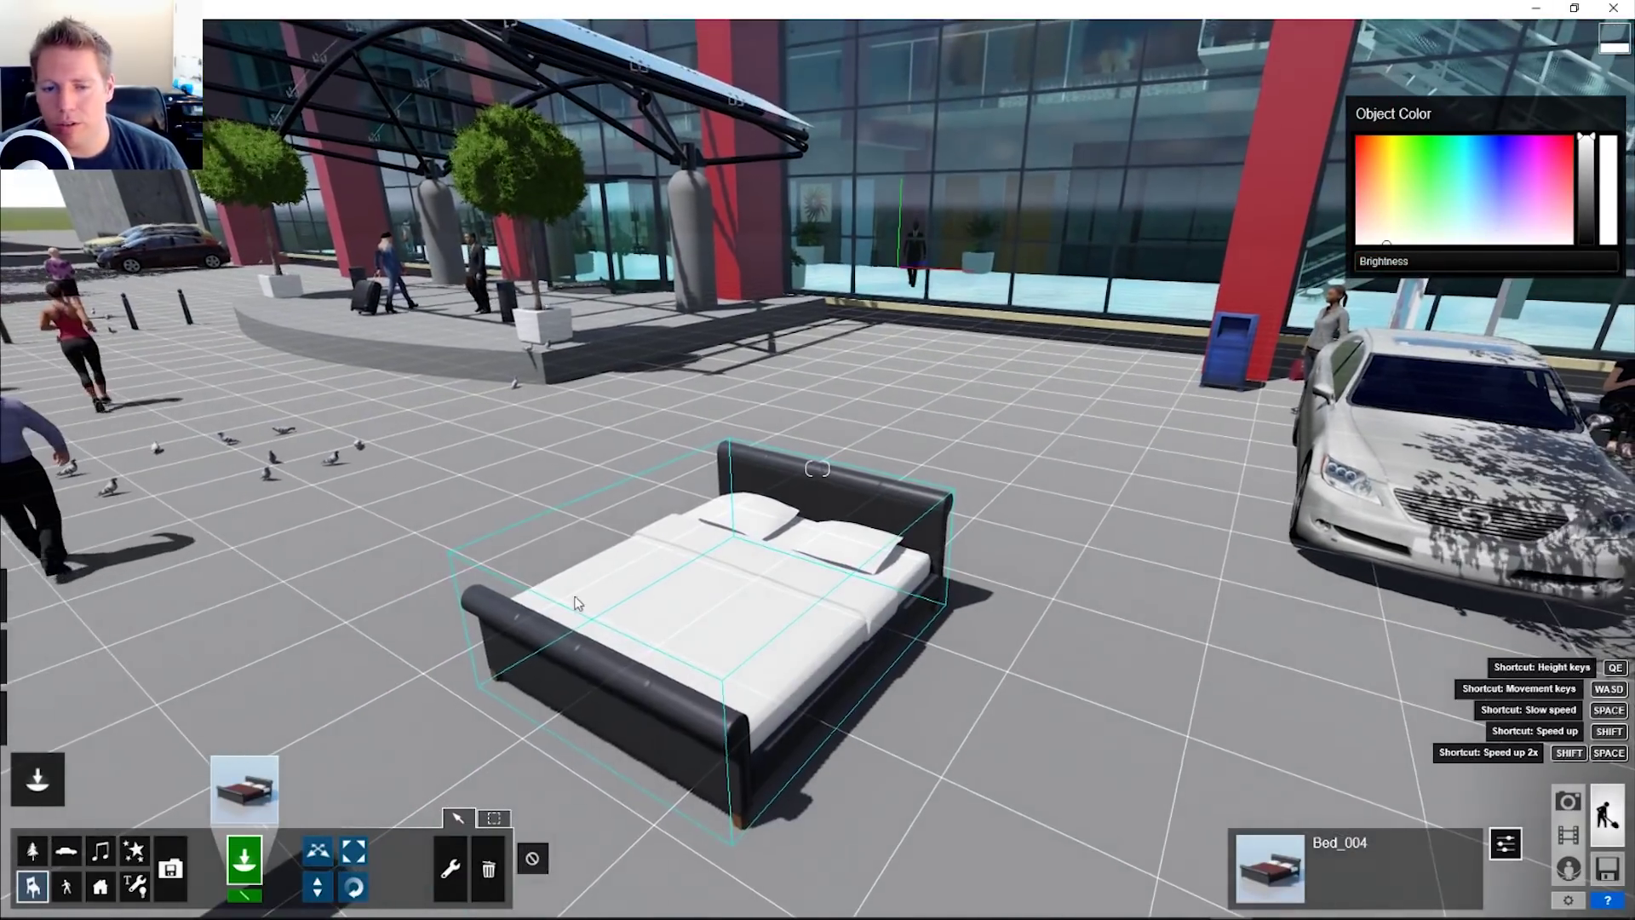
left_click(488, 868)
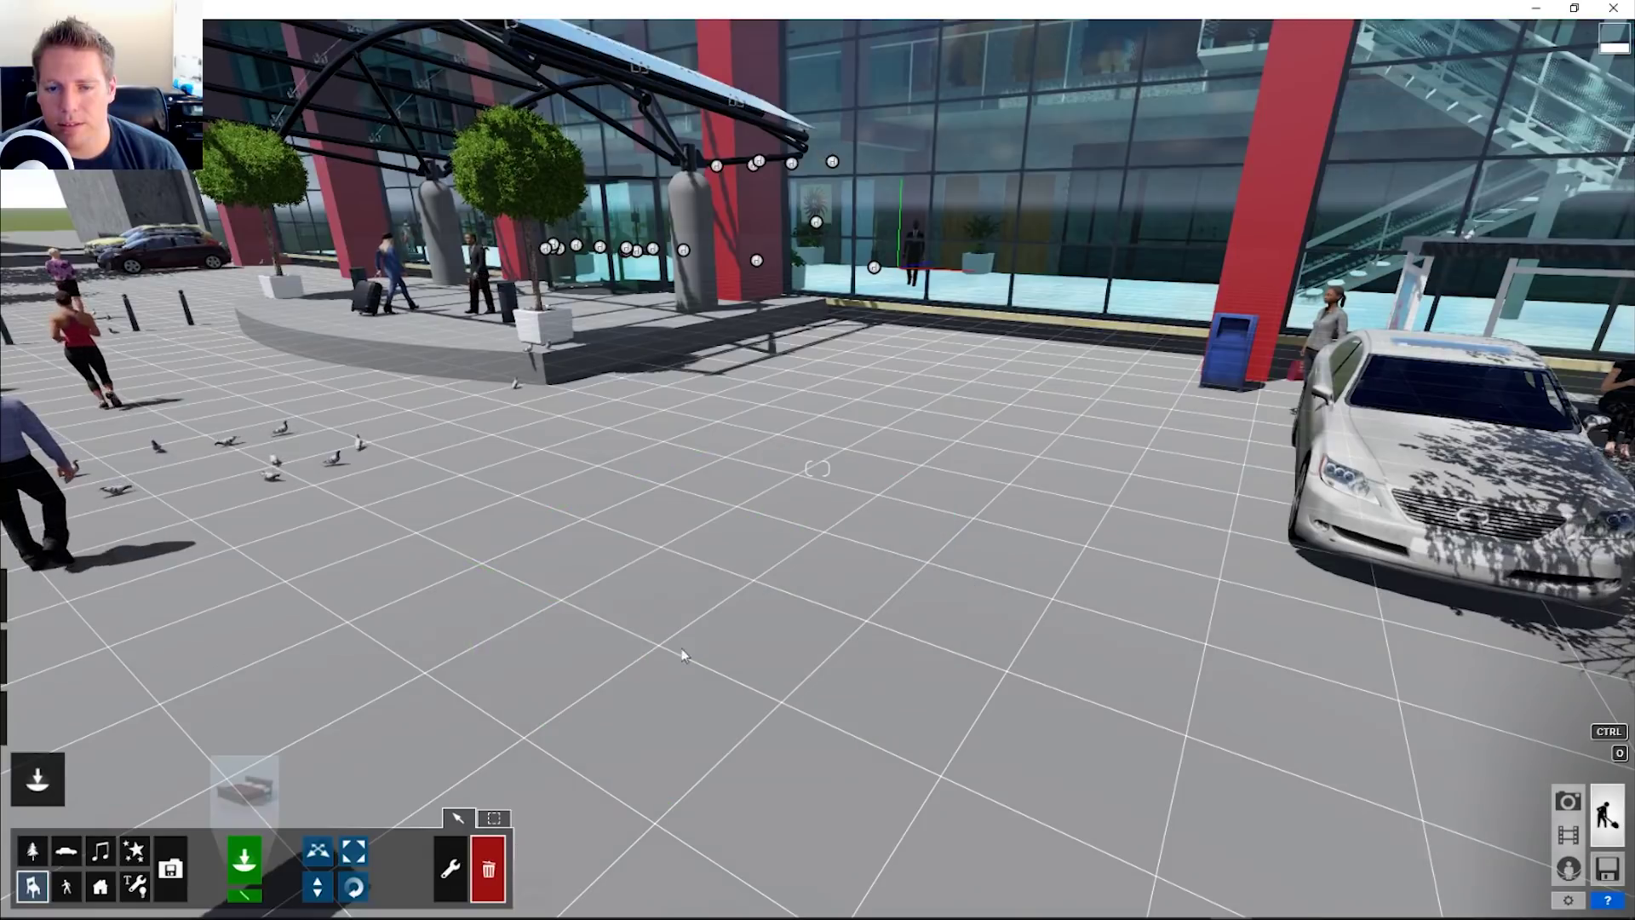
Step: Look through the pages of the Indoor library's Assorted category and leave without choosing an object
left_click(247, 786)
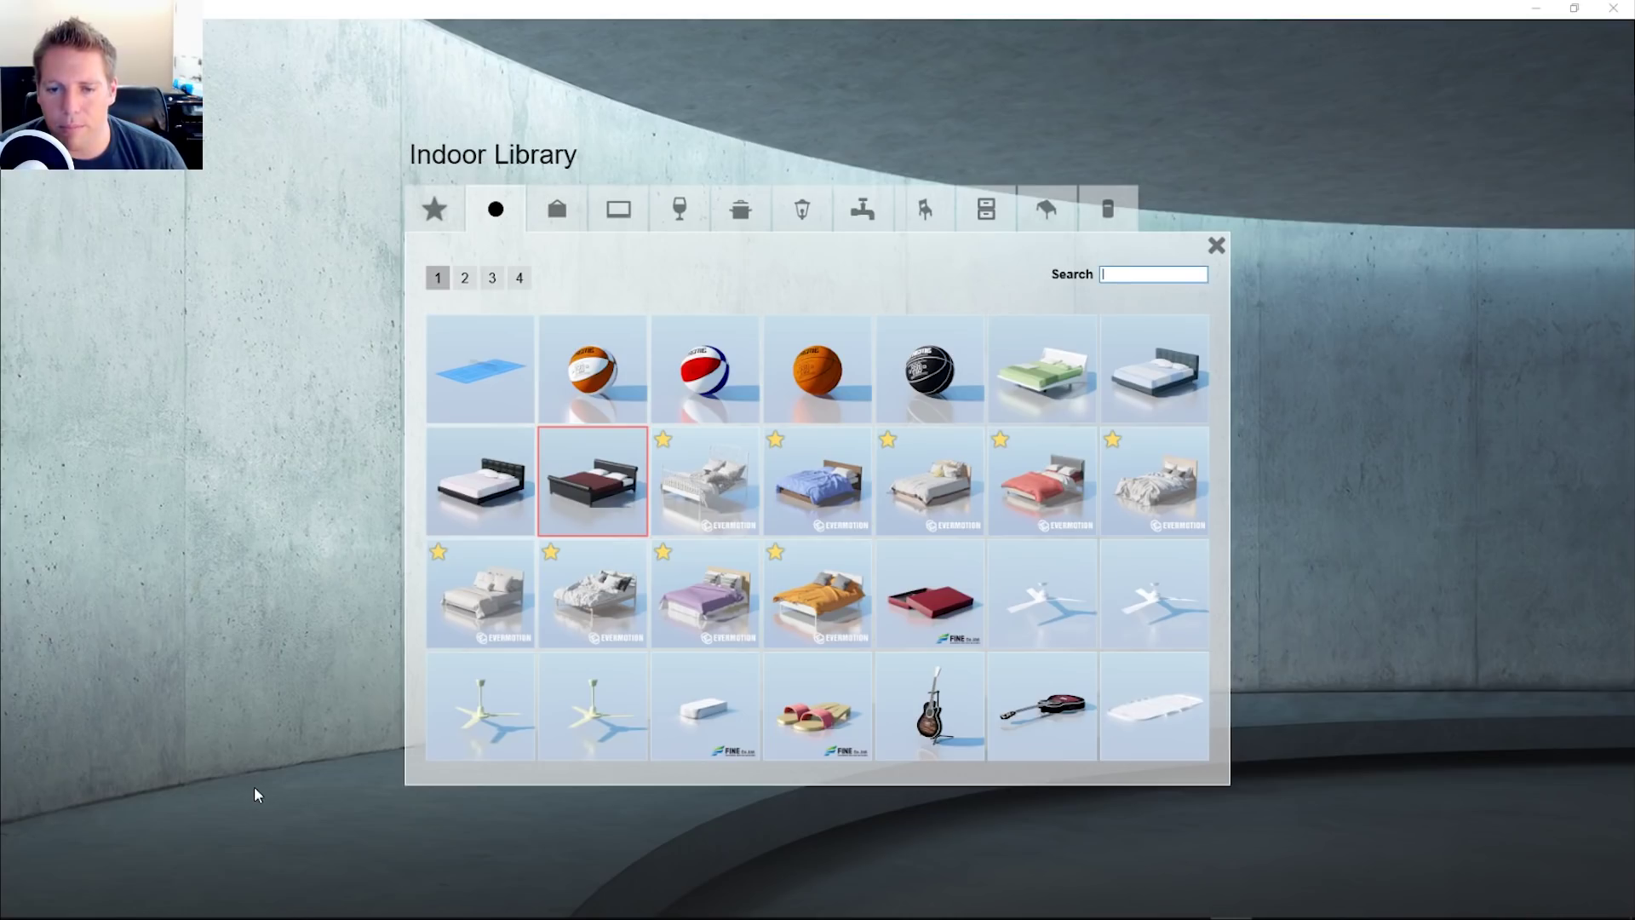
left_click(490, 277)
left_click(464, 278)
left_click(491, 277)
left_click(519, 279)
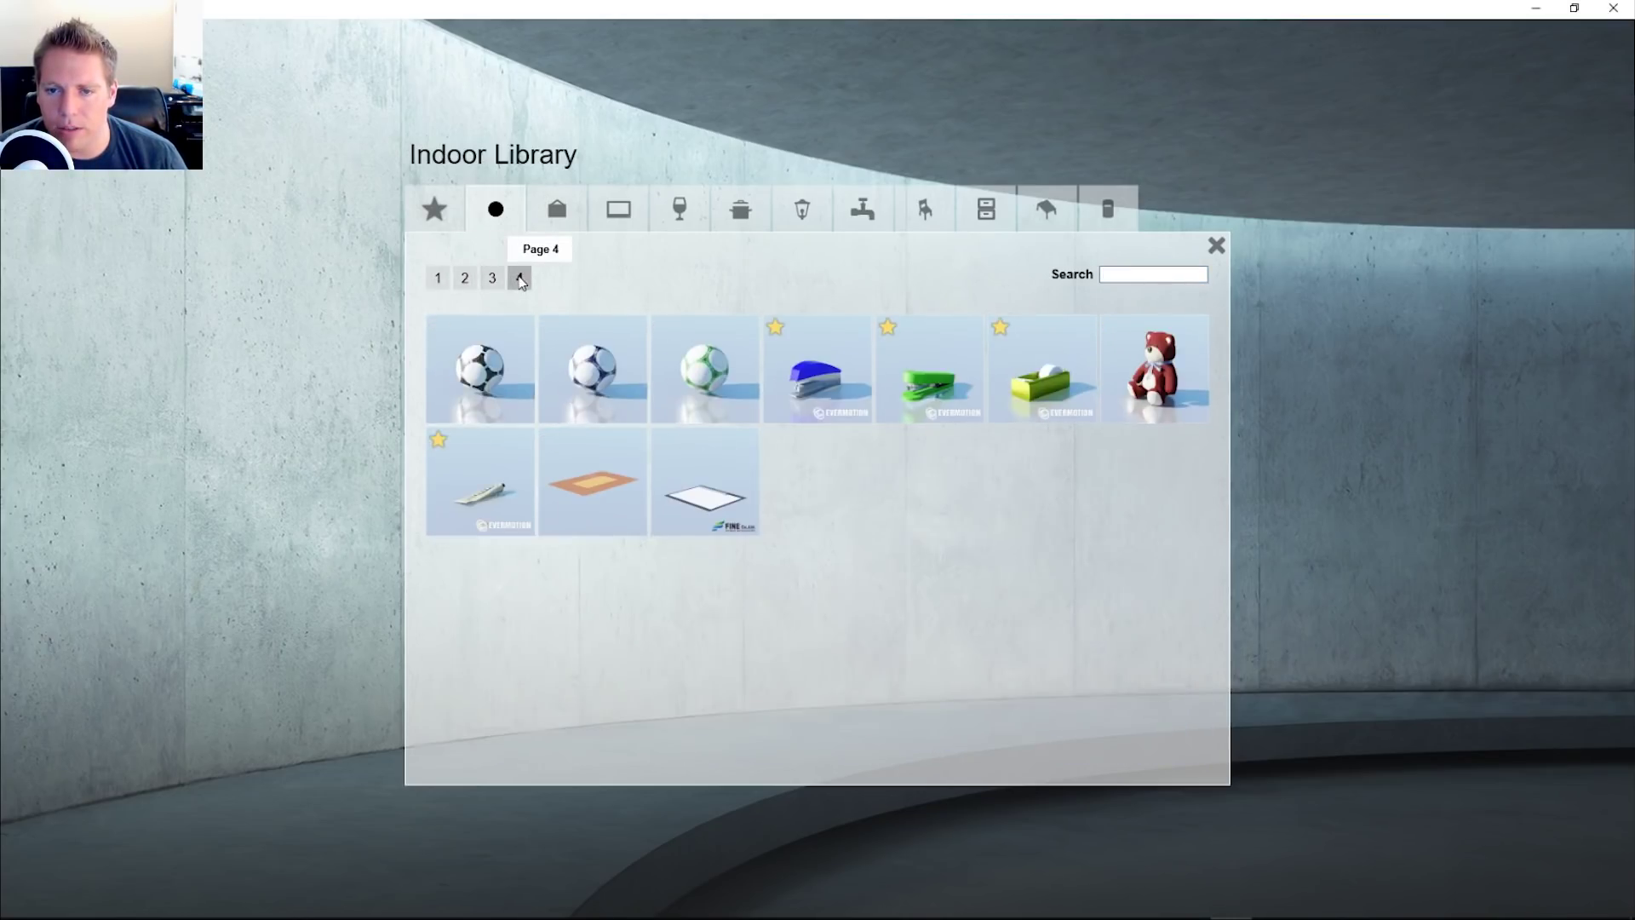
left_click(503, 226)
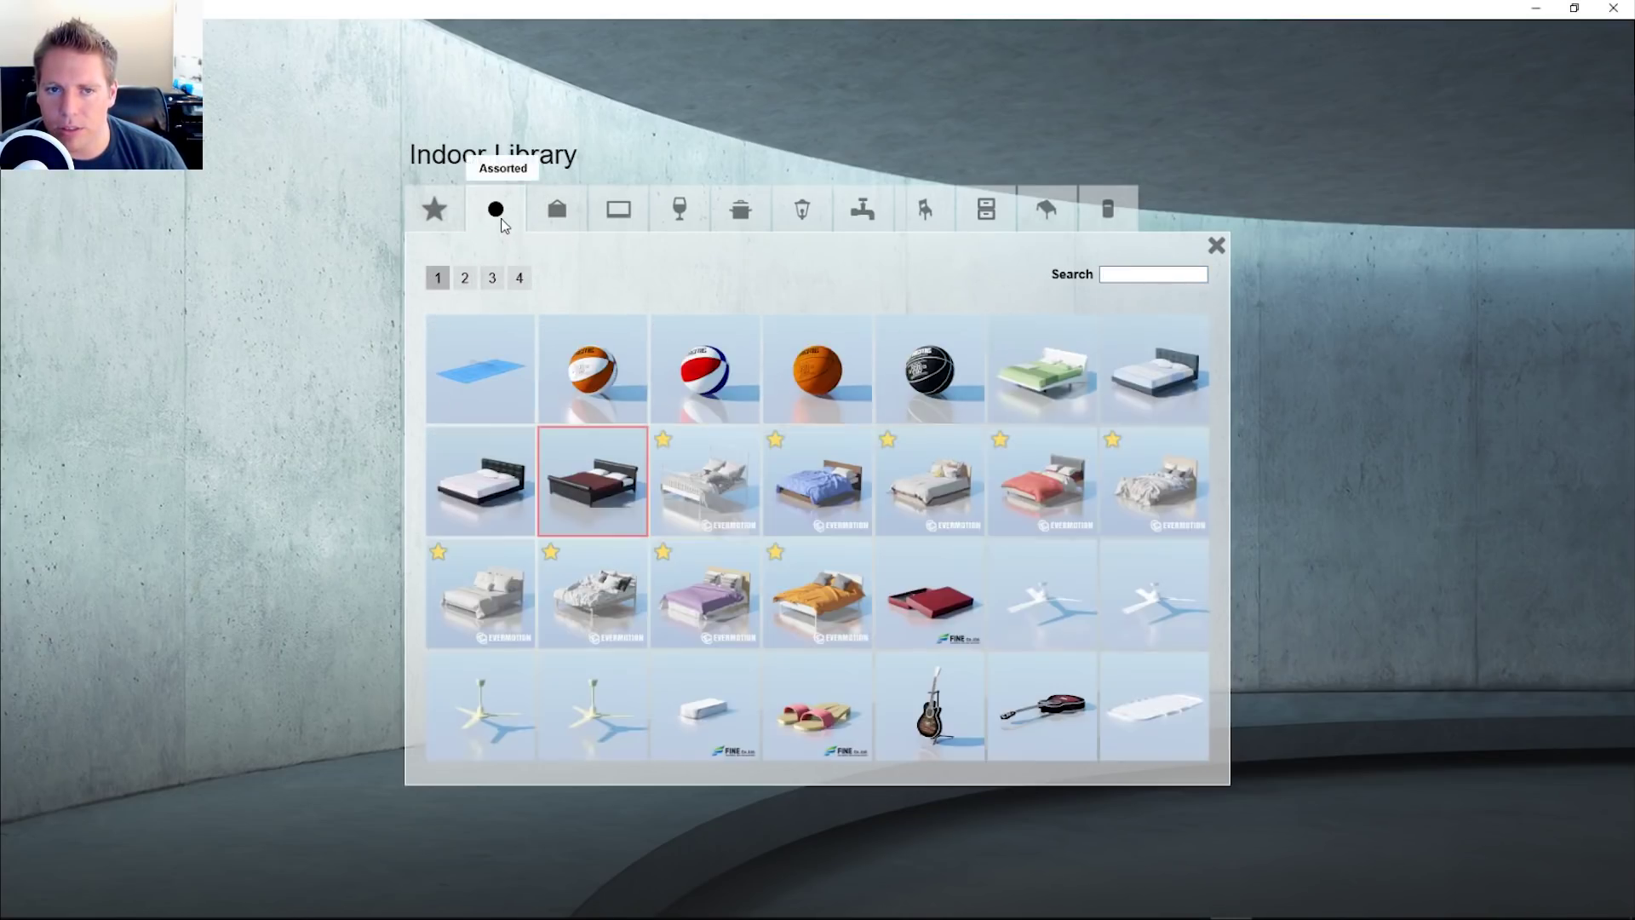
left_click(697, 429)
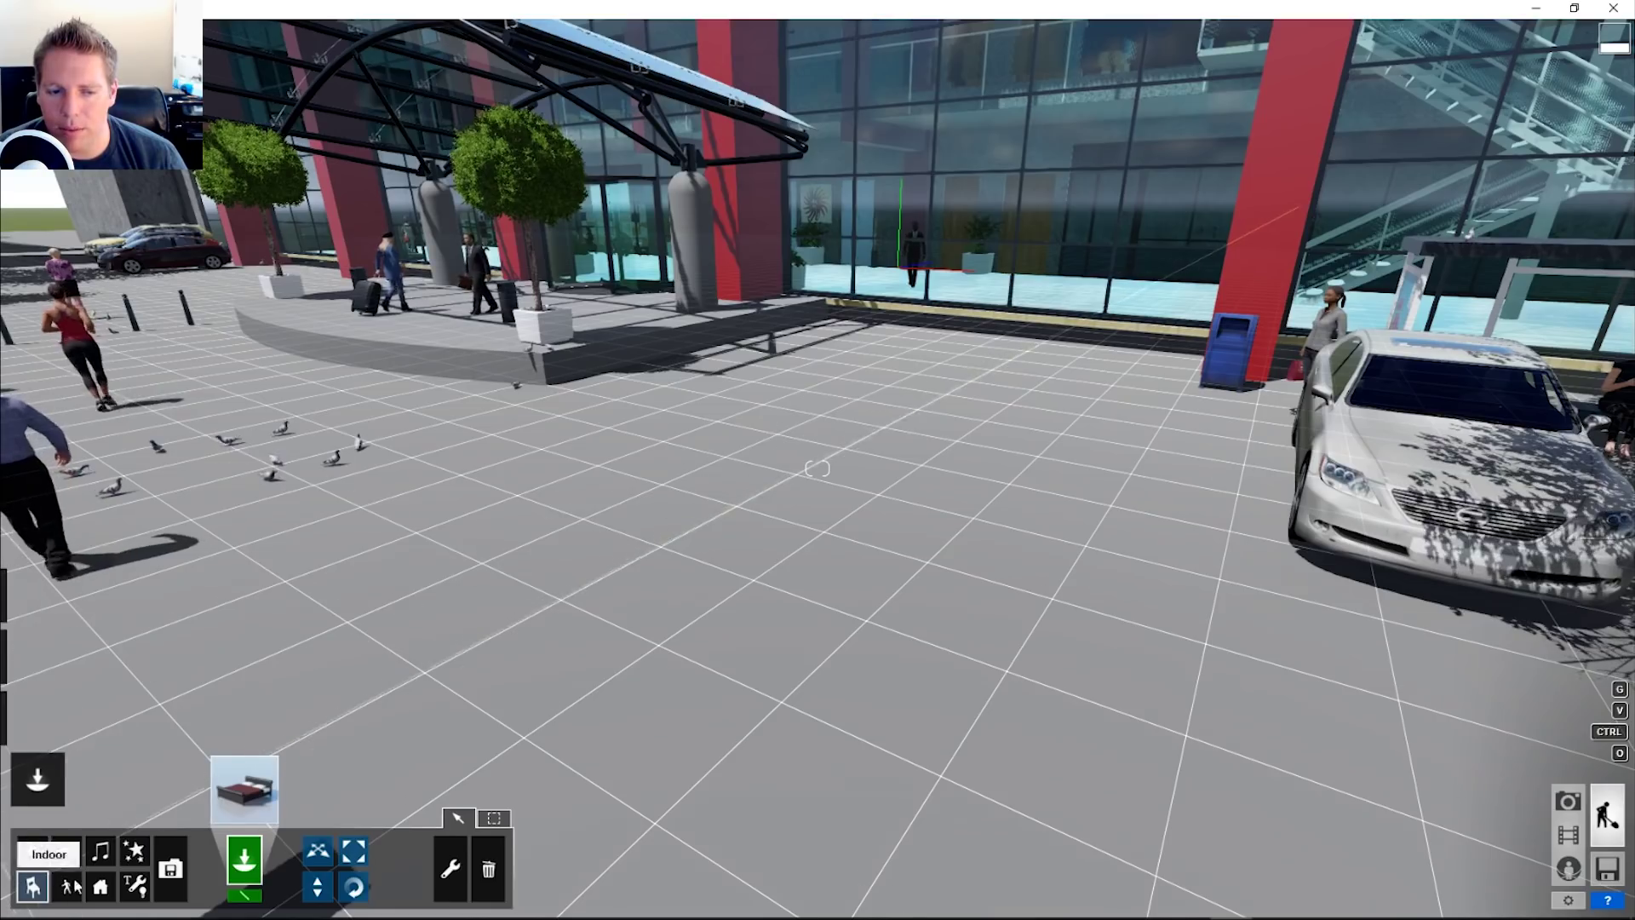
Step: Place the British flag, Flag_001_GB_Windy, from the Outdoor library on the plaza in front of the building entrance
left_click(252, 794)
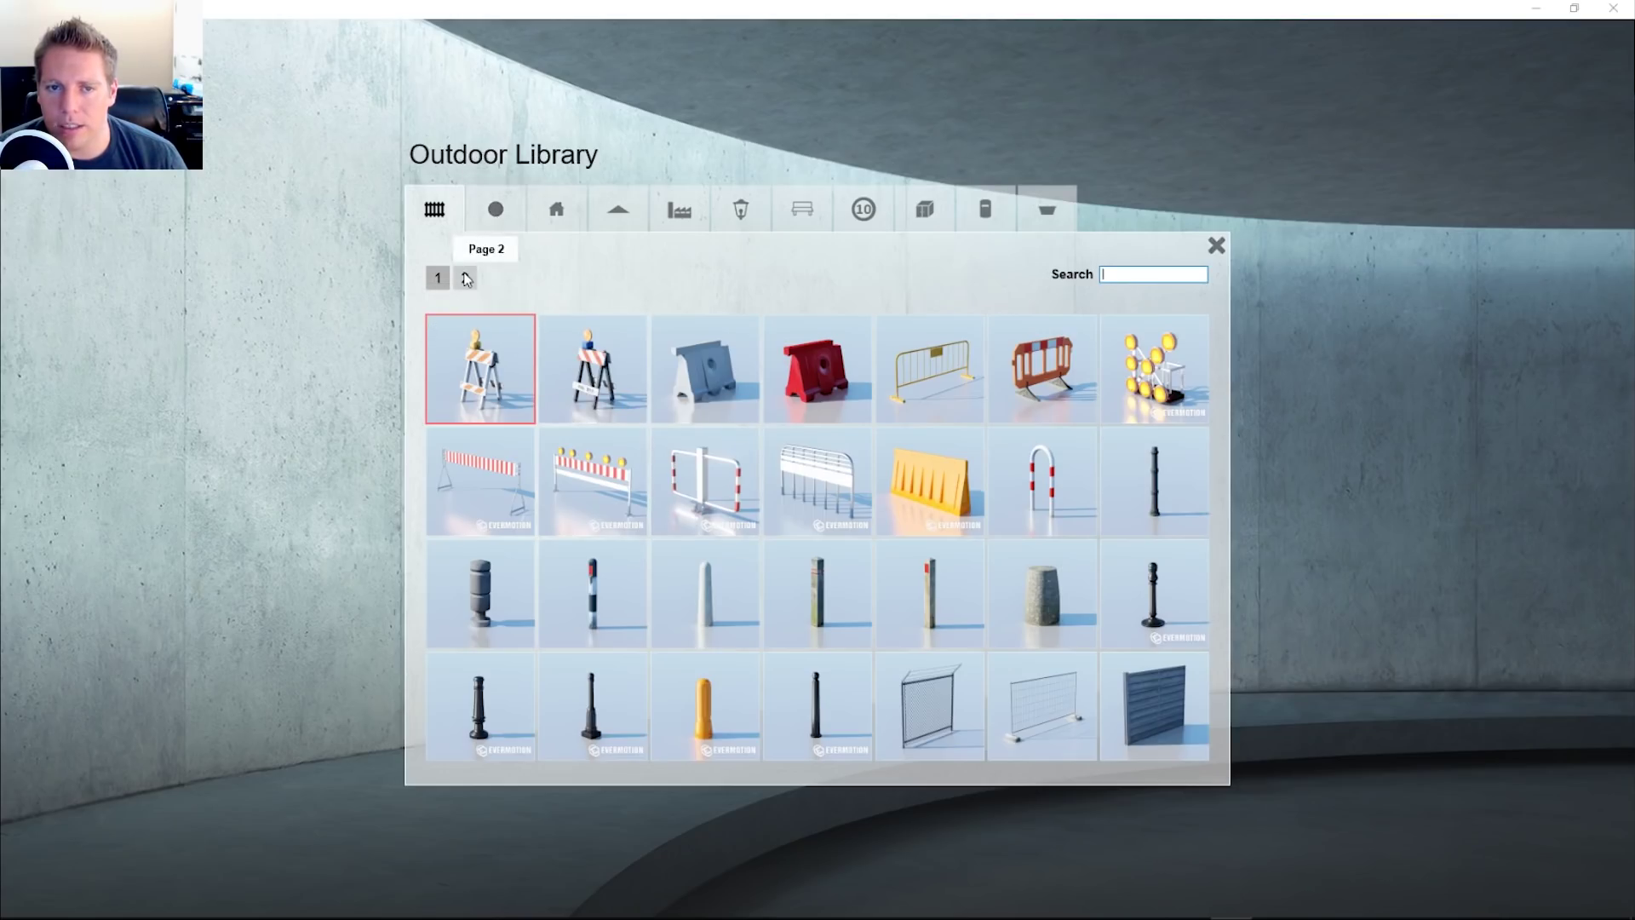
left_click(465, 278)
left_click(481, 221)
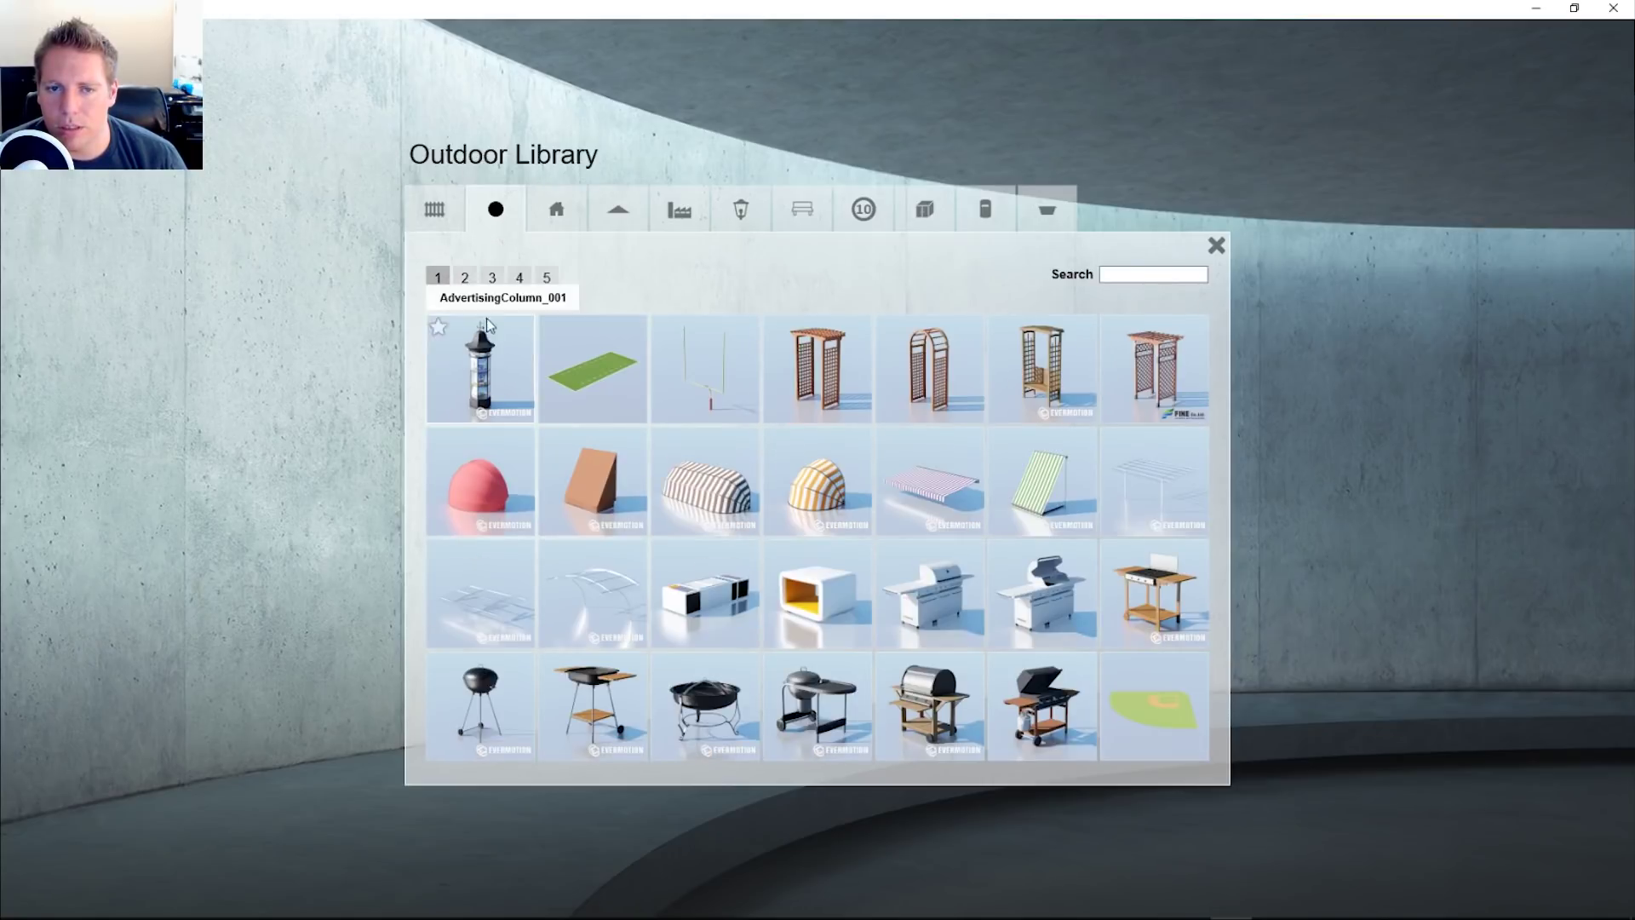
left_click(493, 278)
left_click(521, 278)
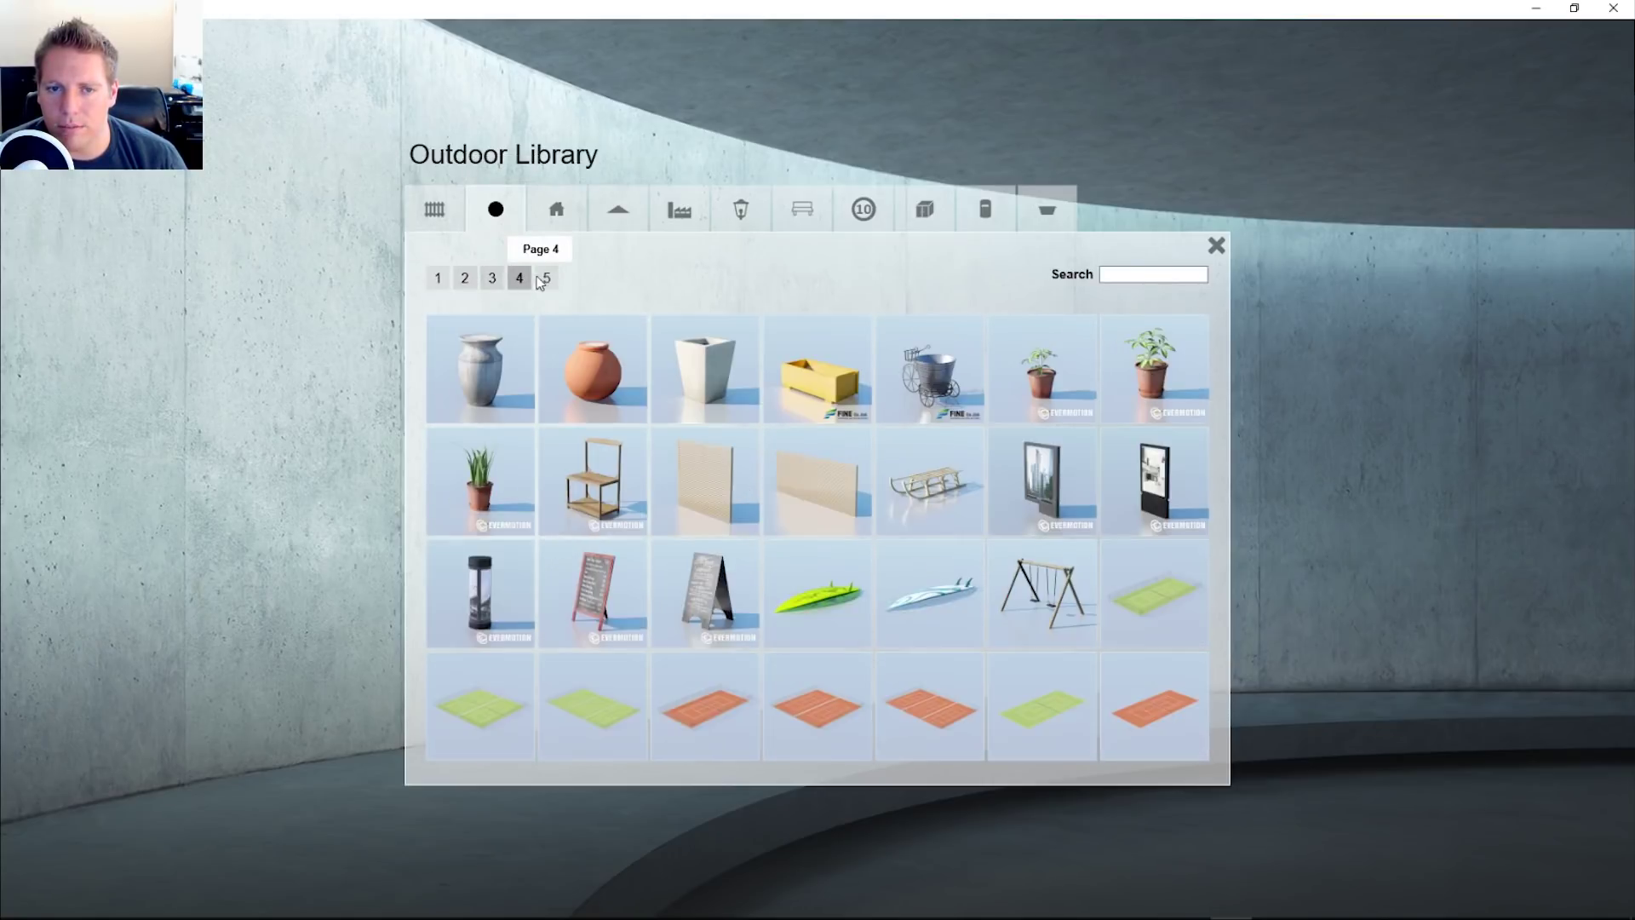
left_click(473, 284)
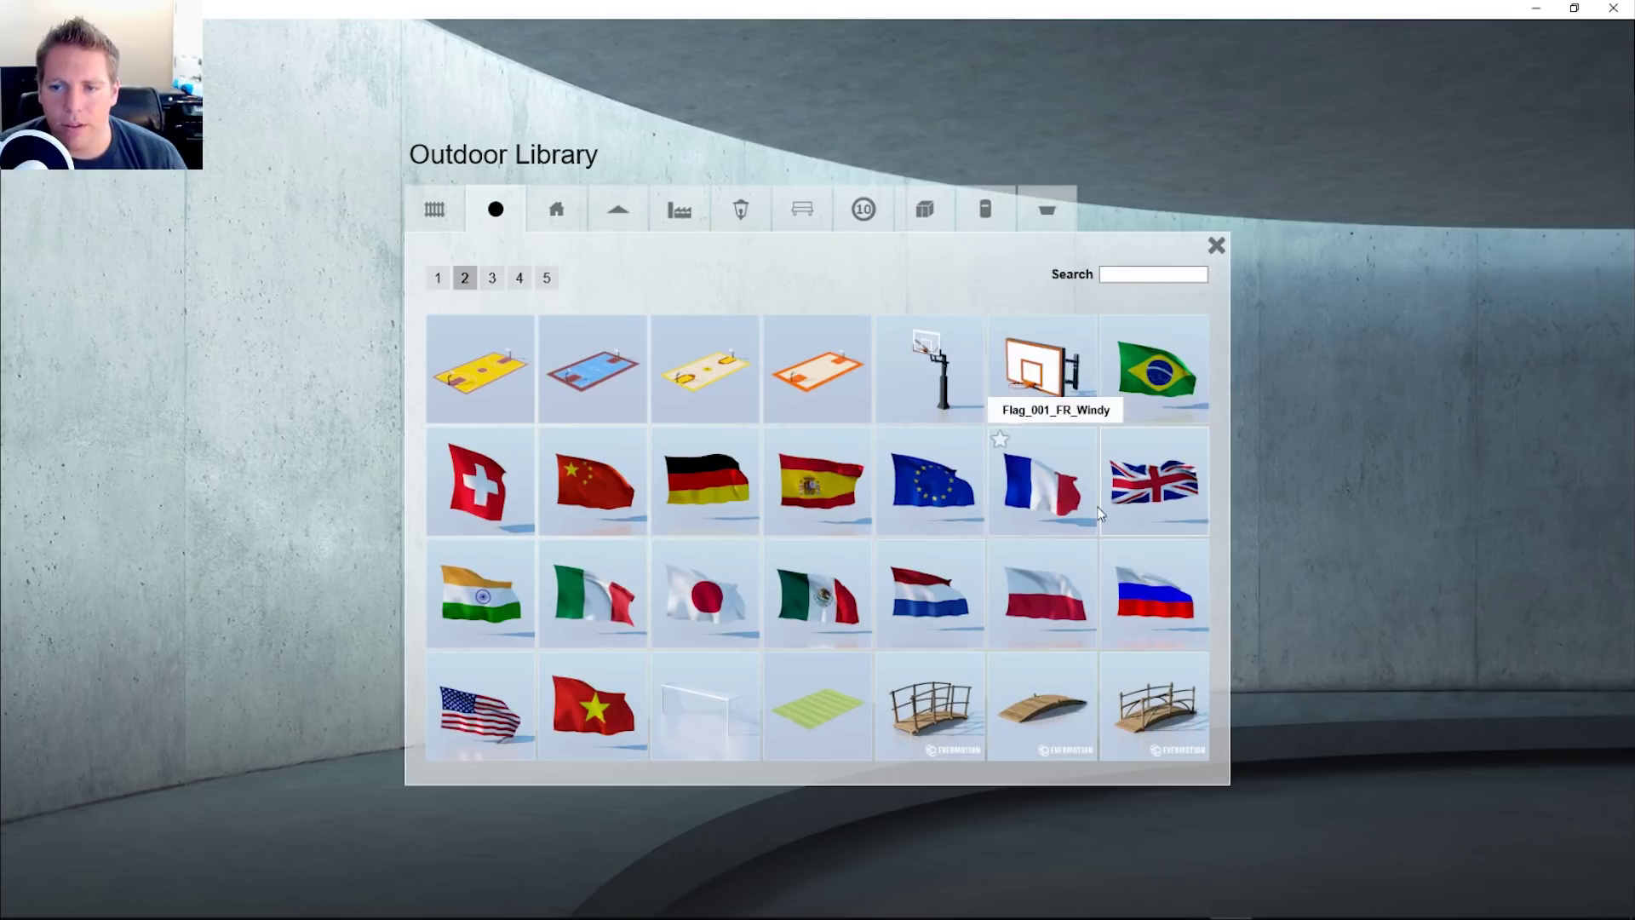
left_click(1149, 511)
left_click(724, 545)
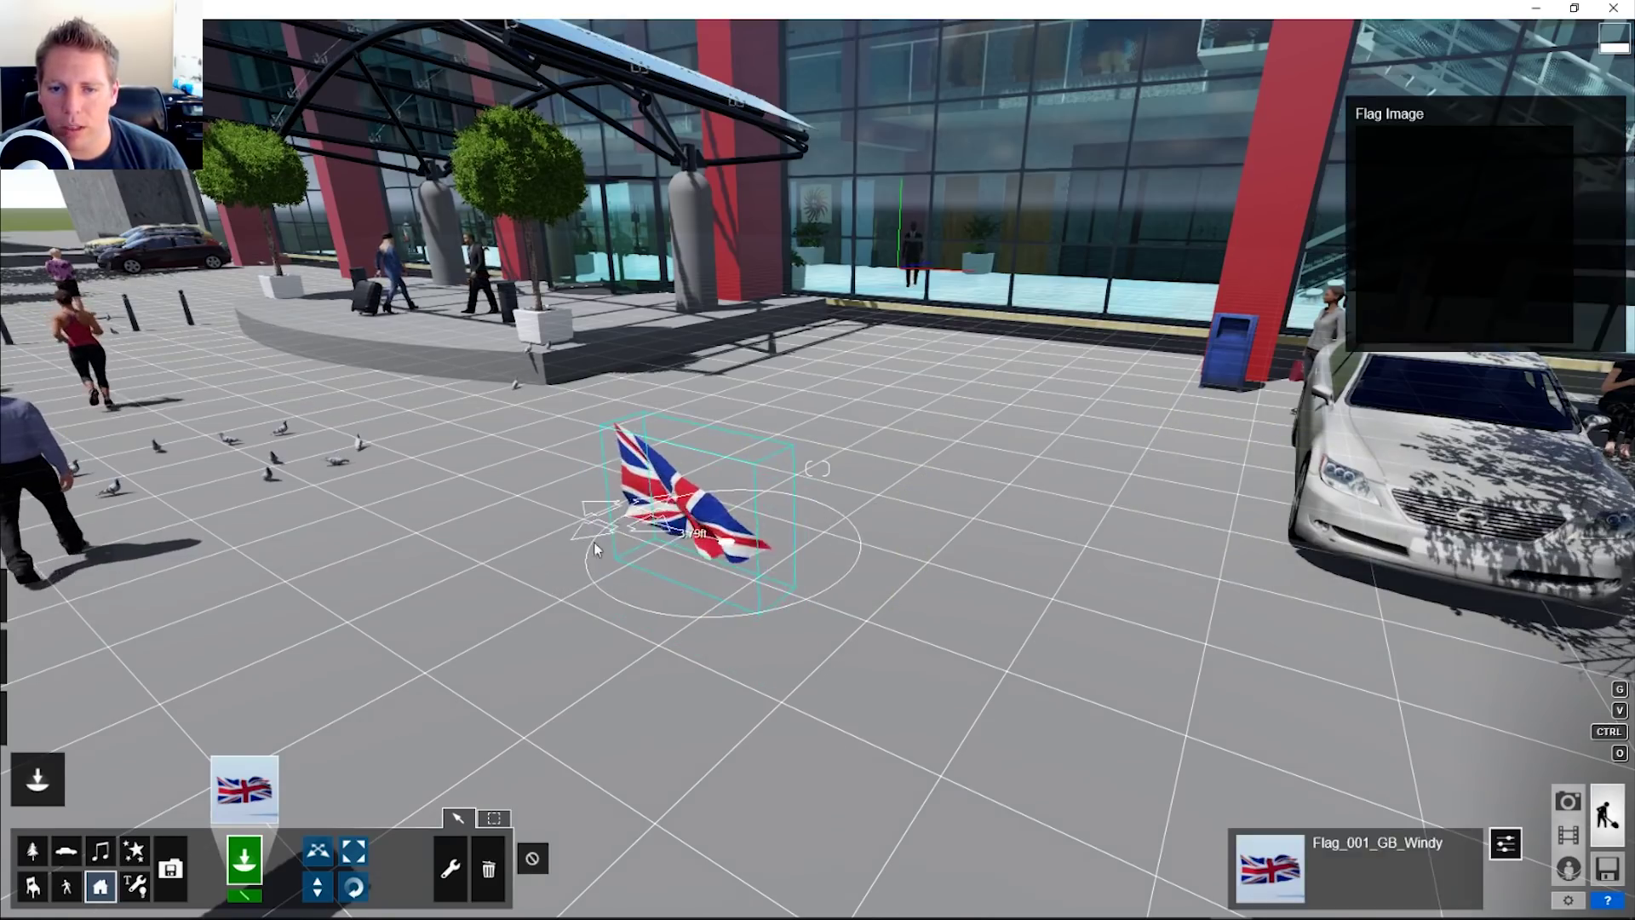
Step: Raise the British flag vertically so it floats above the plaza paving
left_click(316, 885)
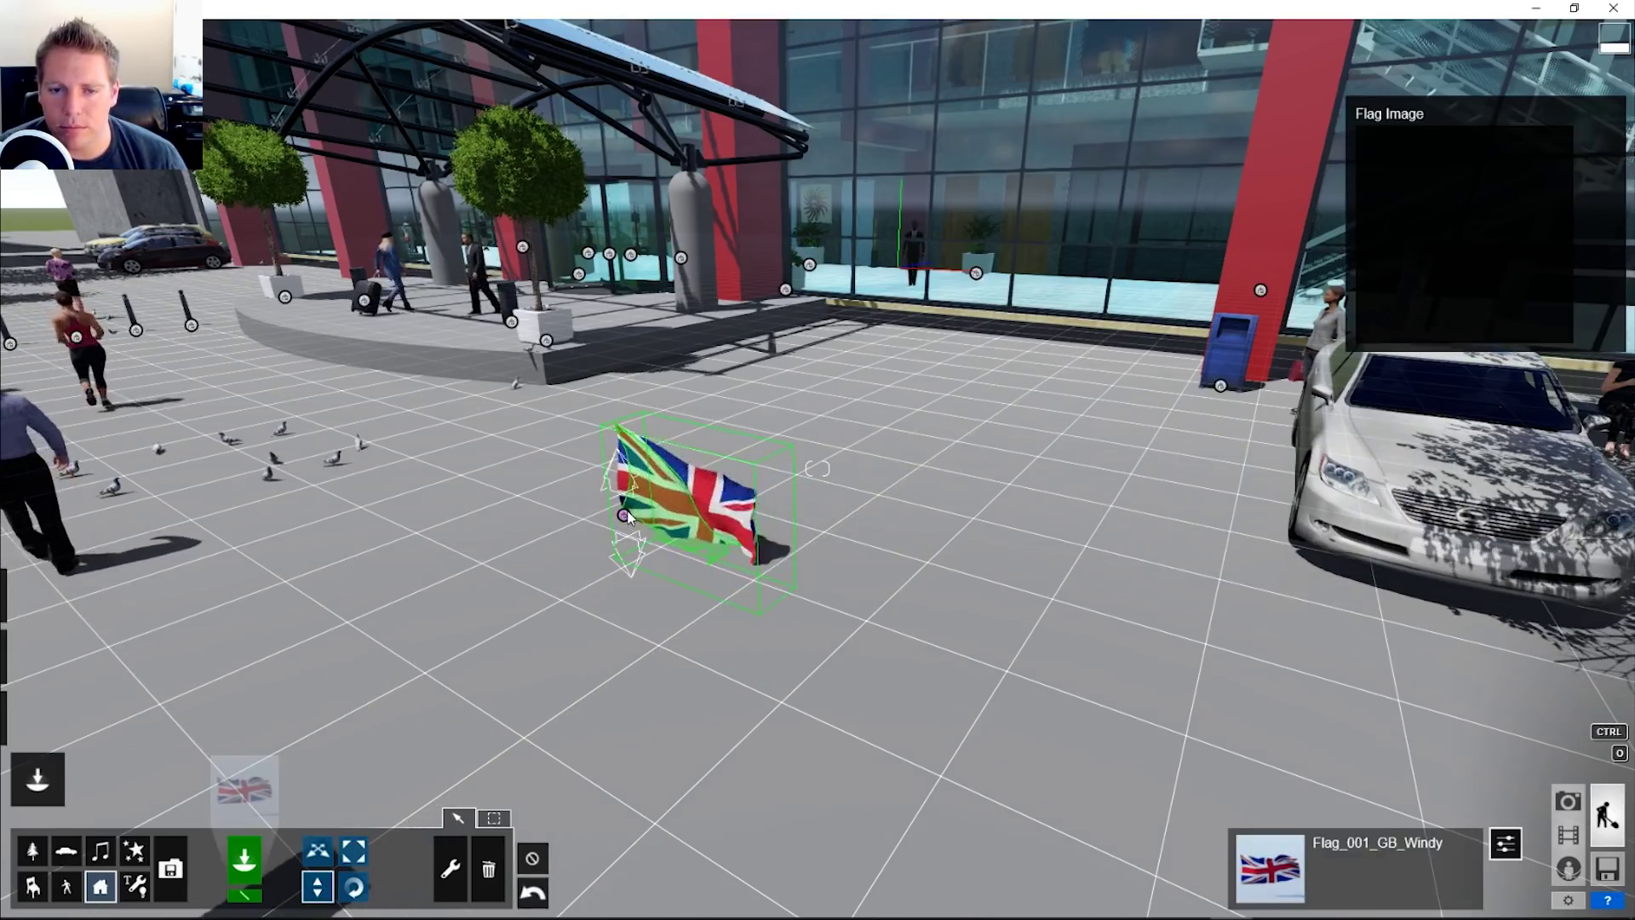
left_click_drag(628, 517, 632, 328)
Step: Replace the British flag's image with the tsset picture from the Desktop
right_click_drag(632, 327, 681, 229)
key("w")
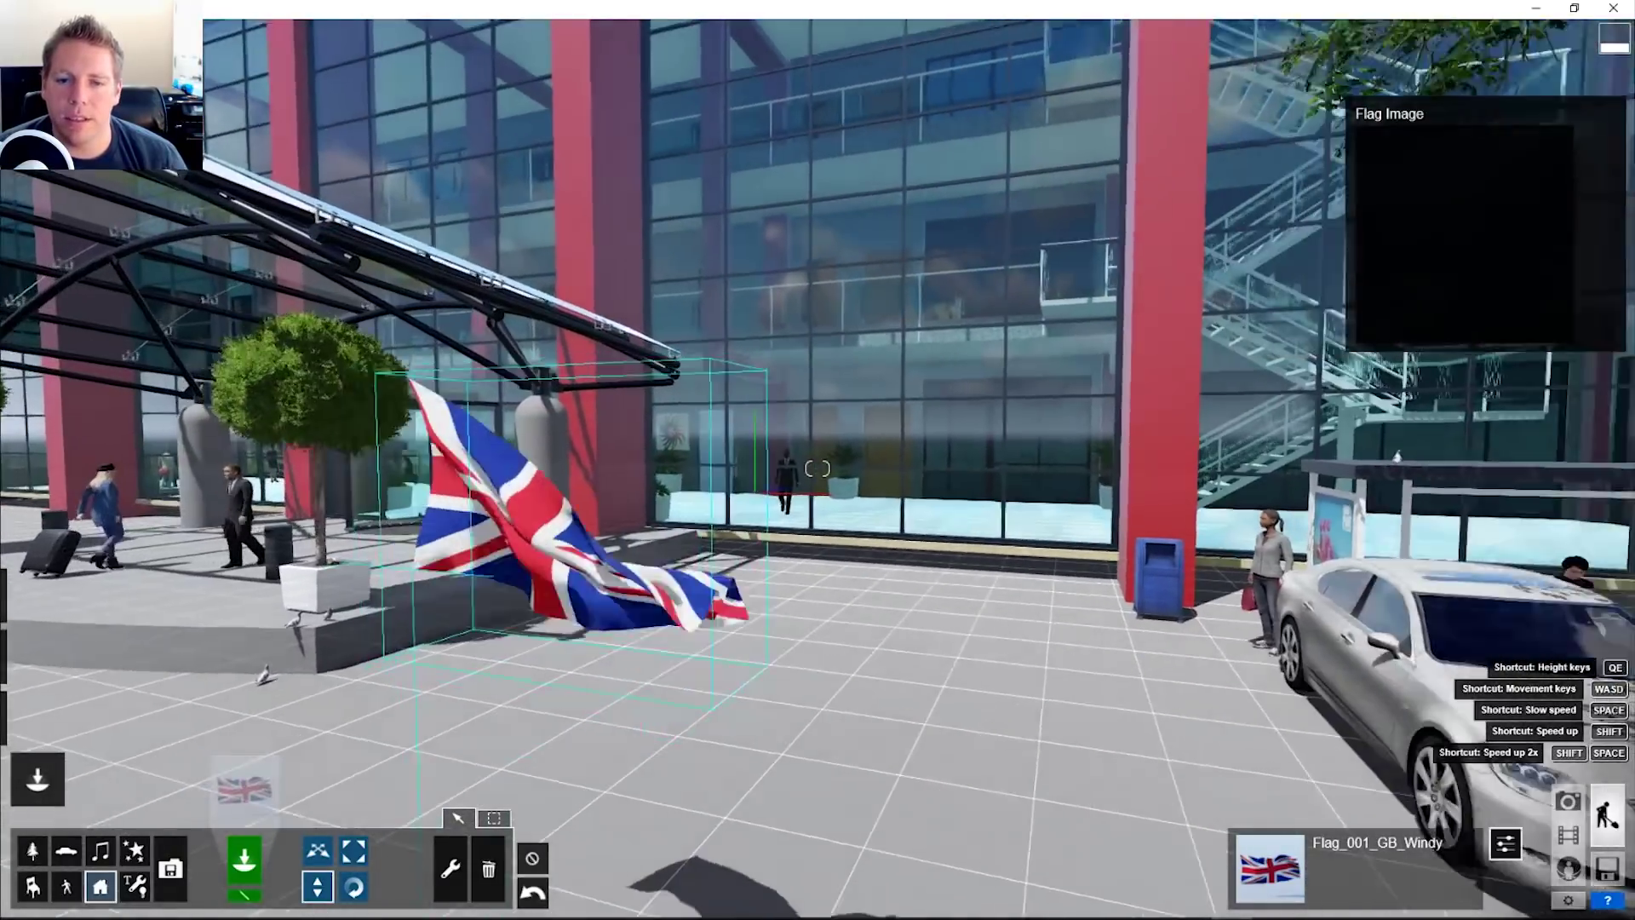
right_click_drag(596, 391, 1225, 467)
left_click(1494, 242)
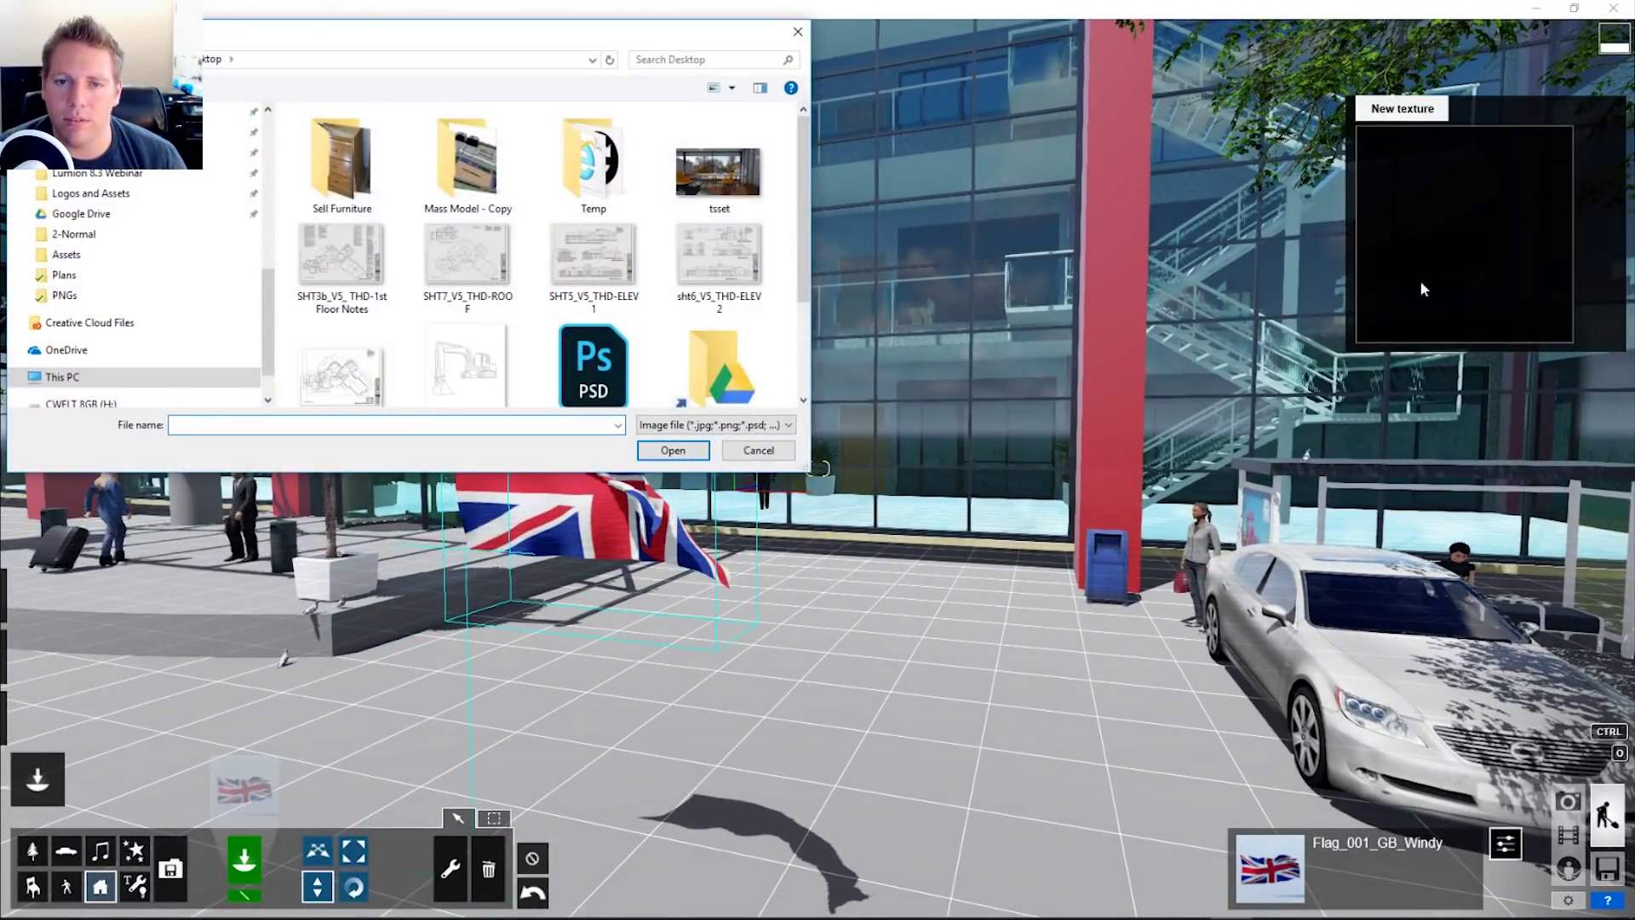
left_click(687, 460)
right_click_drag(687, 460, 809, 472)
key("w")
key("w")
key("s")
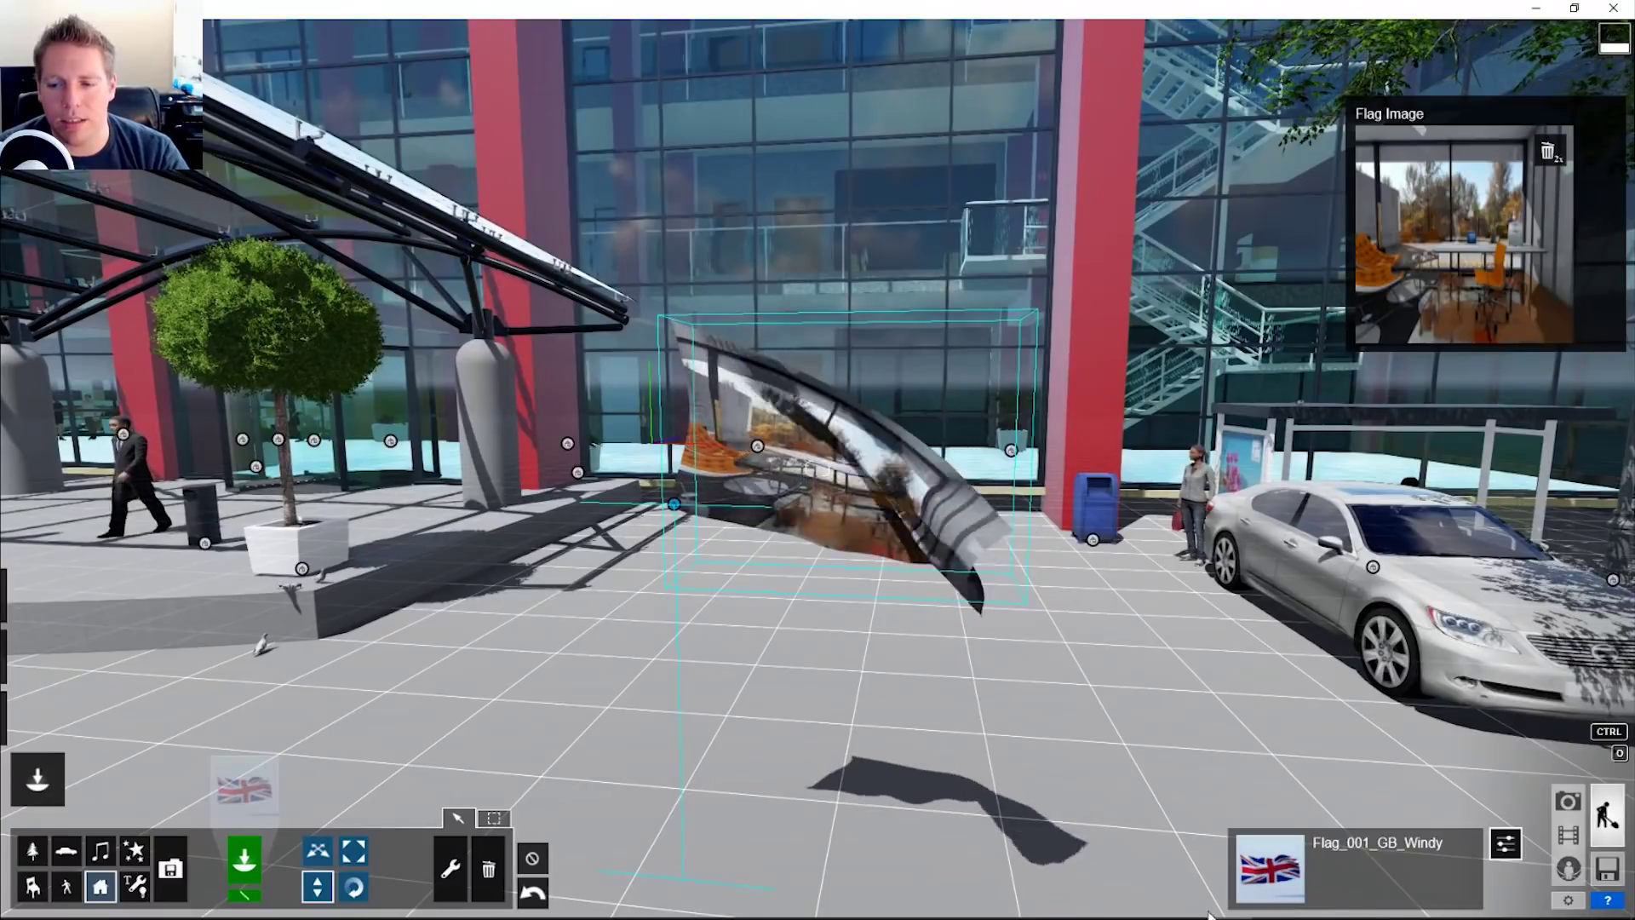
Step: Place the Swiss flag, Flag_001_CH_Windy, in front of the picture flag and raise it off the ground
left_click(245, 787)
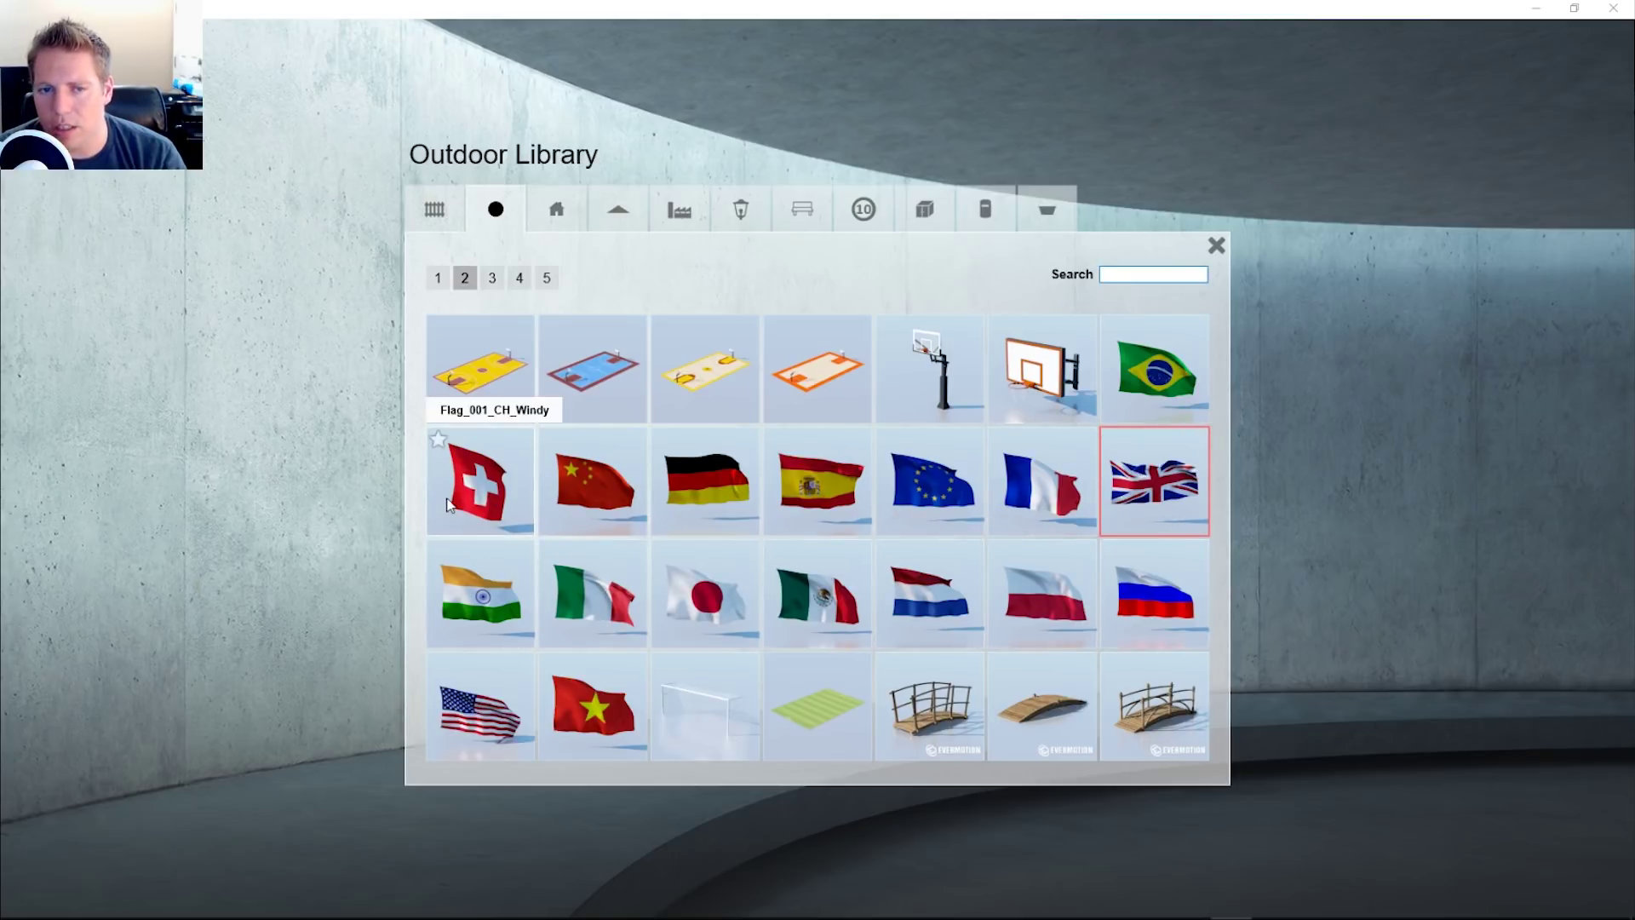
left_click(515, 498)
left_click(740, 733)
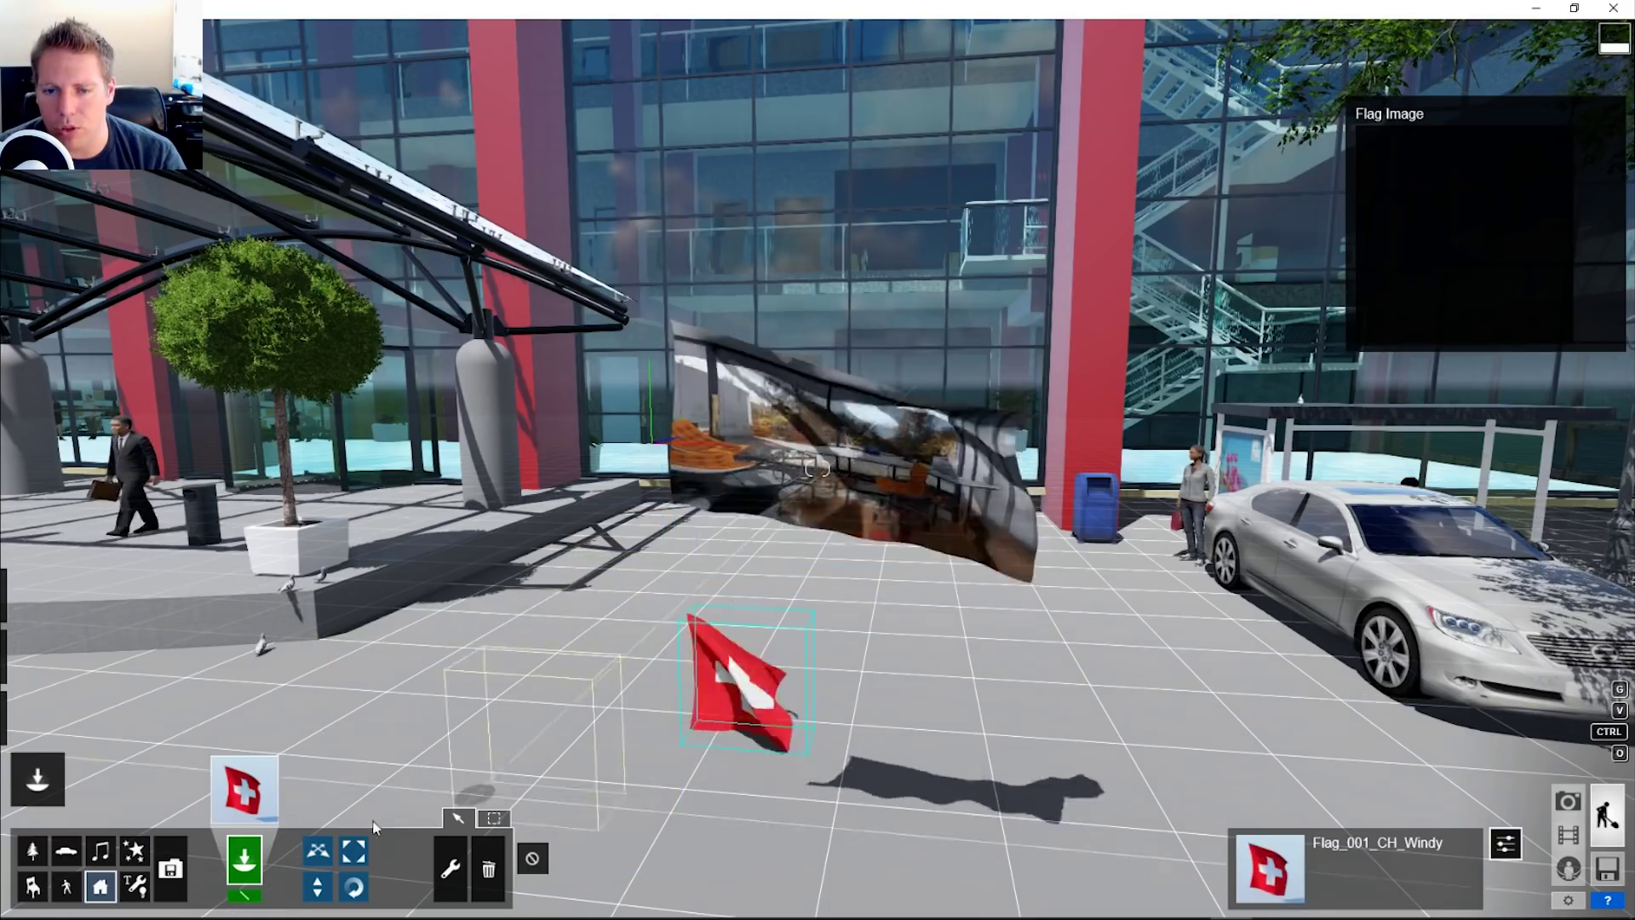
left_click(317, 886)
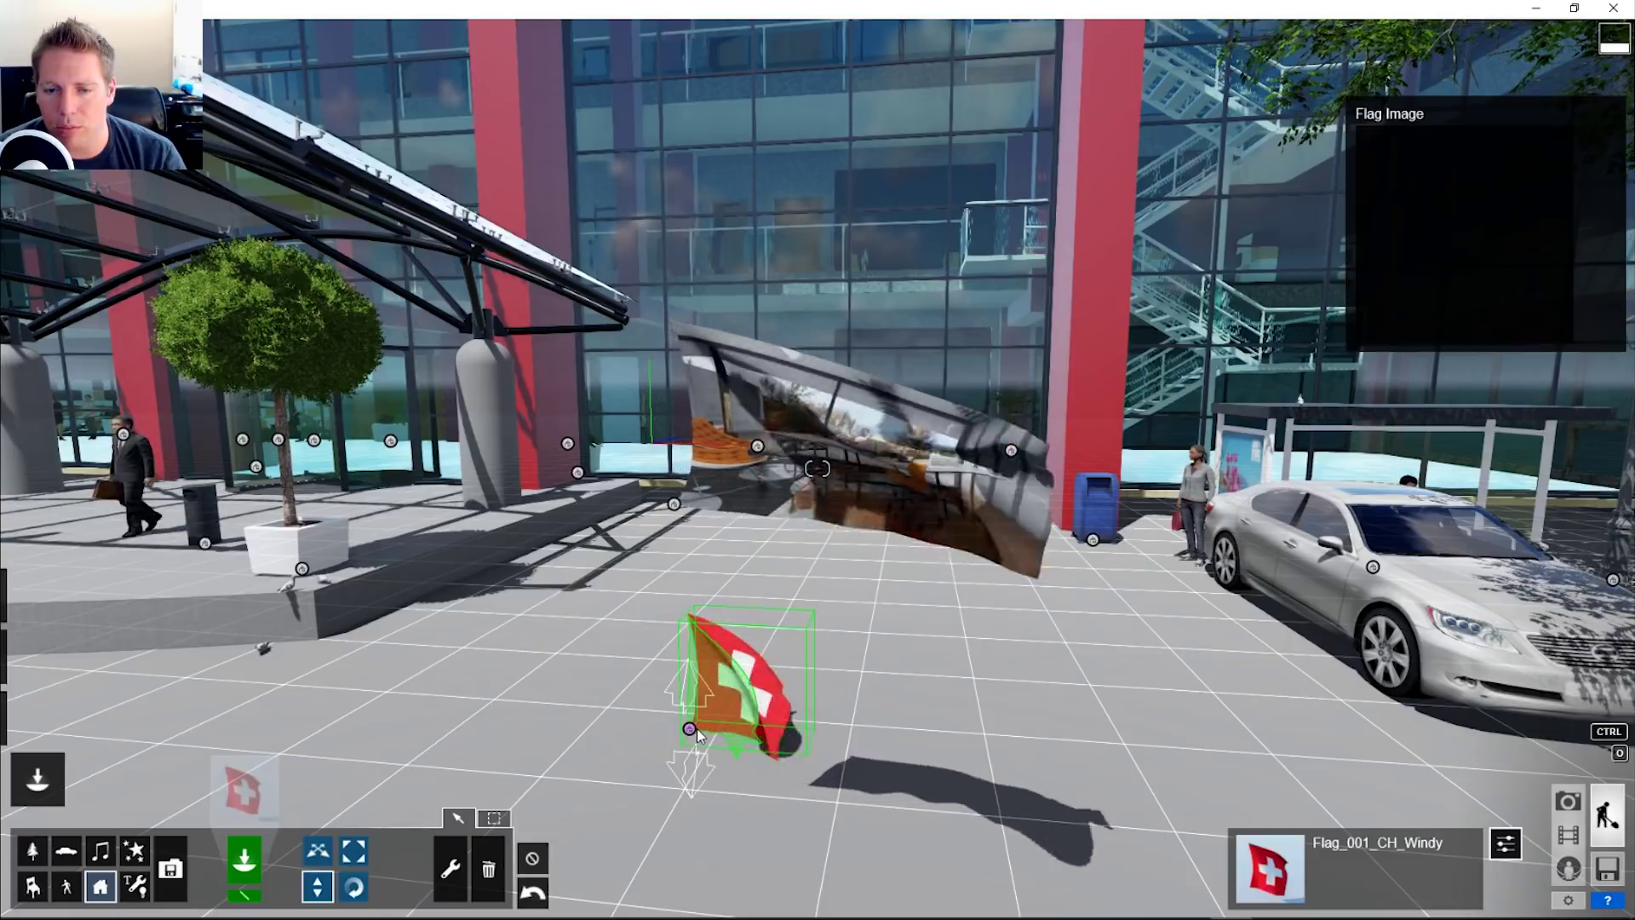
left_click_drag(692, 739, 658, 677)
Step: Replace the Swiss flag's image with the Ridge Lakes Map picture from the Desktop
left_click(1418, 272)
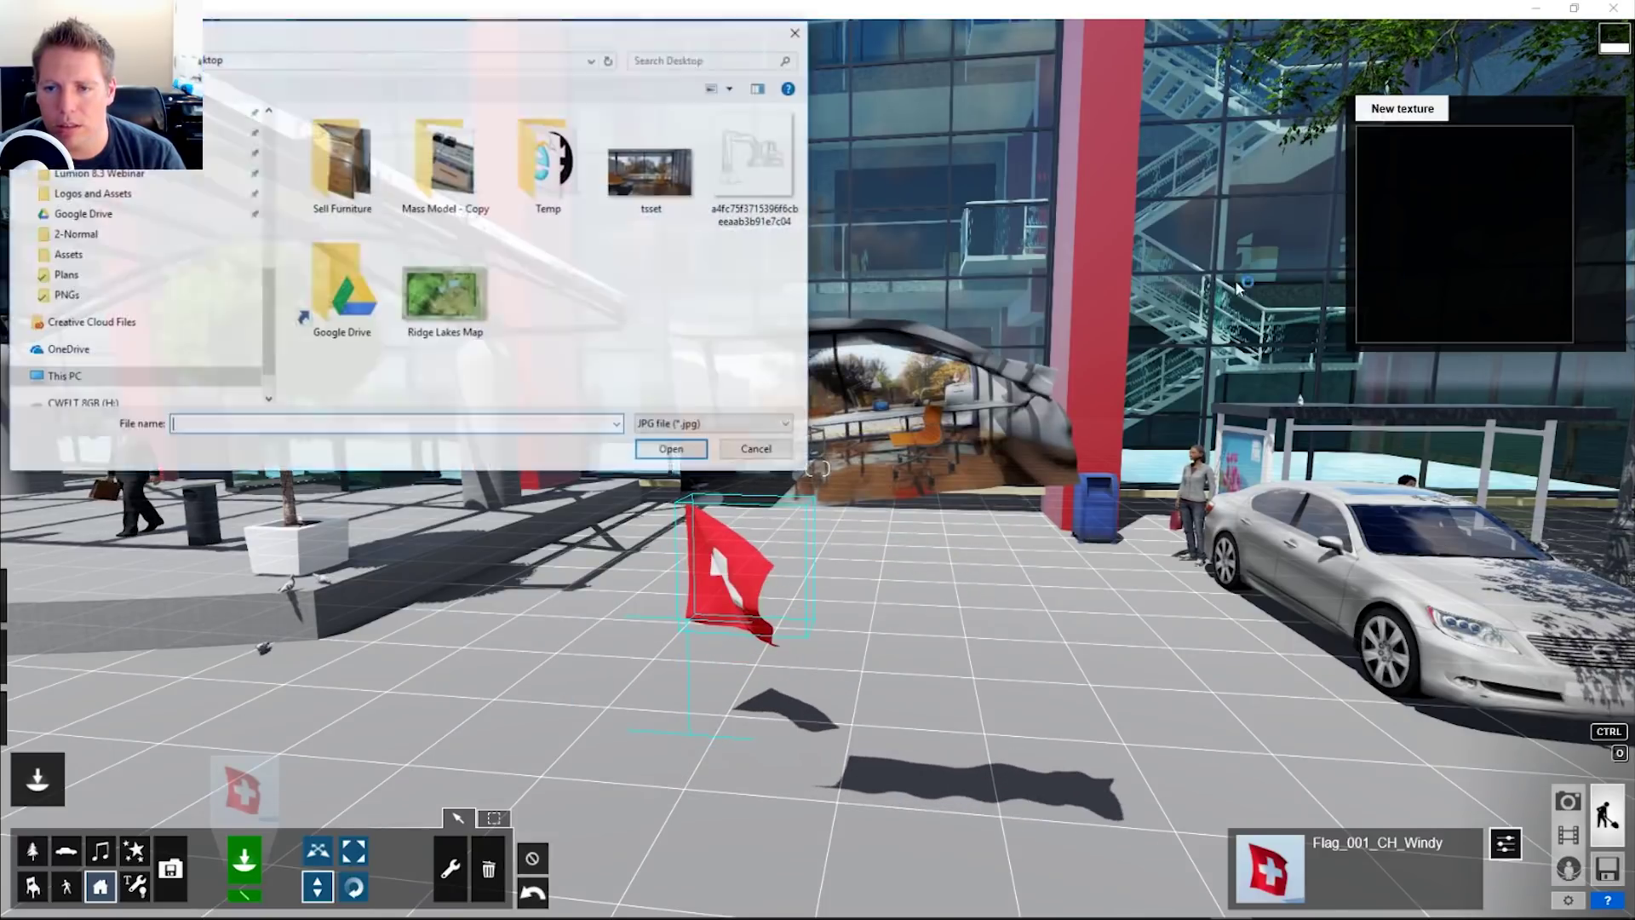
left_click(647, 457)
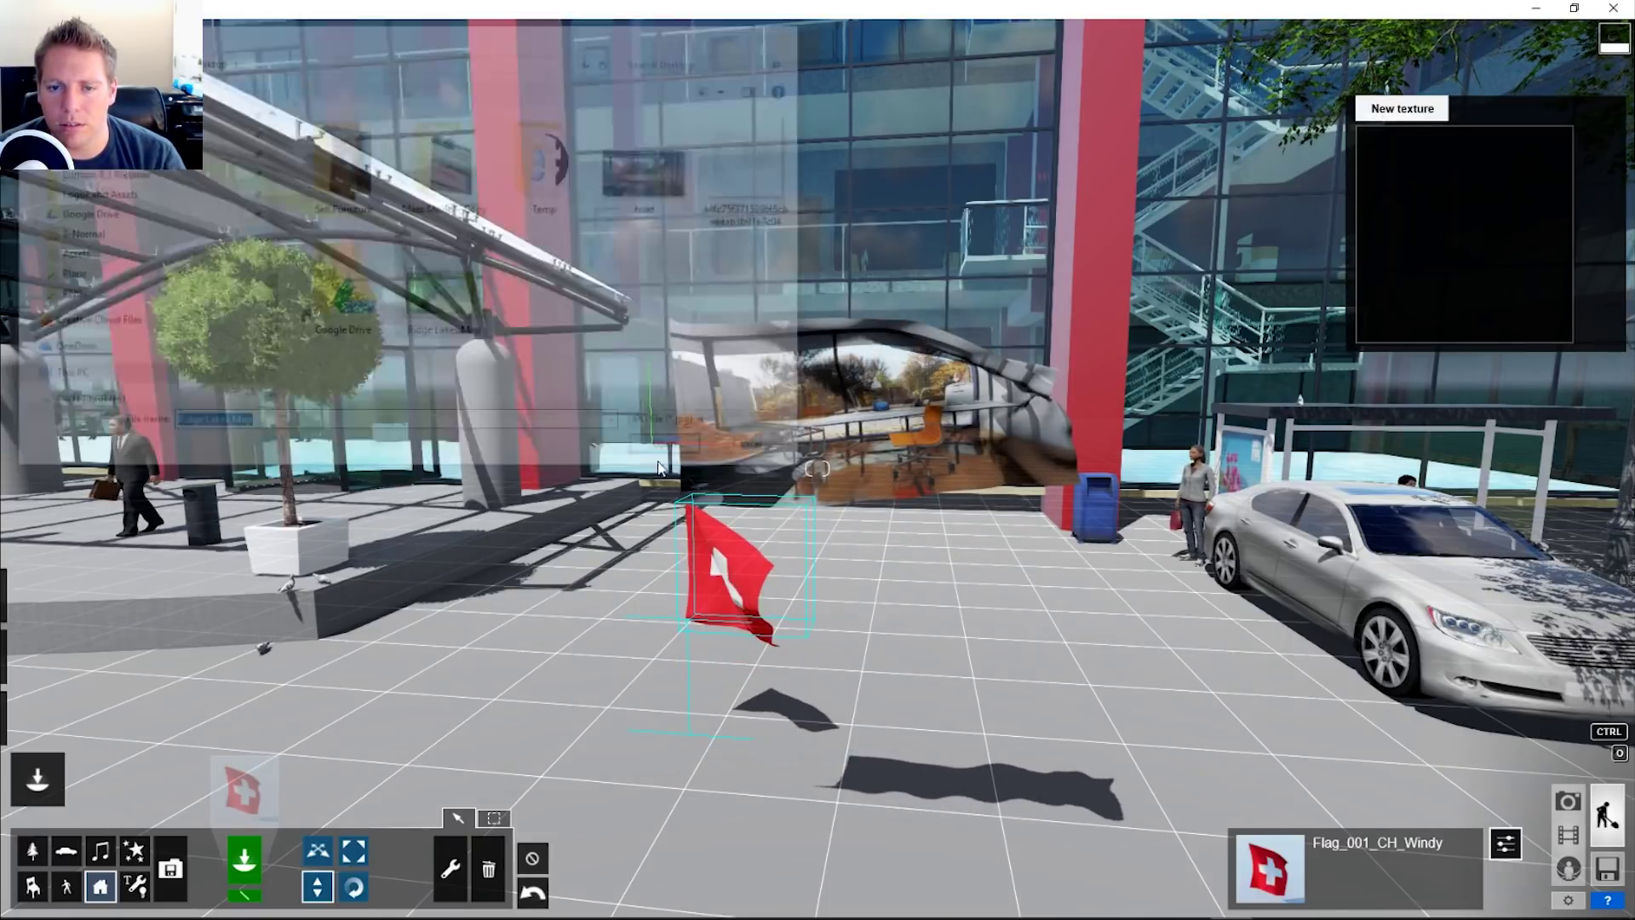
right_click_drag(760, 615, 754, 720)
key("w")
key("s")
key("w")
key("s")
key("w")
Step: Remove the custom map image from the Swiss flag to restore its original design
left_click(488, 871)
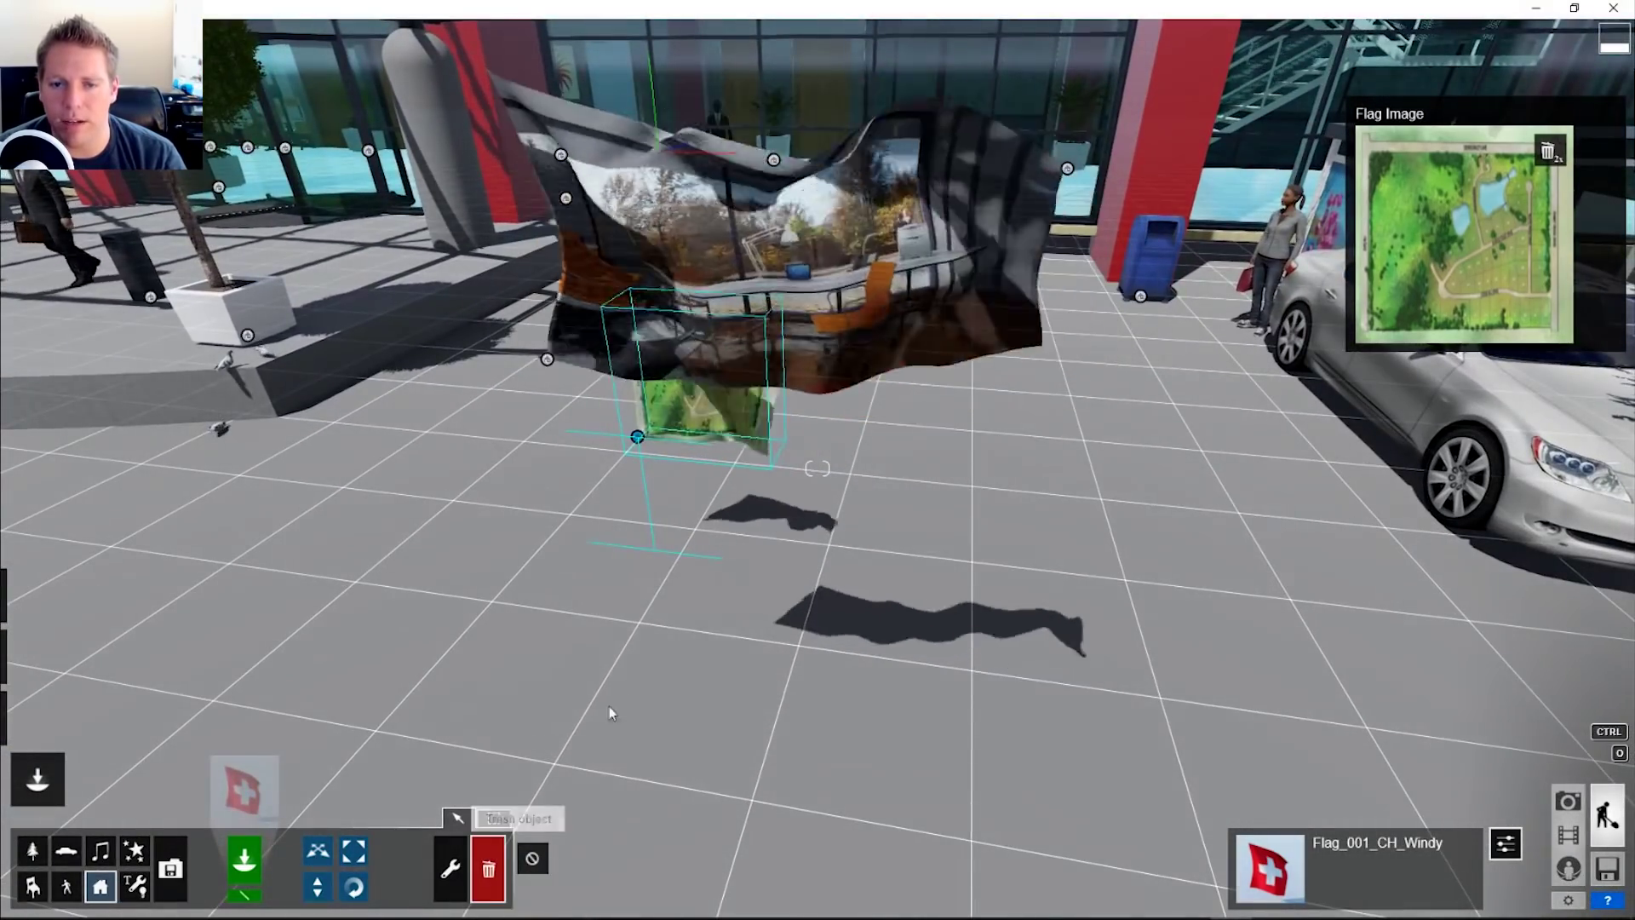
right_click_drag(615, 700, 600, 545)
key("s")
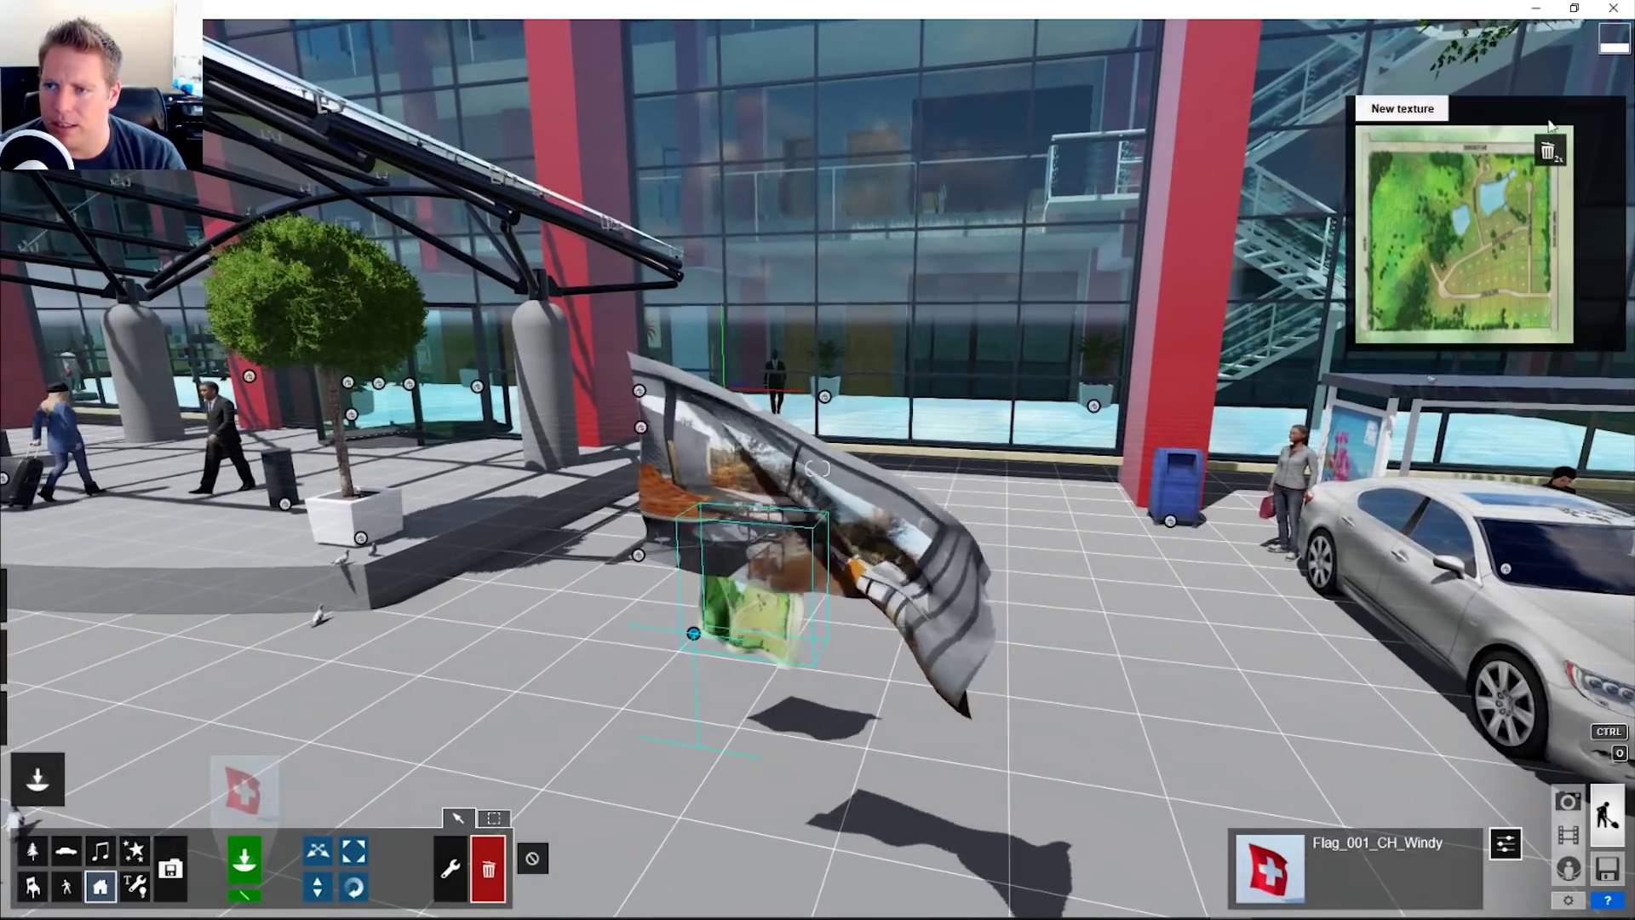
double_click(1549, 152)
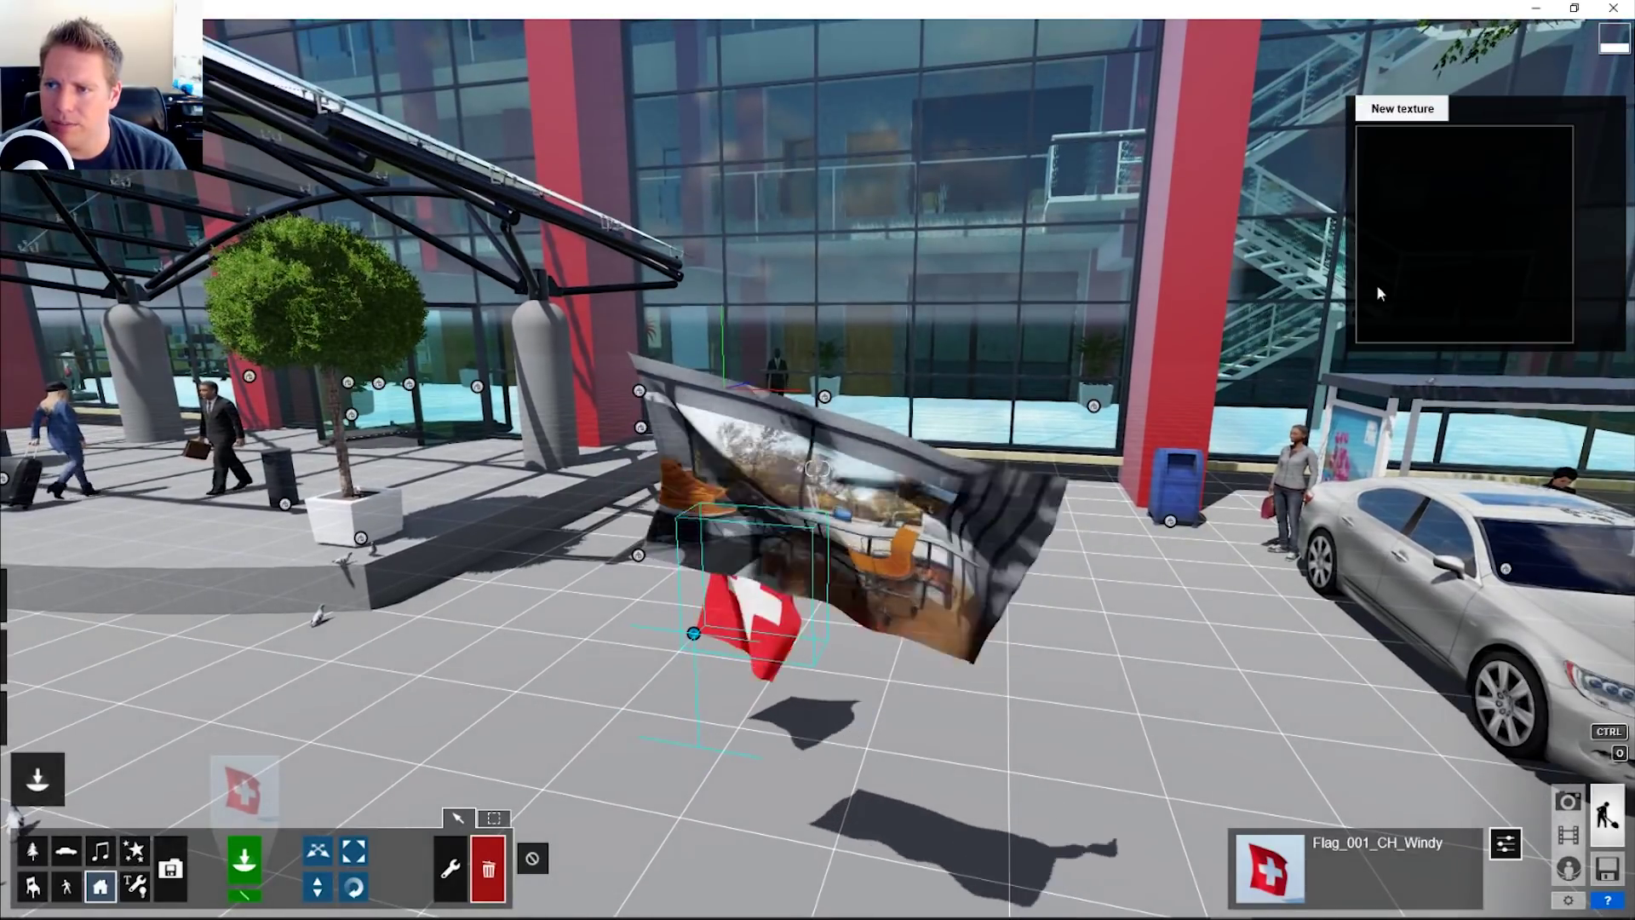
Step: Delete the Swiss flag and the large picture flag from the plaza
left_click(694, 633)
left_click(638, 555)
Step: Browse the pages of the Outdoor Library category that contains the sports courts and flags
left_click(266, 768)
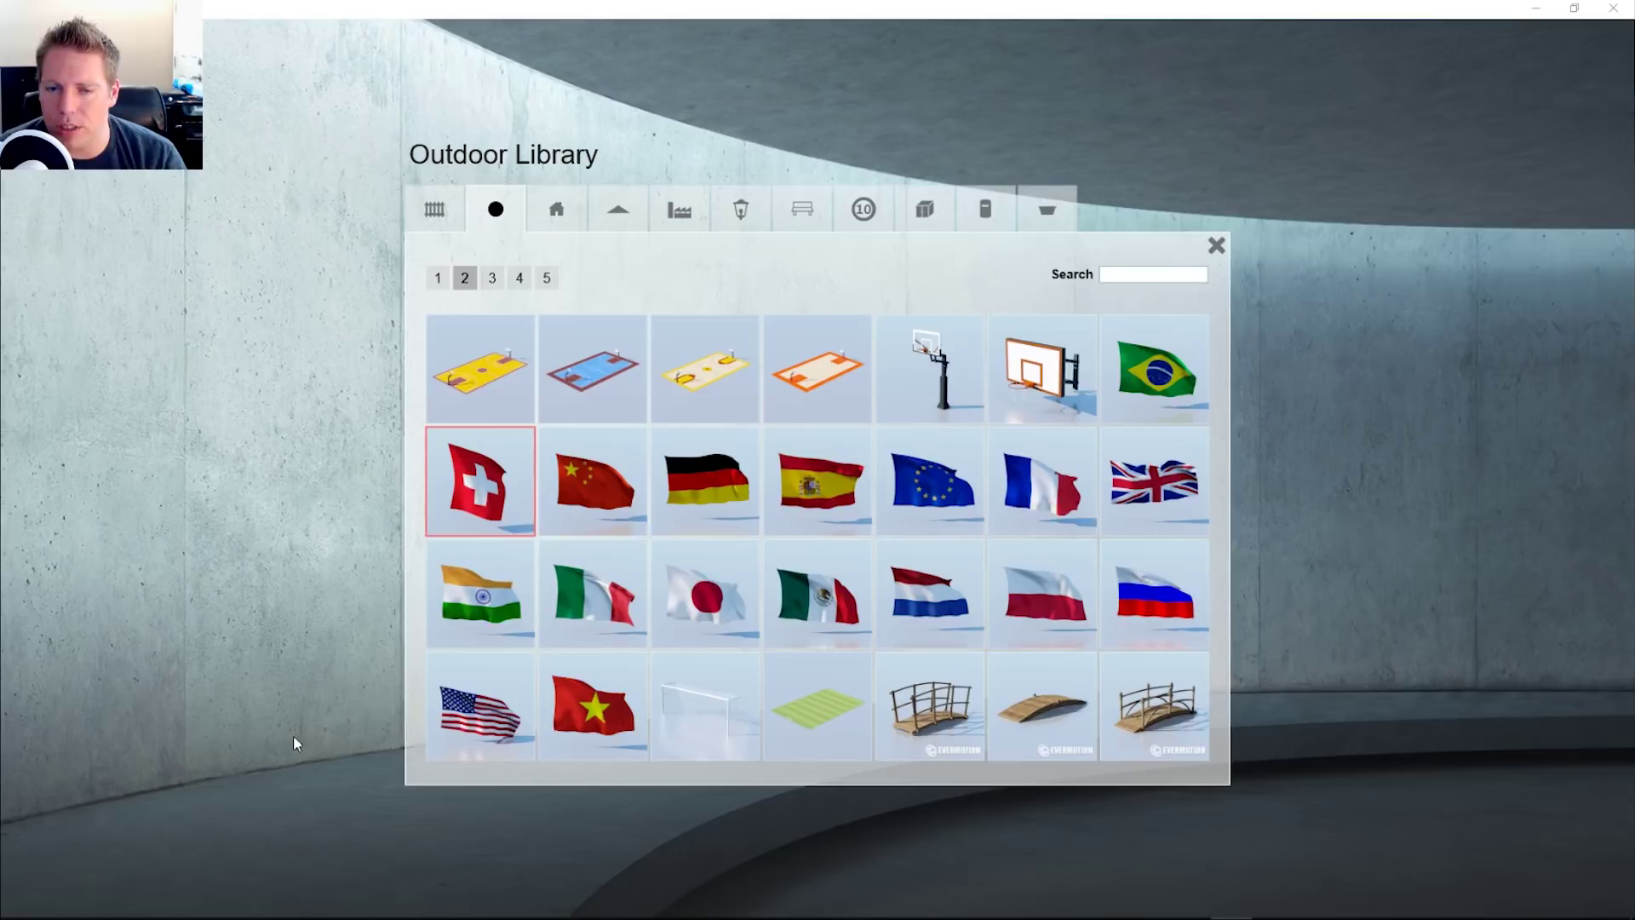
left_click(494, 280)
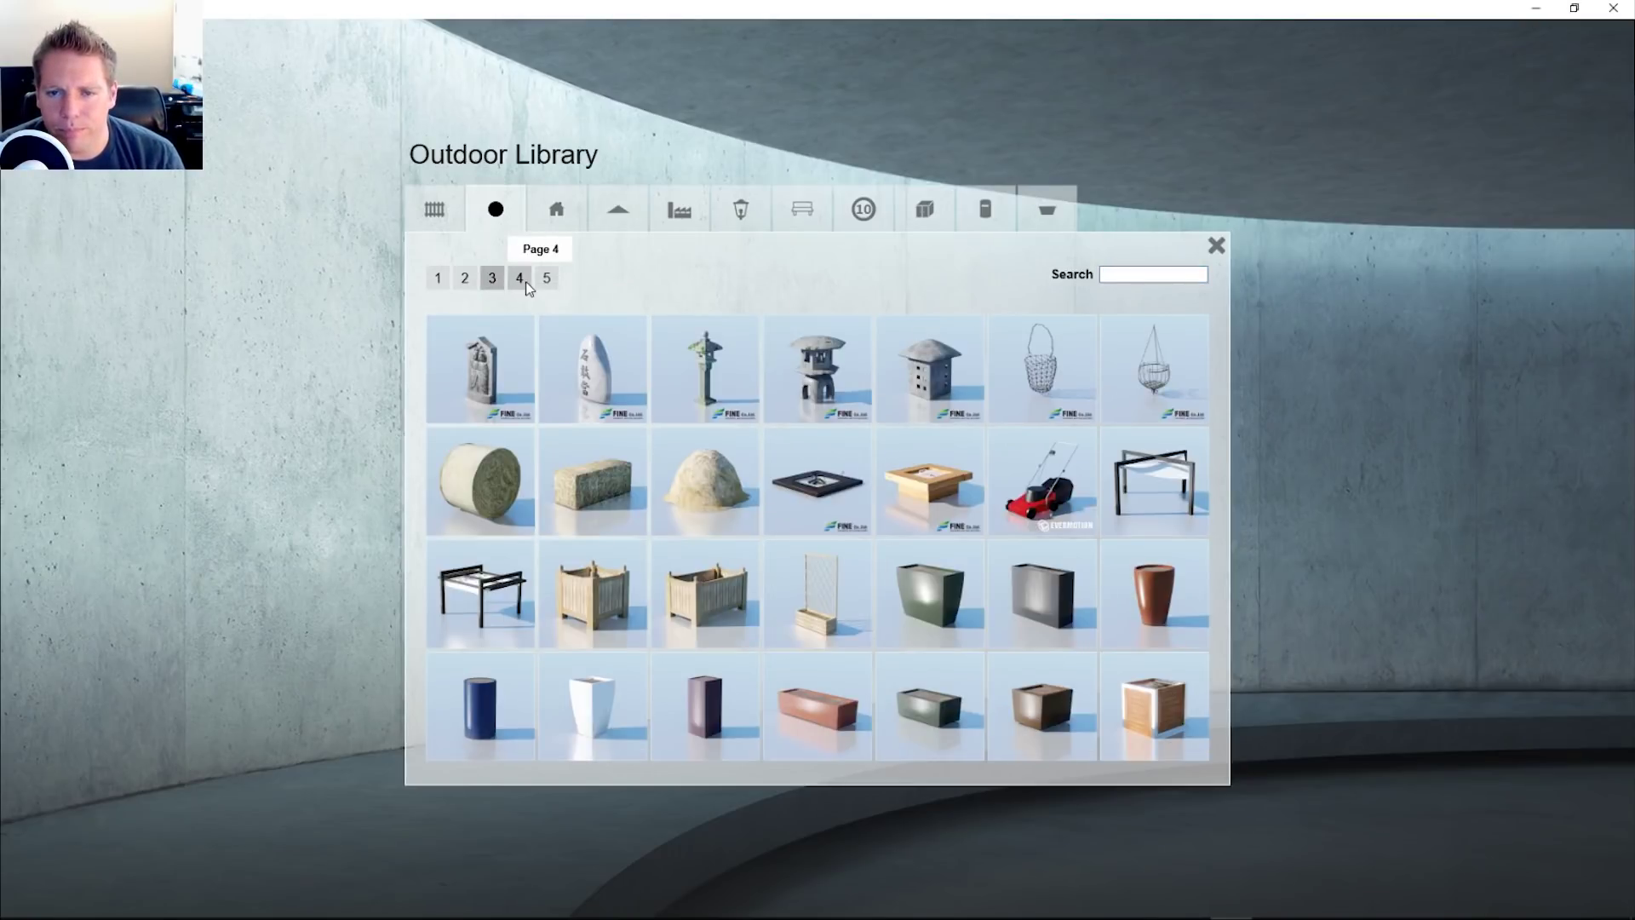
left_click(526, 286)
left_click(550, 279)
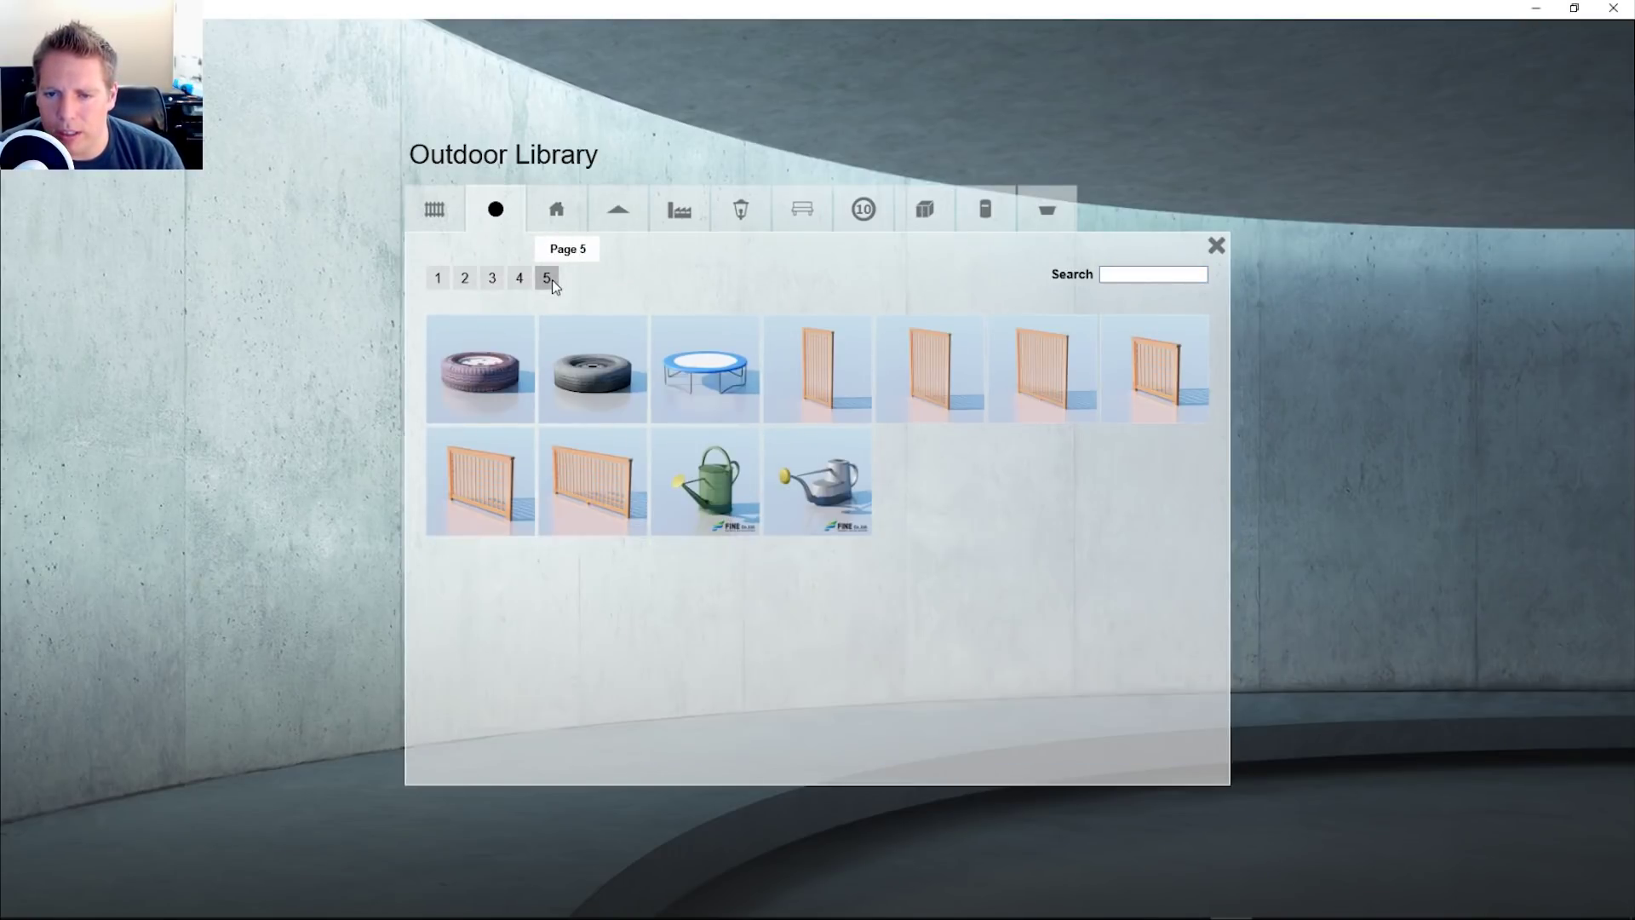
left_click(520, 279)
left_click(440, 281)
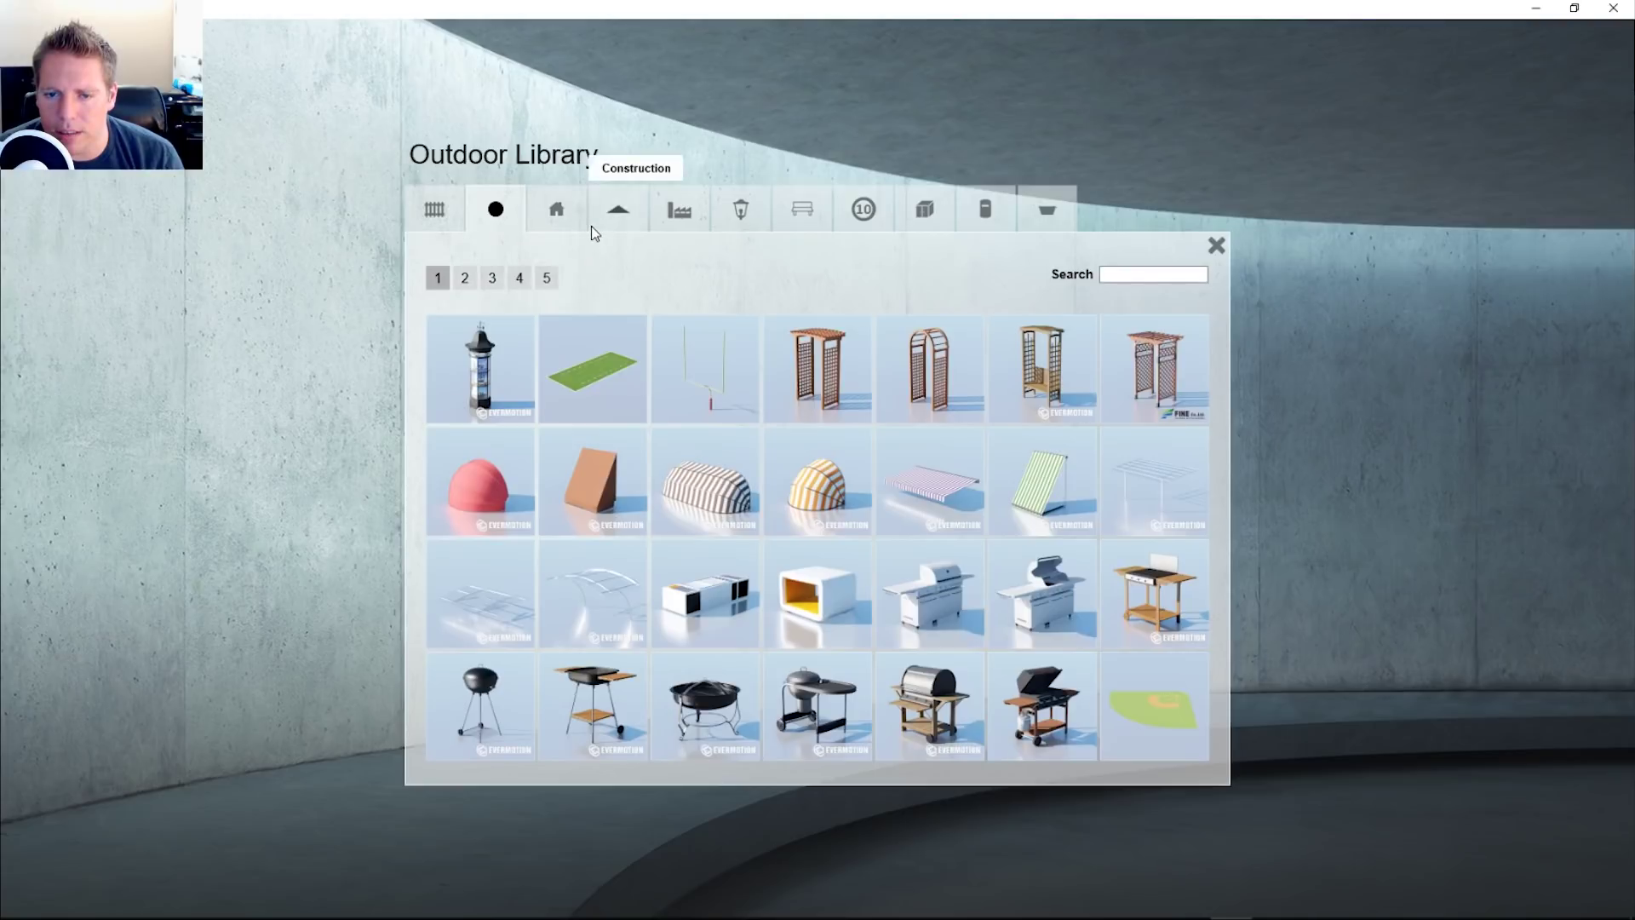
Step: Look through the remaining Outdoor Library categories, including construction, lighting, furniture, storage, utilities and waste objects, and close the library
left_click(606, 227)
left_click(663, 224)
left_click(769, 221)
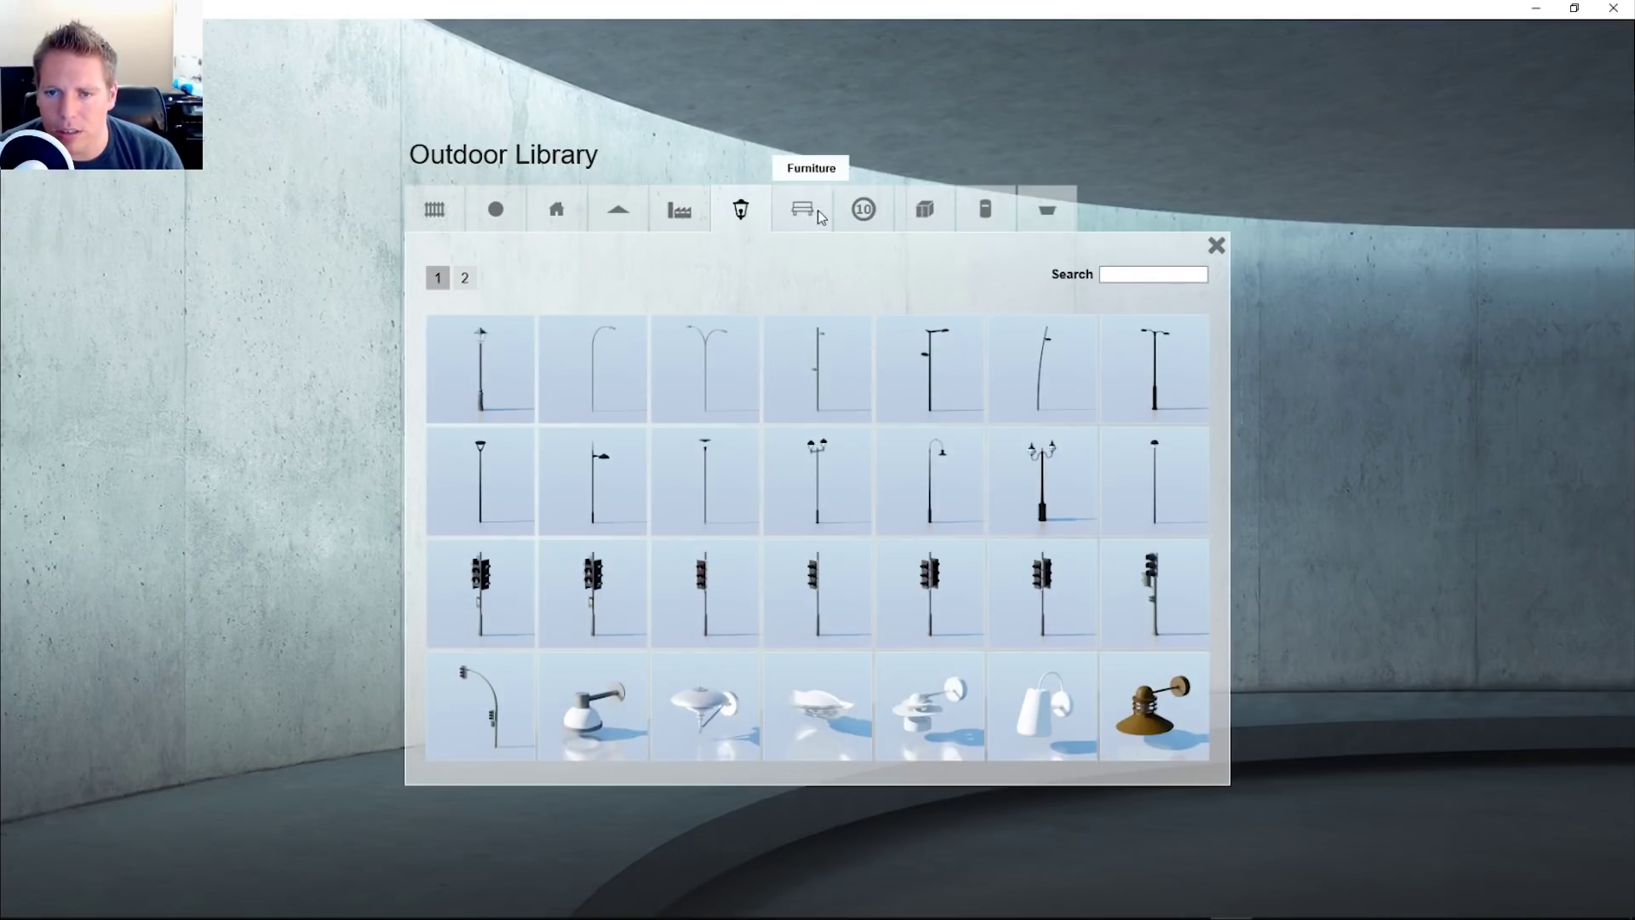
left_click(821, 208)
left_click(919, 223)
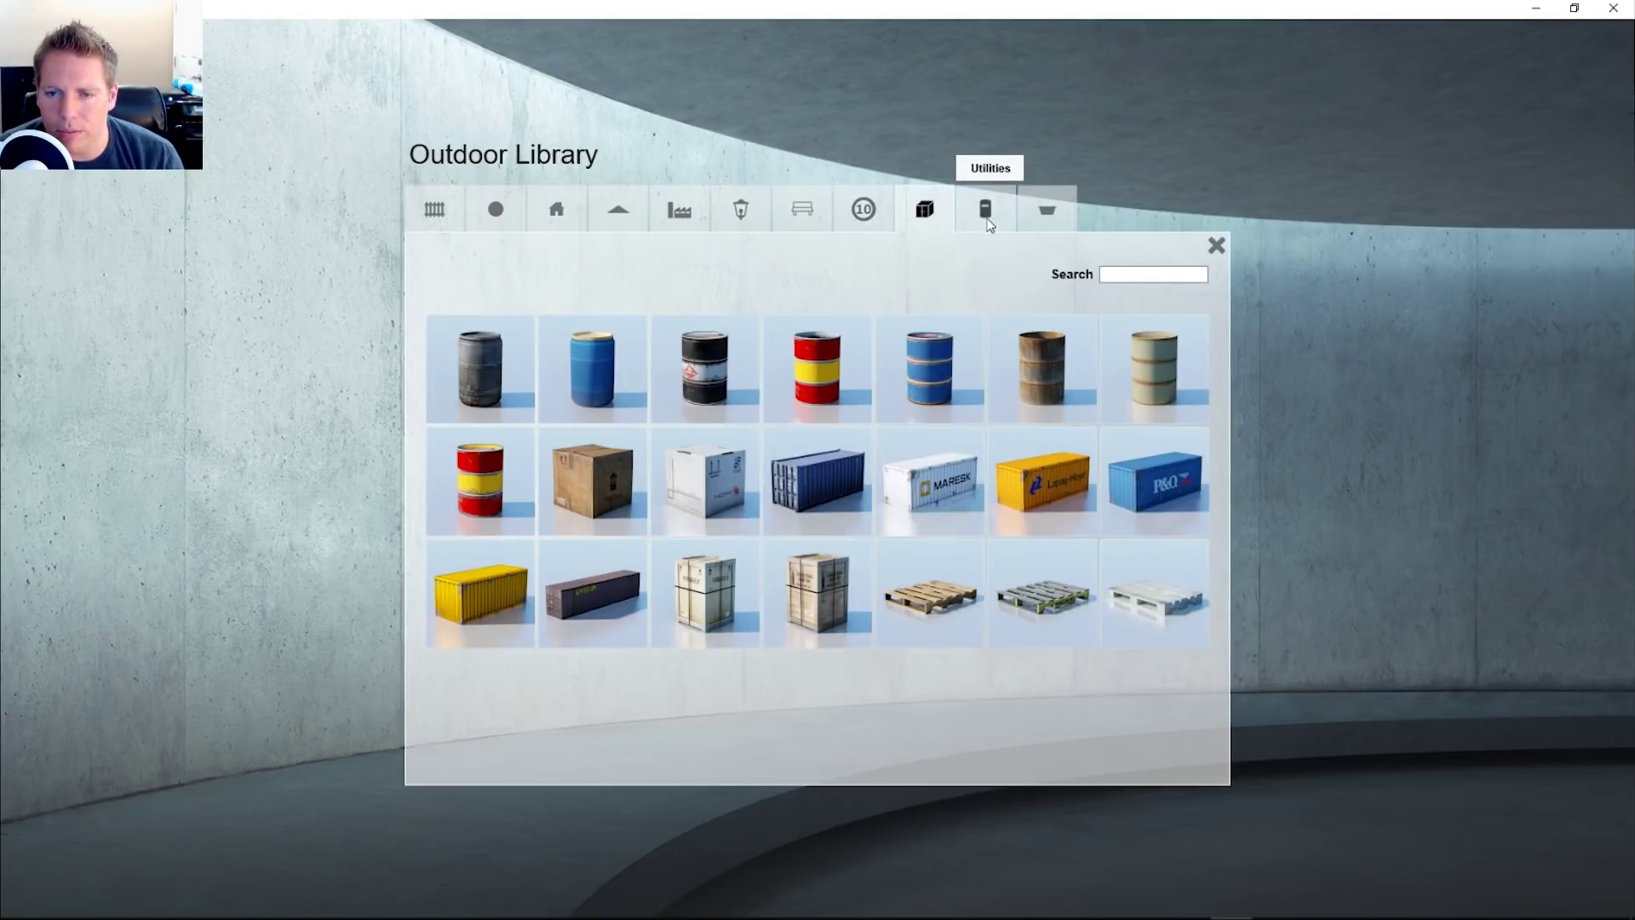
left_click(989, 223)
left_click(1036, 222)
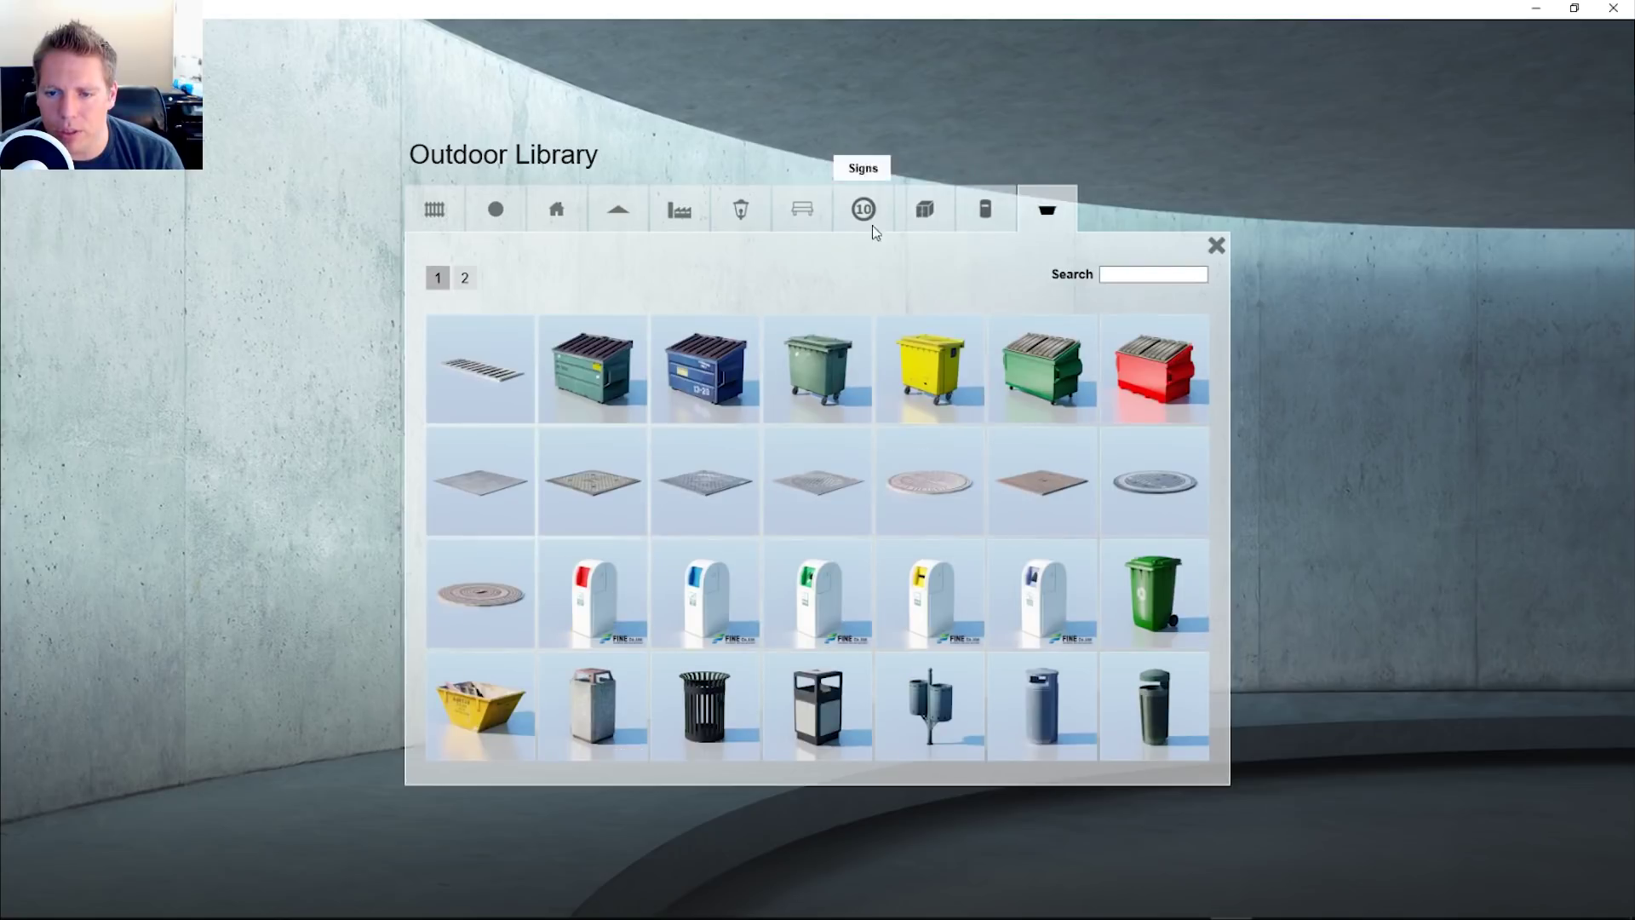
left_click(1216, 247)
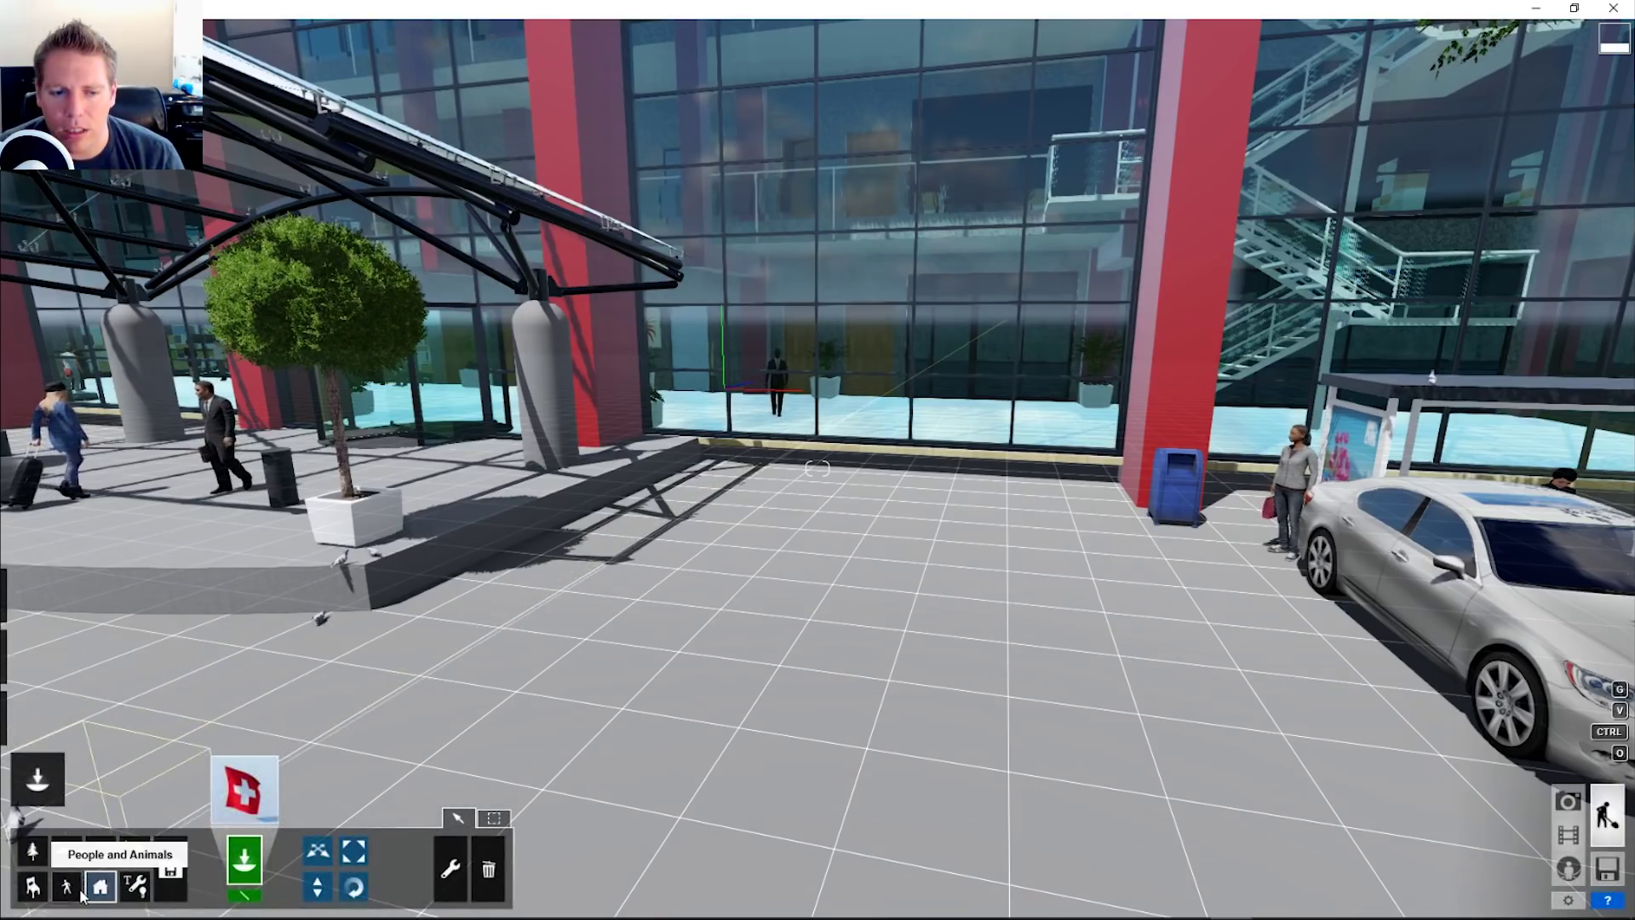
Step: Place the walking man Man_African_0002_Walk on the open plaza paving and adjust his Coloring
left_click(238, 792)
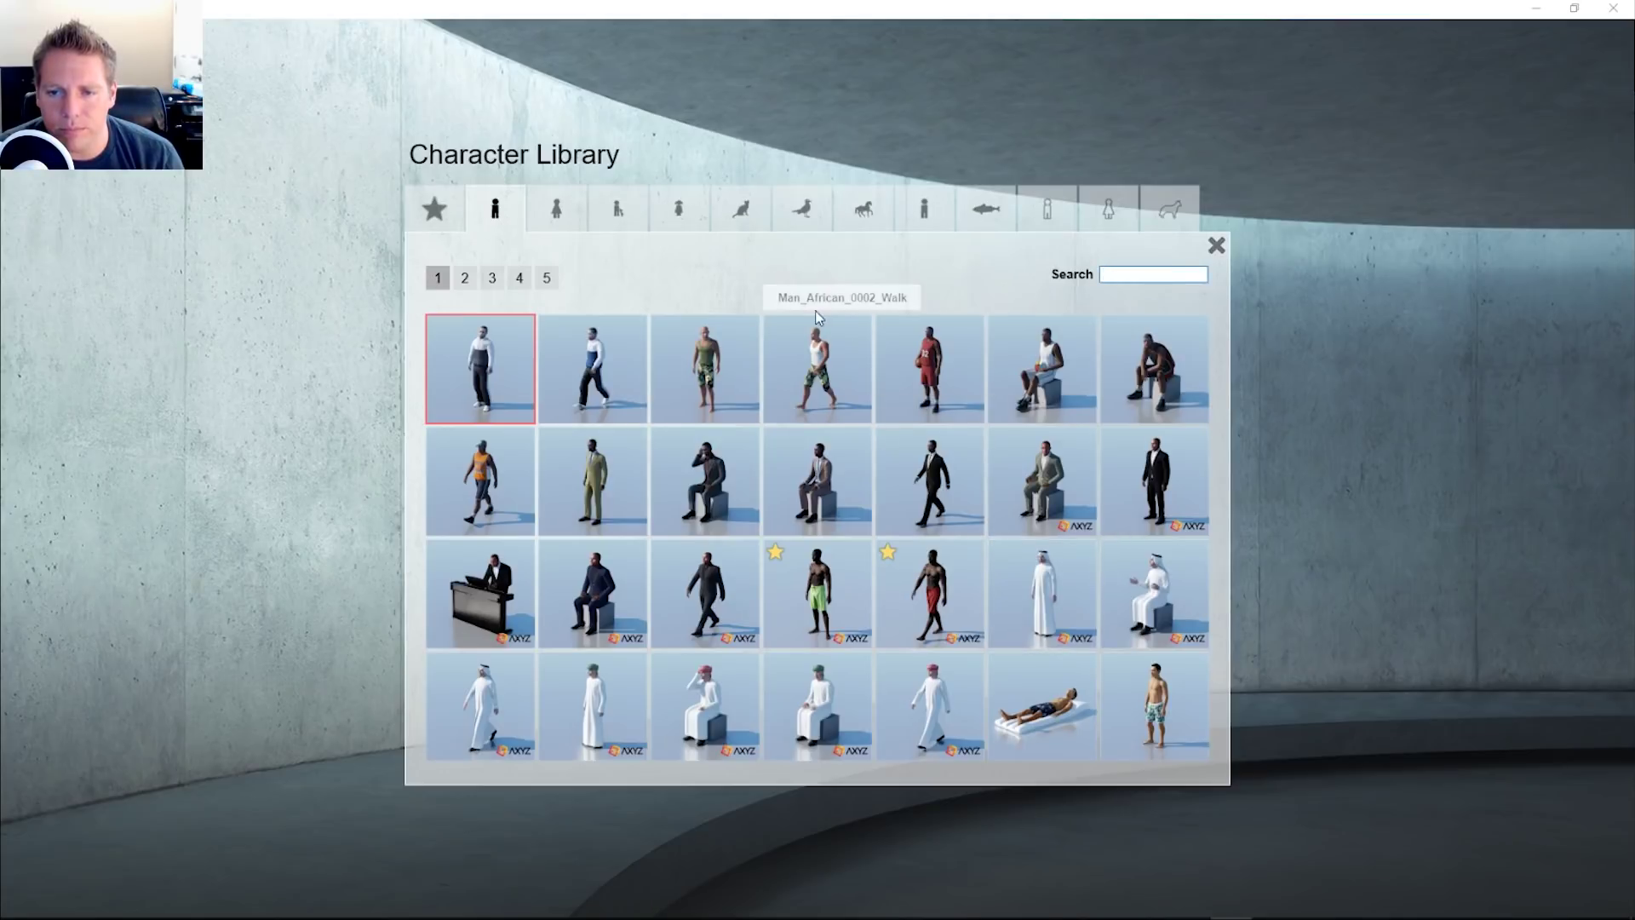
left_click(855, 375)
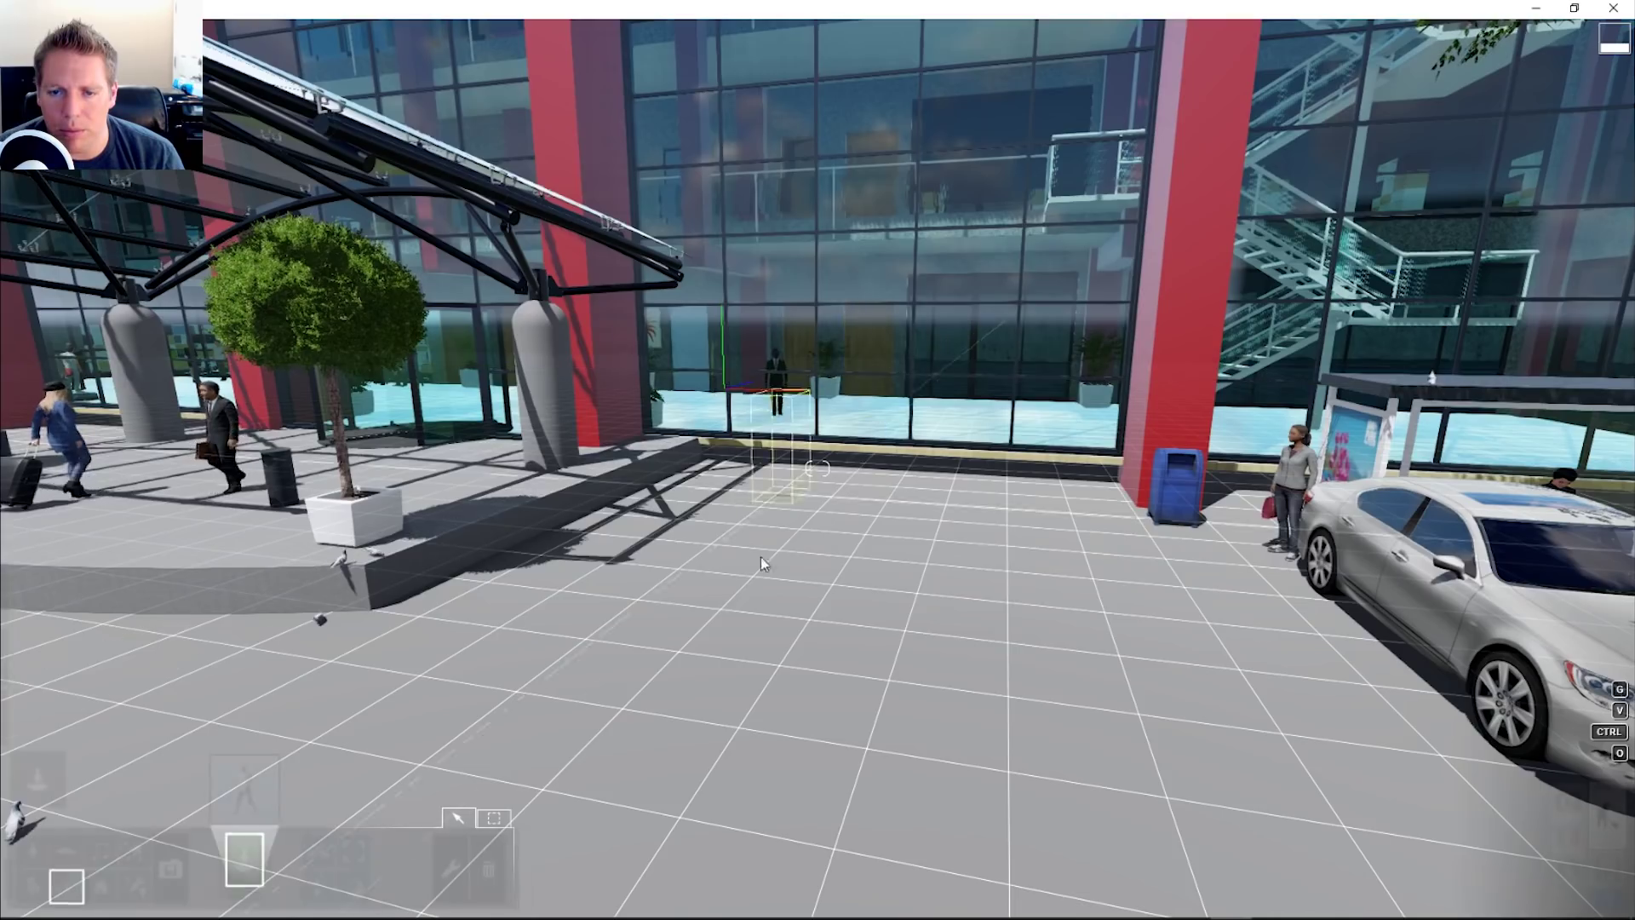
left_click(697, 758)
right_click_drag(697, 758, 858, 648)
key("w")
left_click_drag(1397, 147, 1505, 220)
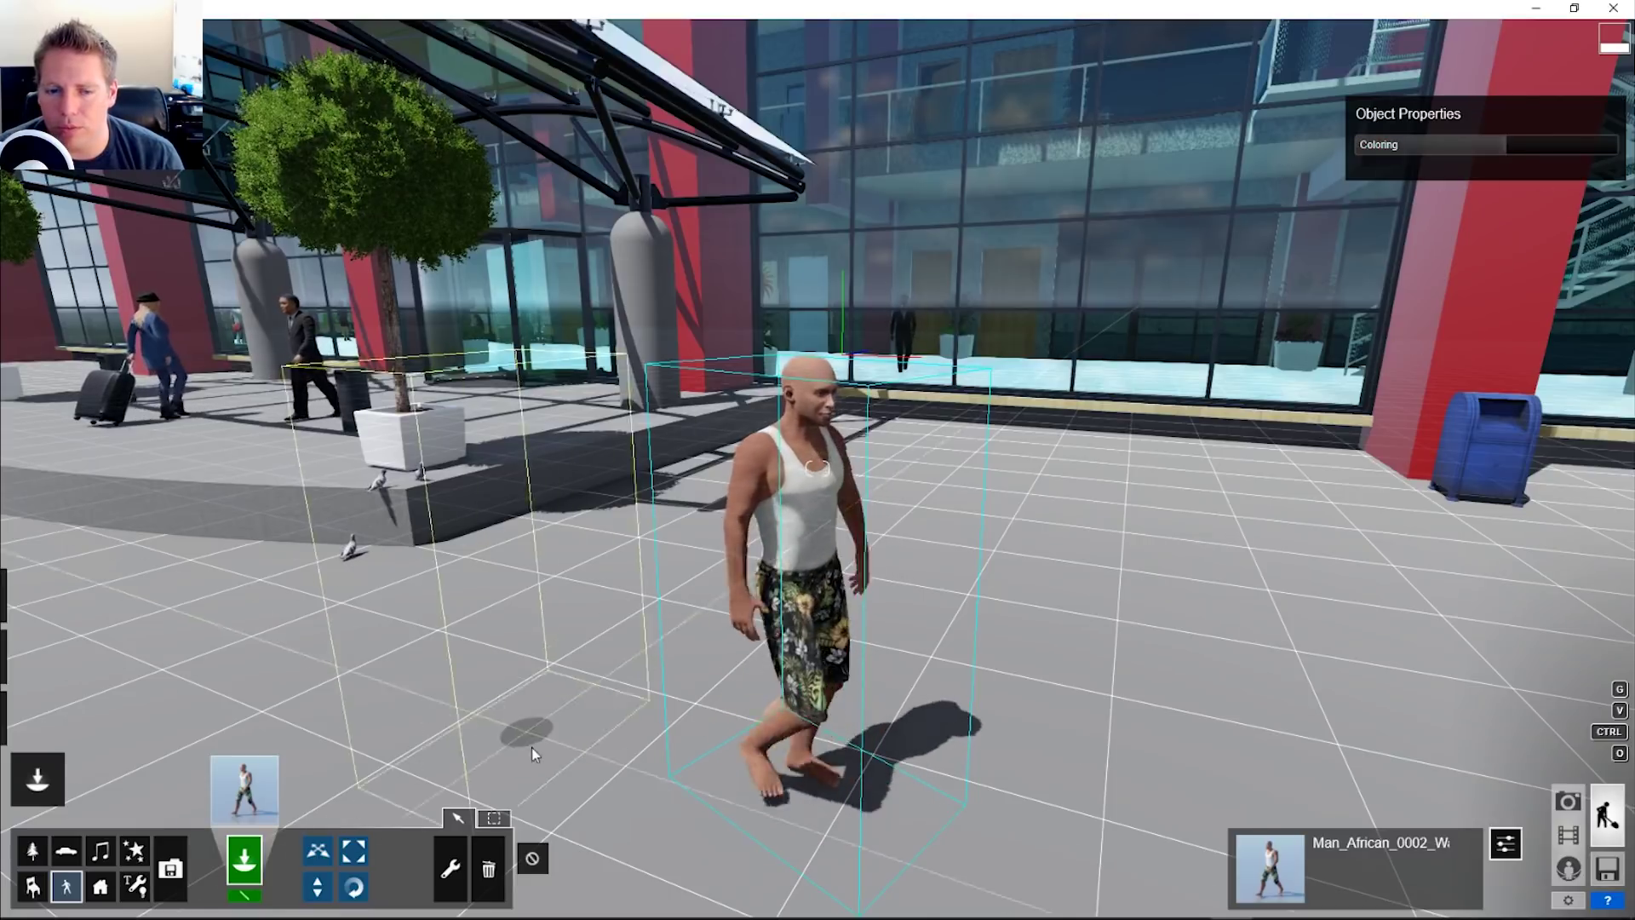
Step: Browse the Character Library's men on page 4, then the 2D people, farm animals and children categories
left_click(246, 791)
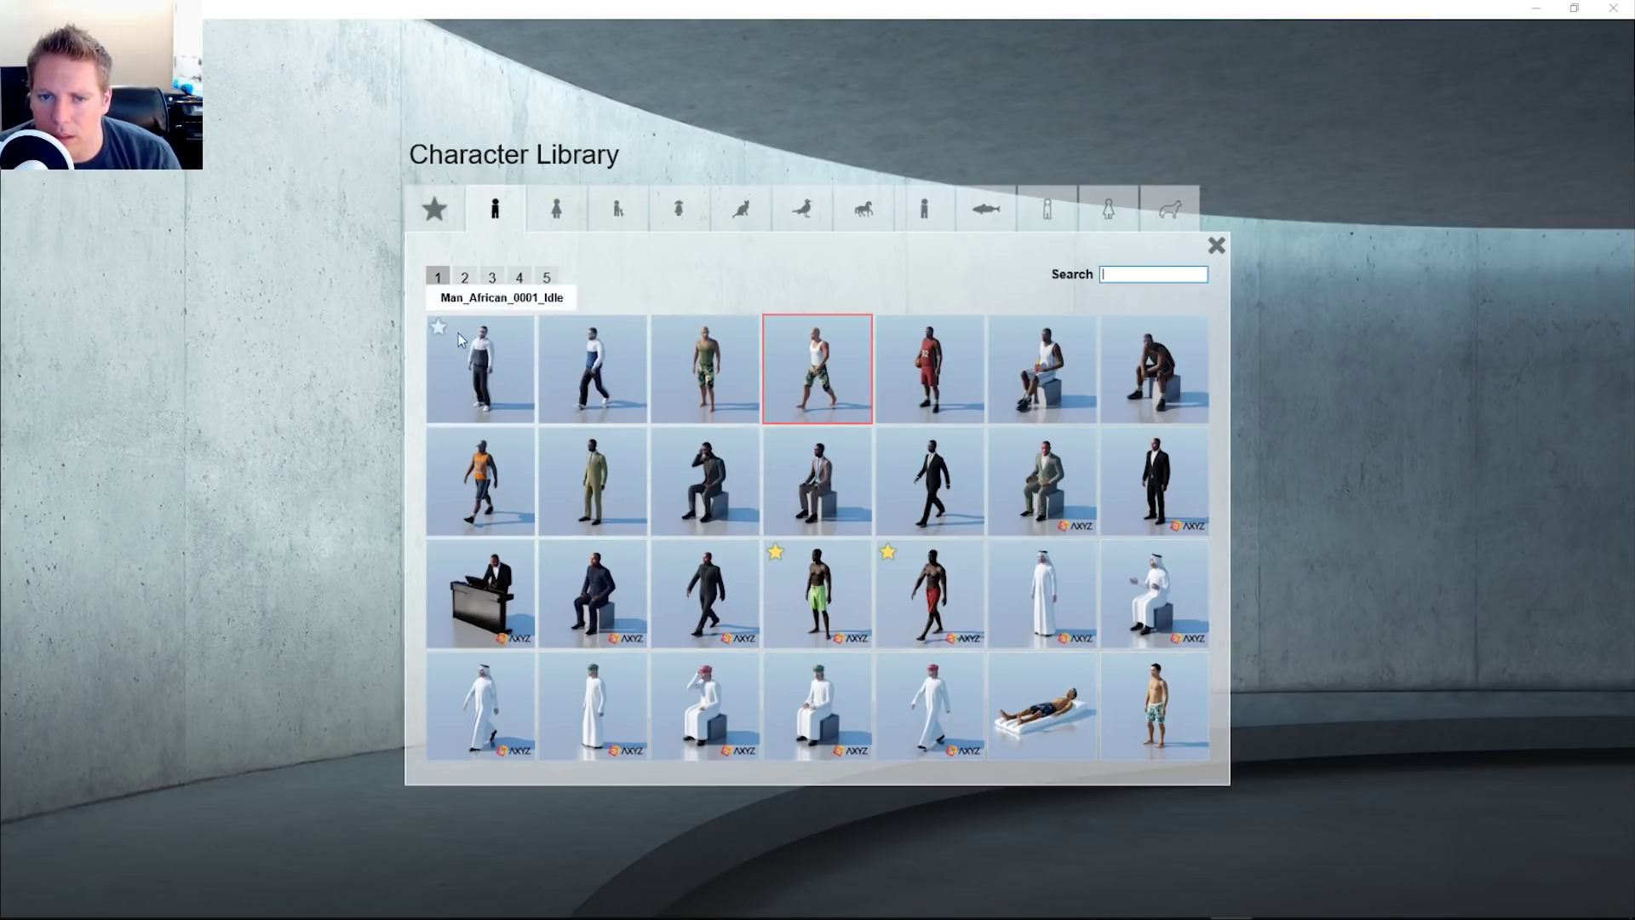
left_click(518, 281)
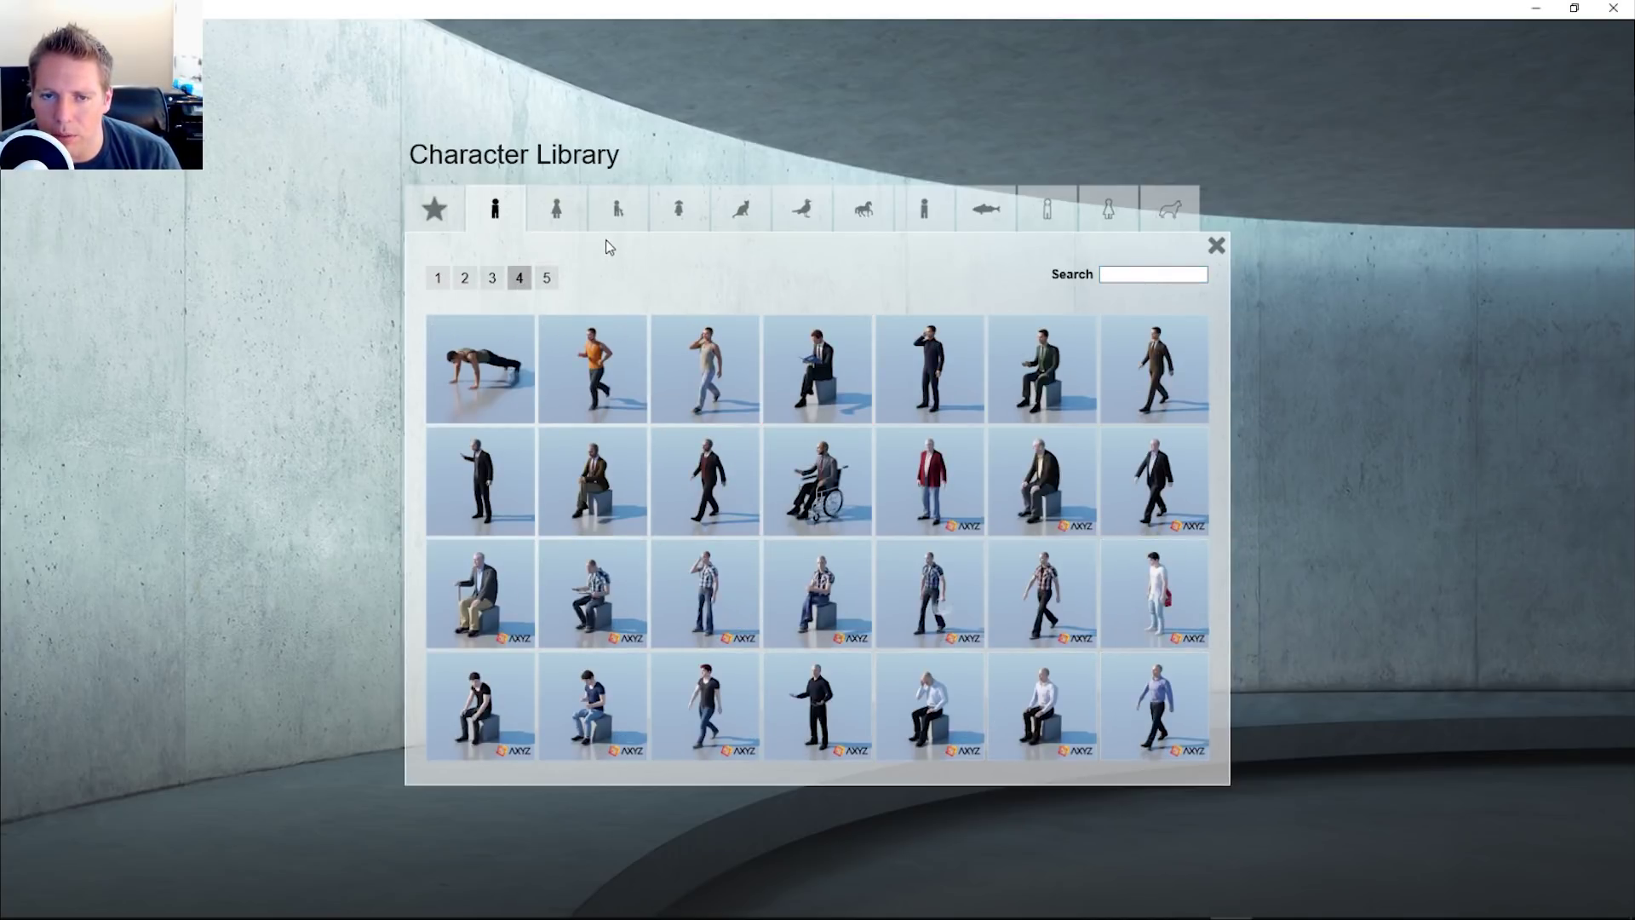
left_click(928, 202)
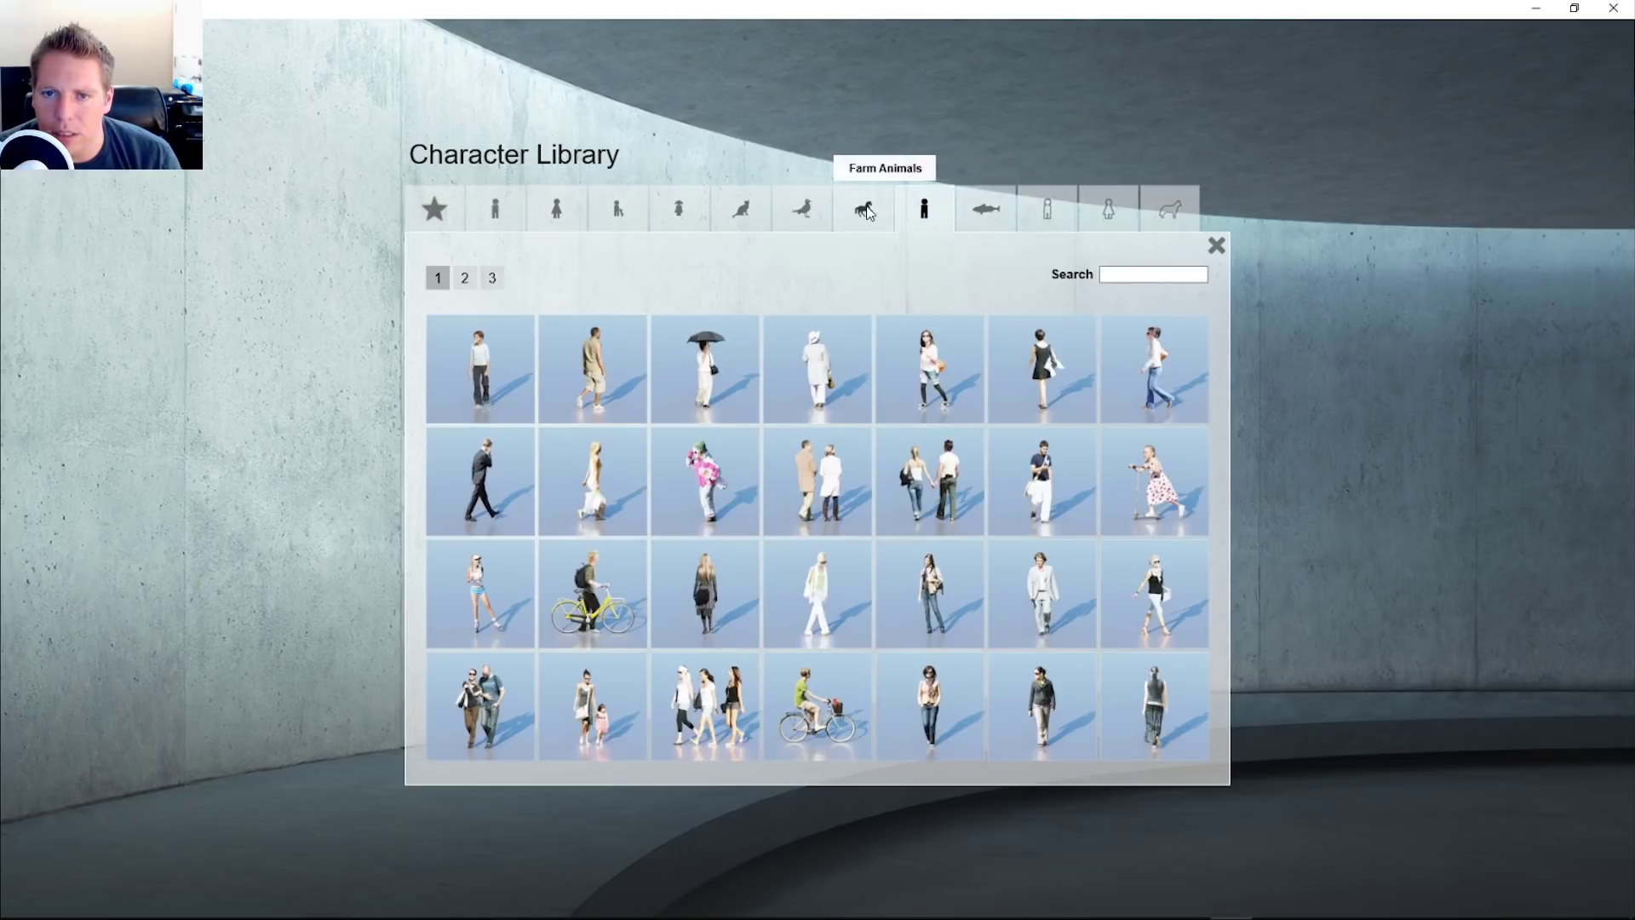
left_click(863, 209)
left_click(738, 217)
left_click(679, 208)
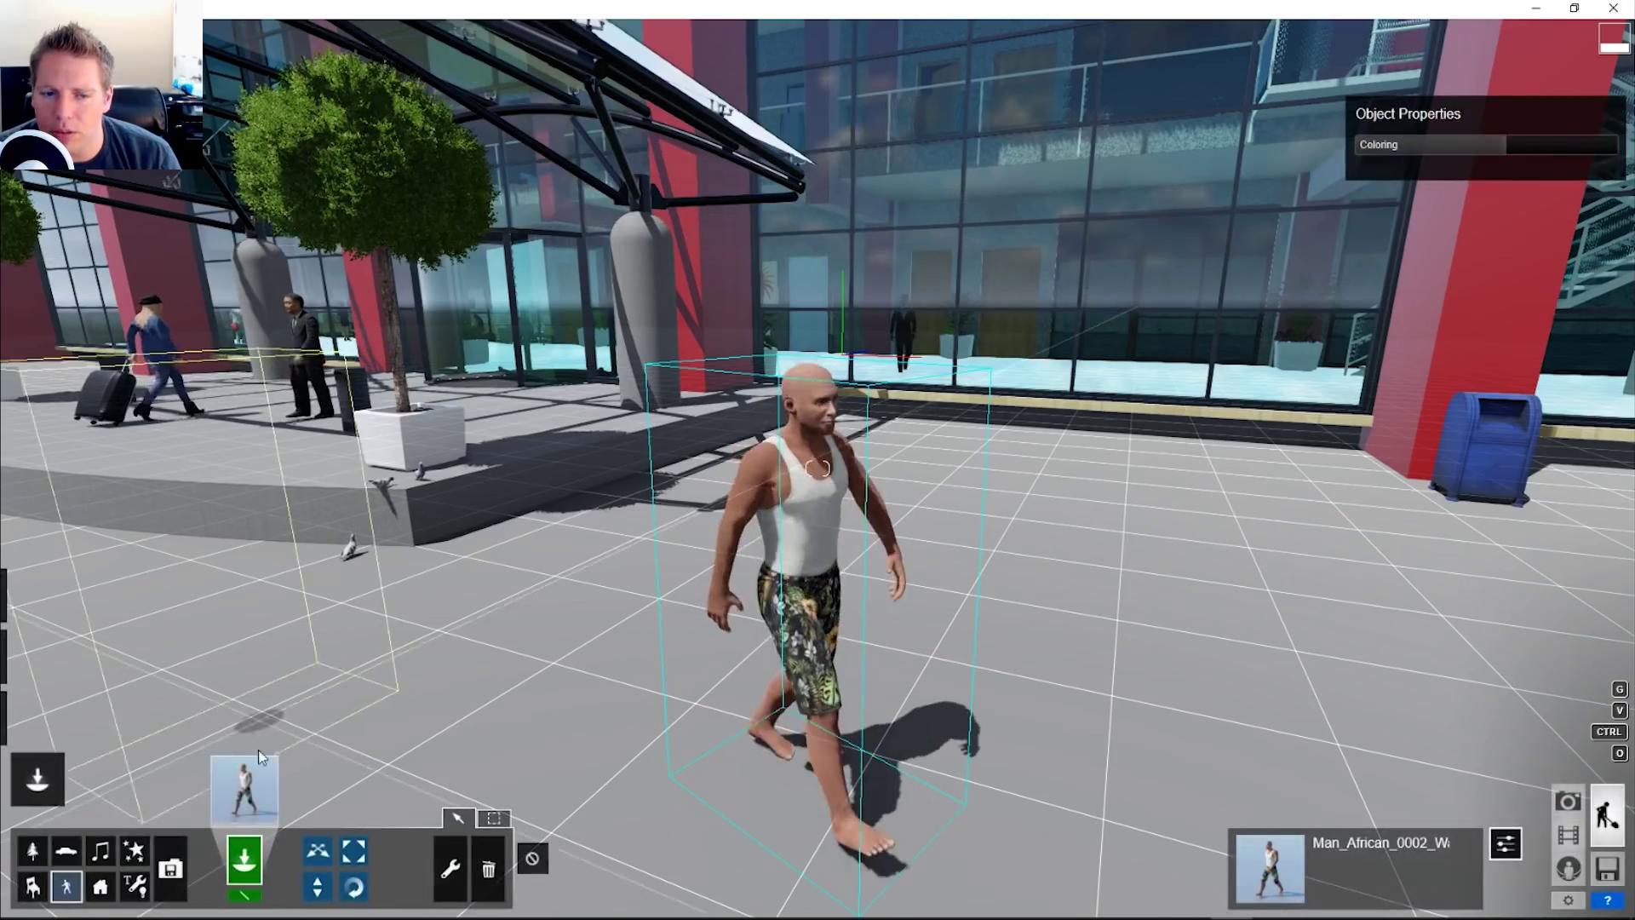
Step: Place a 3D seagull silhouette beside the walking man, raise its brightness and set its transparency to about 0.6
left_click(258, 762)
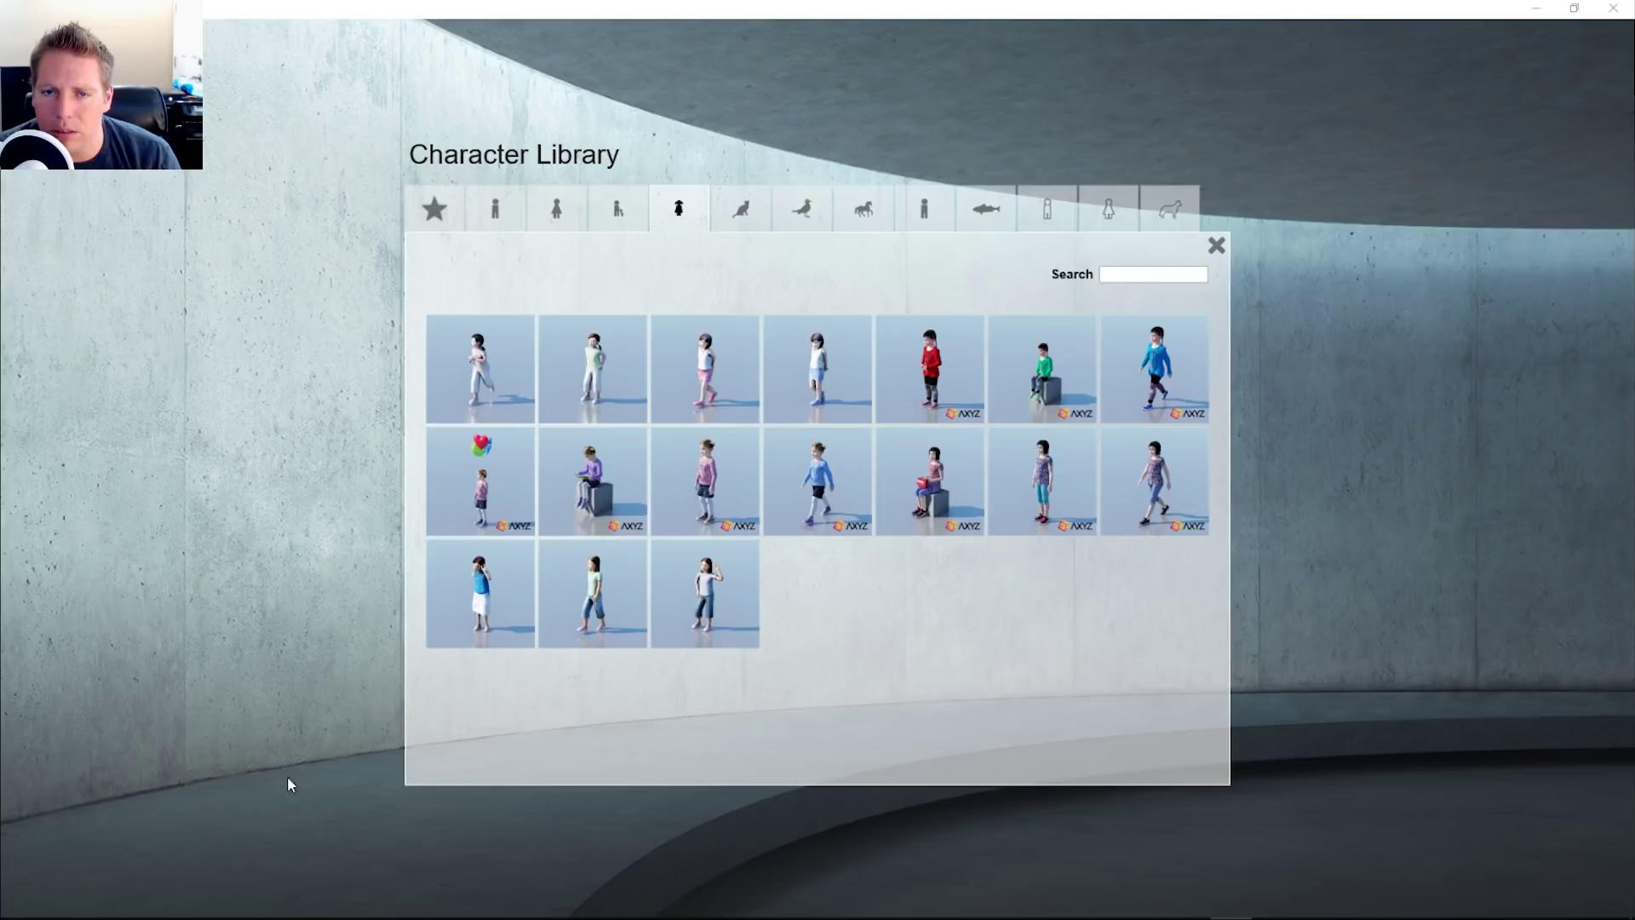
left_click(1183, 215)
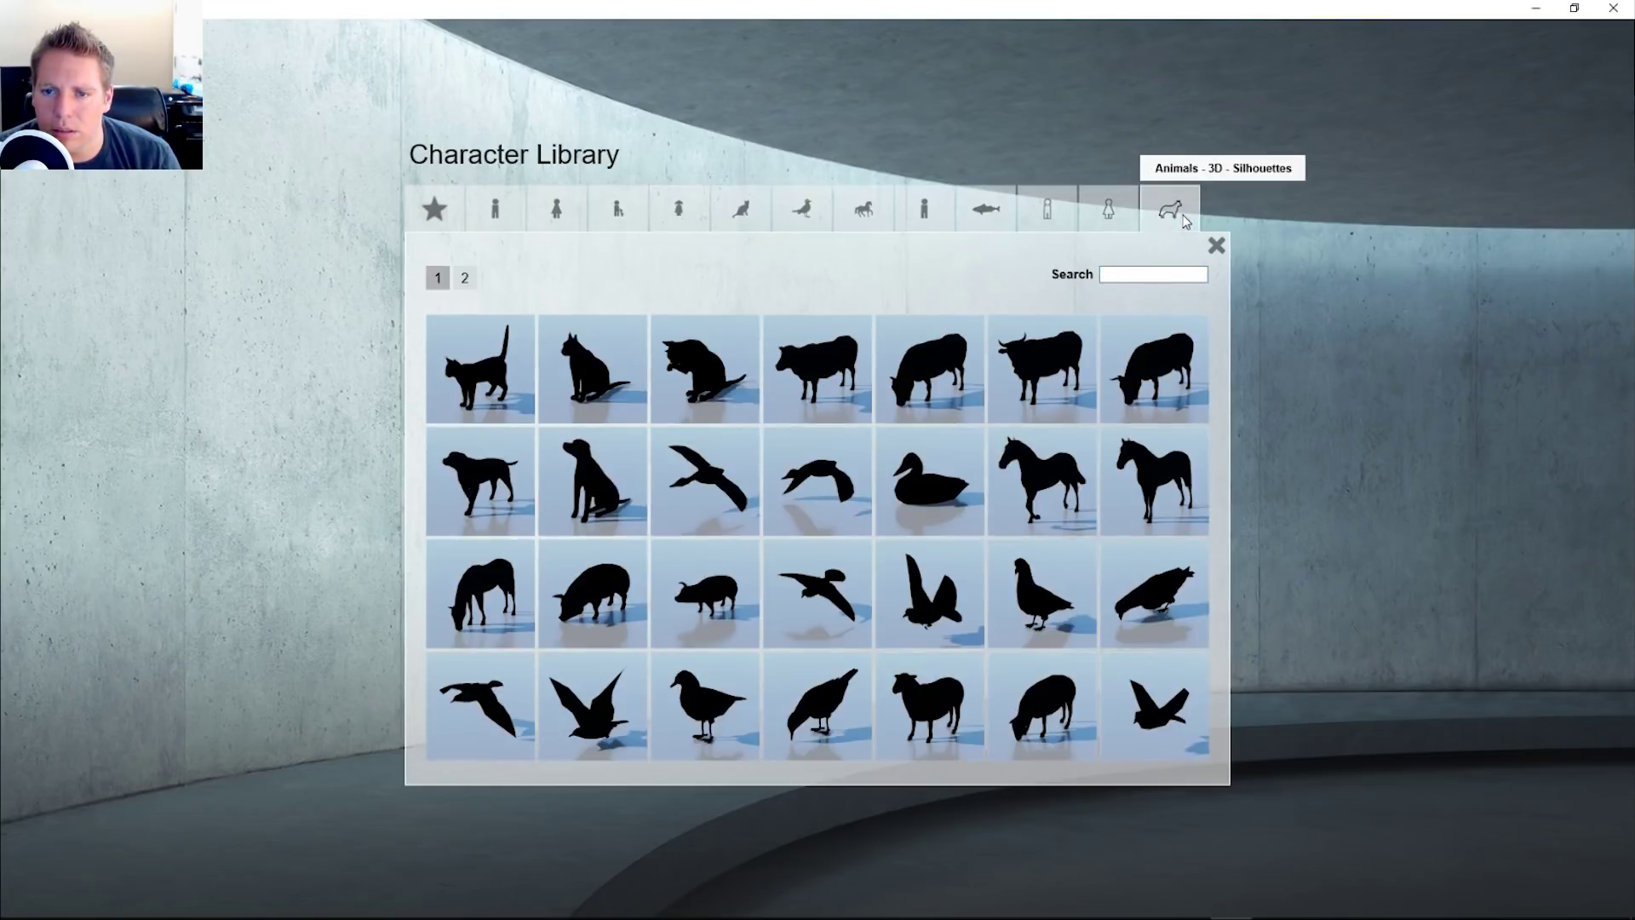
left_click(720, 624)
left_click(544, 630)
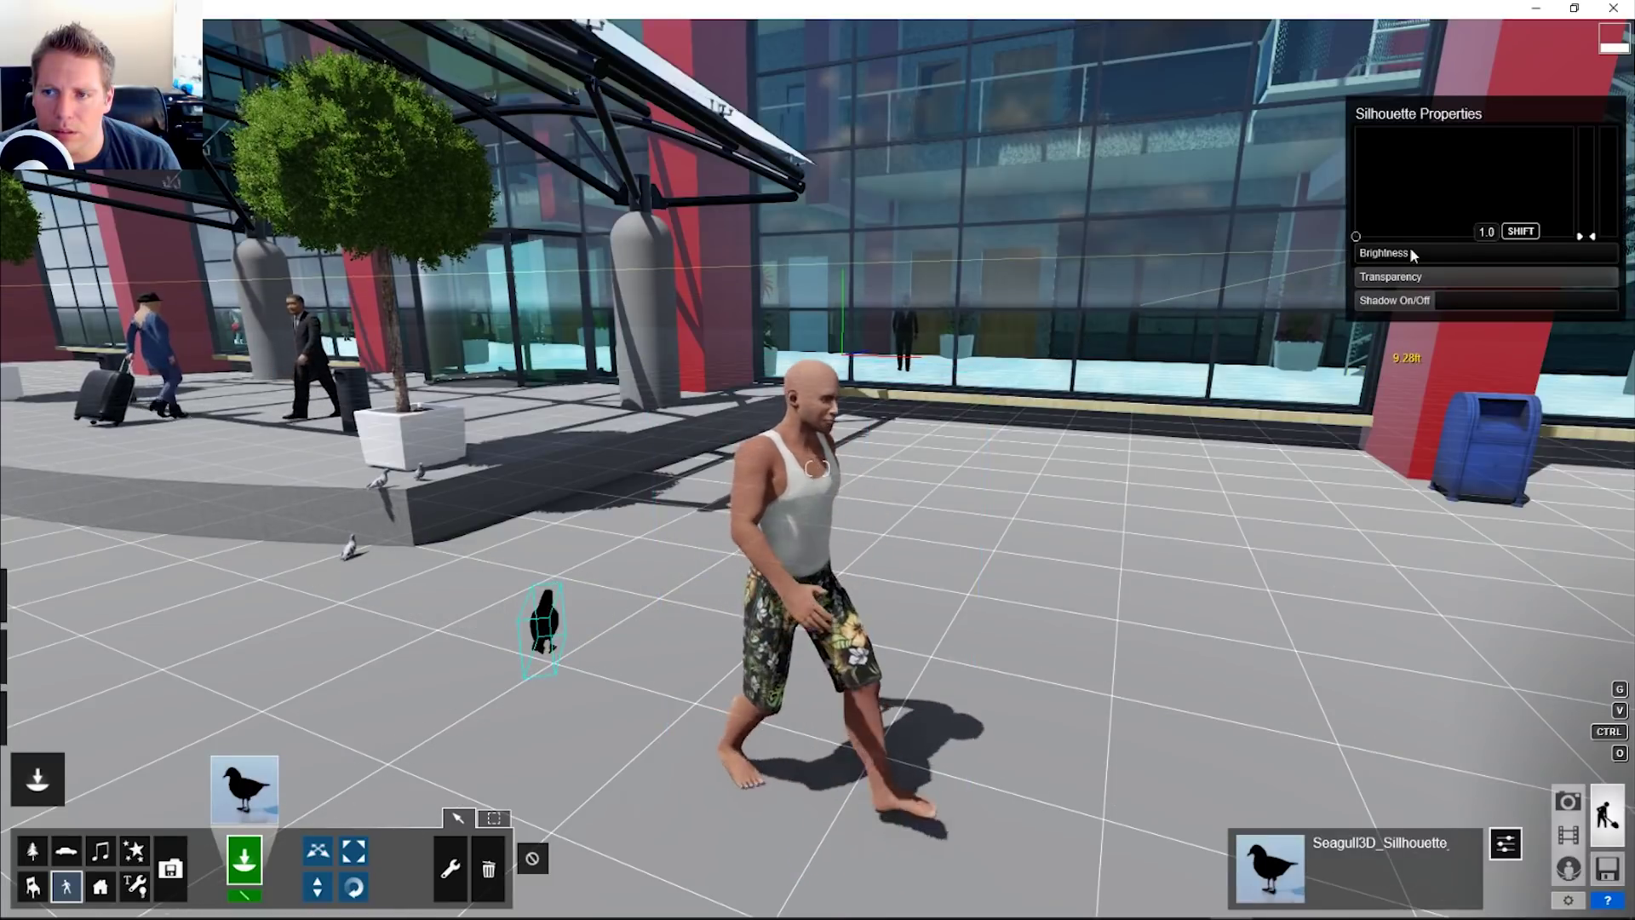
left_click(1482, 274)
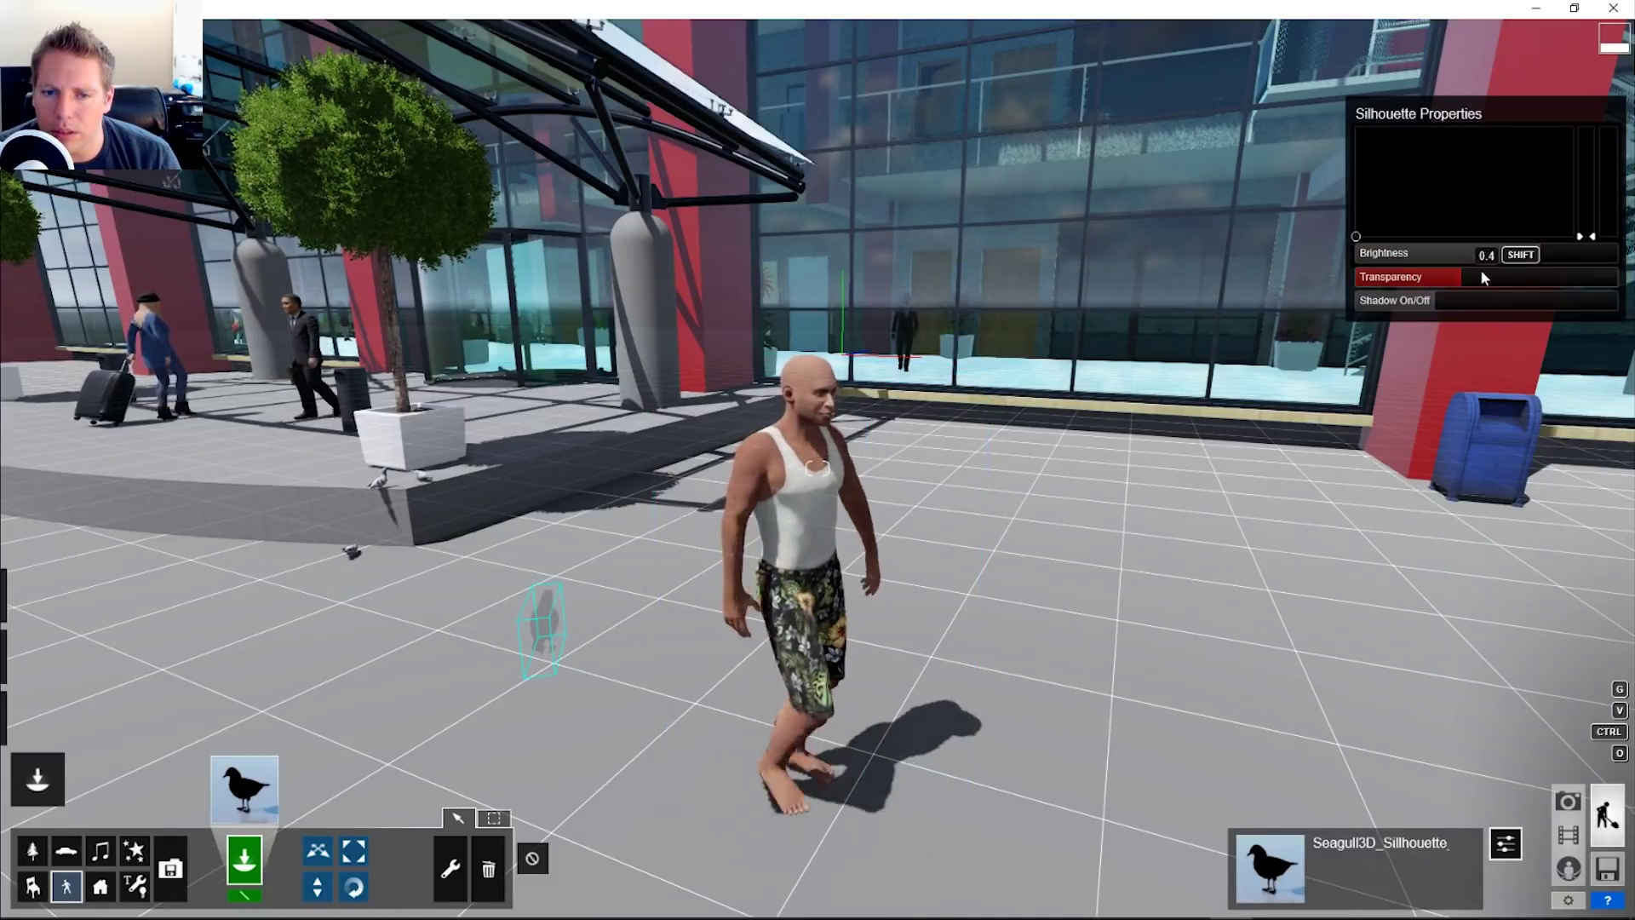
right_click_drag(832, 442, 817, 468)
key("w")
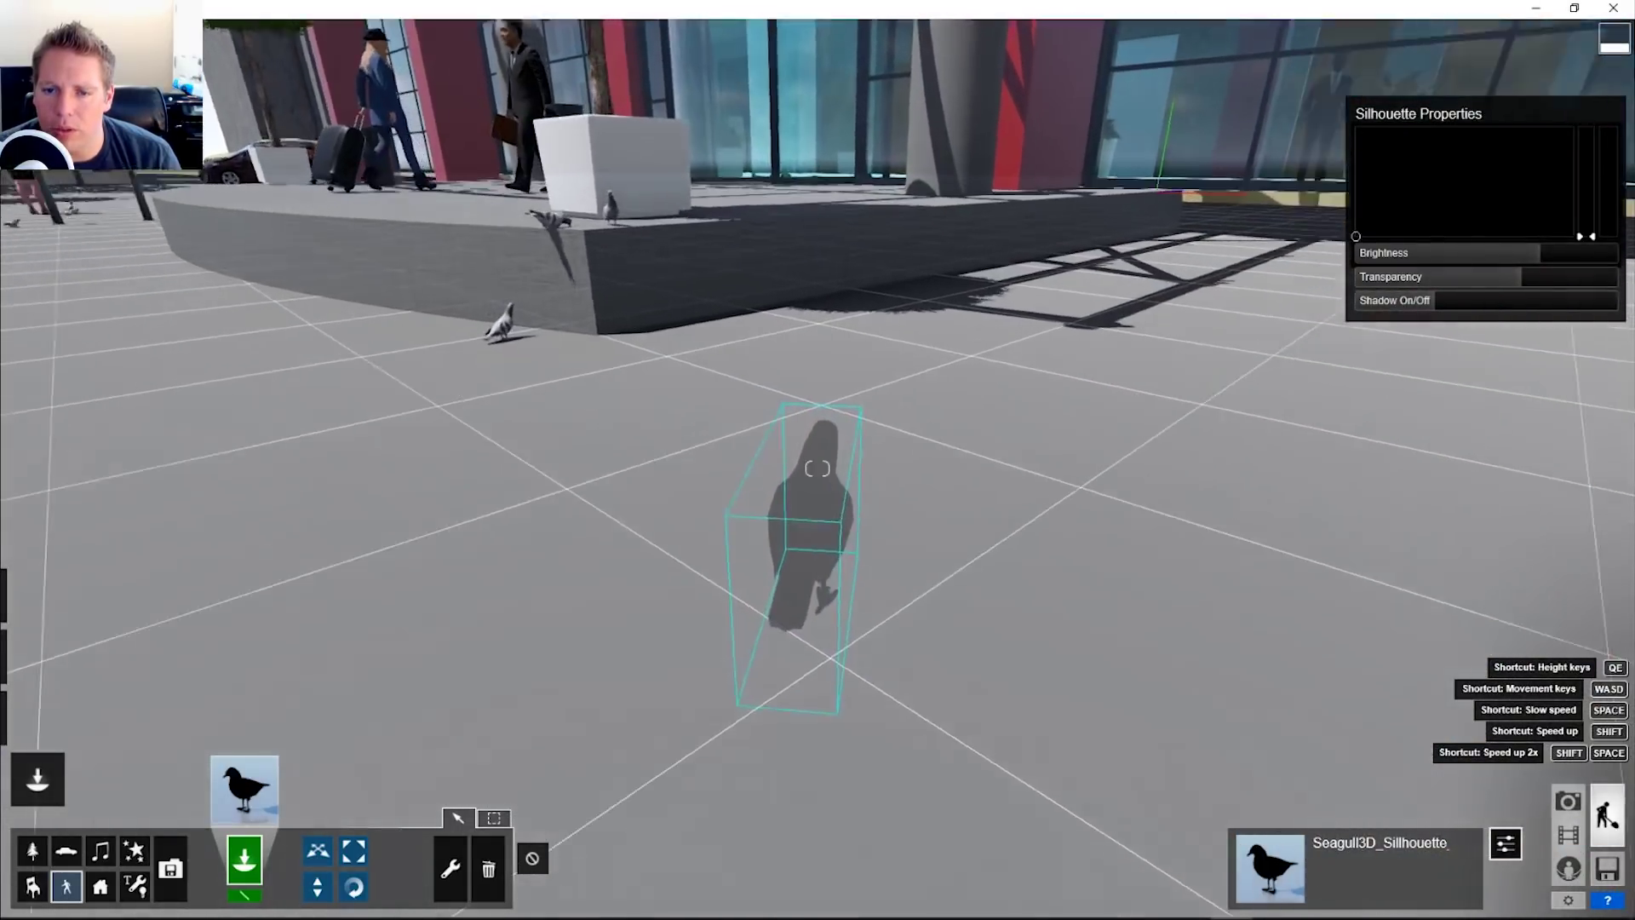
Step: Place a standing person from the People - 3D - Silhouettes category on the plaza near the seagull silhouette
left_click(244, 787)
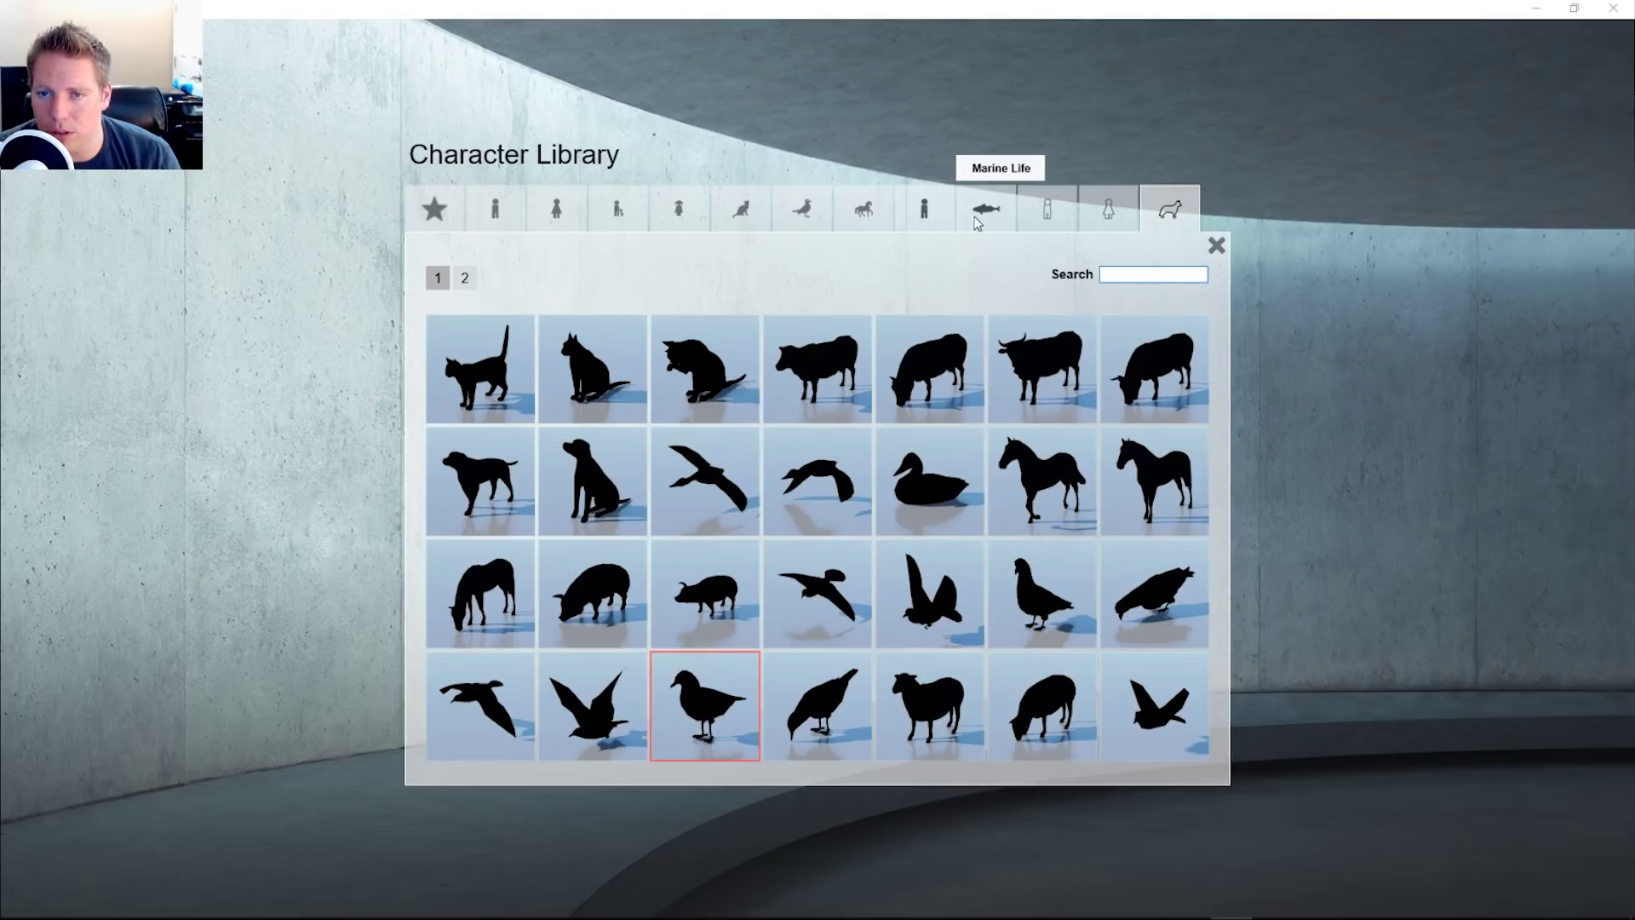
left_click(1048, 212)
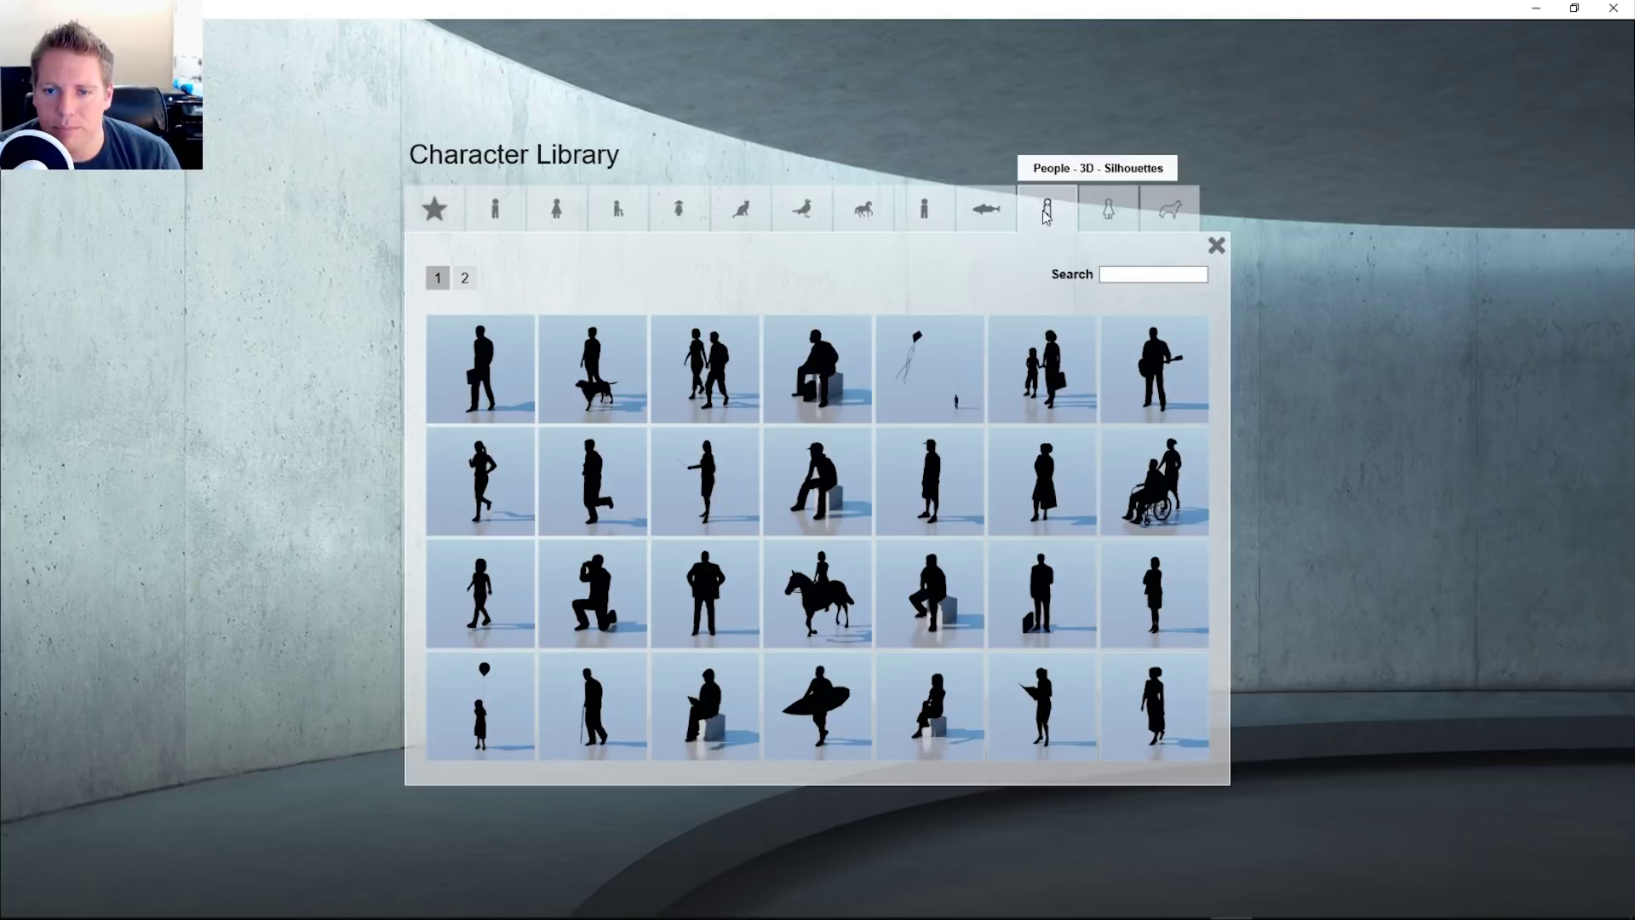
left_click(943, 470)
key("s")
left_click(487, 524)
right_click_drag(487, 524, 489, 473)
key("s")
key("w")
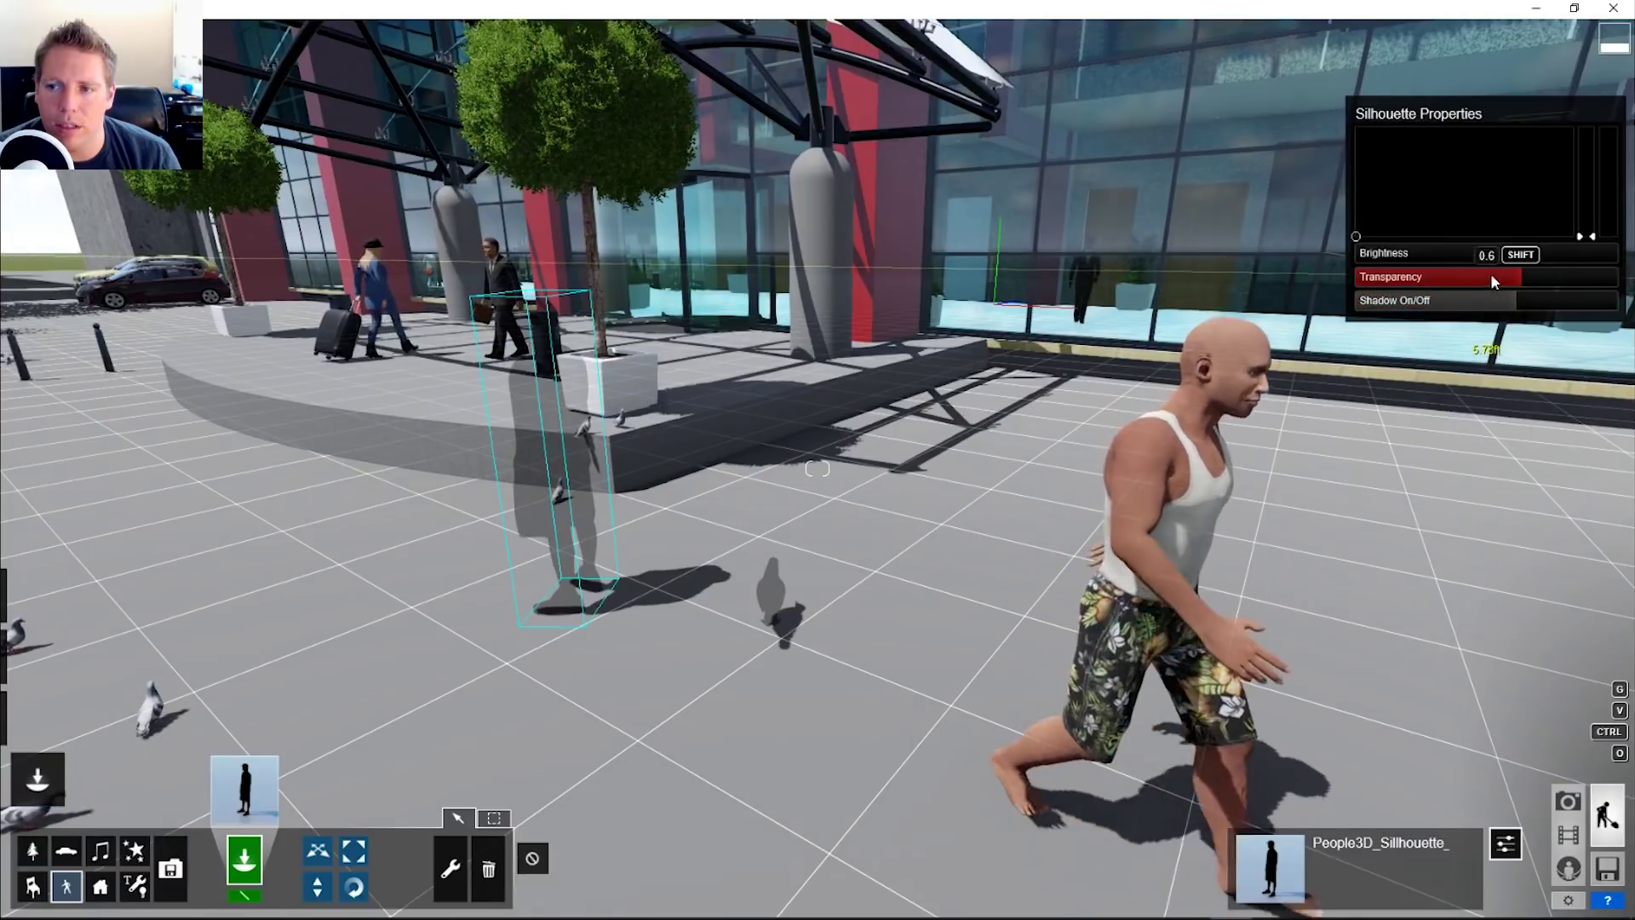
Step: Colour the silhouettes bright green and lower their transparency and brightness
left_click_drag(1335, 273, 1472, 282)
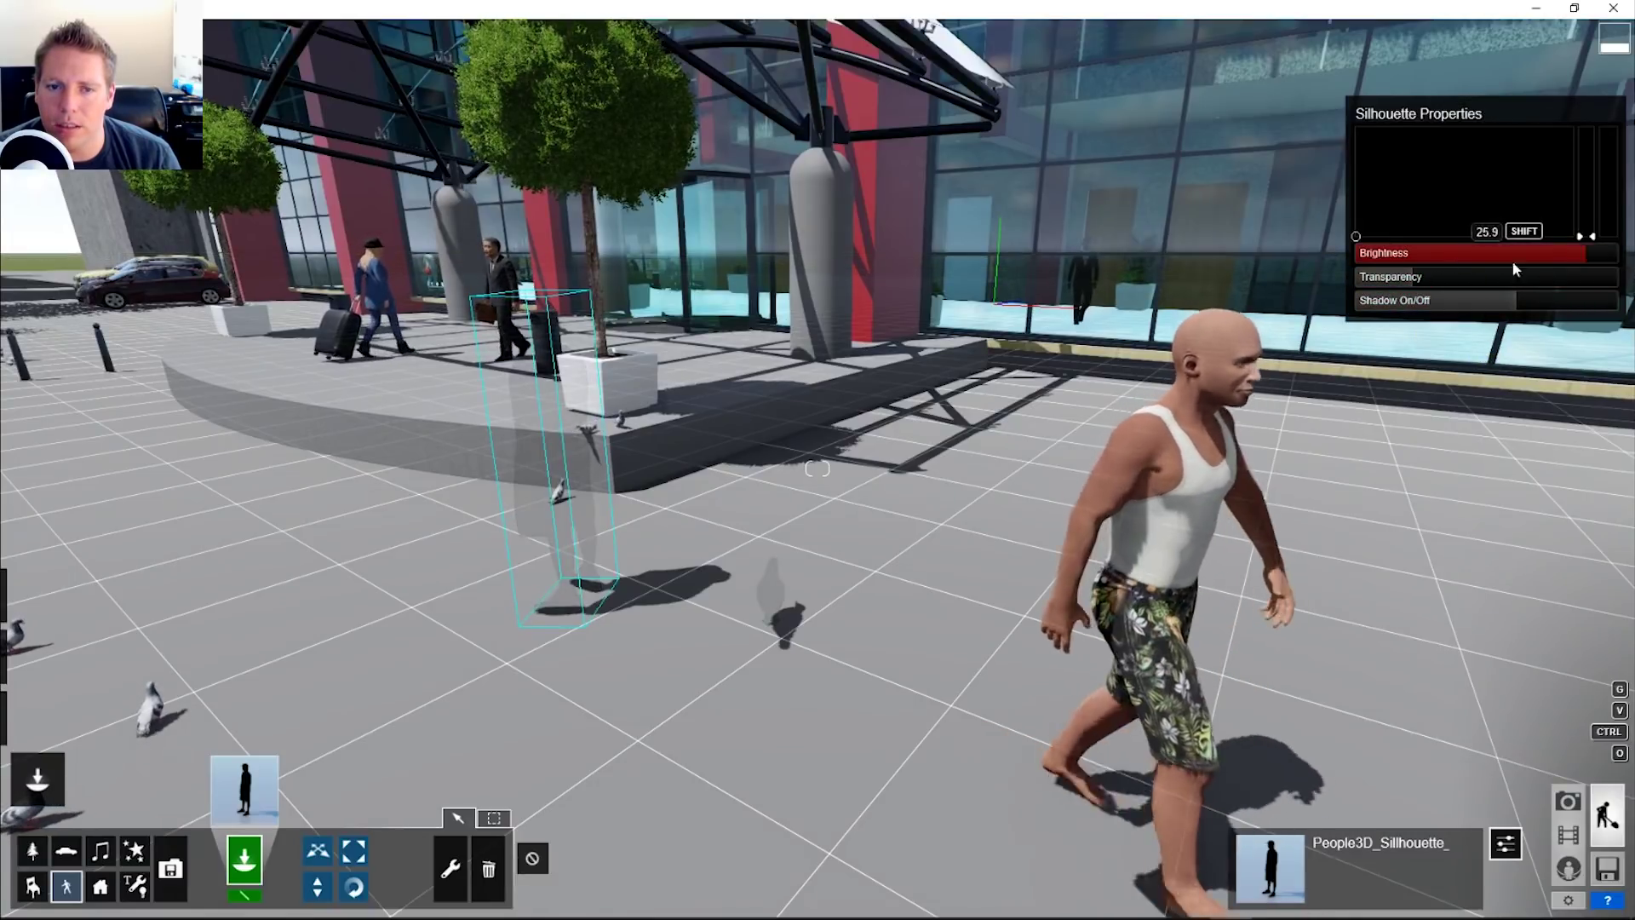
left_click_drag(1589, 167, 1585, 125)
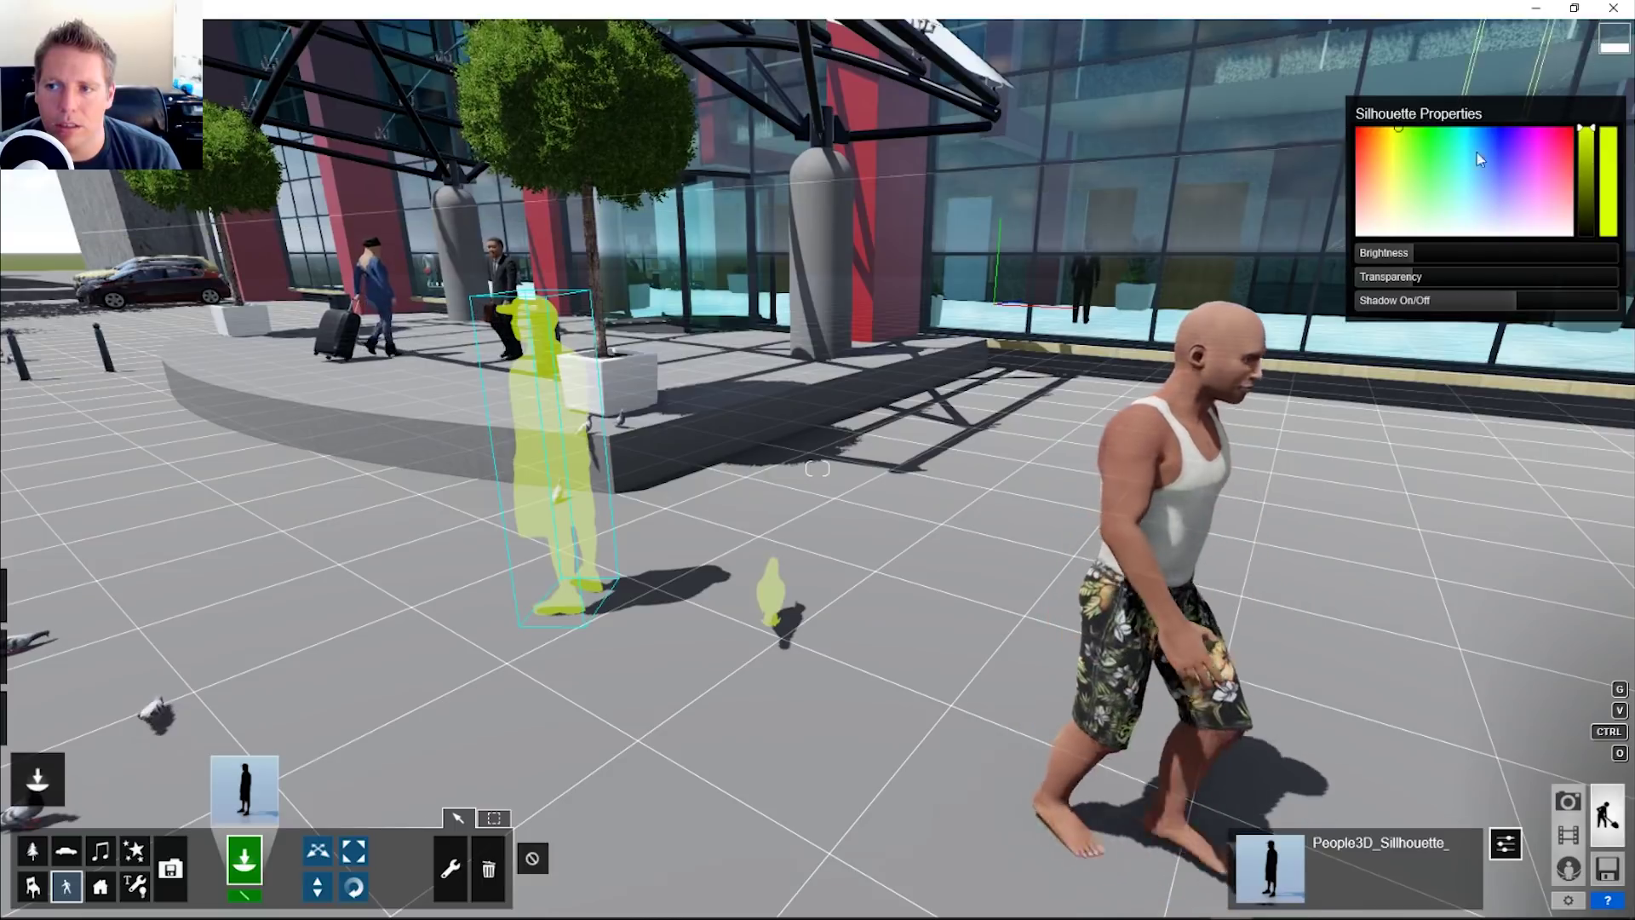
left_click_drag(1476, 152, 1272, 118)
left_click_drag(1484, 131, 1434, 128)
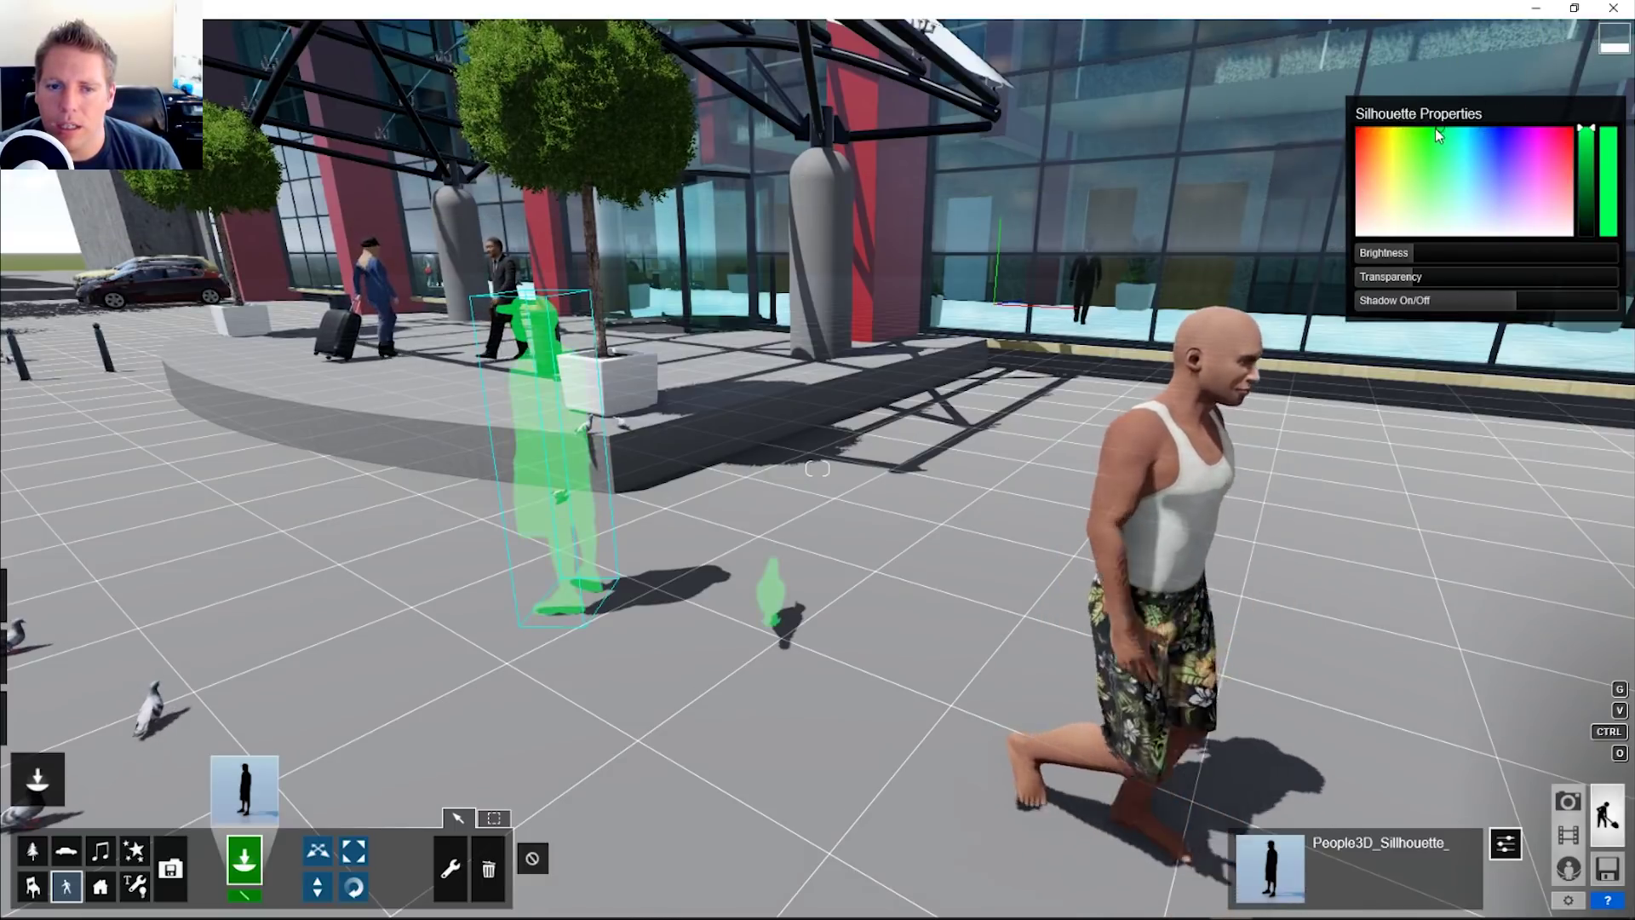
left_click_drag(1397, 256, 1435, 287)
Step: Delete the green person silhouette from the plaza
key("s")
right_click_drag(853, 372, 830, 414)
key("w")
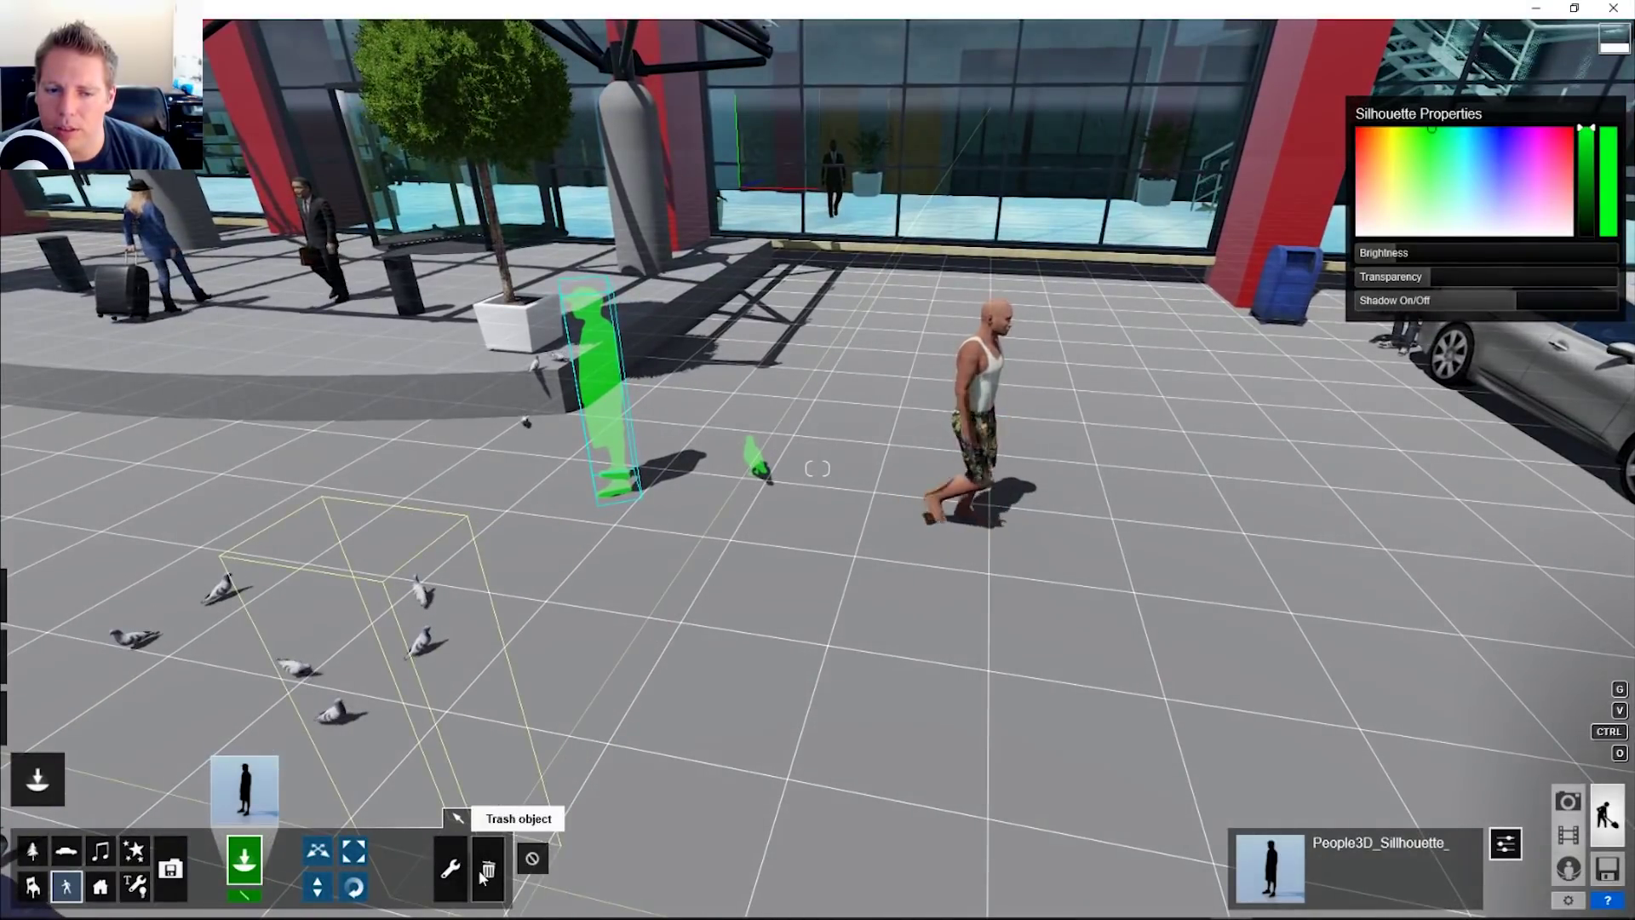
left_click(484, 870)
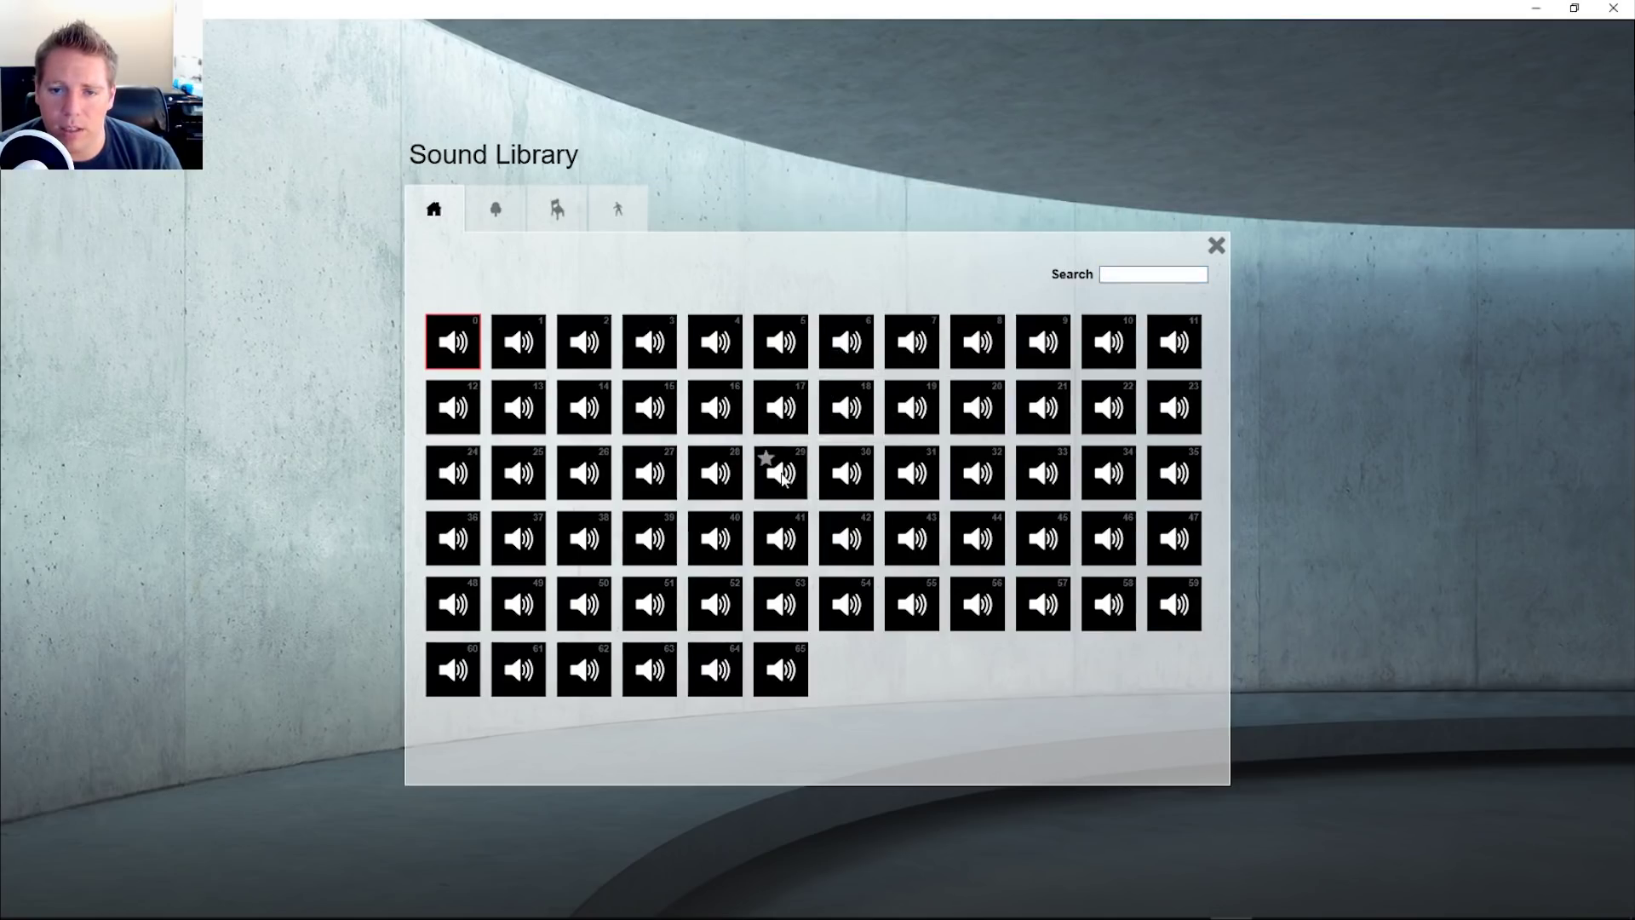
Step: Place the Playground_USA_002 sound near the seagull silhouette and delete it again
left_click(782, 479)
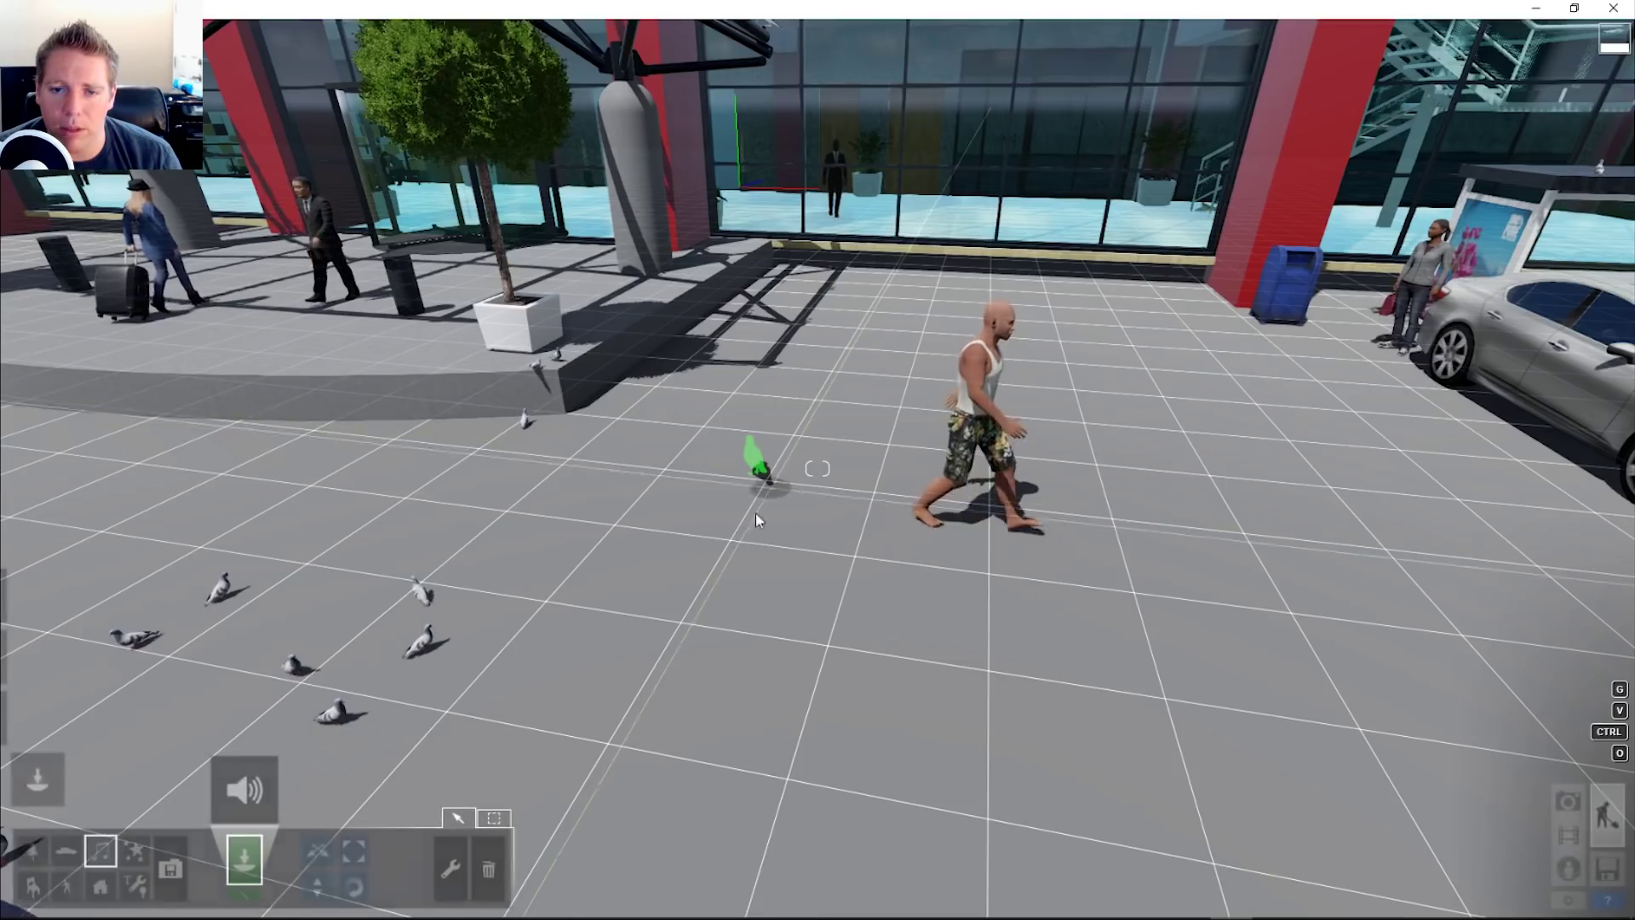
left_click(663, 452)
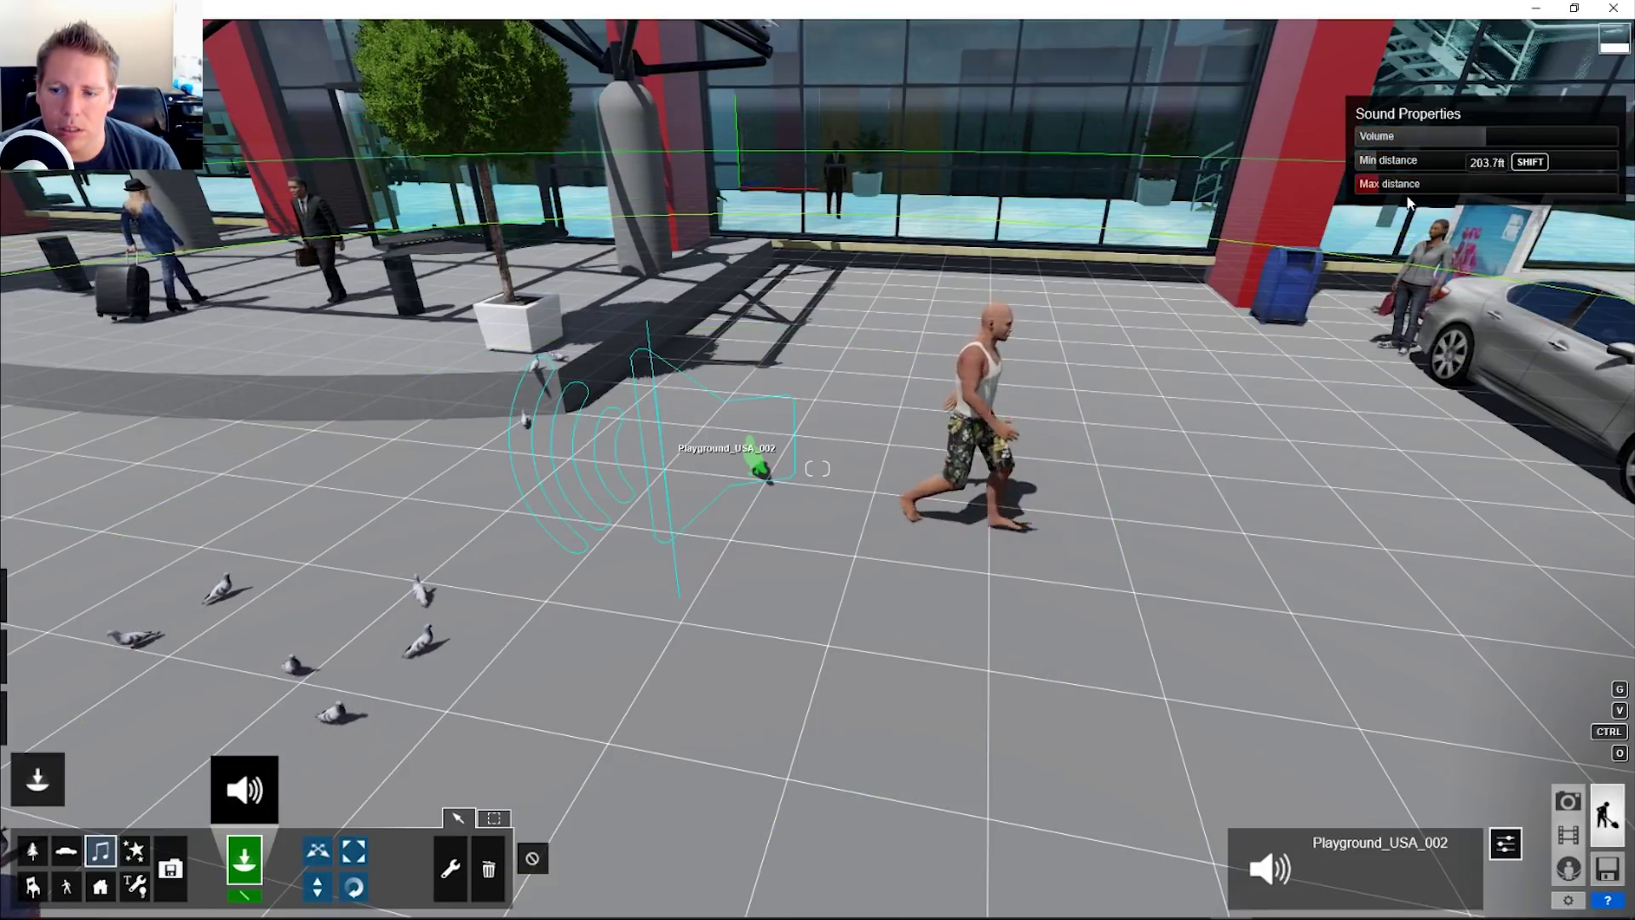
left_click(489, 867)
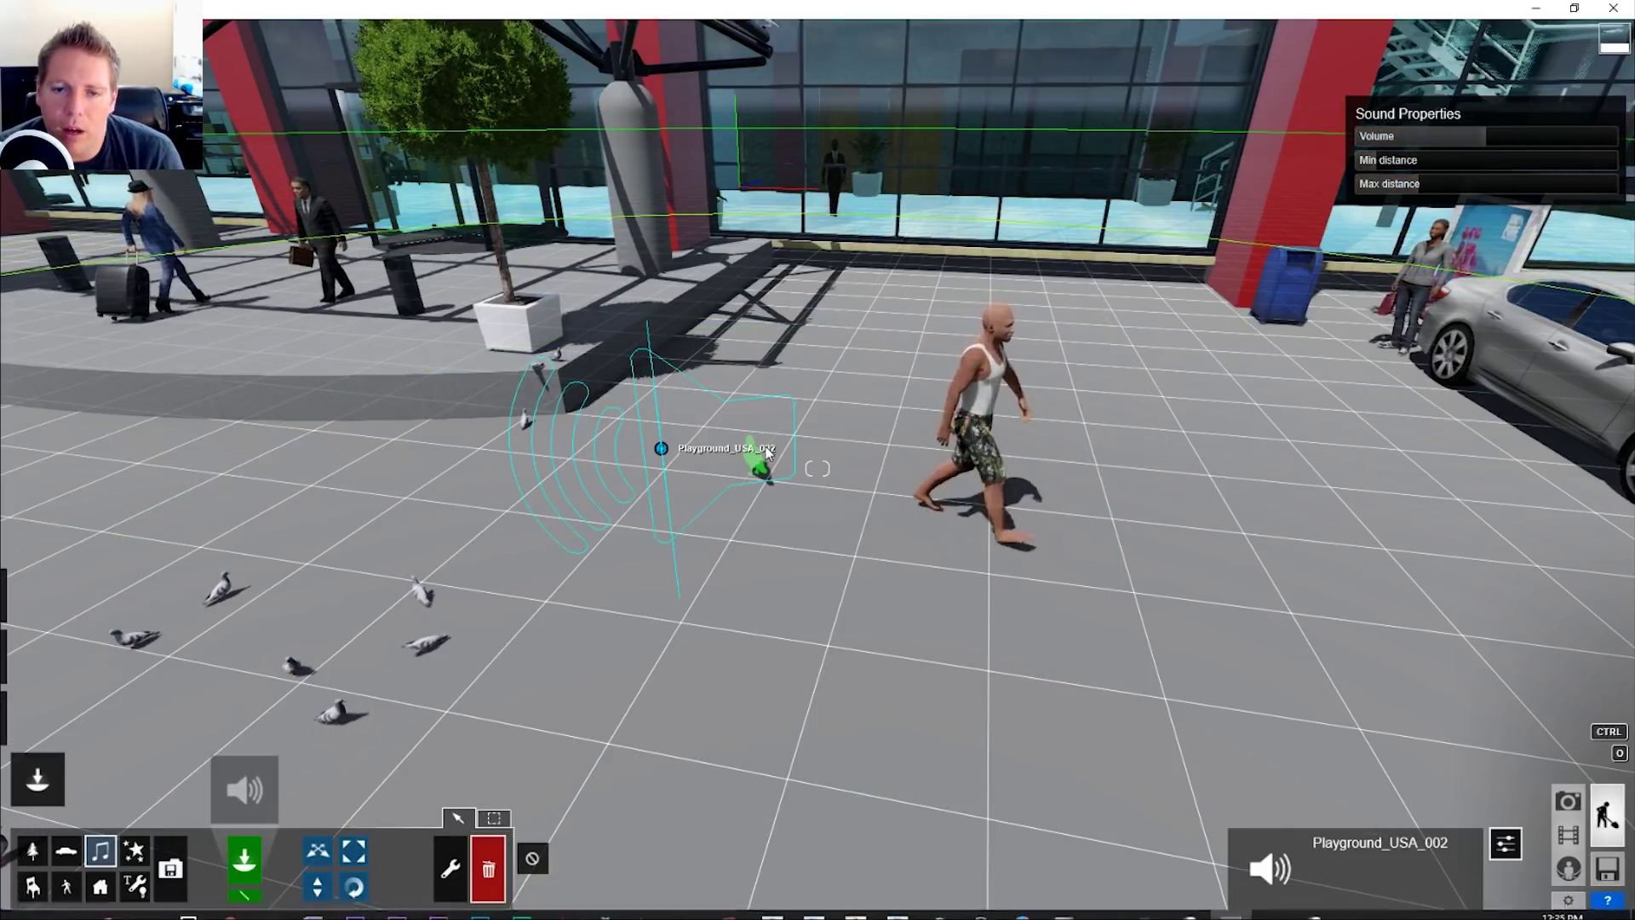
left_click(660, 451)
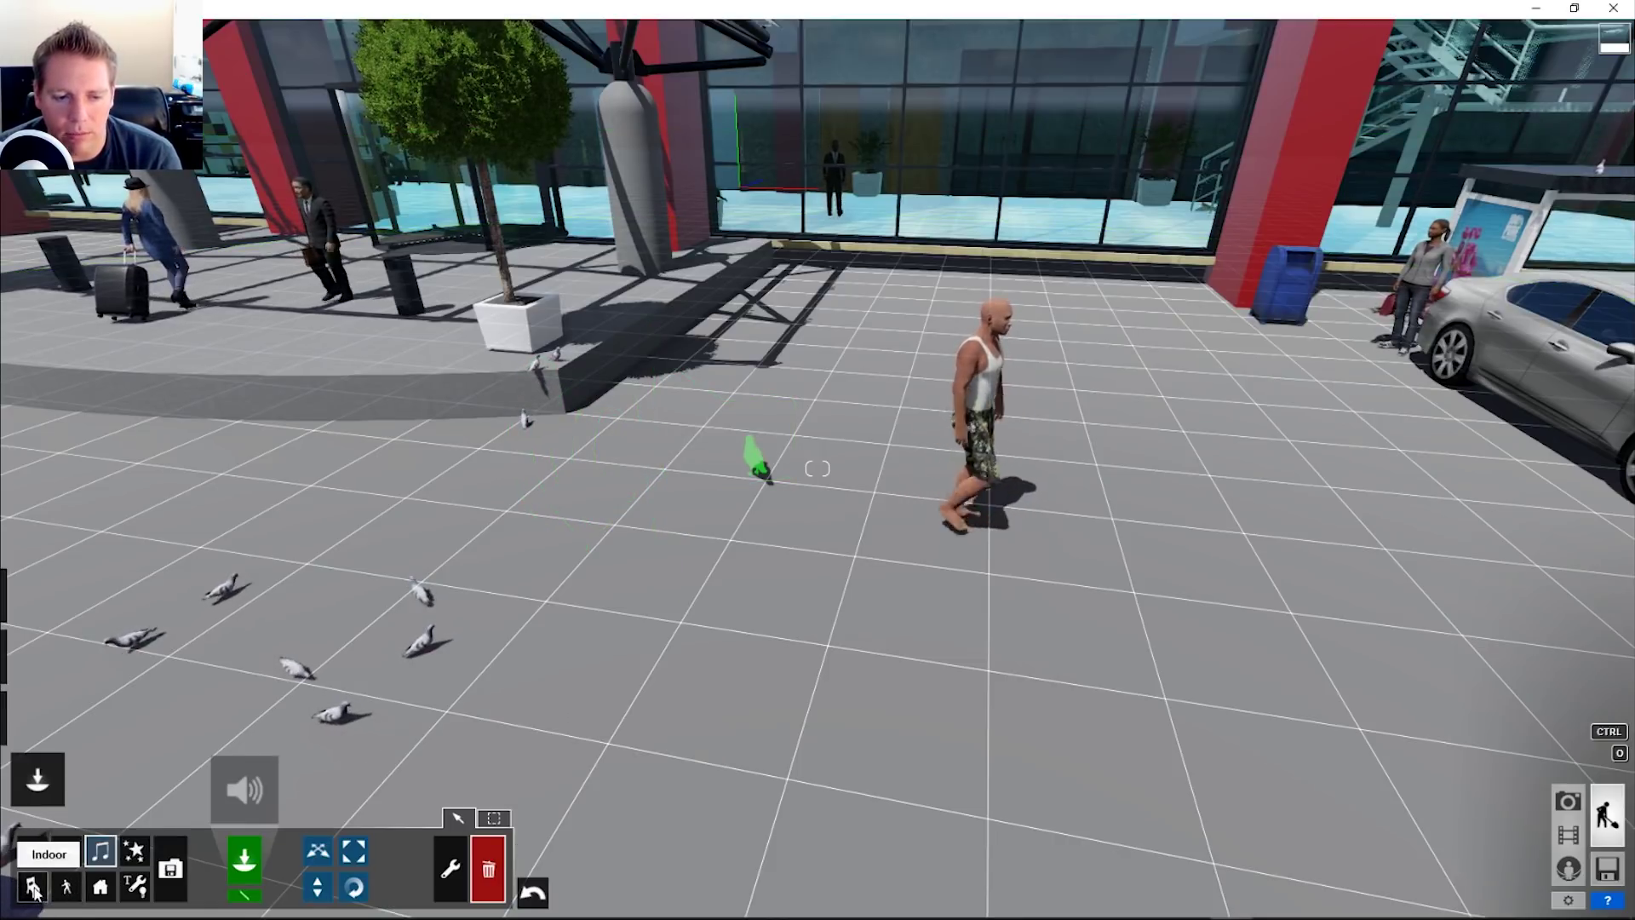
Step: Place the stand-less blank-screen TV from page 2 of Indoor Electronics and Appliances on the plaza in front of the green silhouette
left_click(244, 785)
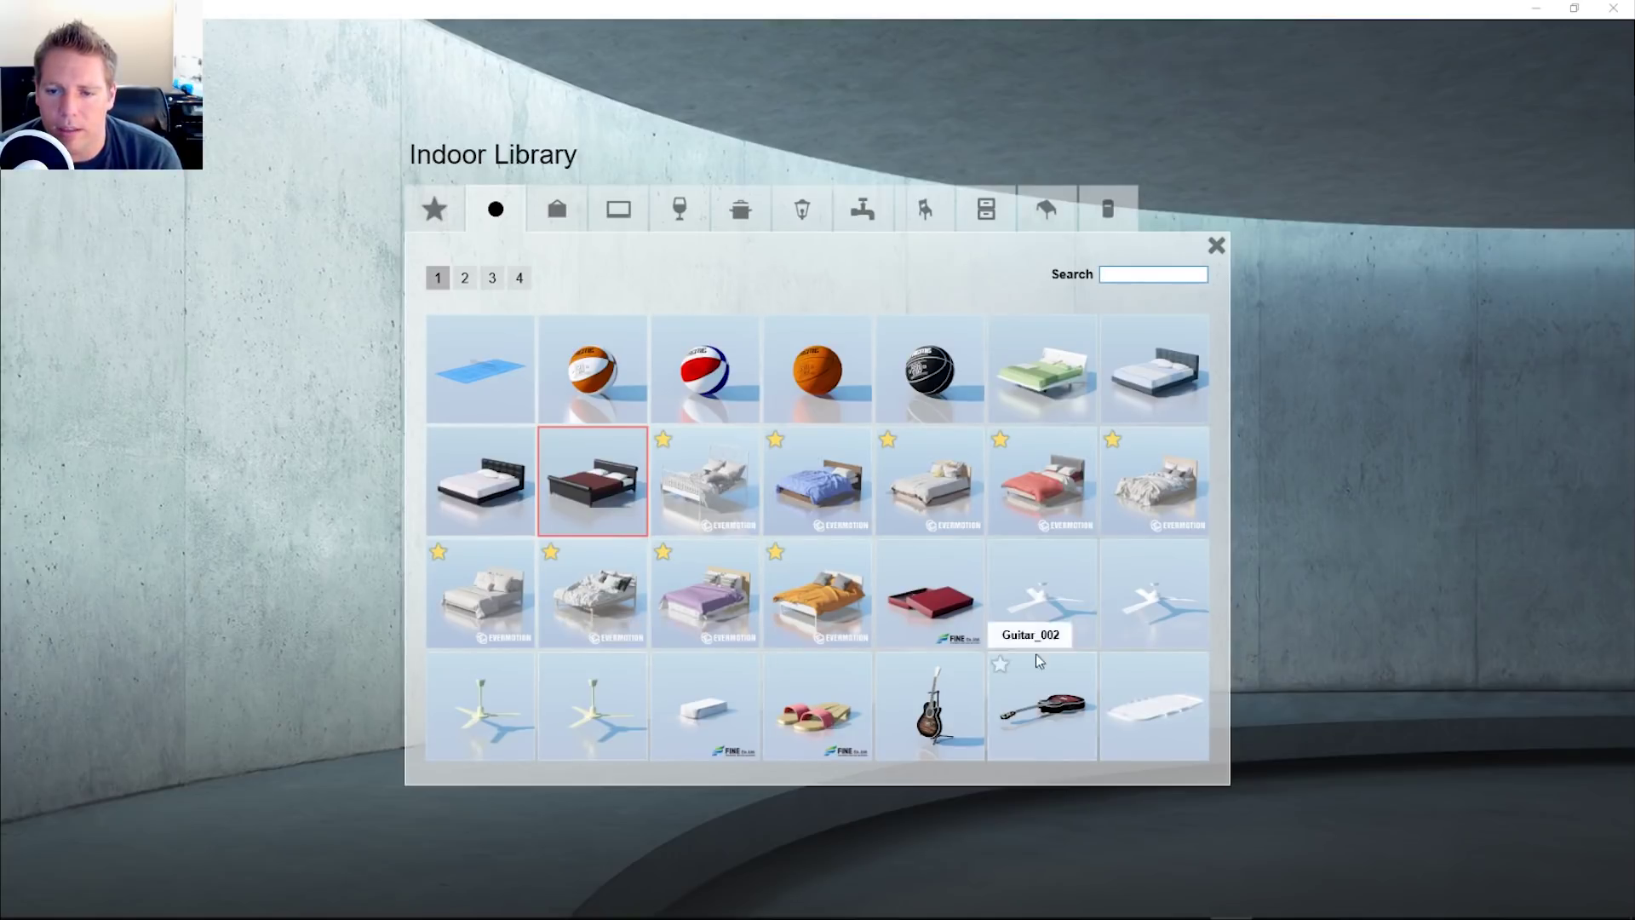
left_click(619, 215)
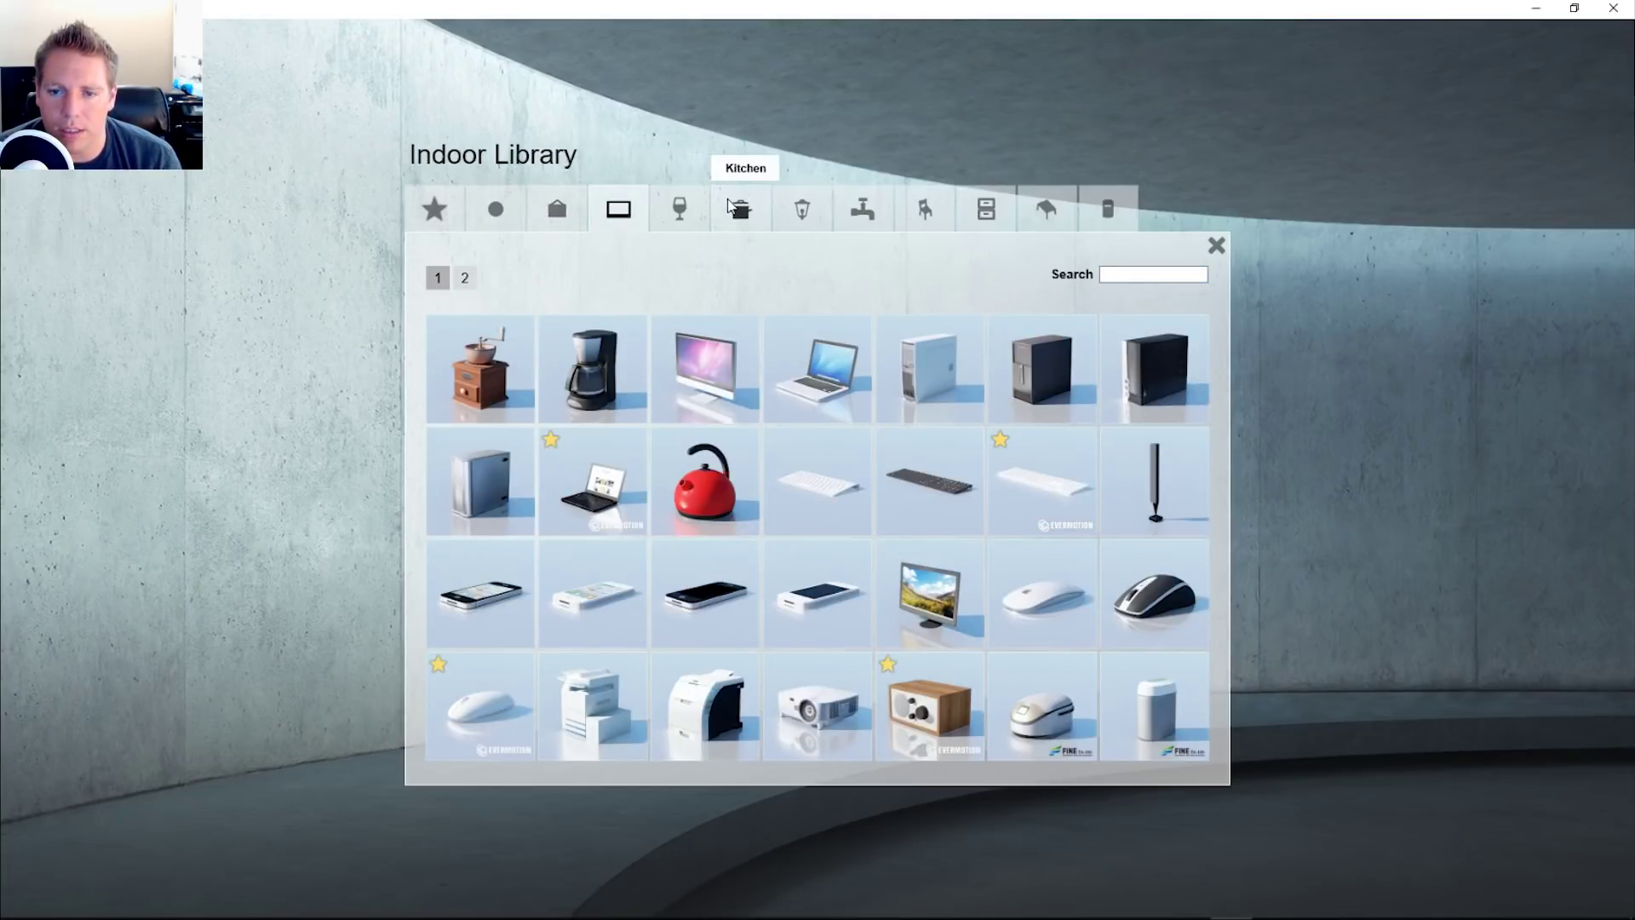
left_click(732, 206)
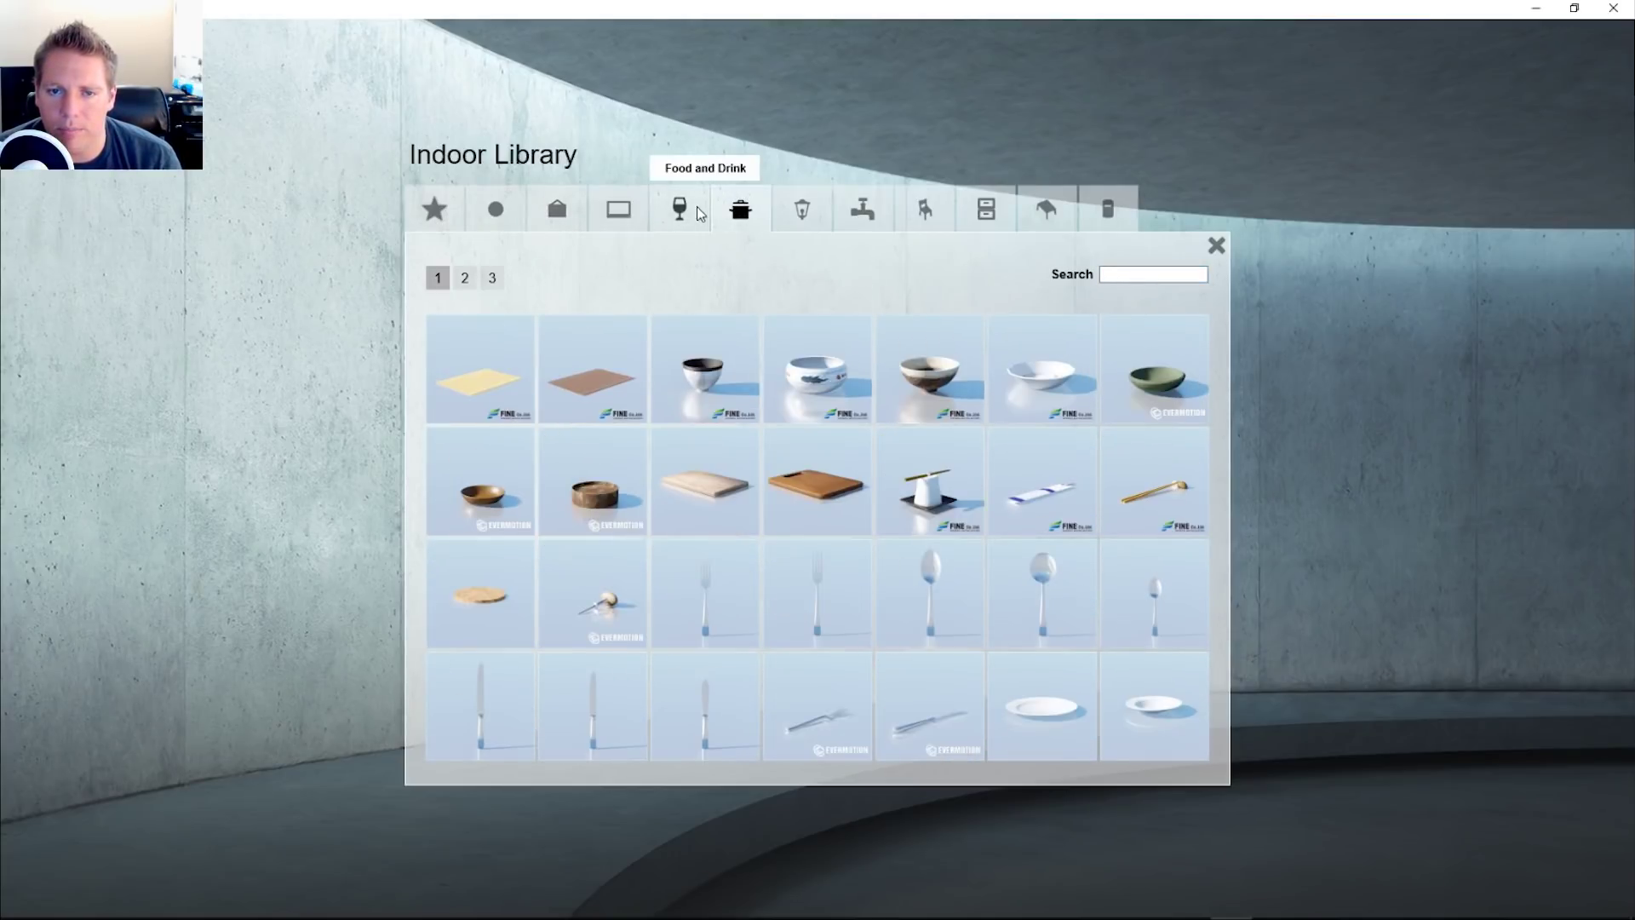
left_click(616, 211)
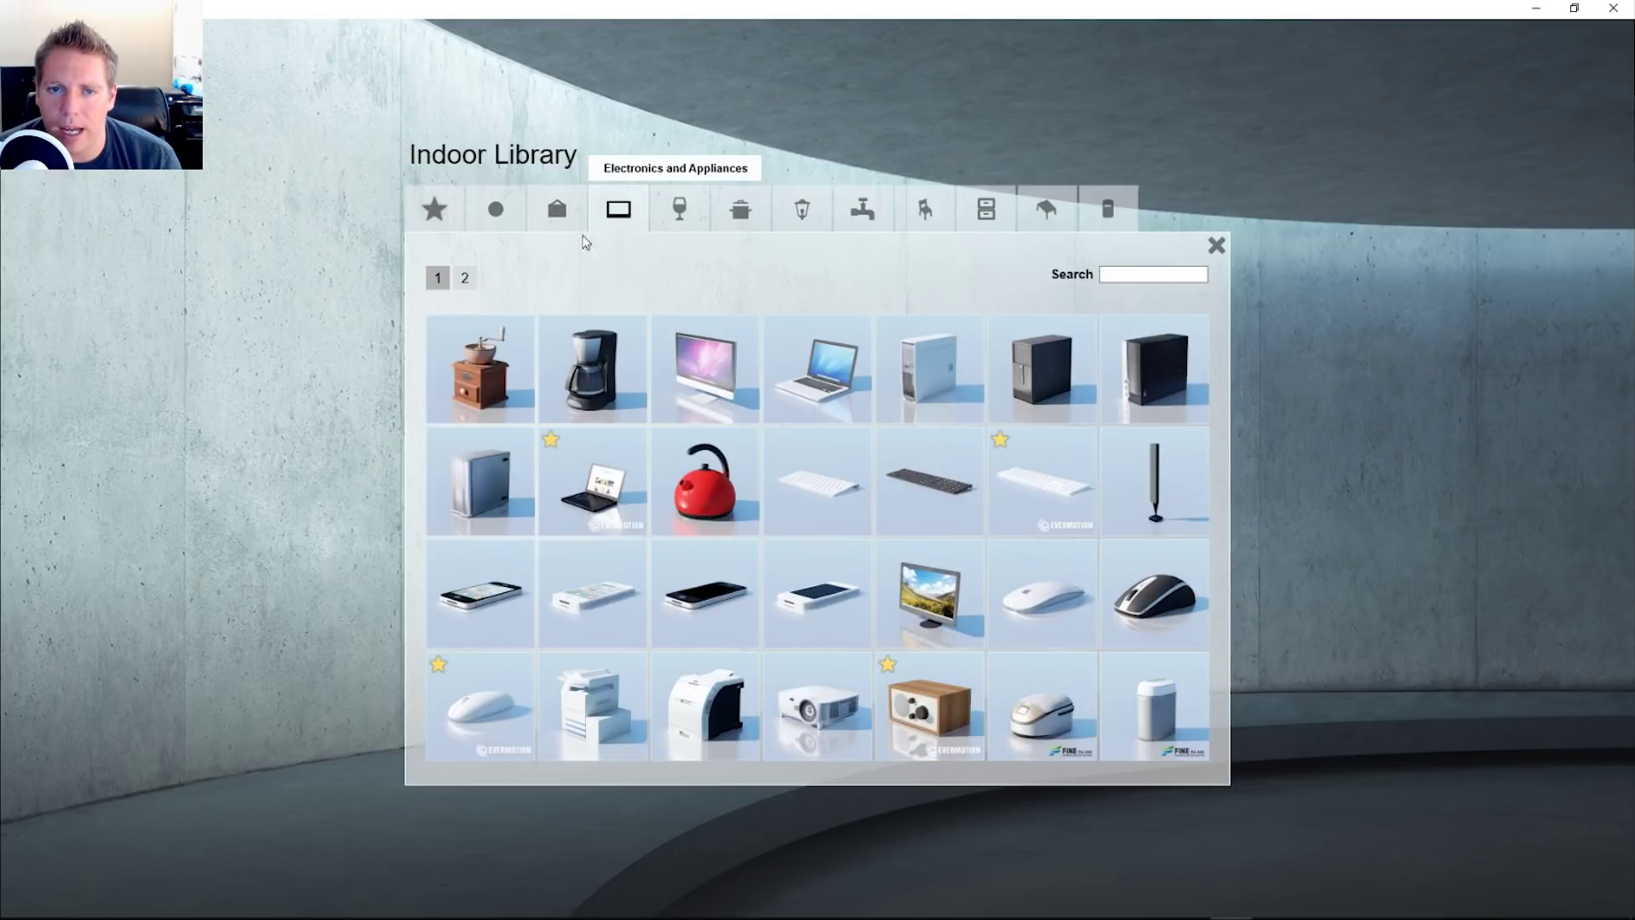
left_click(466, 277)
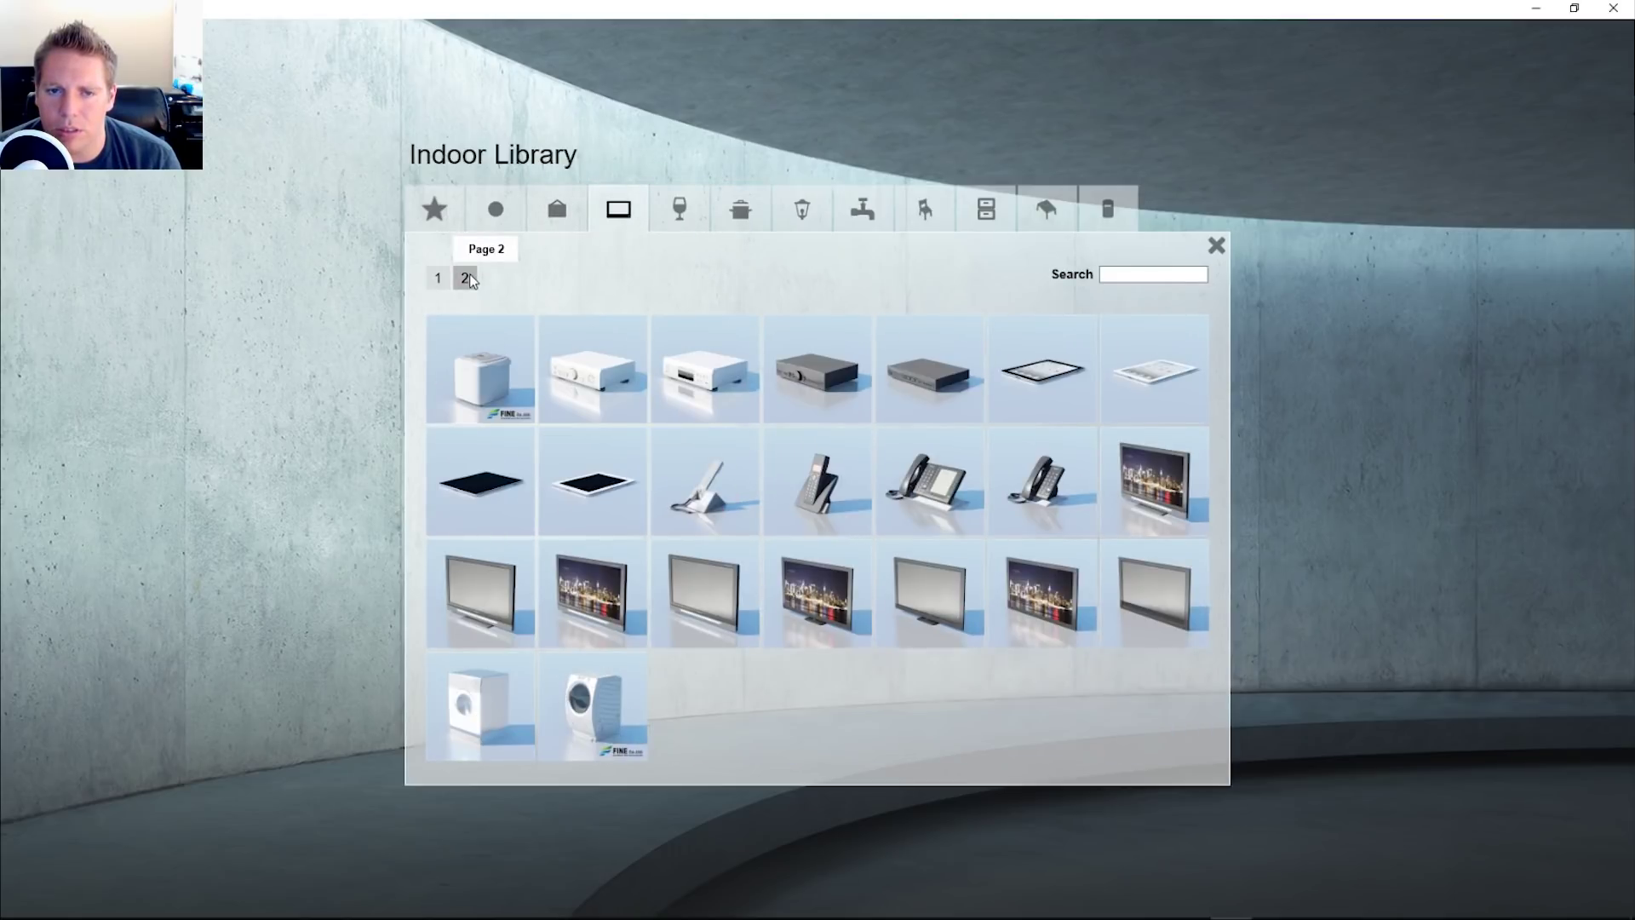
left_click(1154, 632)
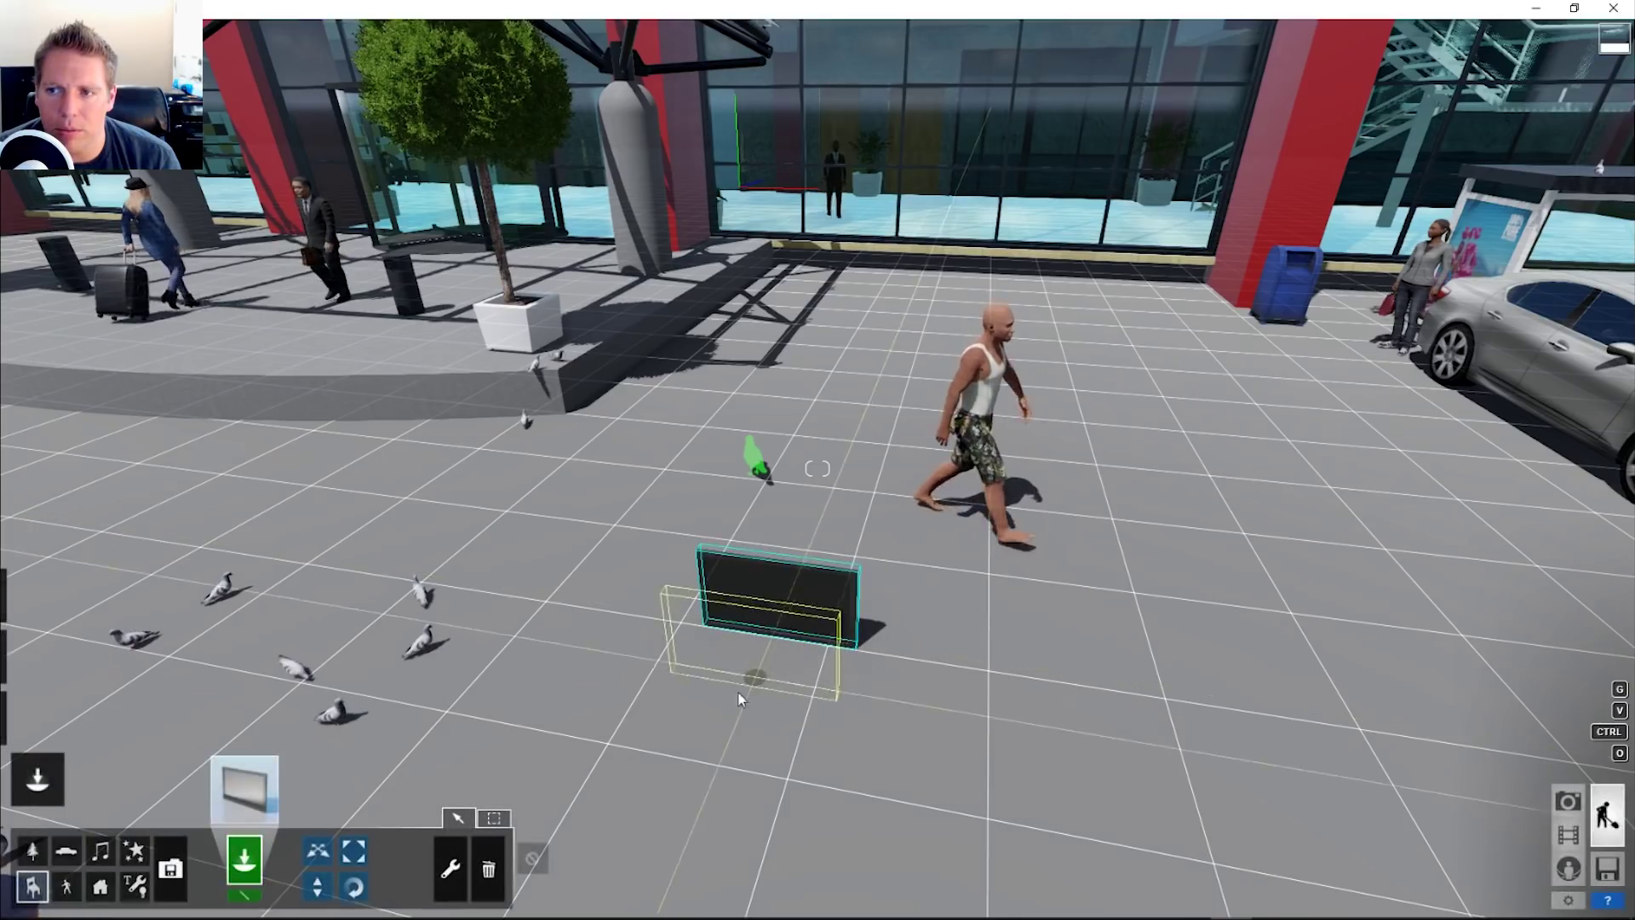
Step: Place TV_006 and another blank-screen TV with a stand in a row beside the first TV
left_click(245, 788)
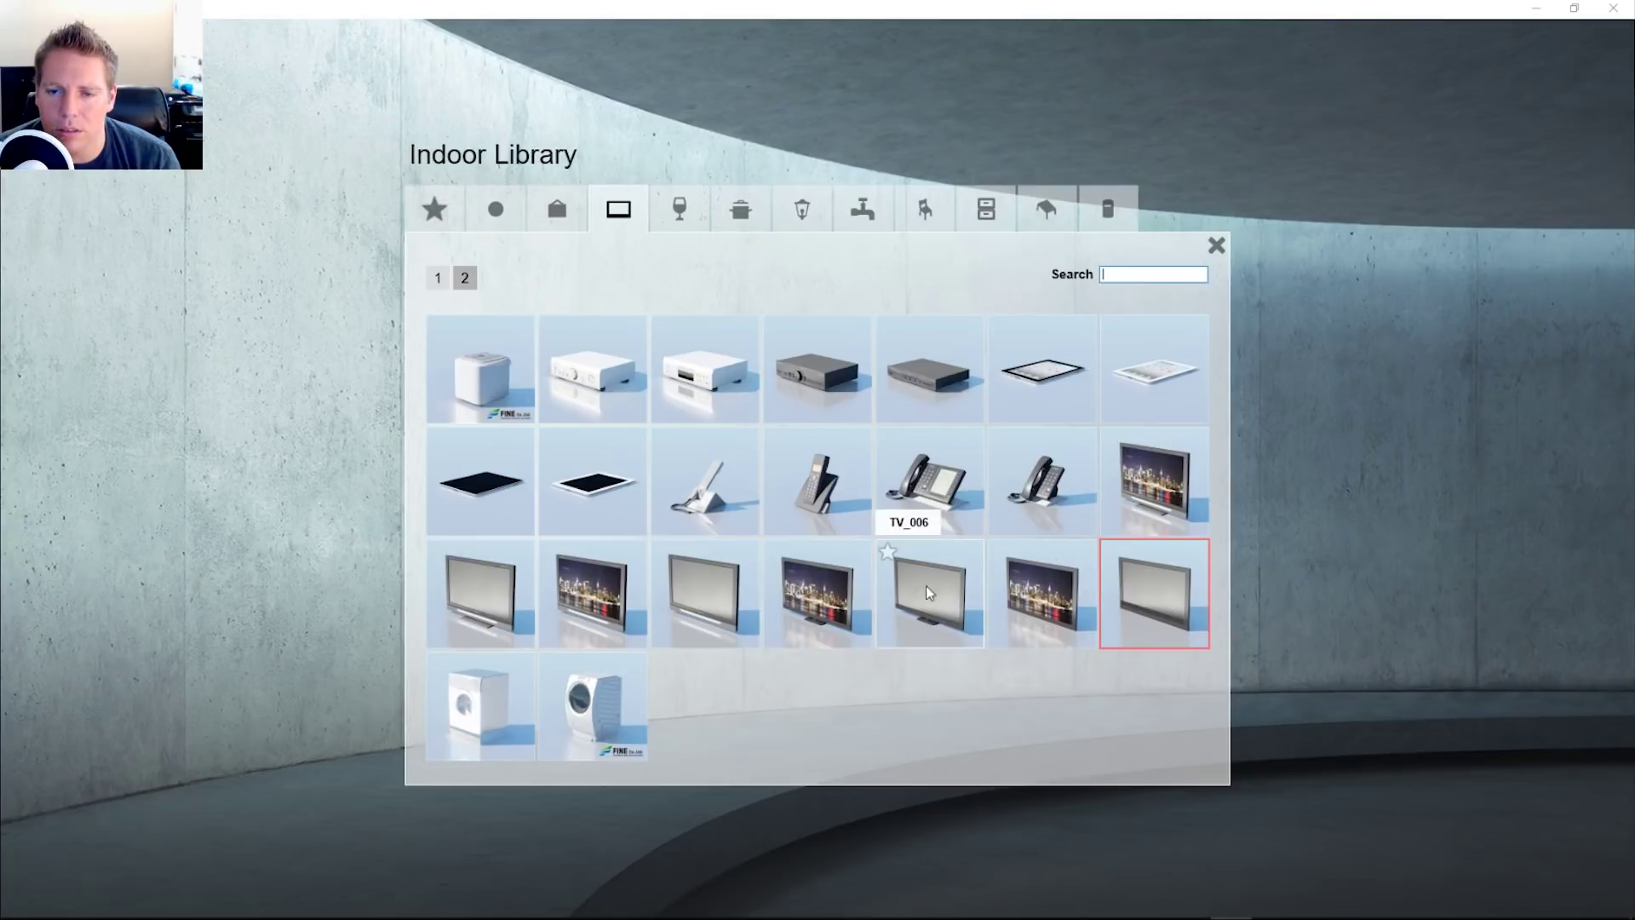
left_click(885, 613)
left_click(246, 790)
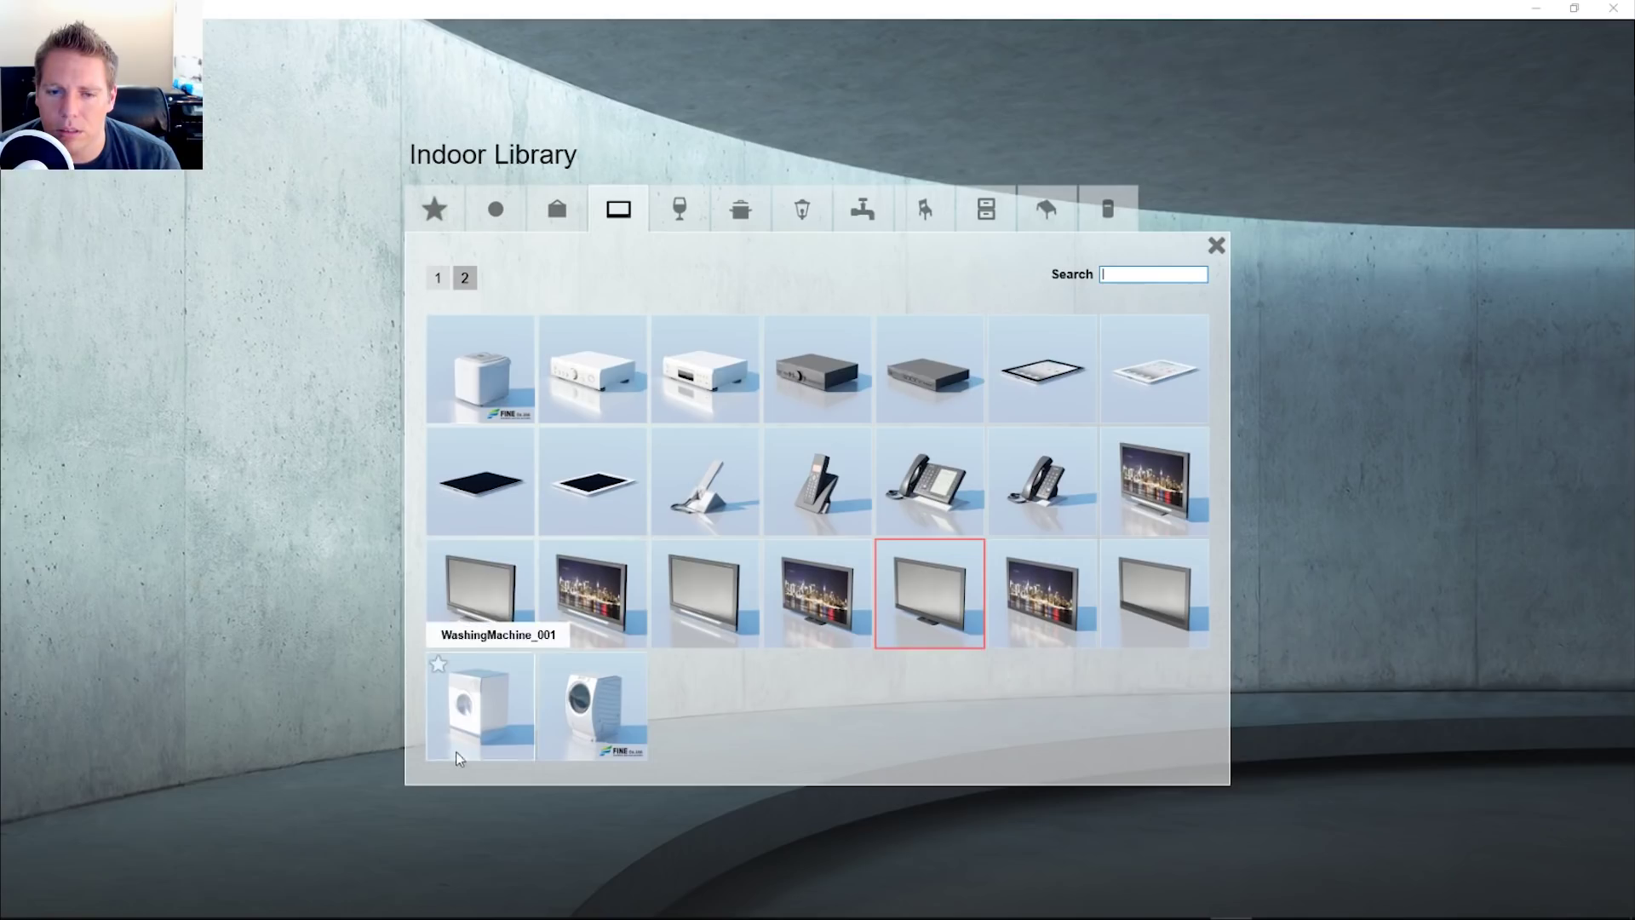
left_click(566, 637)
Step: Place two TVs showing a city skyline on the paving near the walking man
left_click(245, 790)
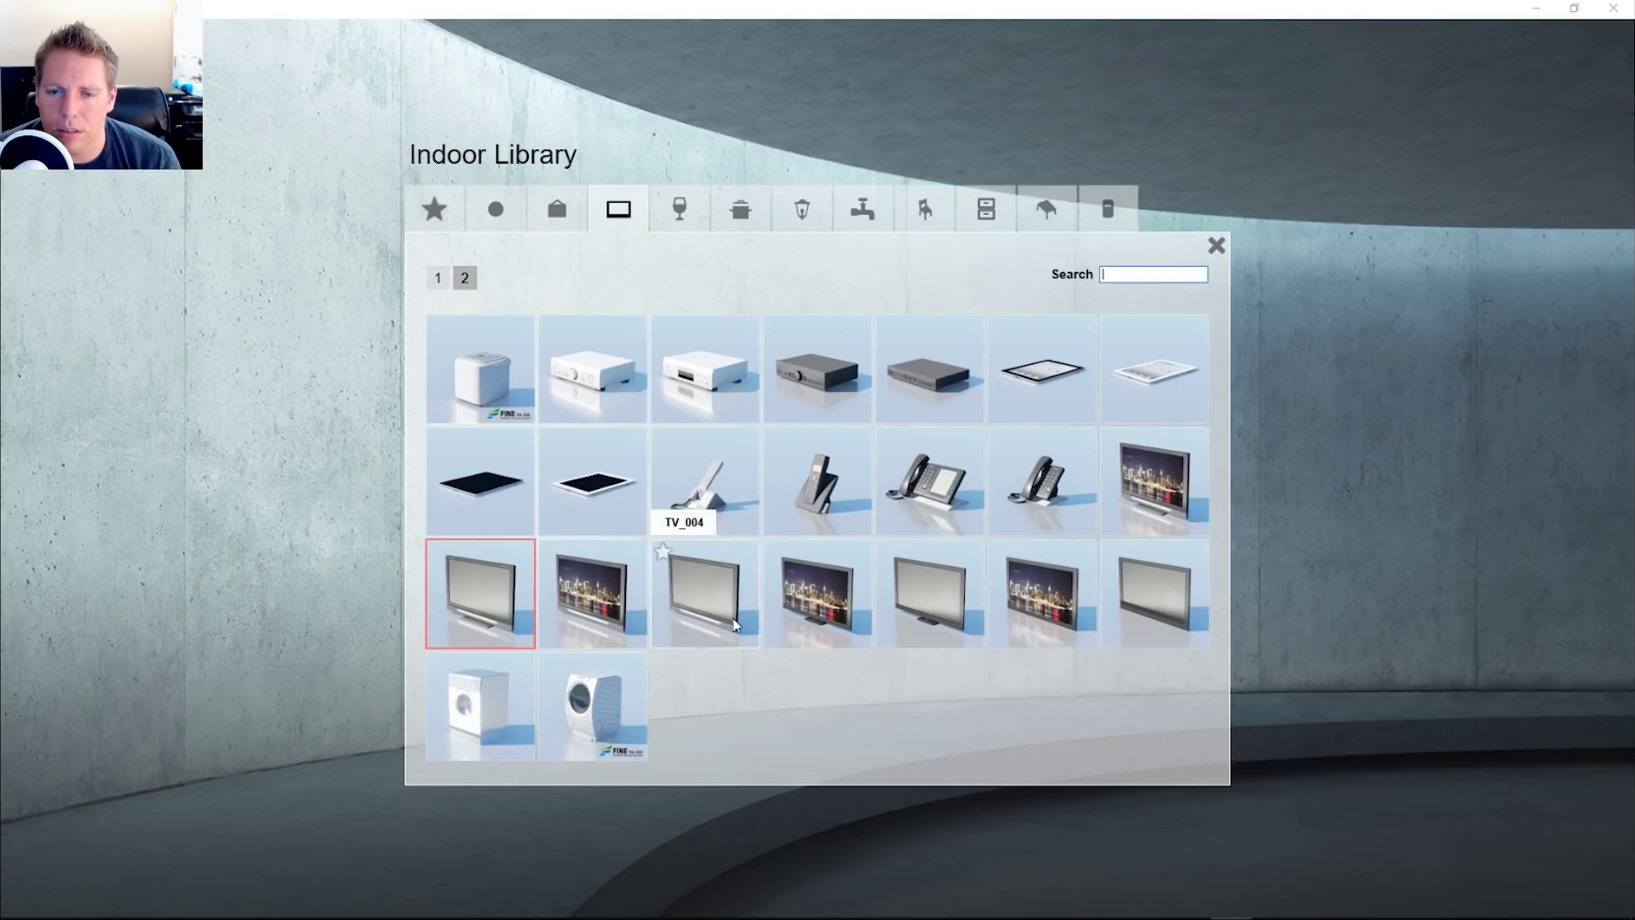
left_click(792, 609)
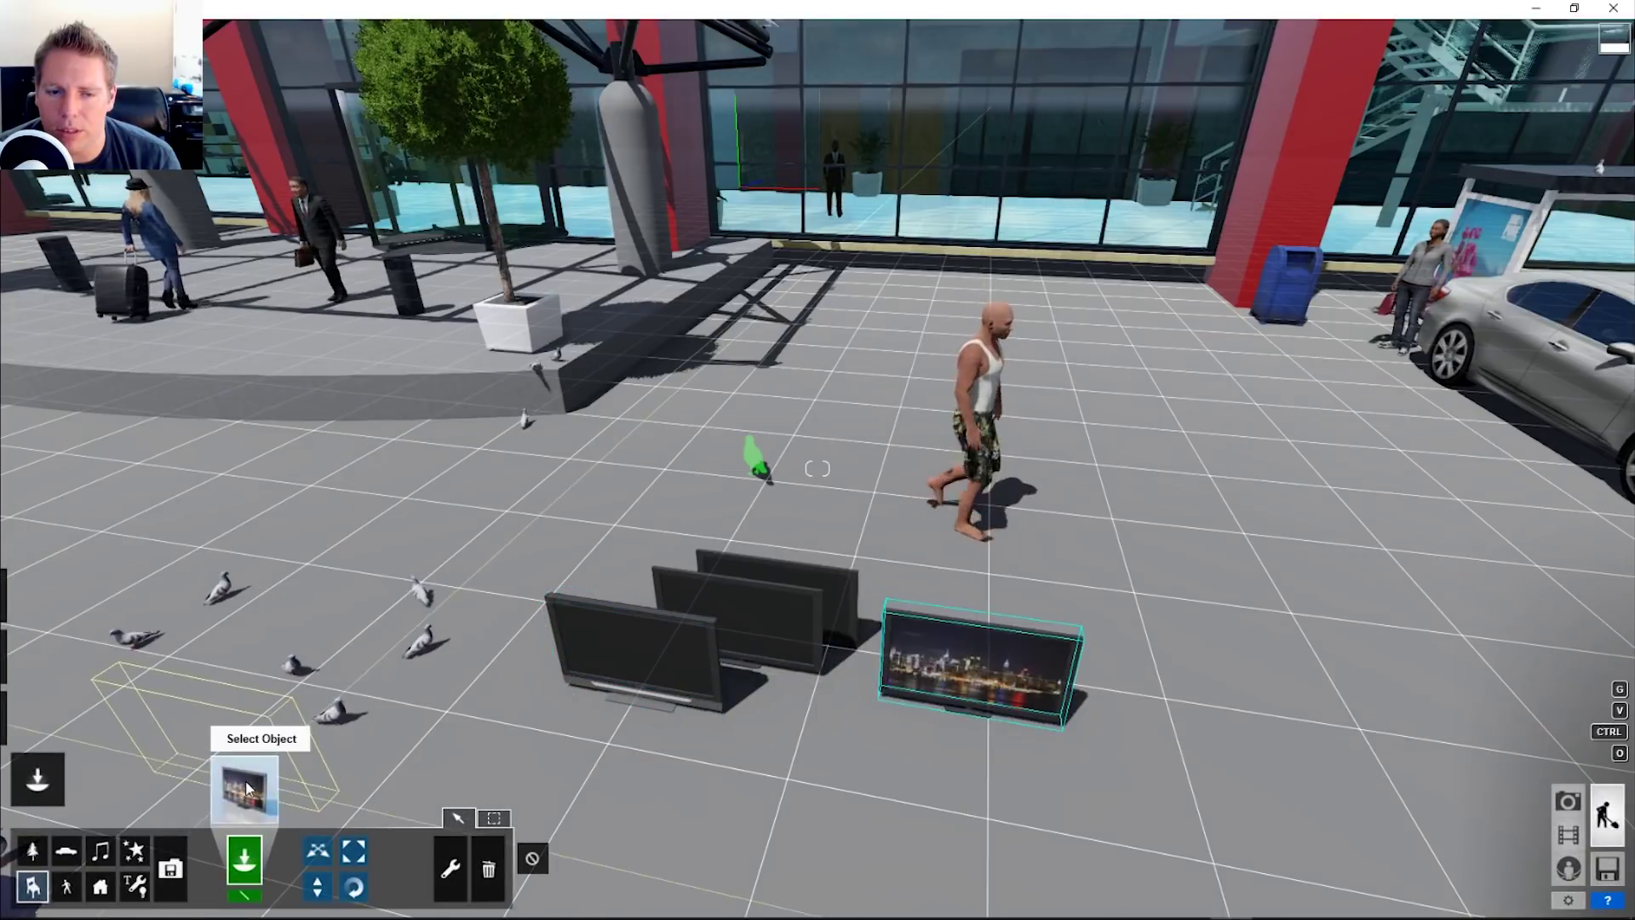
left_click(246, 790)
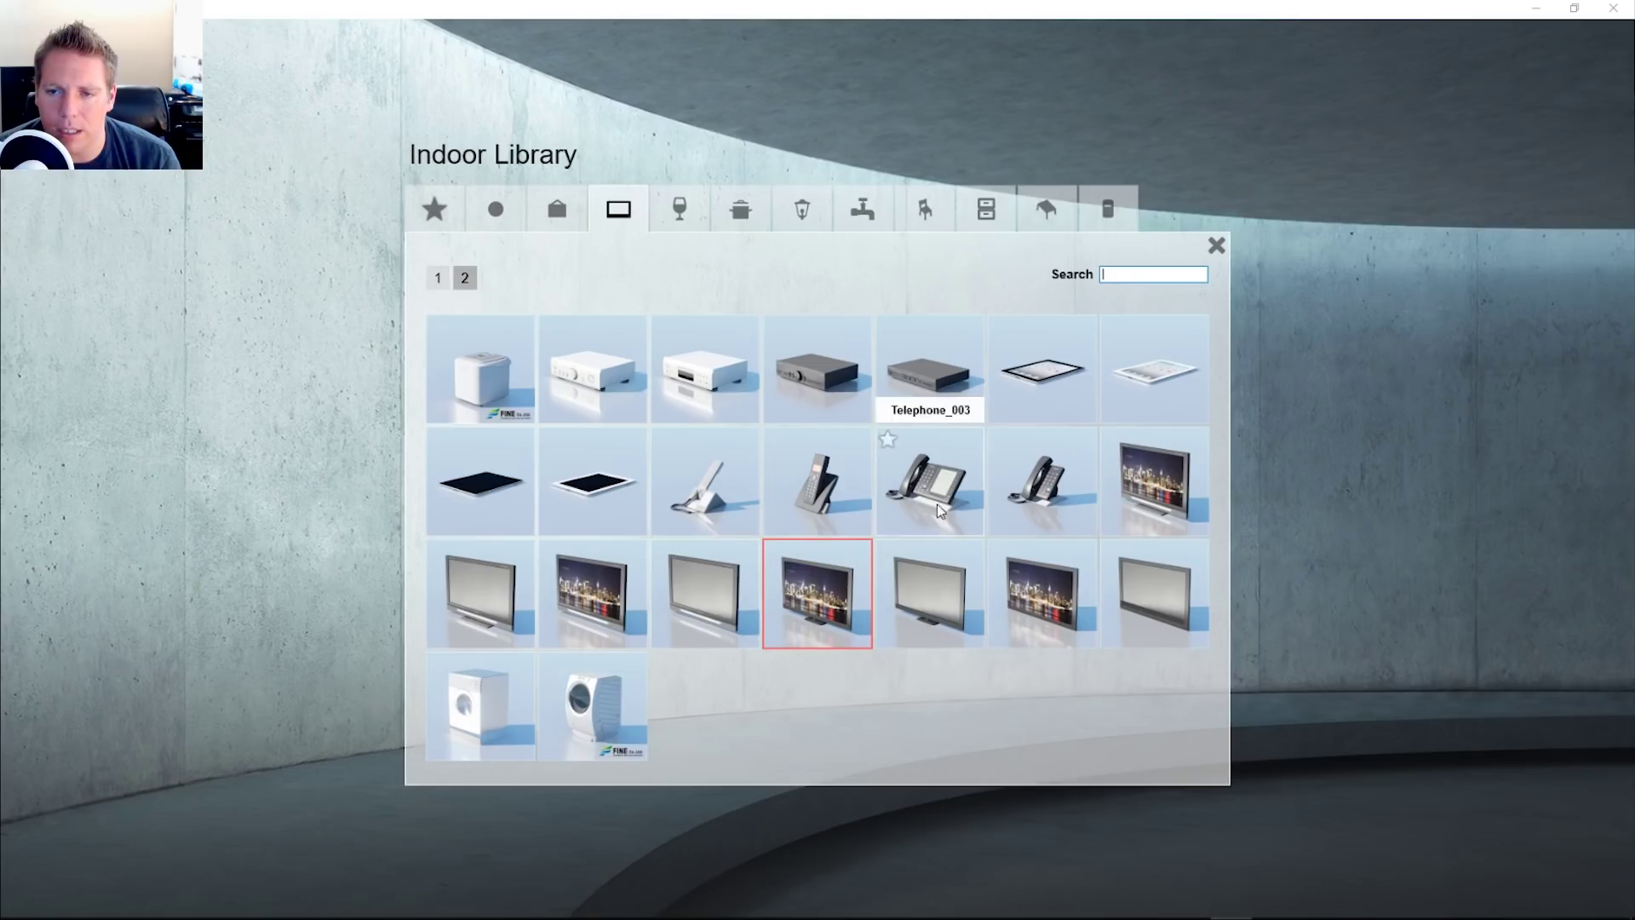
left_click(1185, 482)
left_click(1219, 545)
Step: Select all five TVs on the plaza and delete them
right_click_drag(1152, 549, 1223, 596)
key("s")
left_click(317, 850)
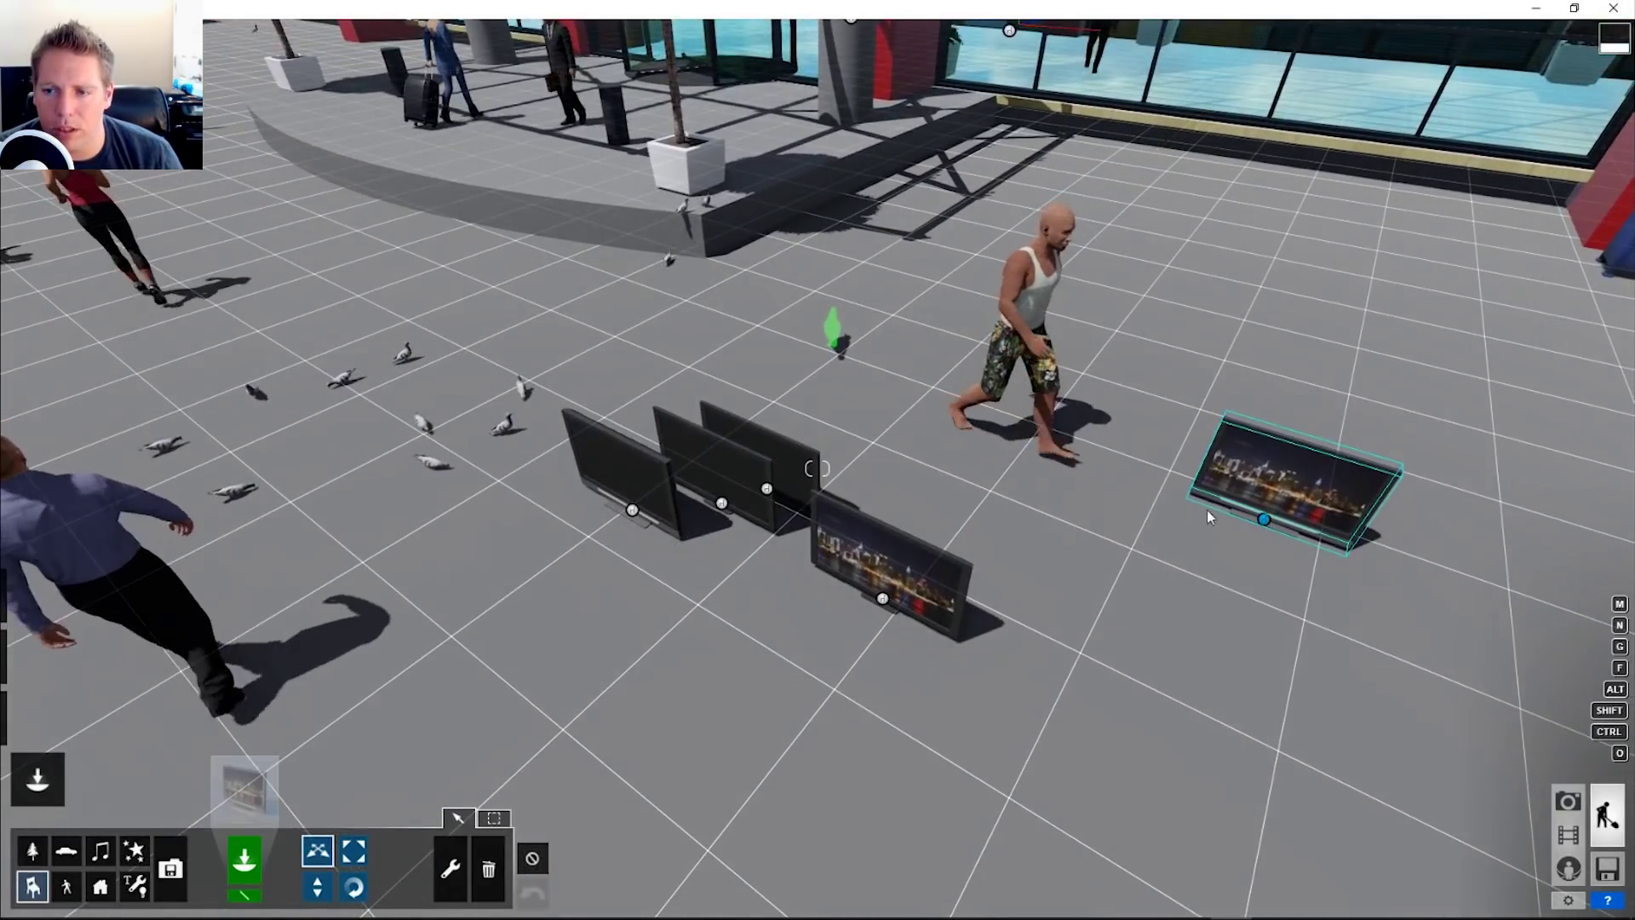
left_click(858, 620)
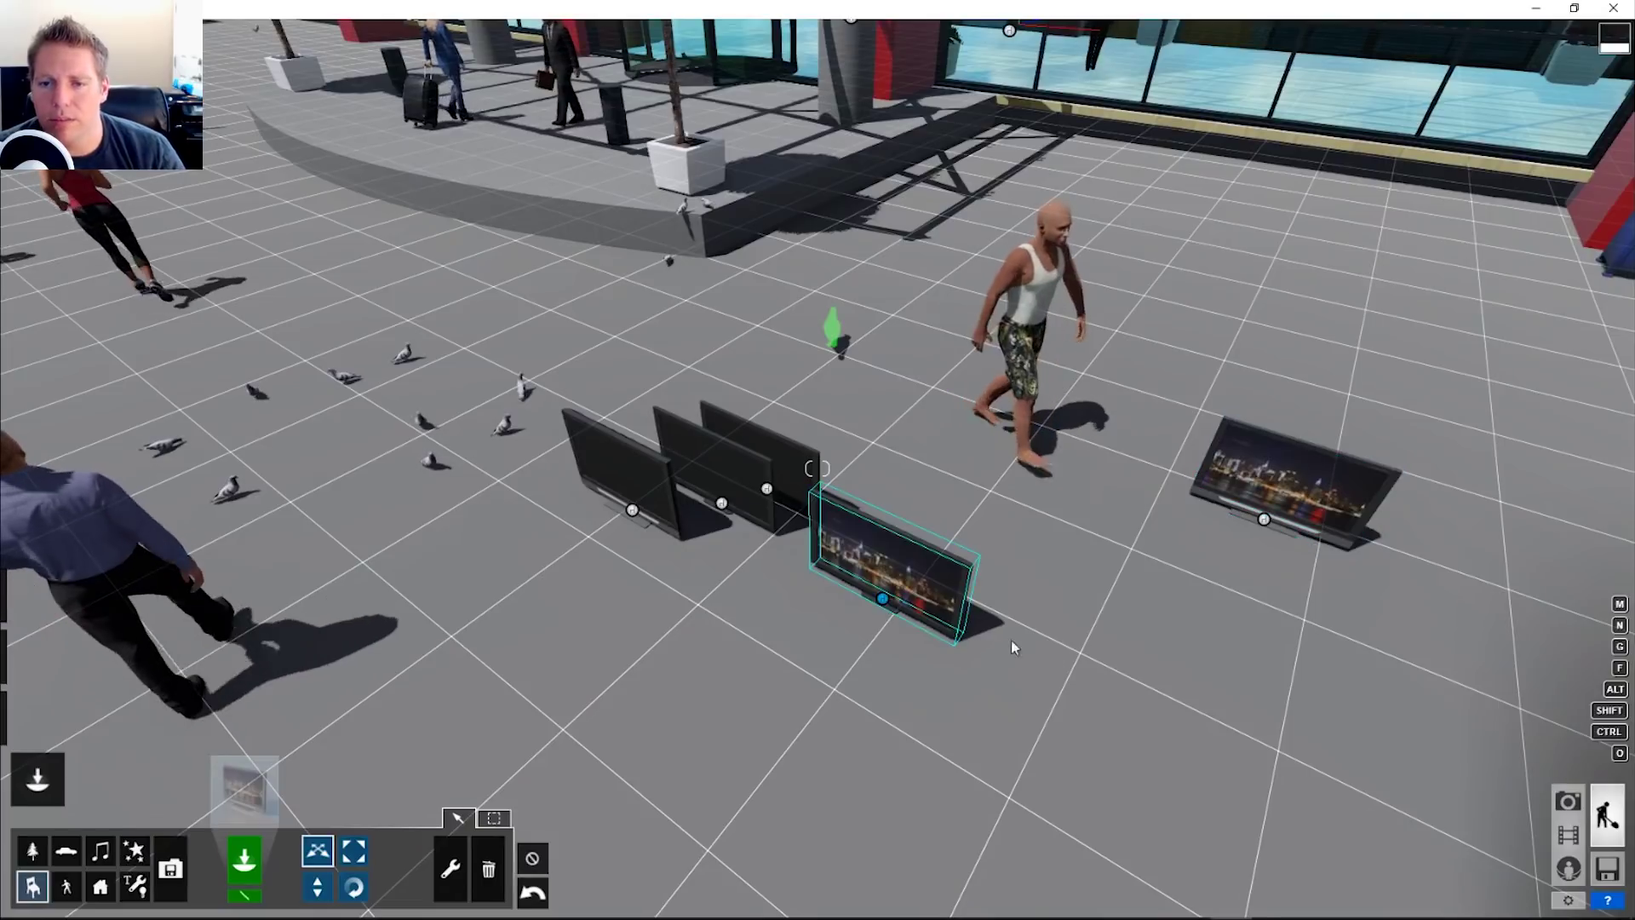
left_click_drag(1379, 749, 525, 353, "ctrl")
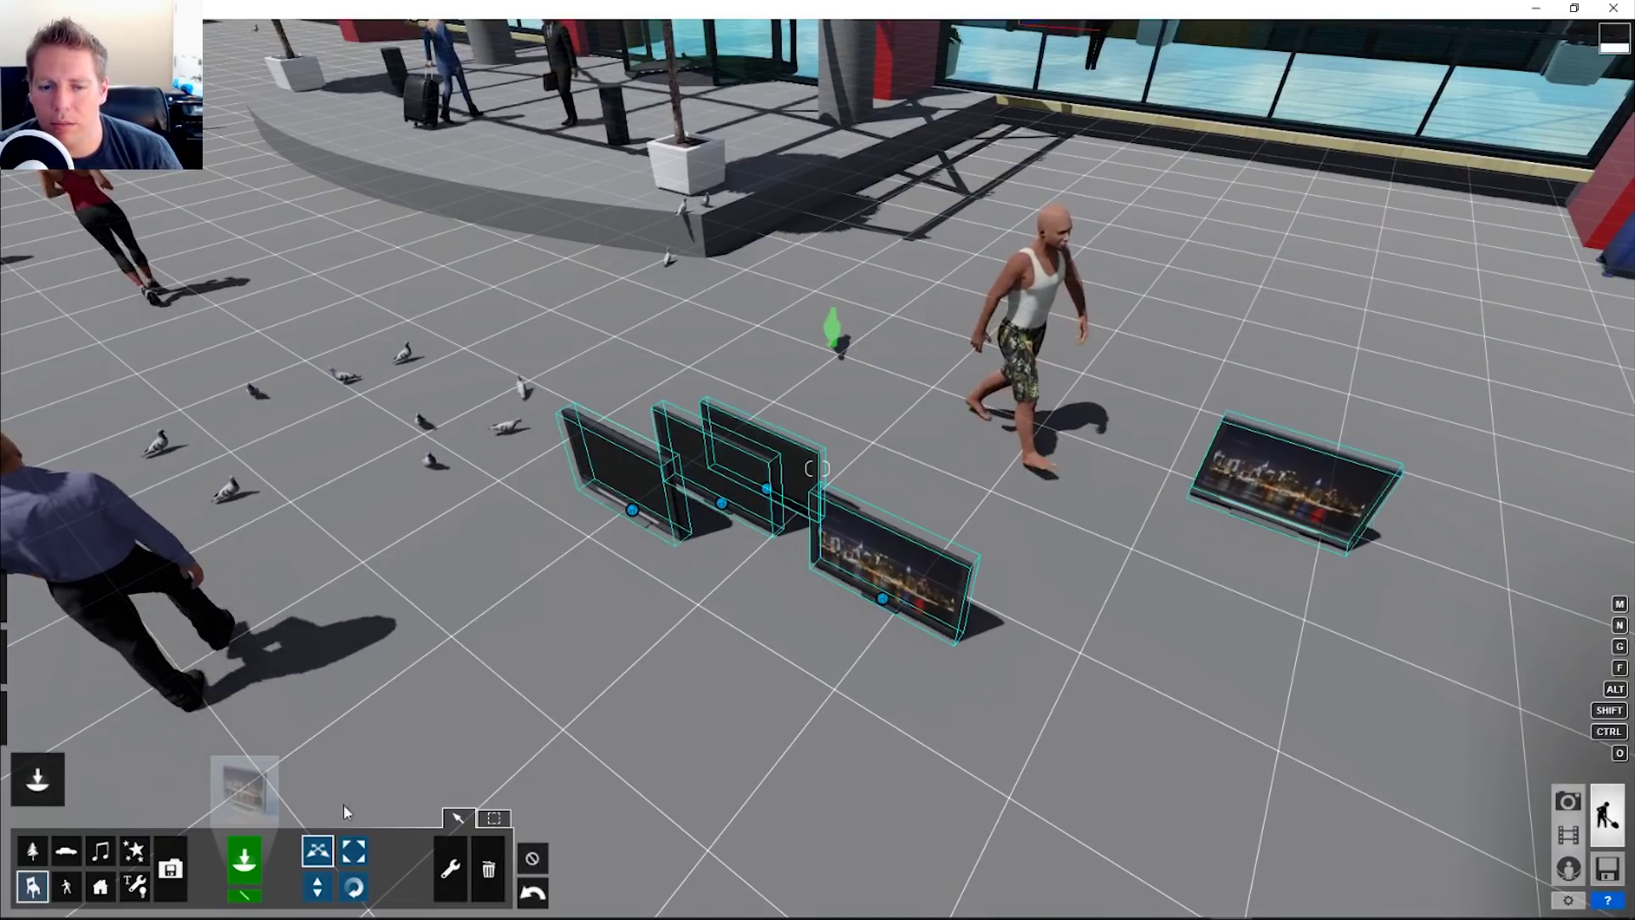
left_click(487, 869)
left_click(903, 601)
Step: Browse the Indoor Library's electronics, food and drink, kitchen, lamp, seating and table categories, then close the library
left_click(275, 779)
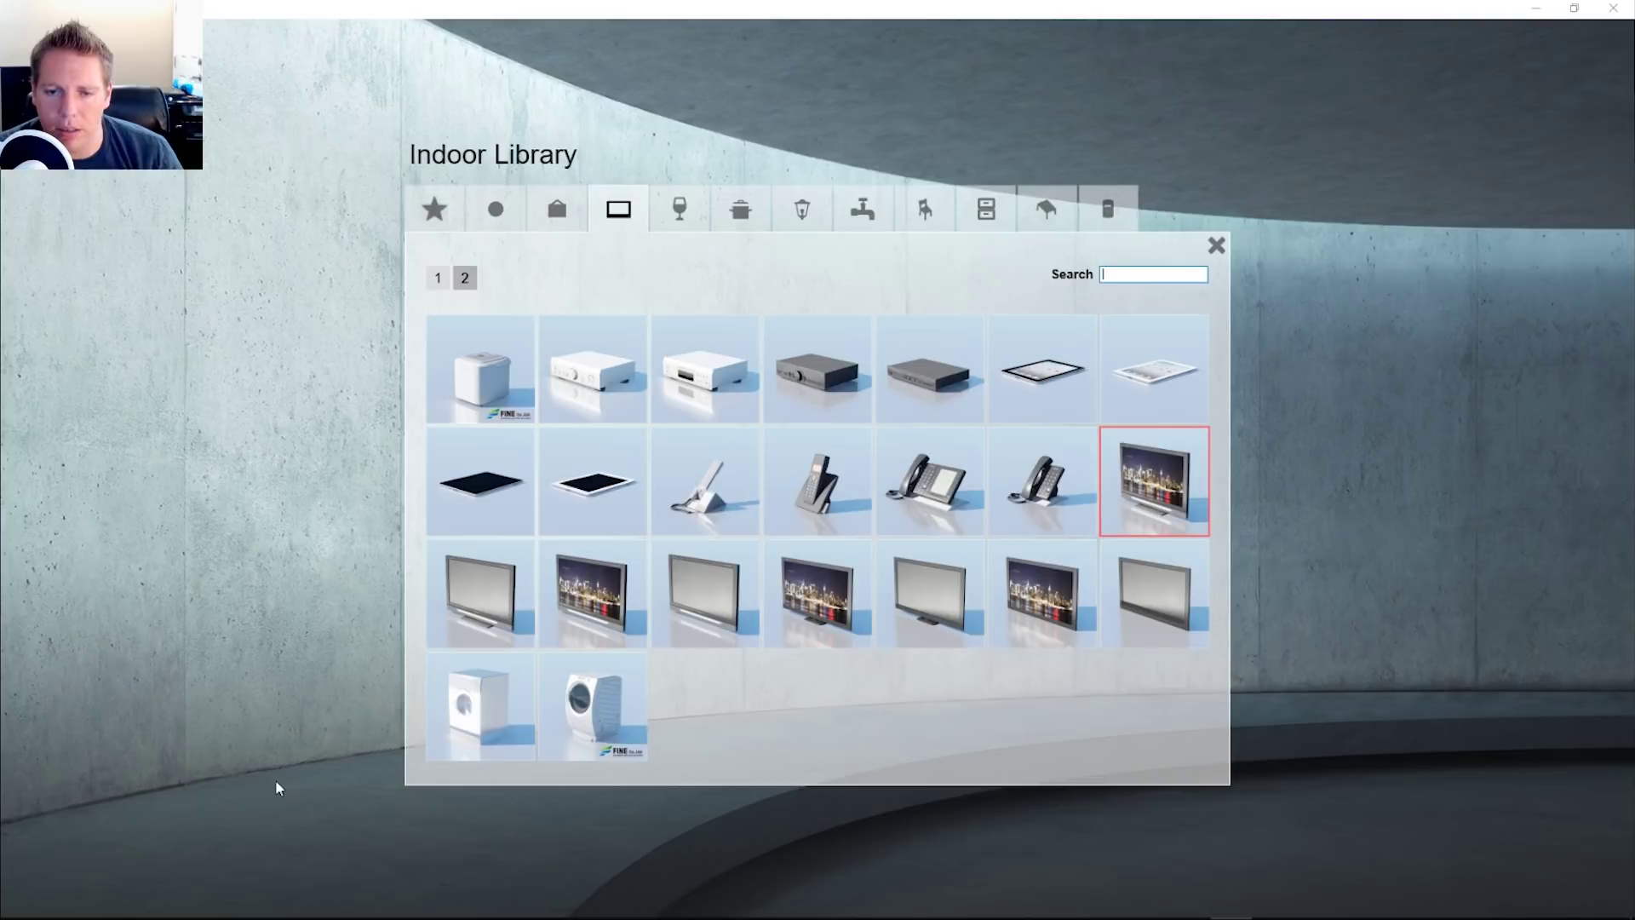
left_click(438, 279)
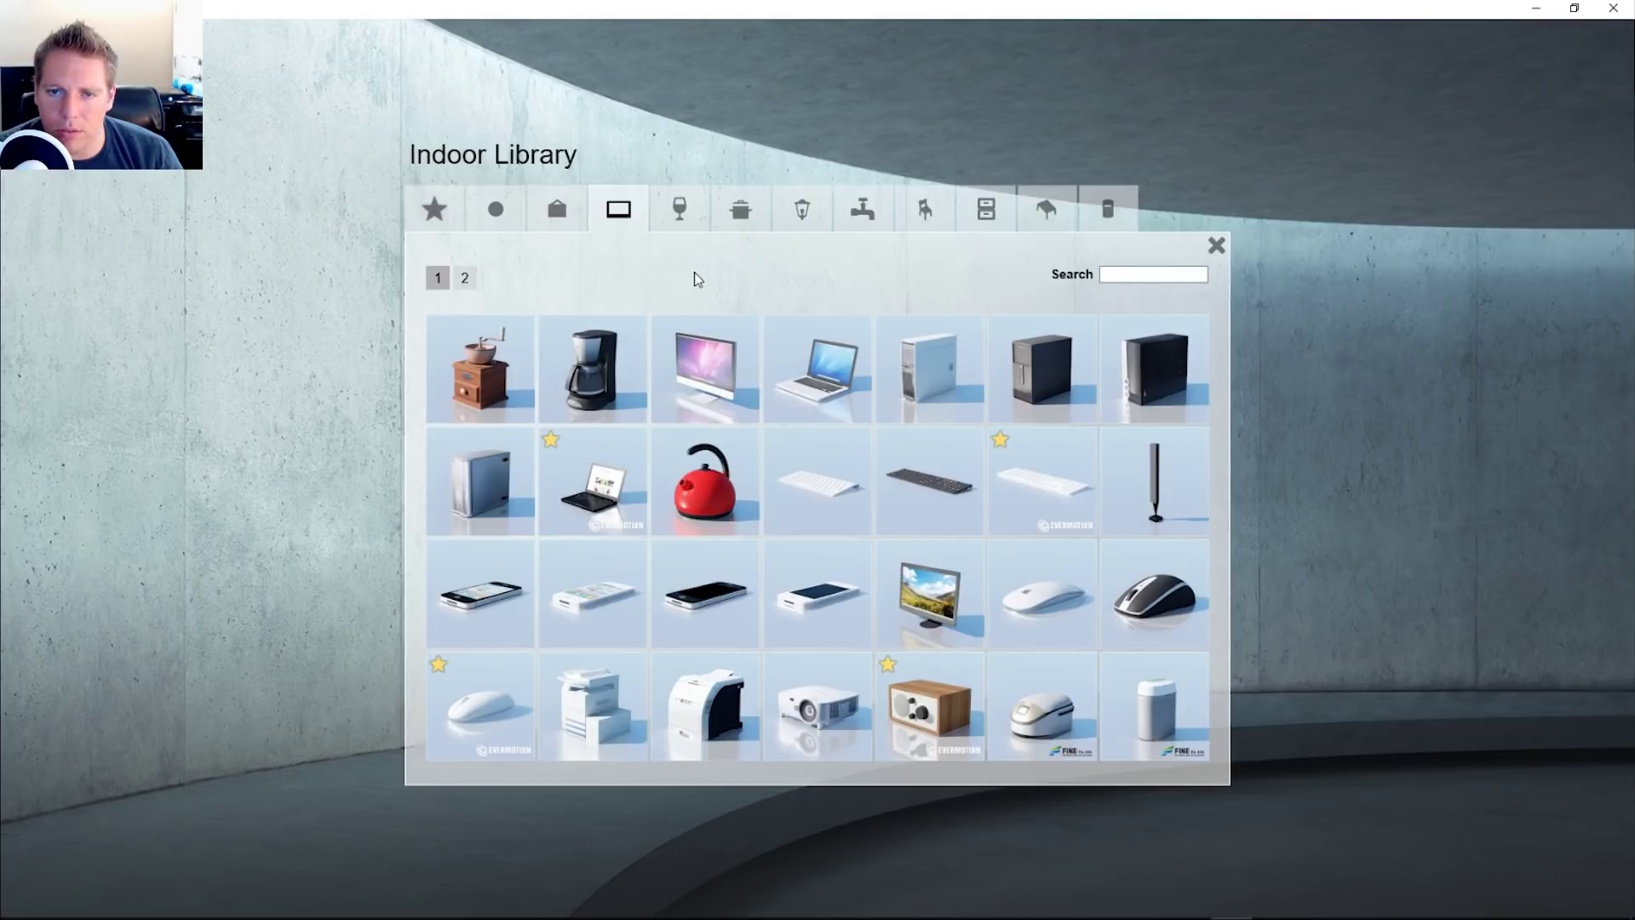
left_click(682, 220)
left_click(756, 227)
left_click(826, 211)
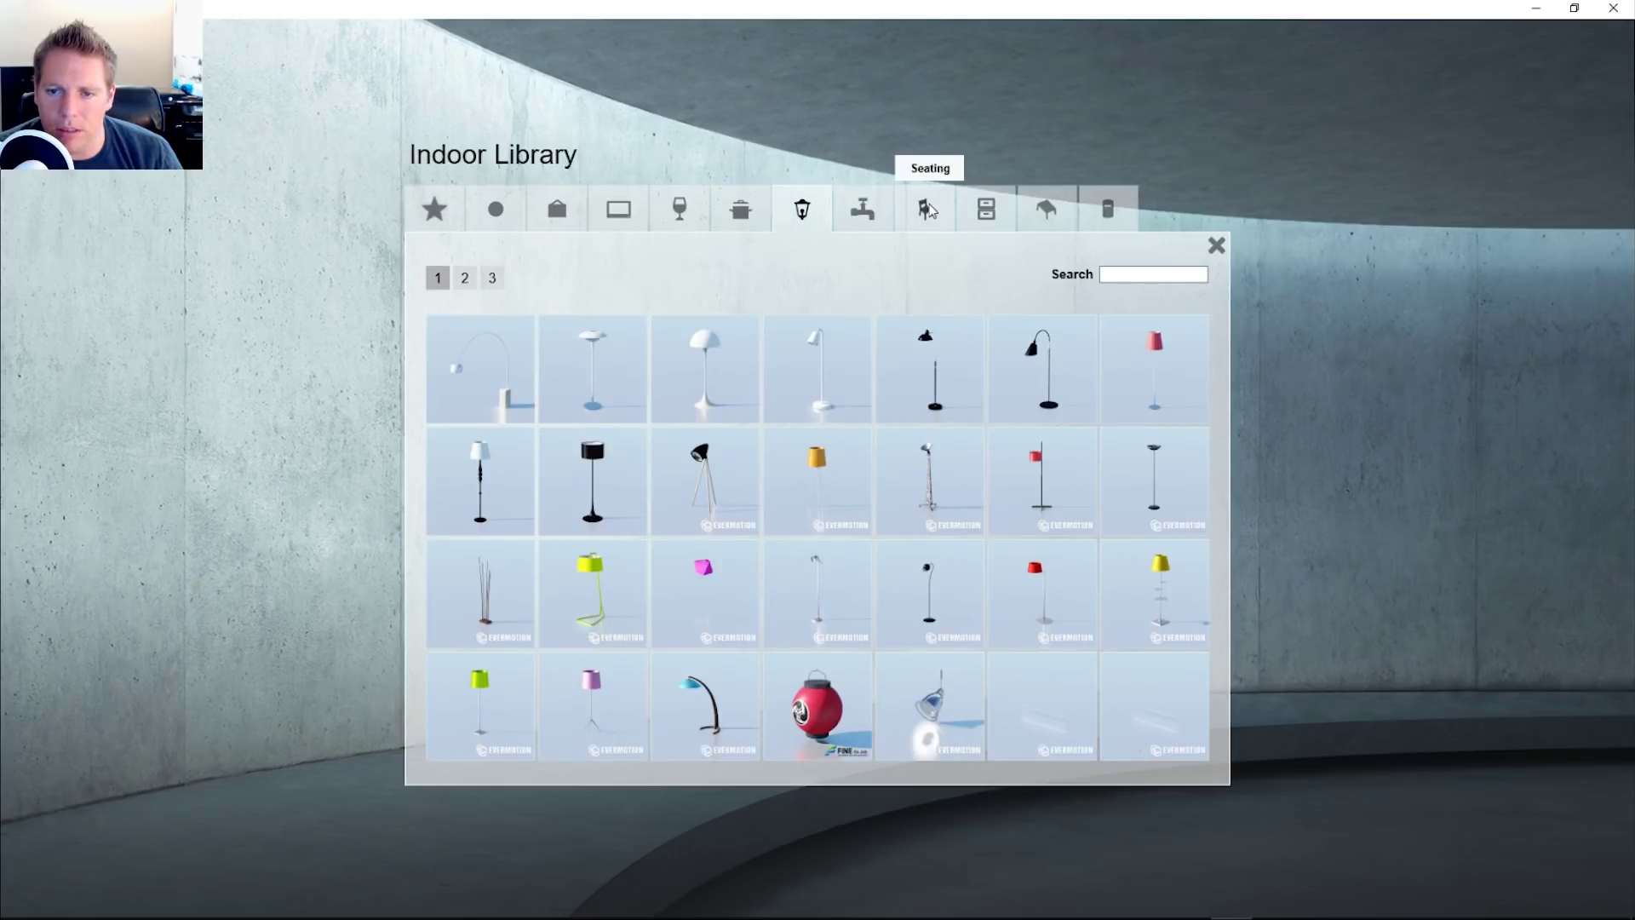
left_click(938, 220)
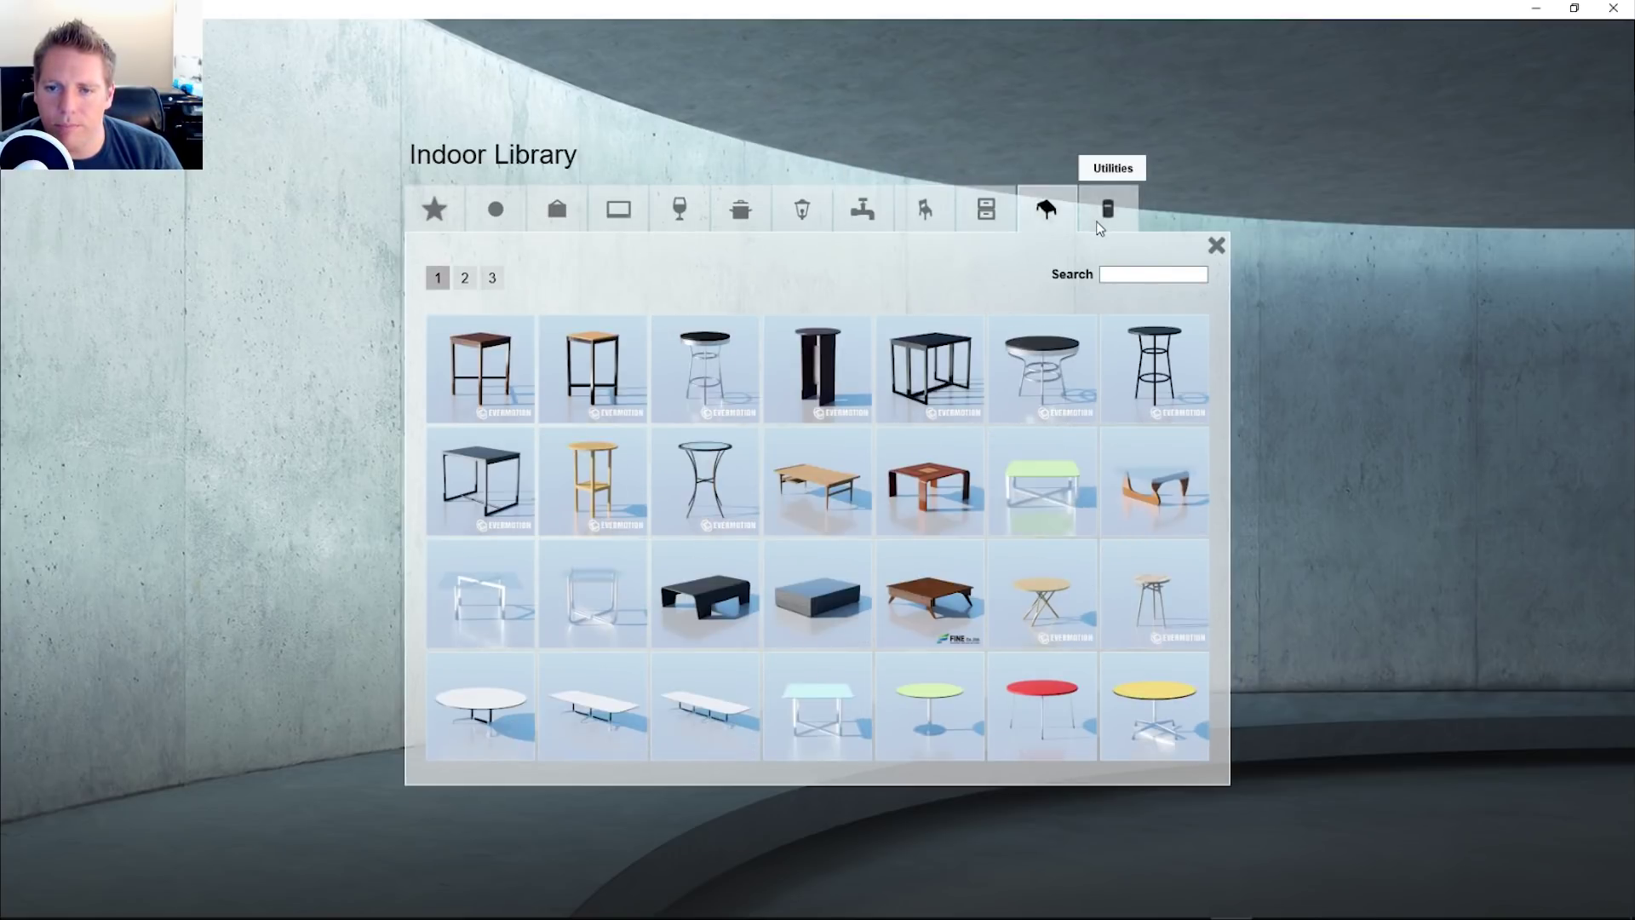
left_click(1214, 246)
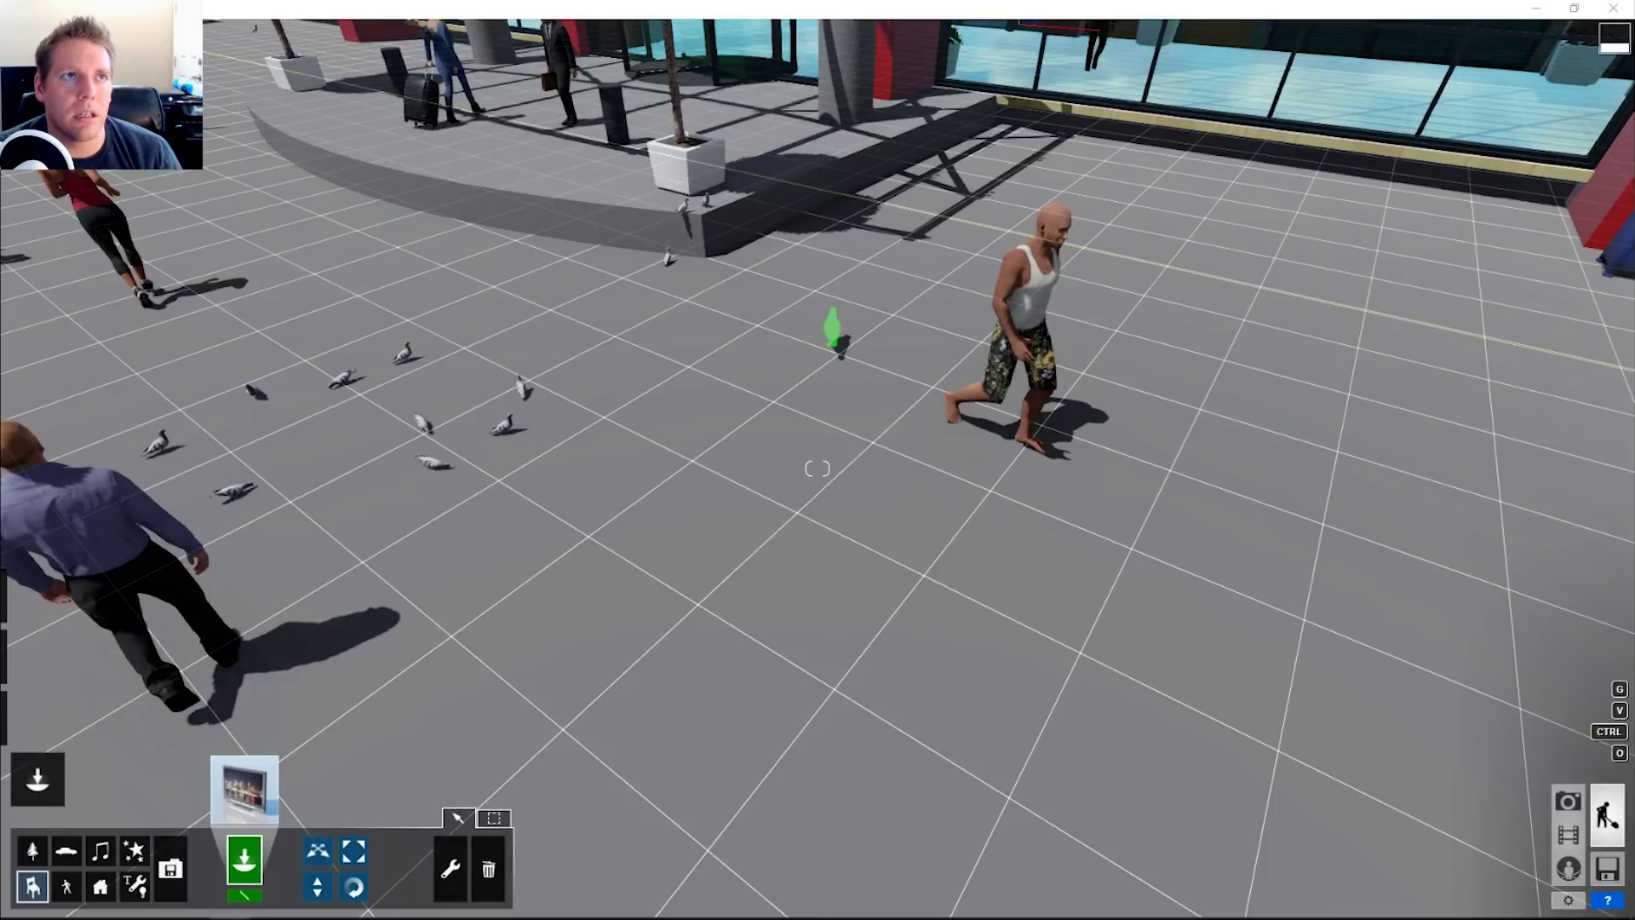
Step: Place the Lamp02 spotlight from the Lights And Utilities Library above the paving near the green silhouette
left_click(134, 888)
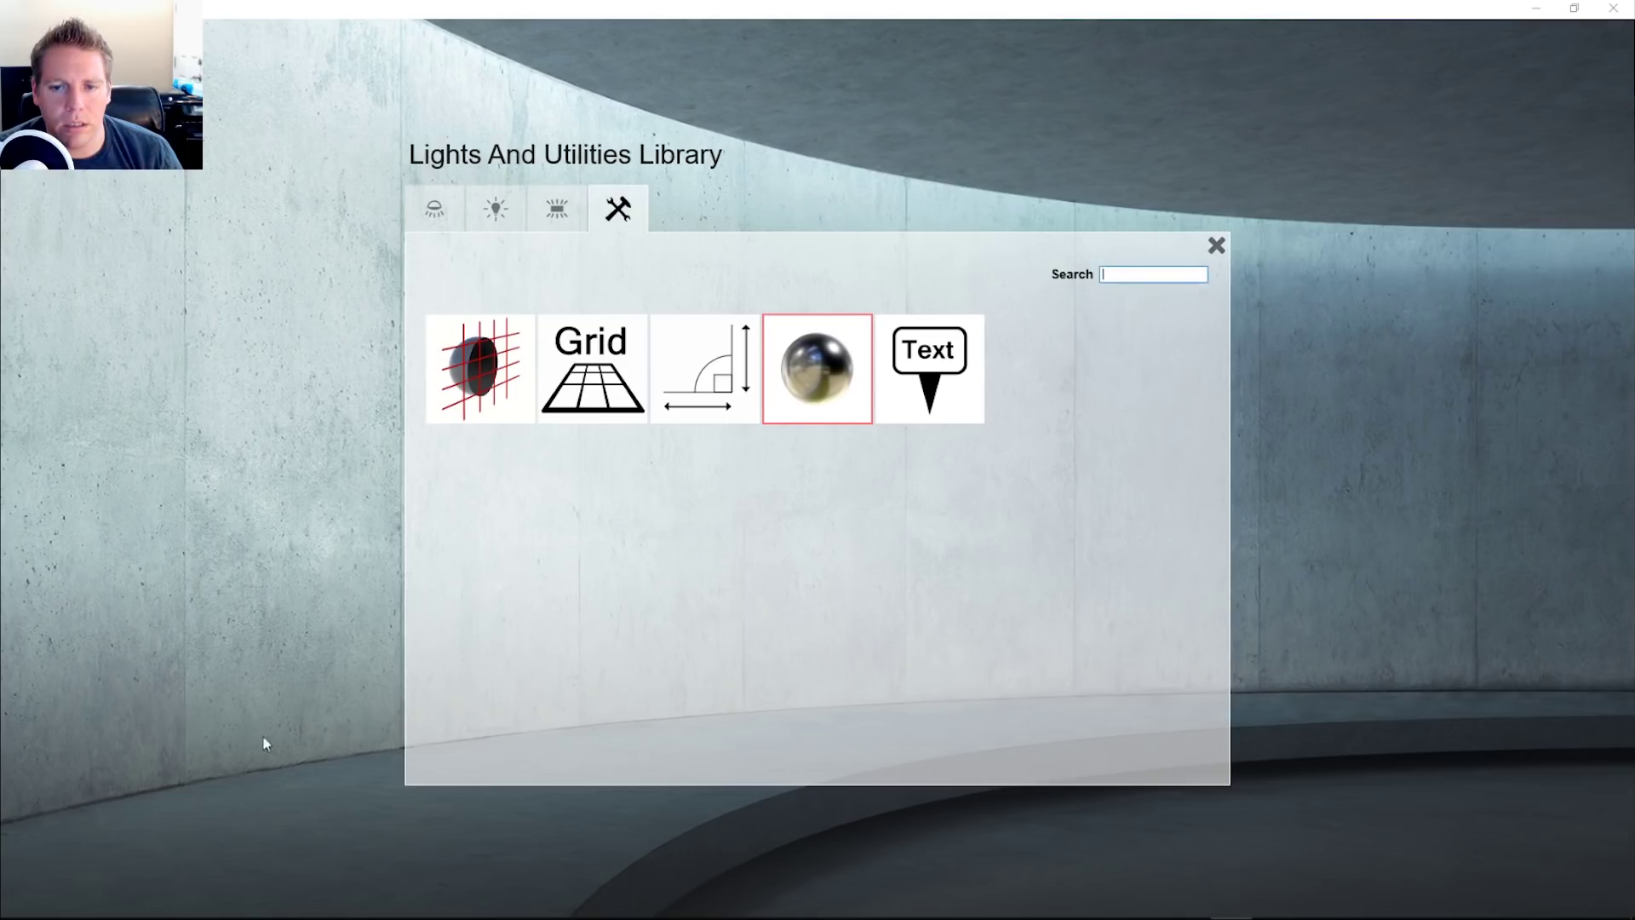
left_click(425, 223)
left_click(591, 341)
left_click(779, 497)
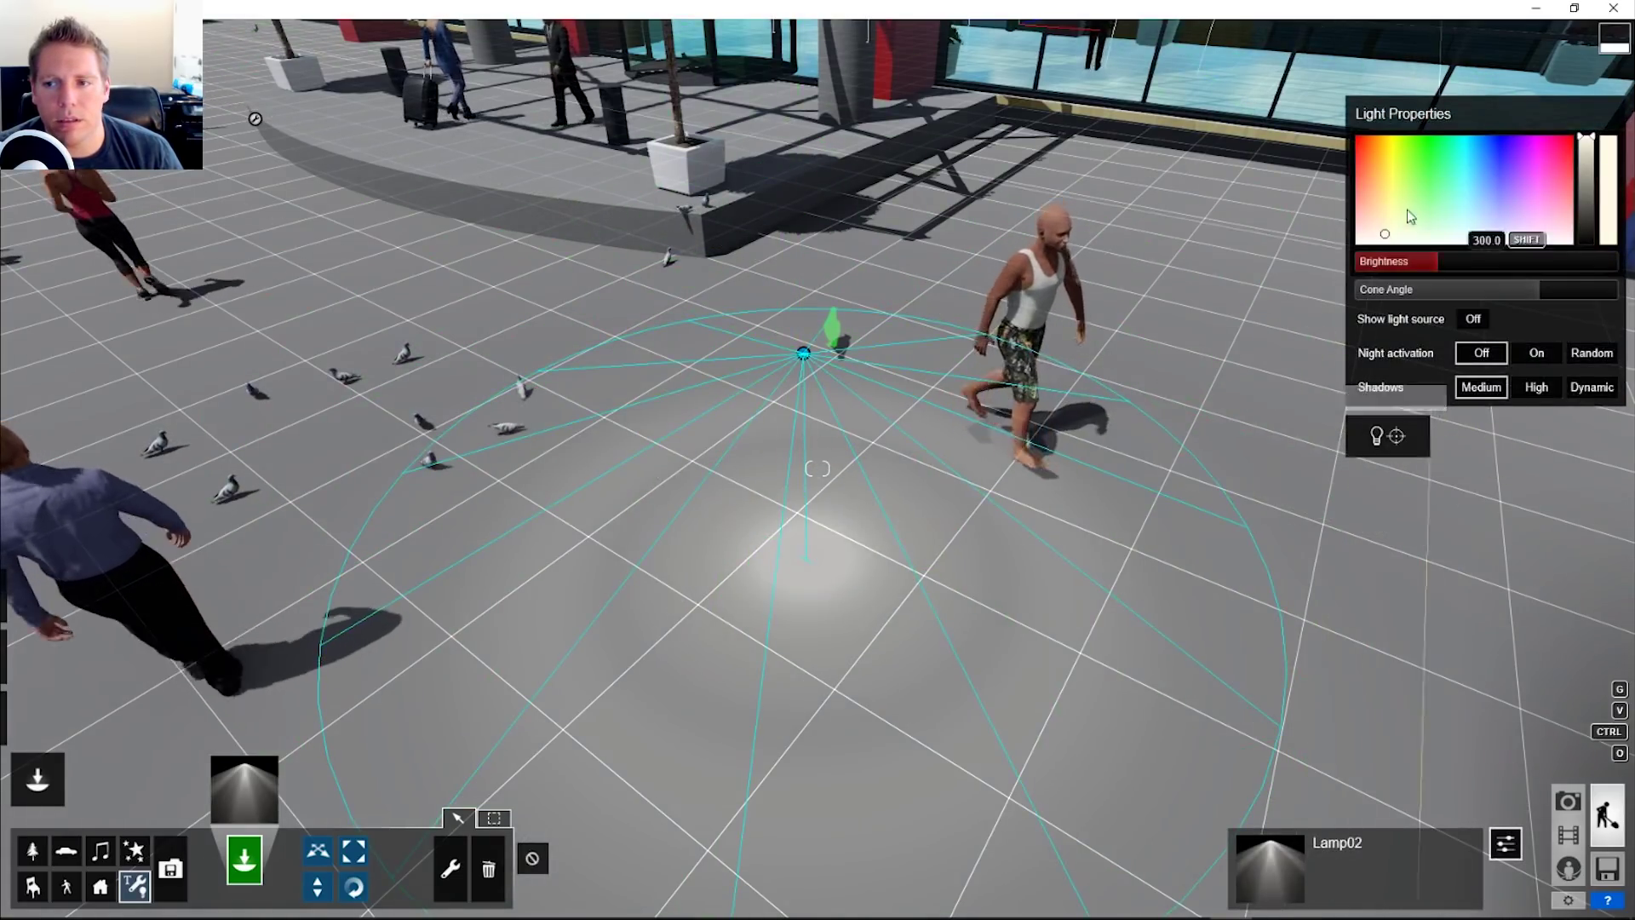
Step: Give the Lamp02 spotlight a pale green colour, slightly lower brightness and a cone angle of 2.3 rad
mouse_move(1406, 203)
left_mouse_down()
mouse_move(1362, 145)
mouse_move(1515, 130)
mouse_move(1387, 188)
mouse_move(1409, 205)
left_mouse_up()
mouse_move(1448, 261)
left_mouse_down()
mouse_move(1527, 256)
mouse_move(1430, 263)
left_mouse_up()
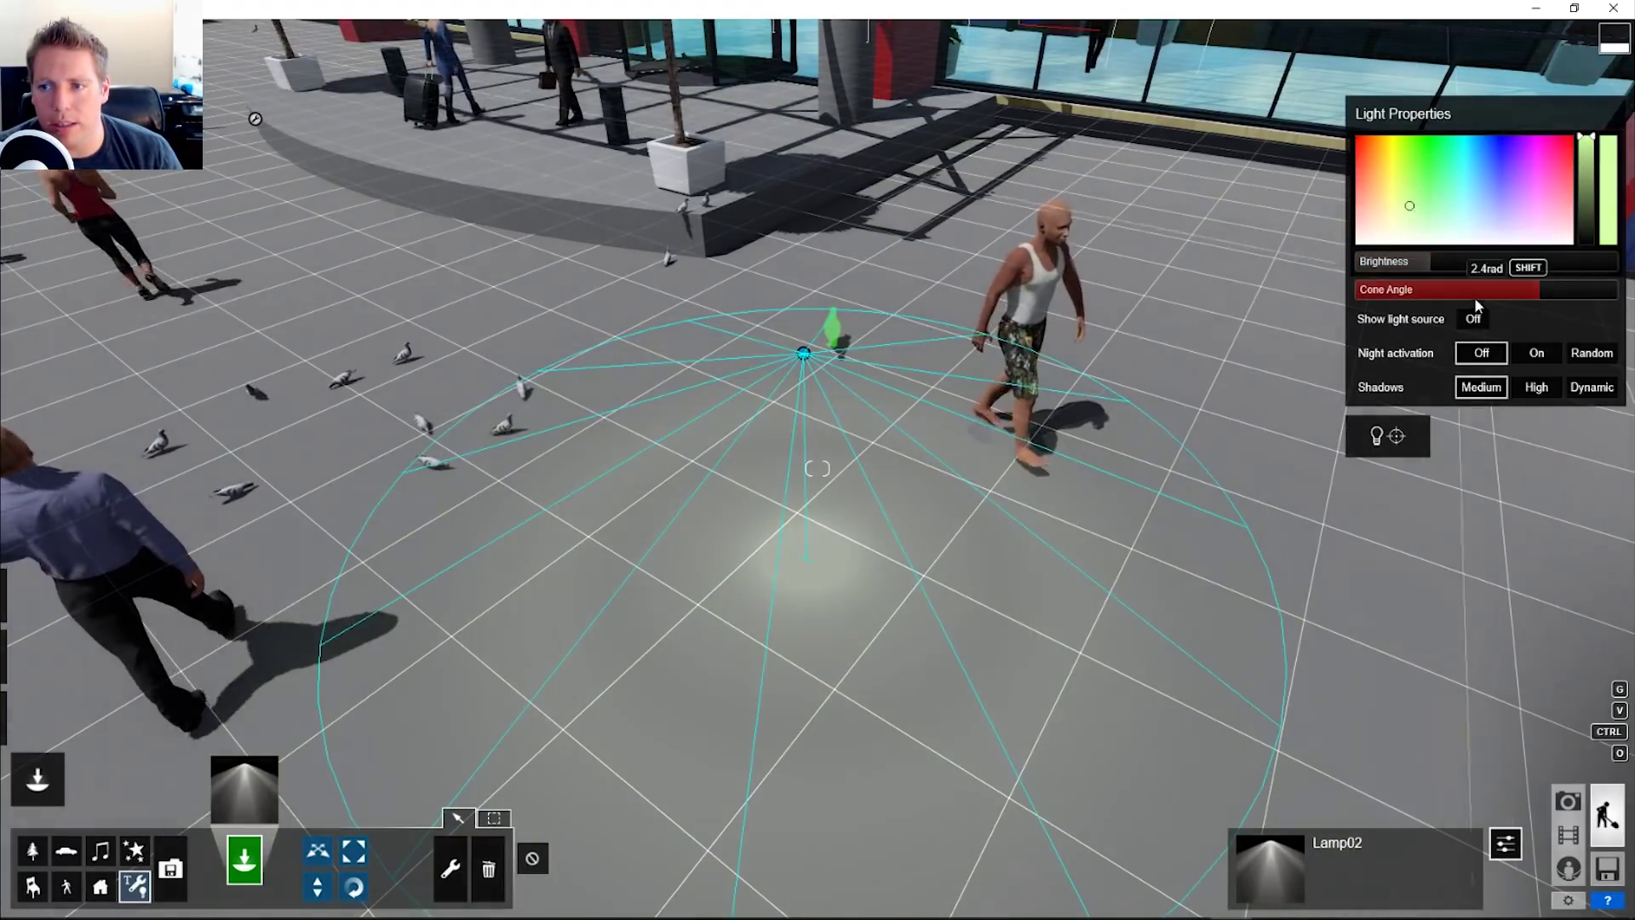
mouse_move(1563, 287)
left_mouse_down()
mouse_move(1585, 288)
mouse_move(1521, 298)
left_mouse_up()
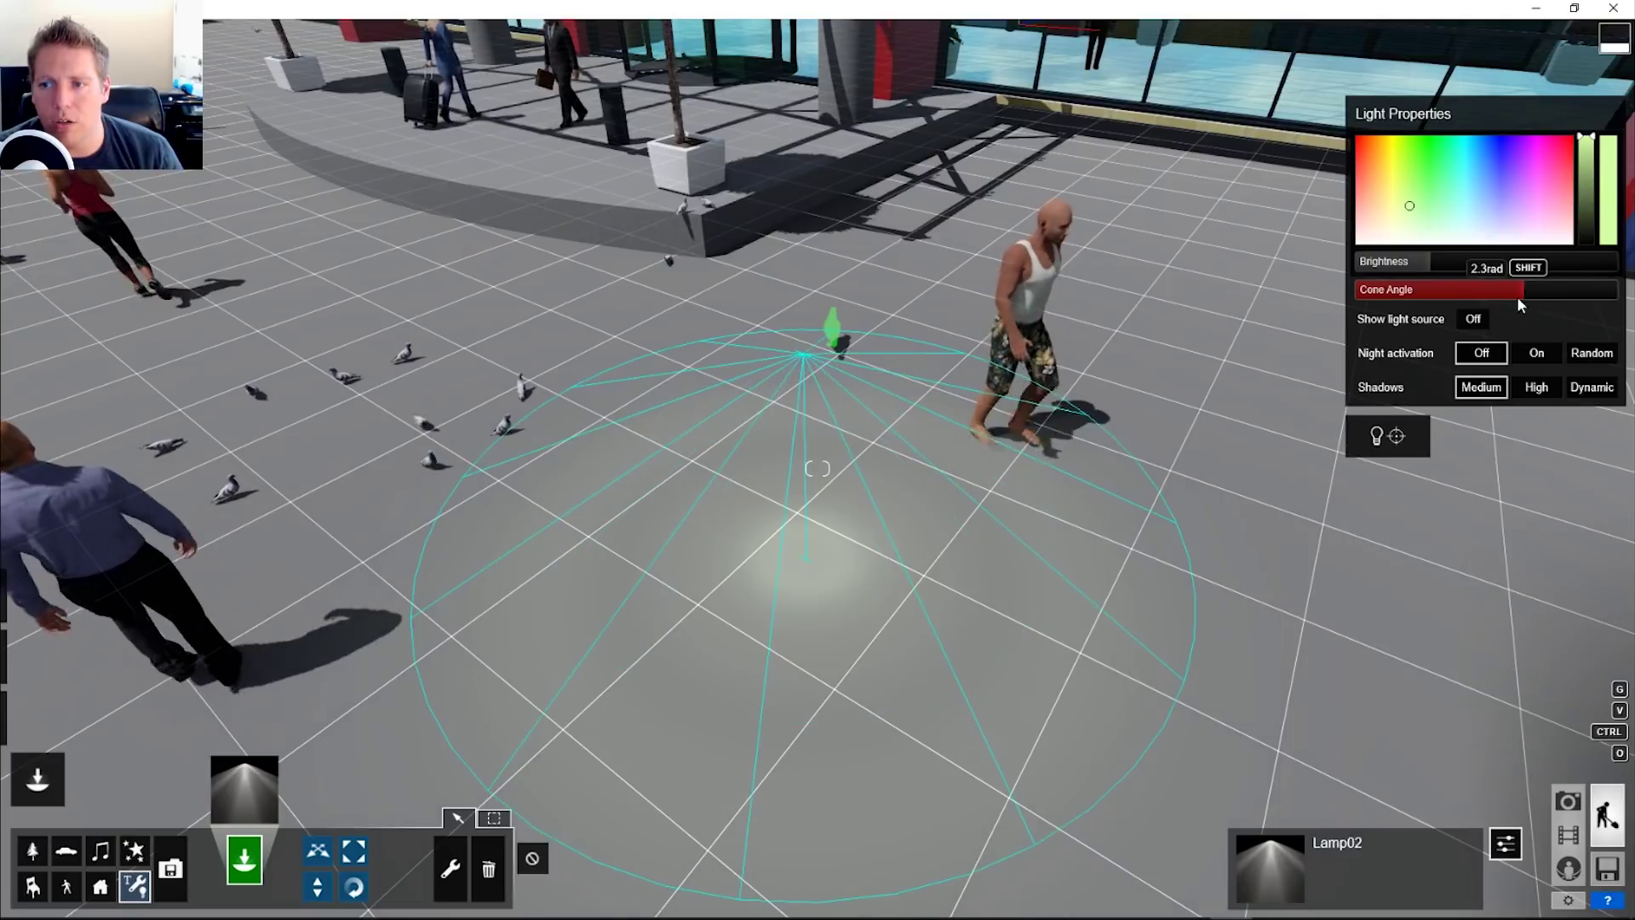
Step: Show the spotlight's light source, look at it from below and hide the source again
left_click(1474, 320)
right_click_drag(1312, 383, 1392, 392)
key("w")
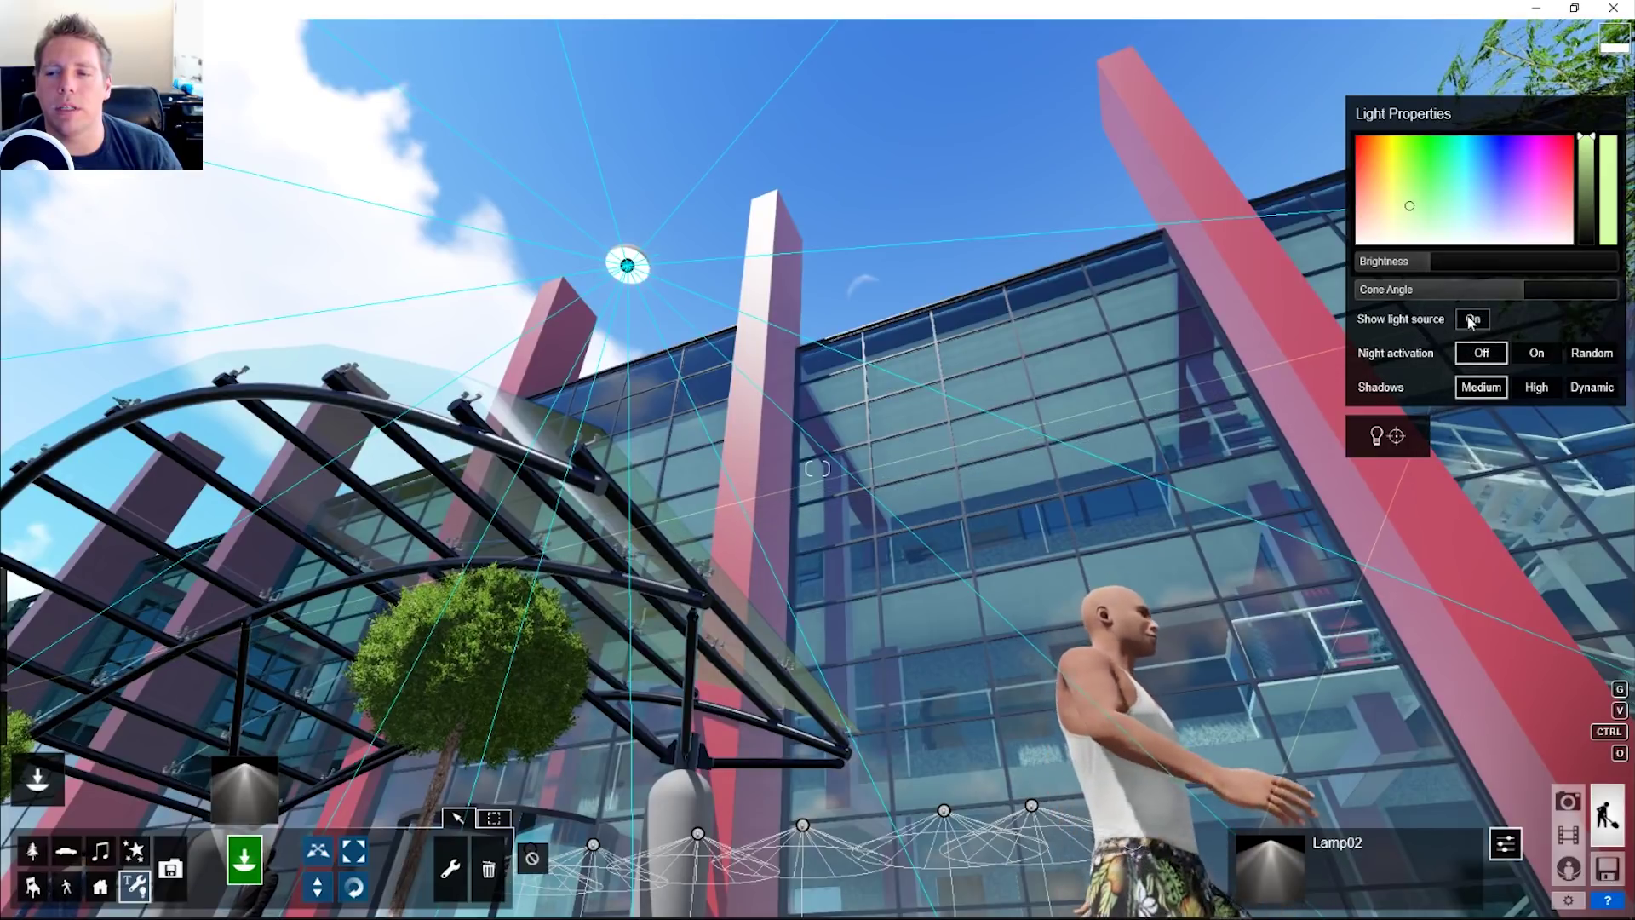
left_click(1472, 319)
Step: Set the spotlight's night activation to Random and aim its beam down at the plaza paving
left_click(1537, 353)
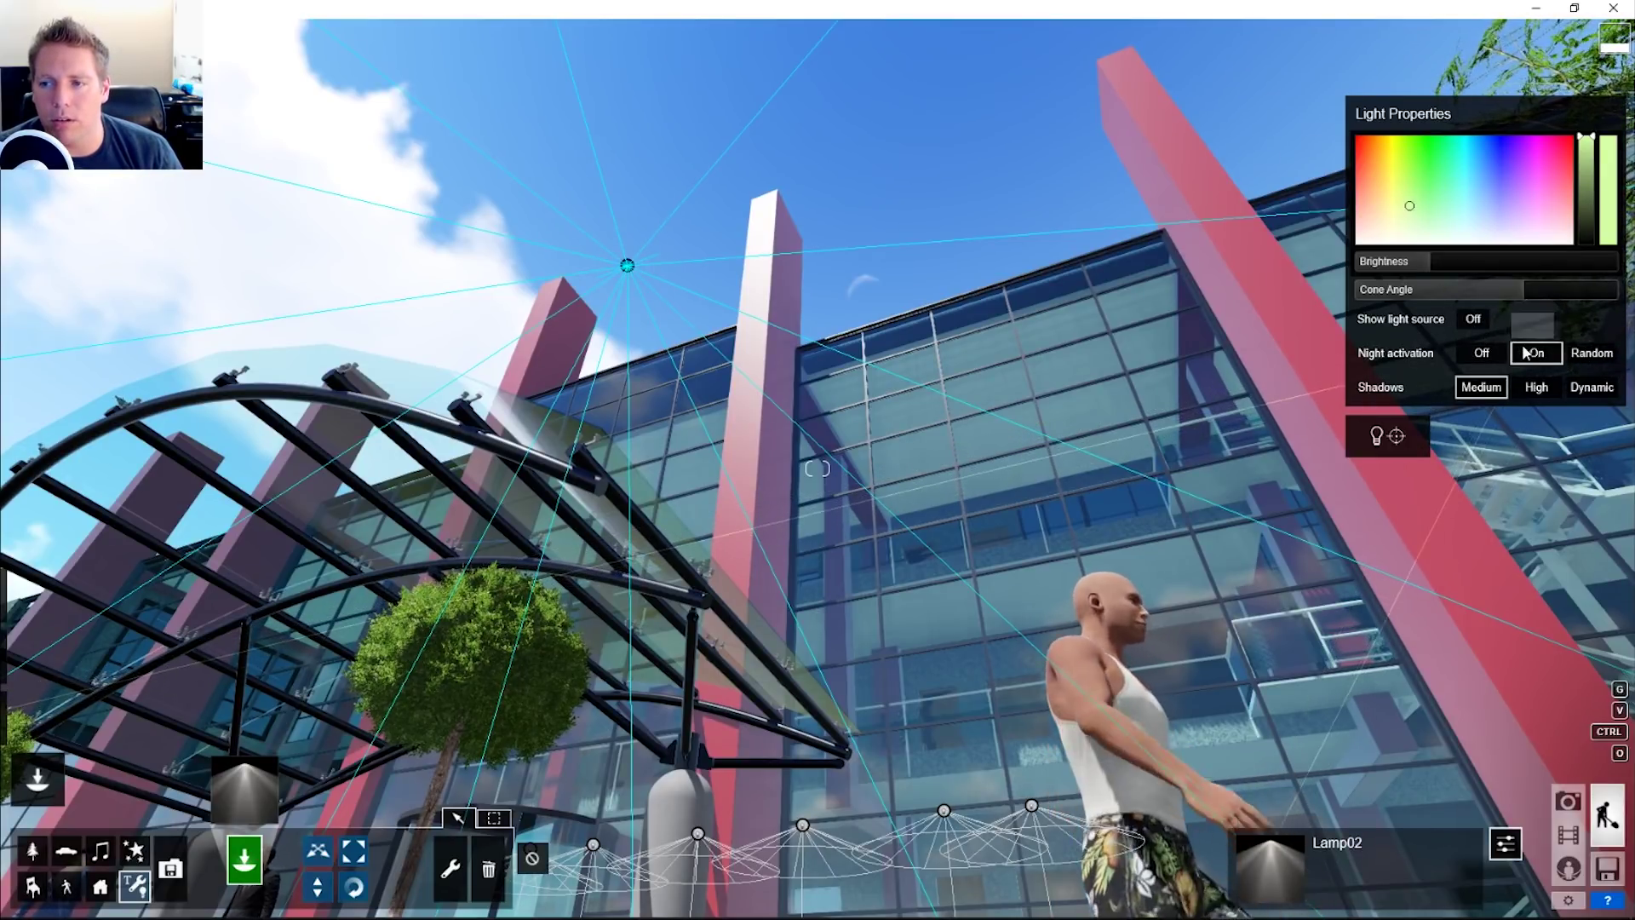
left_click(1582, 358)
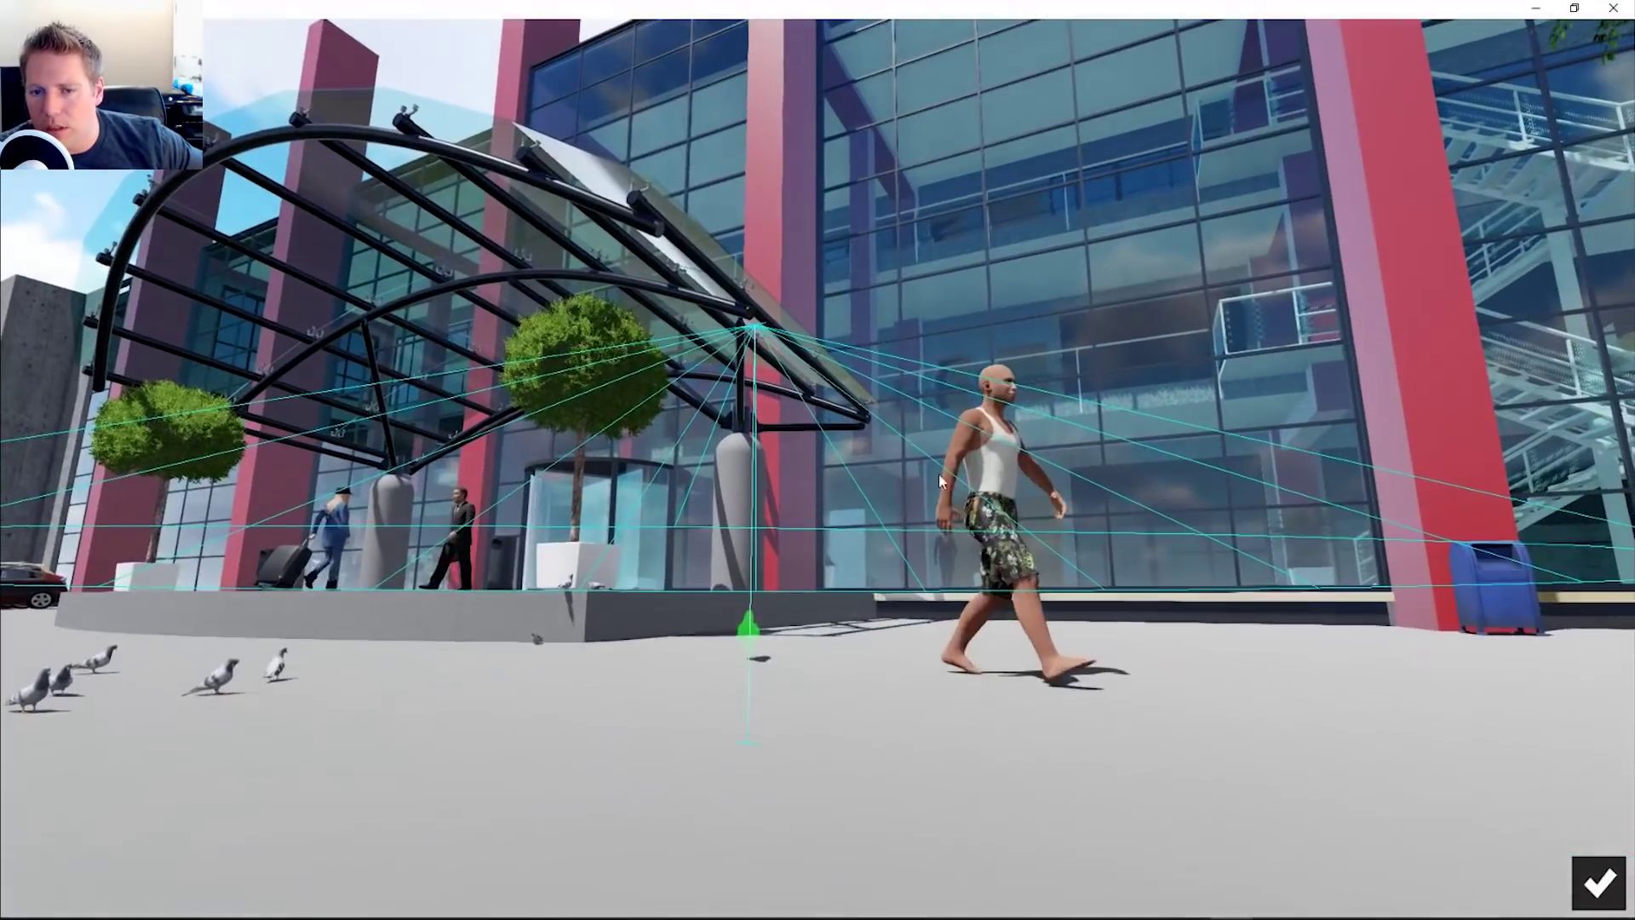
left_click_drag(867, 281, 819, 700)
left_click(1598, 883)
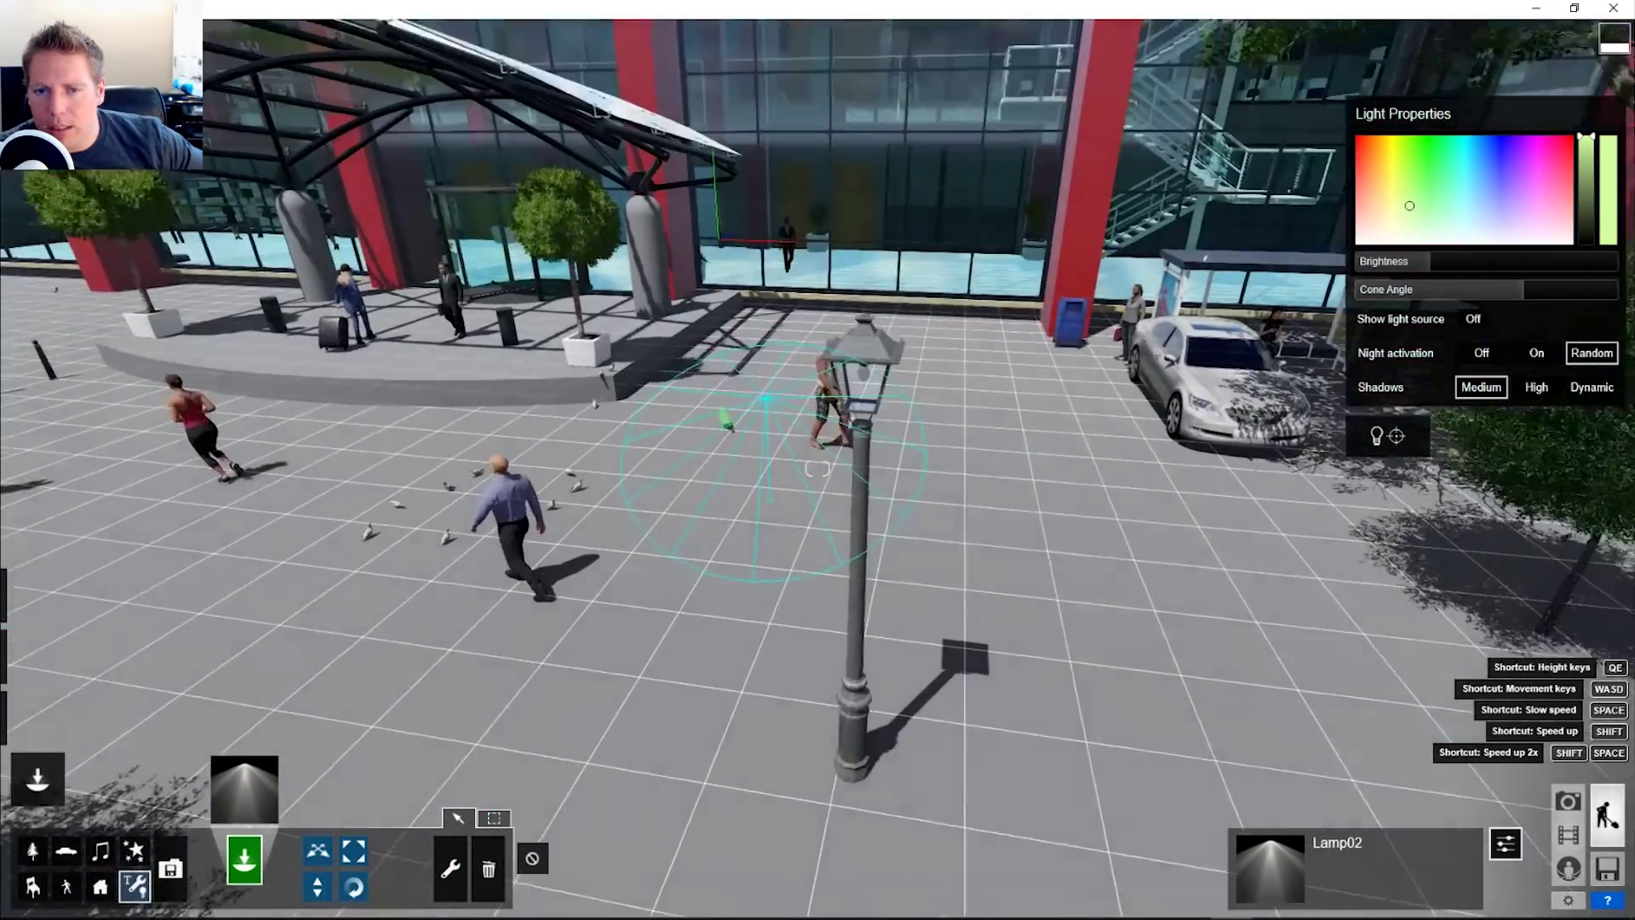
scroll(496, 663, "down", 5)
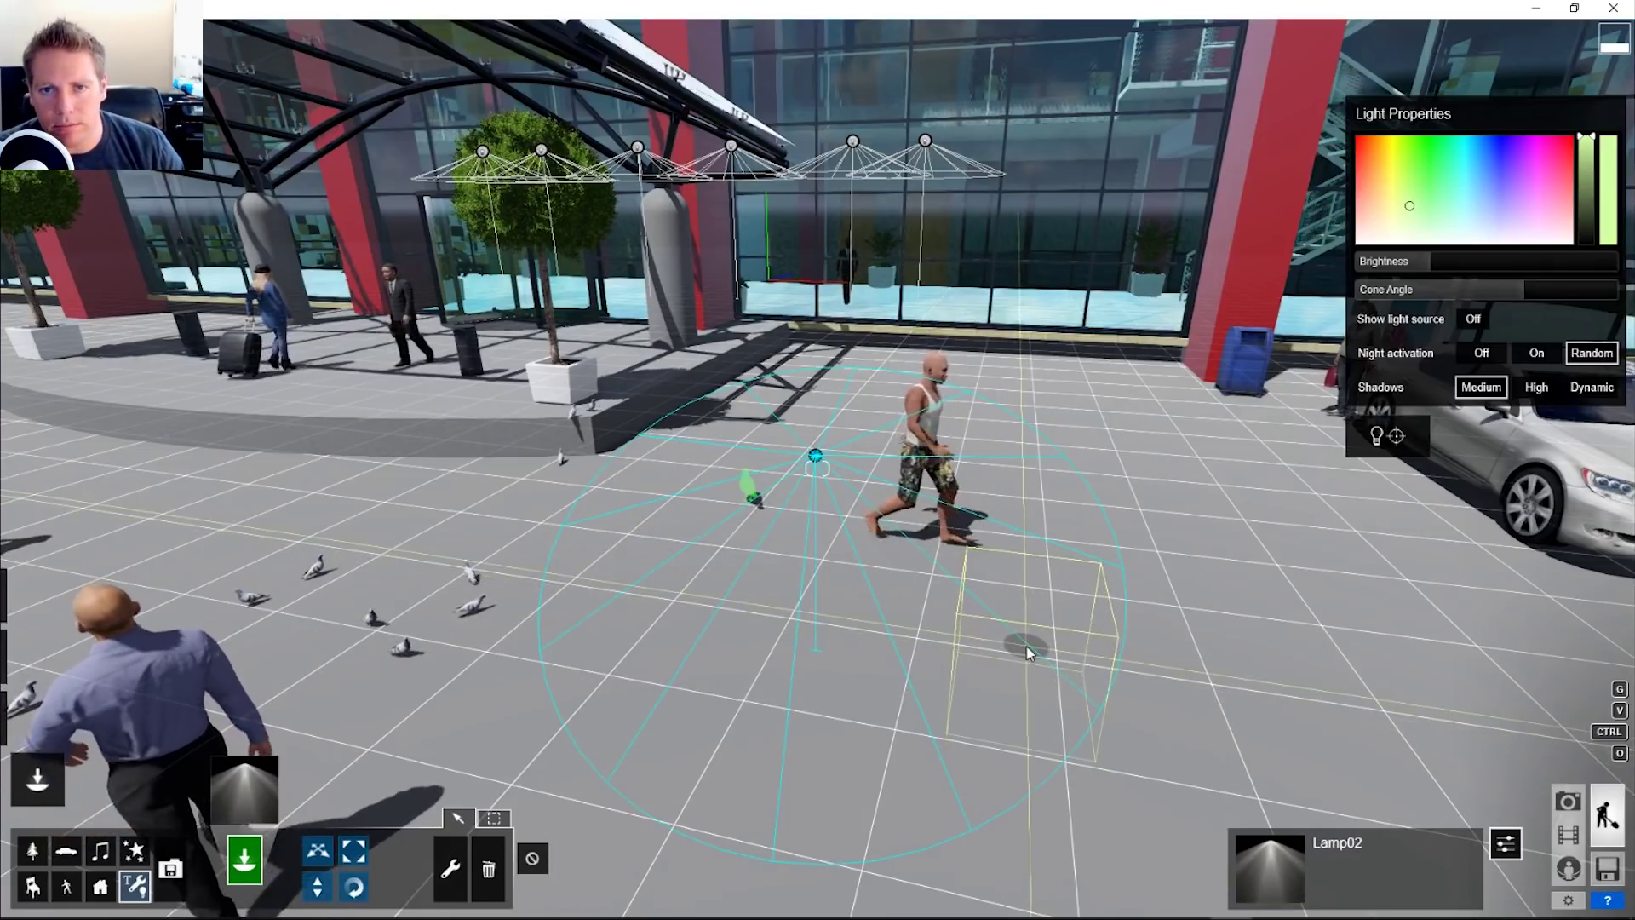
mouse_move(827, 539)
right_mouse_down()
mouse_move(749, 538)
mouse_move(831, 486)
mouse_move(809, 533)
right_mouse_up()
key("w")
key("q")
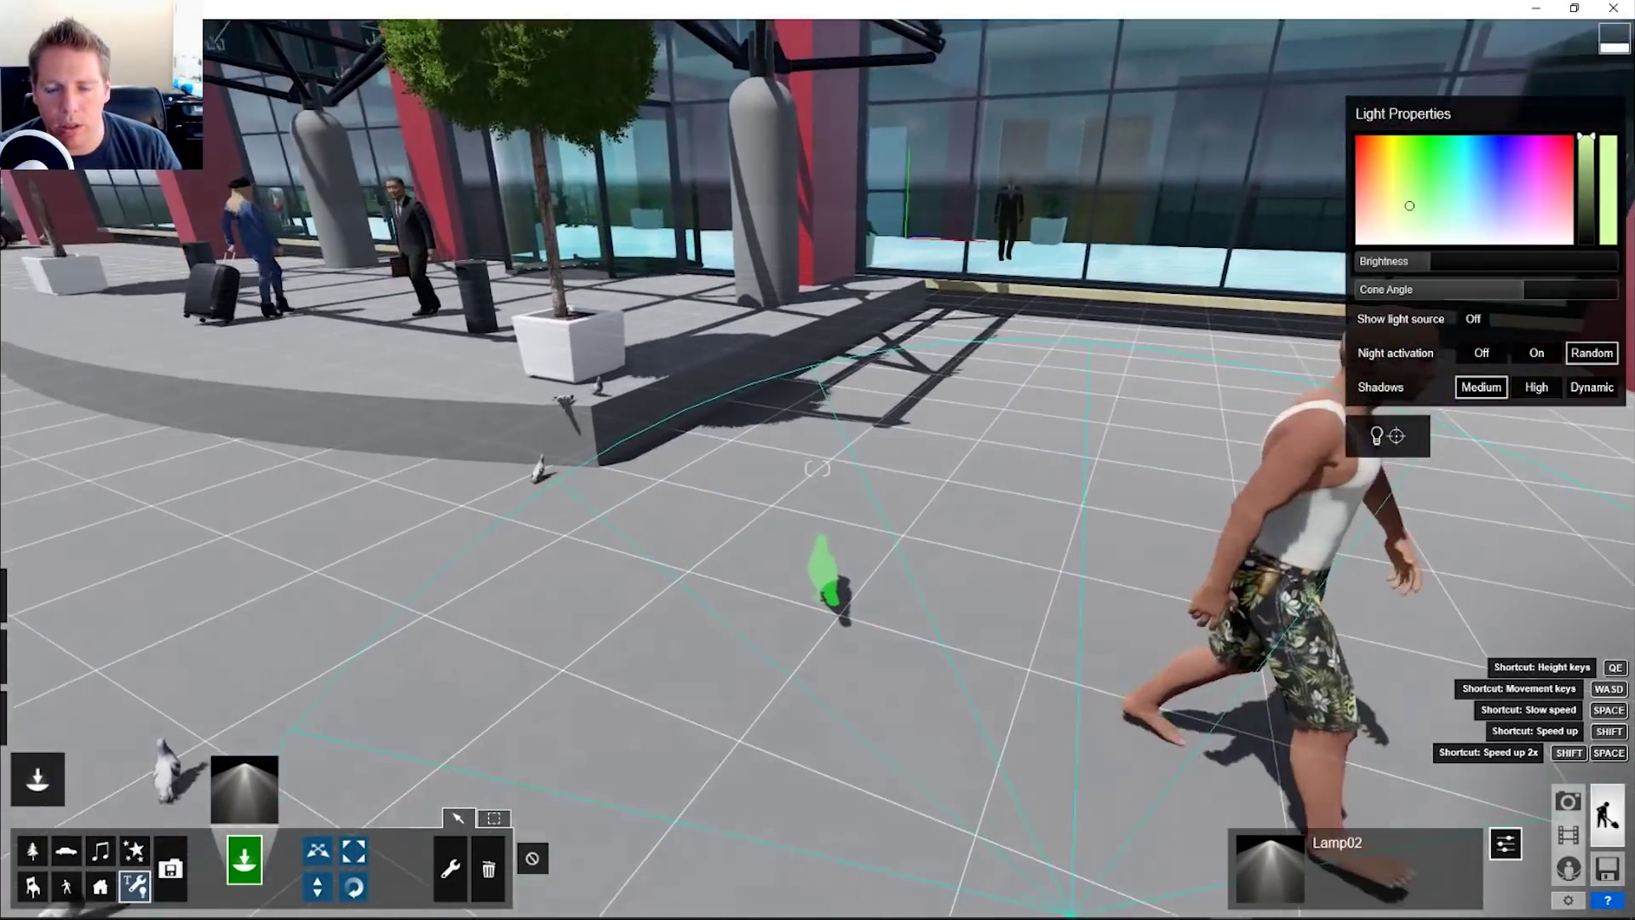
key("s")
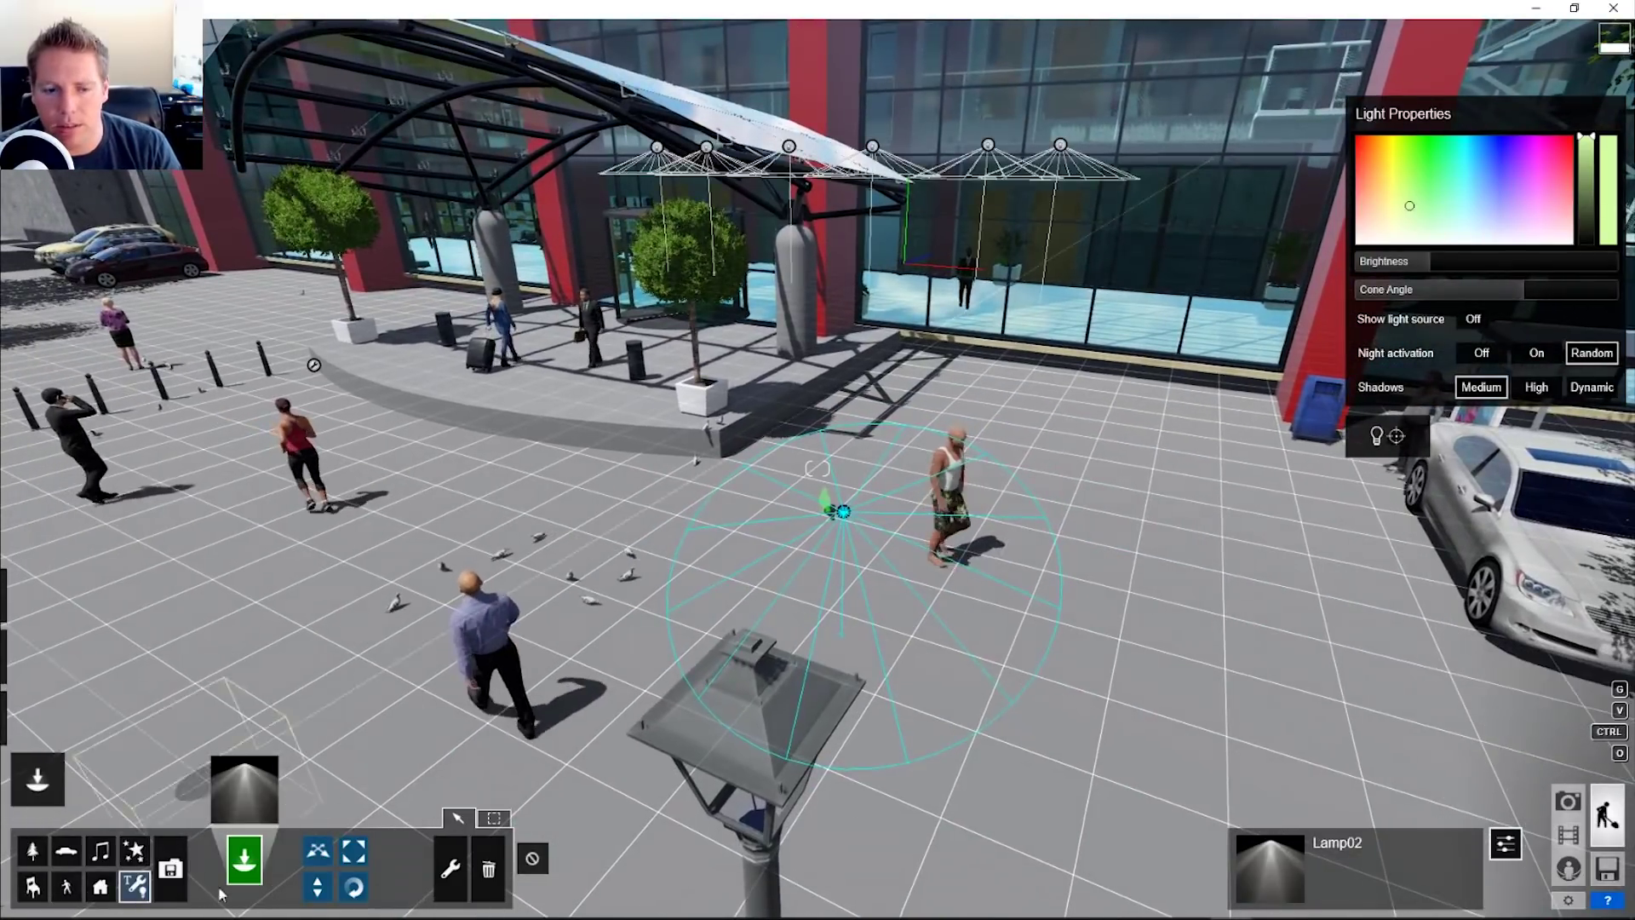